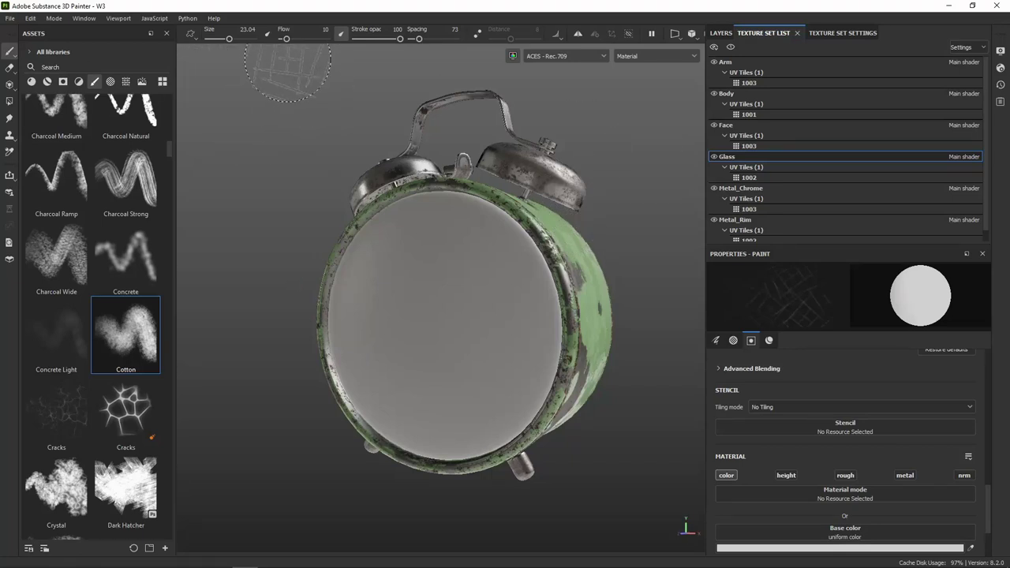
# Orbit the alarm clock and apply the Cotton brush preset: size 15, flow 100, spacing 5.
pyautogui.moveTo(655, 193)
pyautogui.keyDown('alt'); pyautogui.mouseDown()
pyautogui.moveTo(536, 193)
pyautogui.moveTo(492, 208)
pyautogui.moveTo(725, 205)
pyautogui.moveTo(686, 176)
pyautogui.moveTo(611, 180)
pyautogui.moveTo(631, 188)
pyautogui.mouseUp(); pyautogui.keyUp('alt')
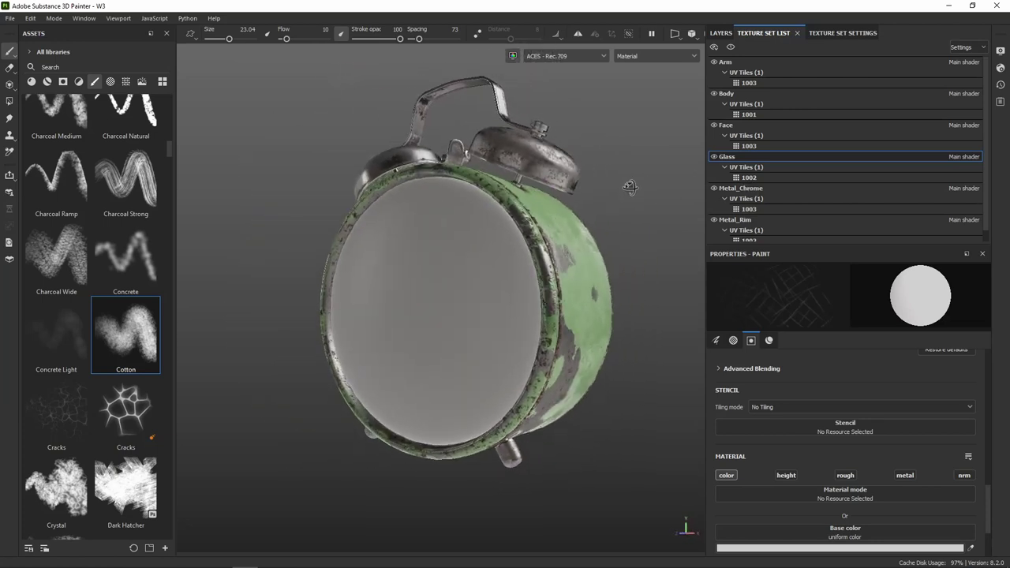
pyautogui.keyDown('alt'); pyautogui.moveTo(631, 169); pyautogui.dragTo(644, 198, button='middle'); pyautogui.keyUp('alt')
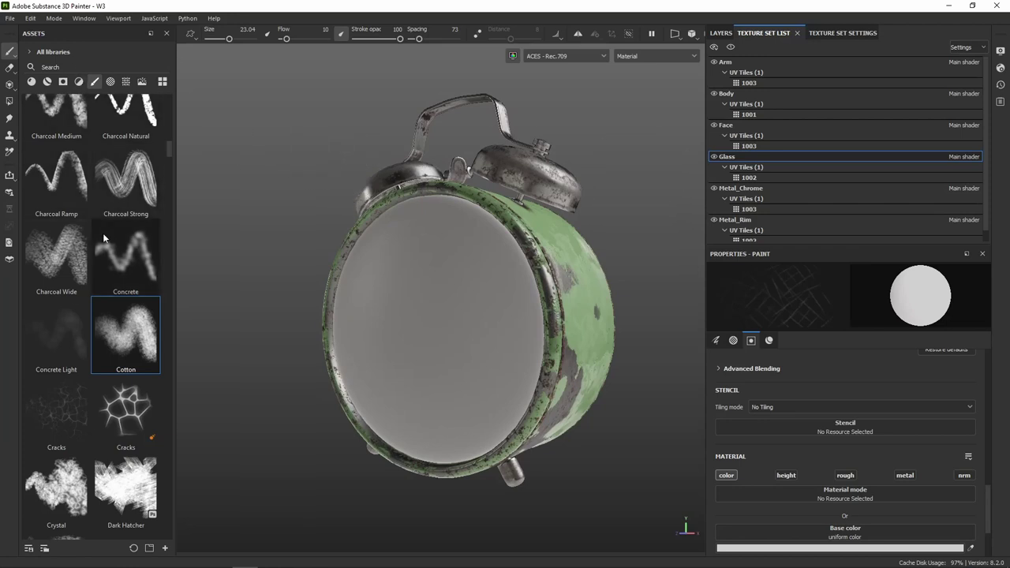
pyautogui.click(130, 347)
pyautogui.moveTo(502, 263)
pyautogui.keyDown('alt'); pyautogui.mouseDown()
pyautogui.moveTo(478, 213)
pyautogui.moveTo(466, 249)
pyautogui.moveTo(483, 217)
pyautogui.mouseUp(); pyautogui.keyUp('alt')
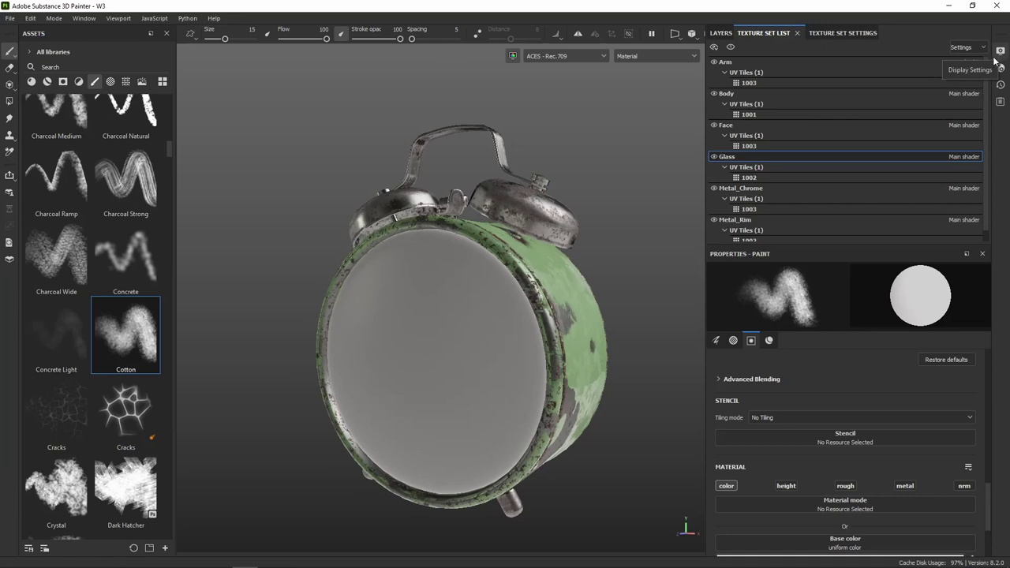
pyautogui.keyDown('alt'); pyautogui.moveTo(654, 149); pyautogui.dragTo(631, 154); pyautogui.keyUp('alt')
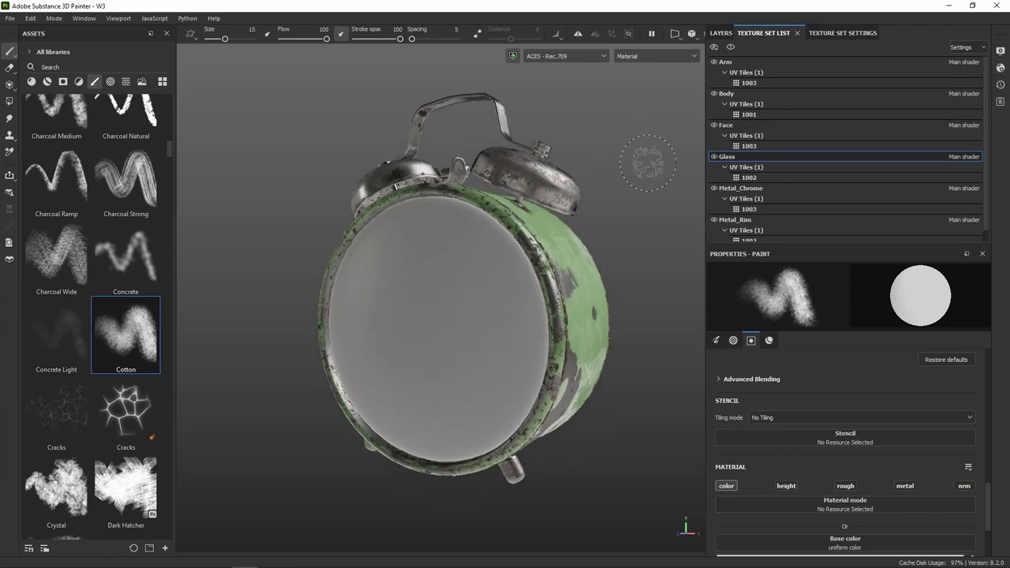
# Replace the asm-metal-rough shader with pbr-metal-rough-with-alpha-blending in Shader Settings.
pyautogui.click(999, 70)
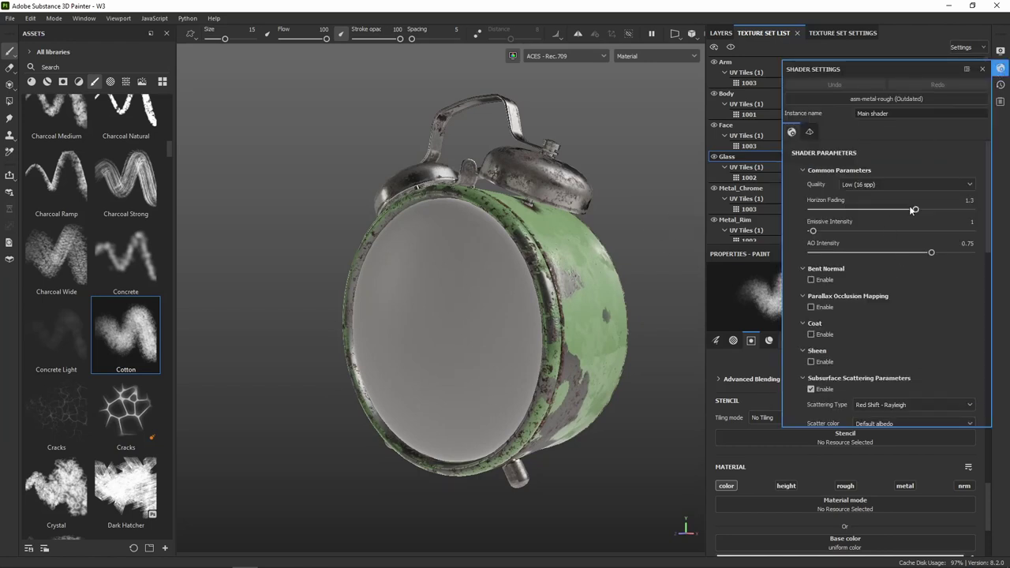
pyautogui.scroll(-3, 915, 307)
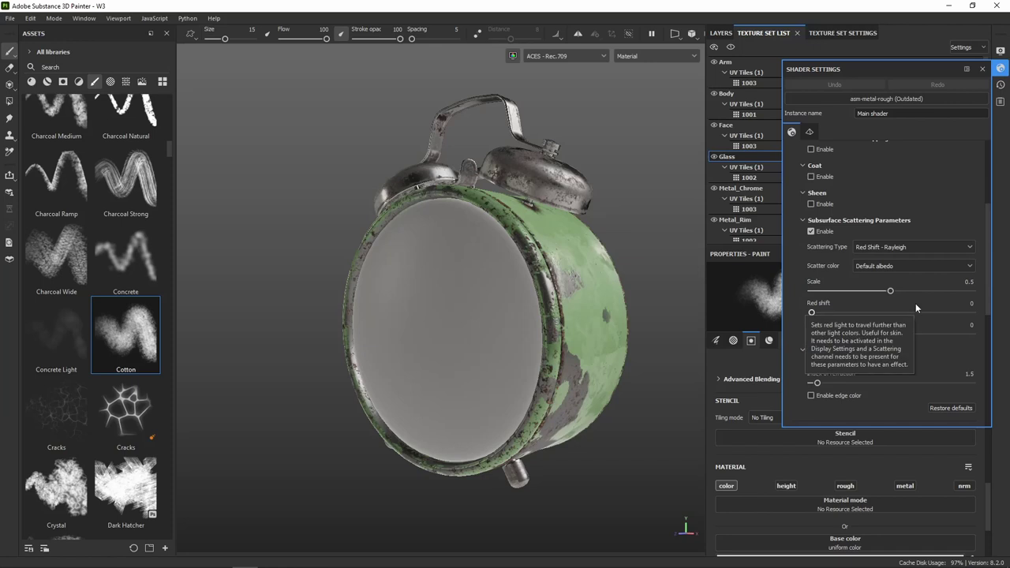
pyautogui.scroll(3, 916, 303)
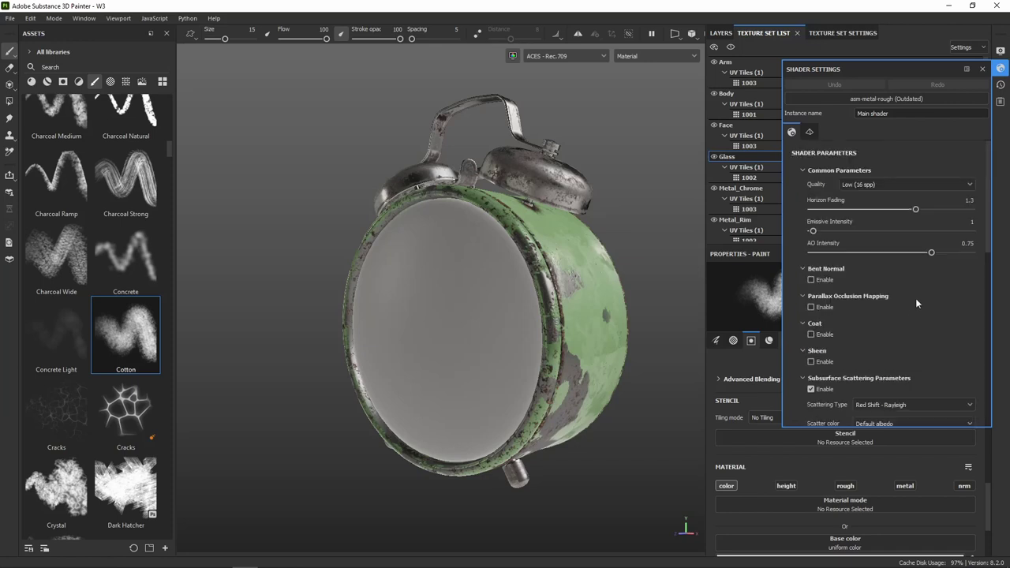
pyautogui.click(886, 100)
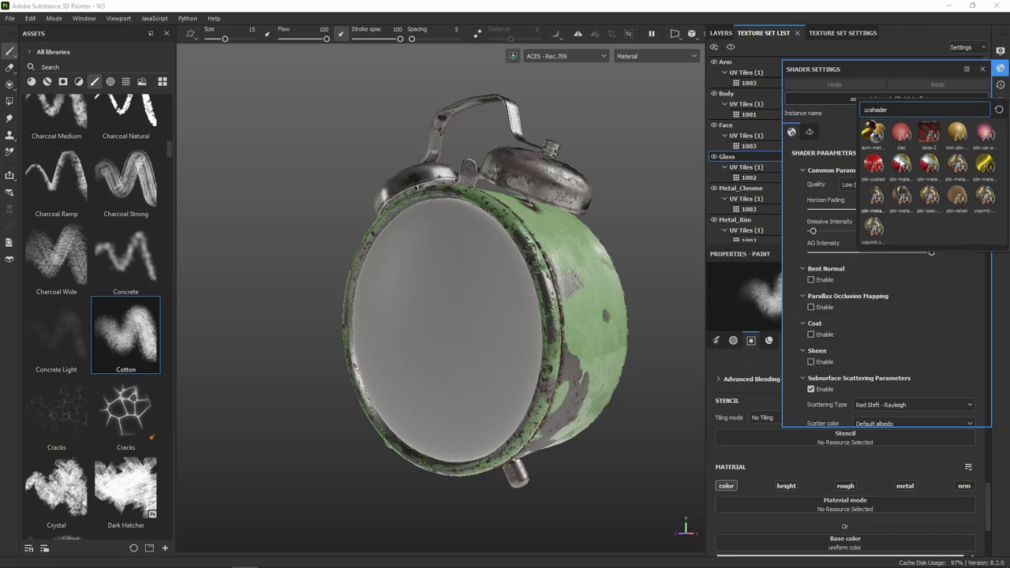
pyautogui.click(902, 163)
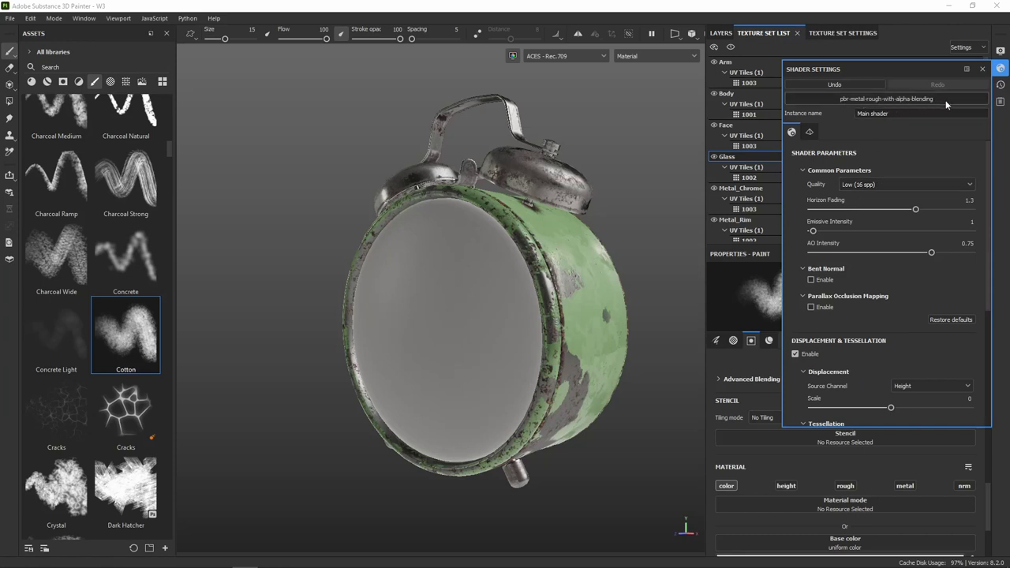
pyautogui.scroll(-1, 971, 268)
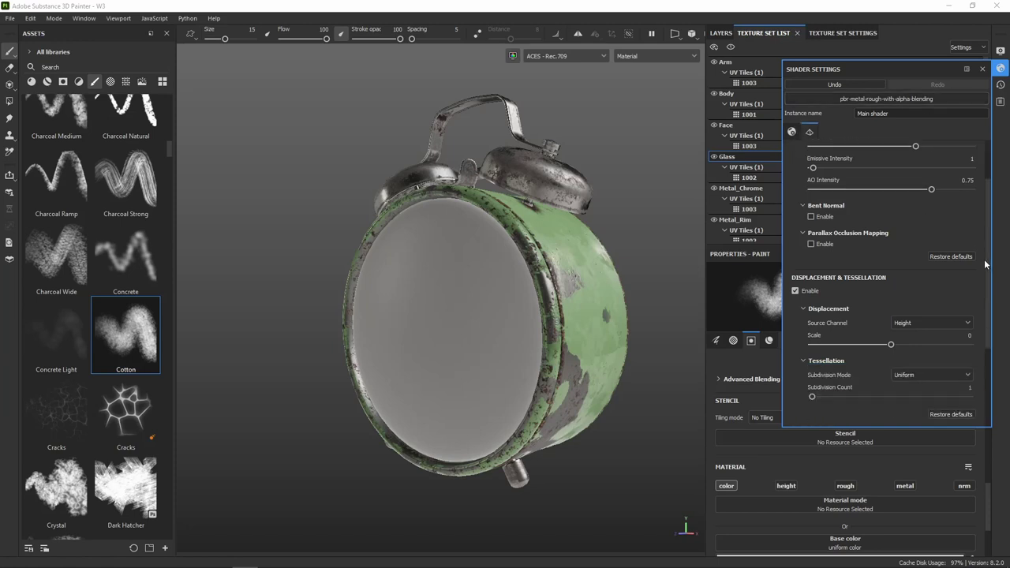
pyautogui.scroll(-1, 979, 261)
pyautogui.scroll(2, 982, 258)
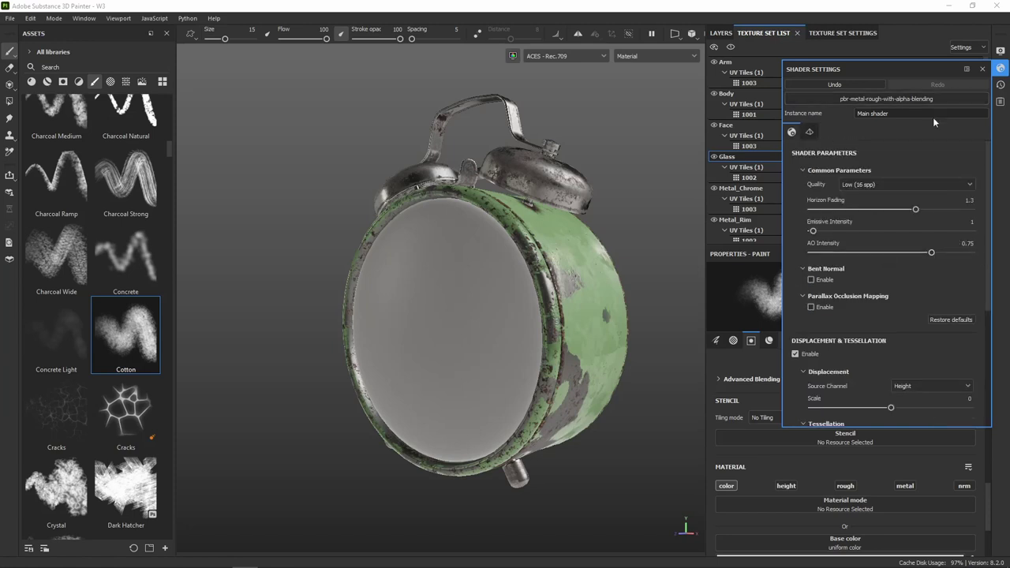
pyautogui.click(1002, 69)
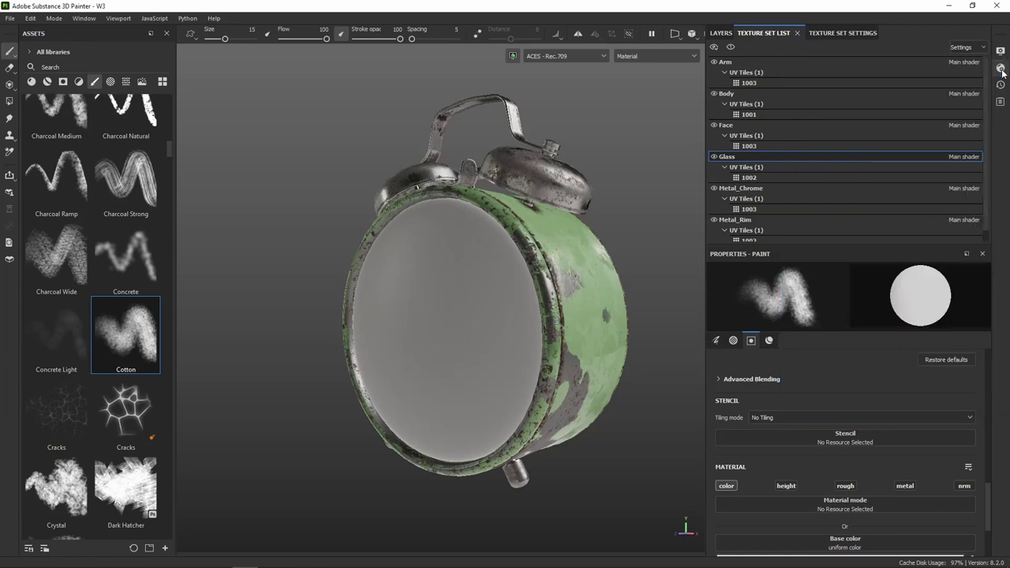
# Add an L8 Opacity channel to the Glass texture set's channel list.
pyautogui.click(852, 33)
pyautogui.scroll(-1, 938, 183)
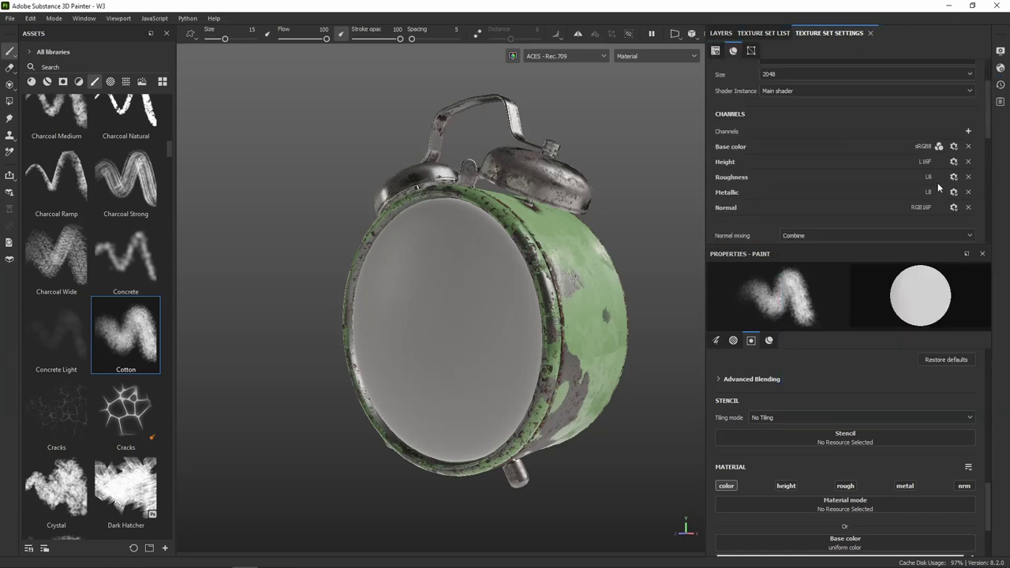
pyautogui.click(968, 131)
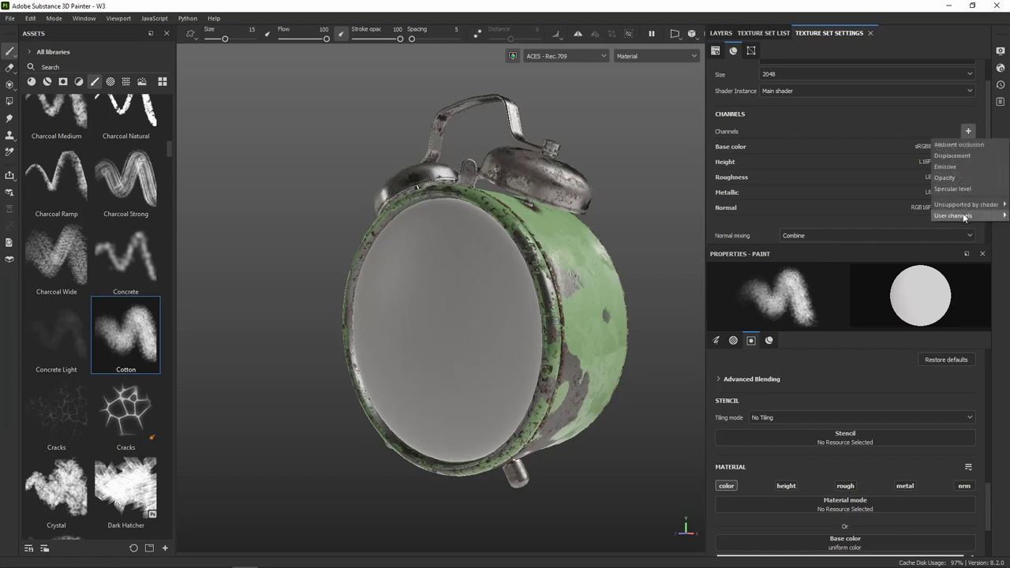
pyautogui.moveTo(966, 204)
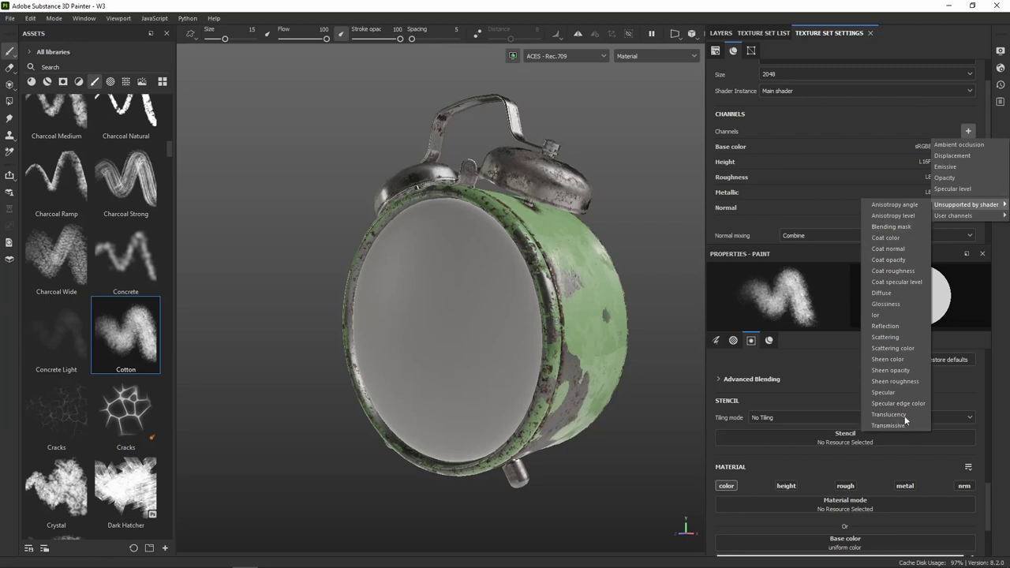
pyautogui.click(944, 178)
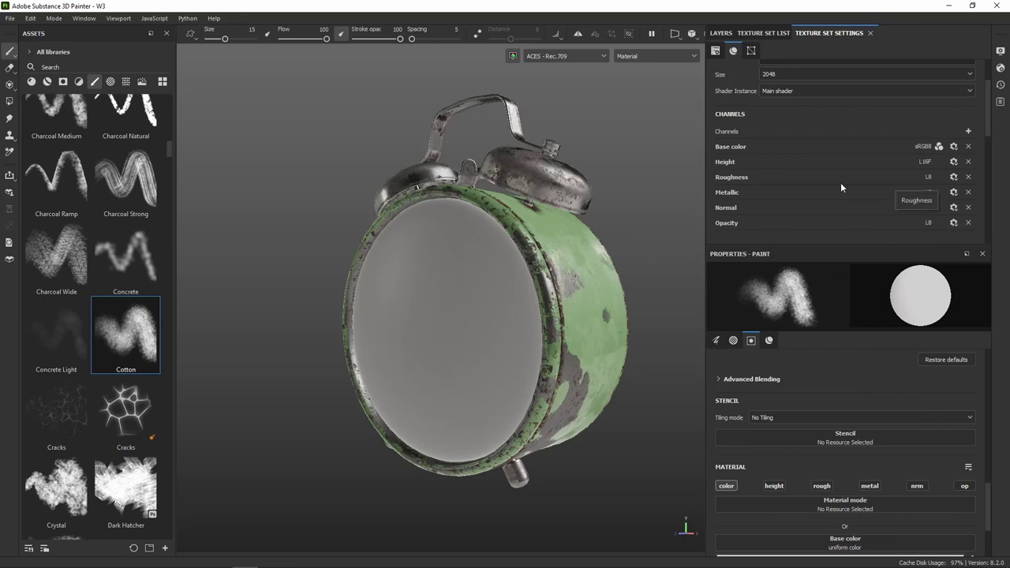
pyautogui.scroll(-2, 907, 197)
pyautogui.scroll(-2, 893, 180)
pyautogui.scroll(-2, 893, 179)
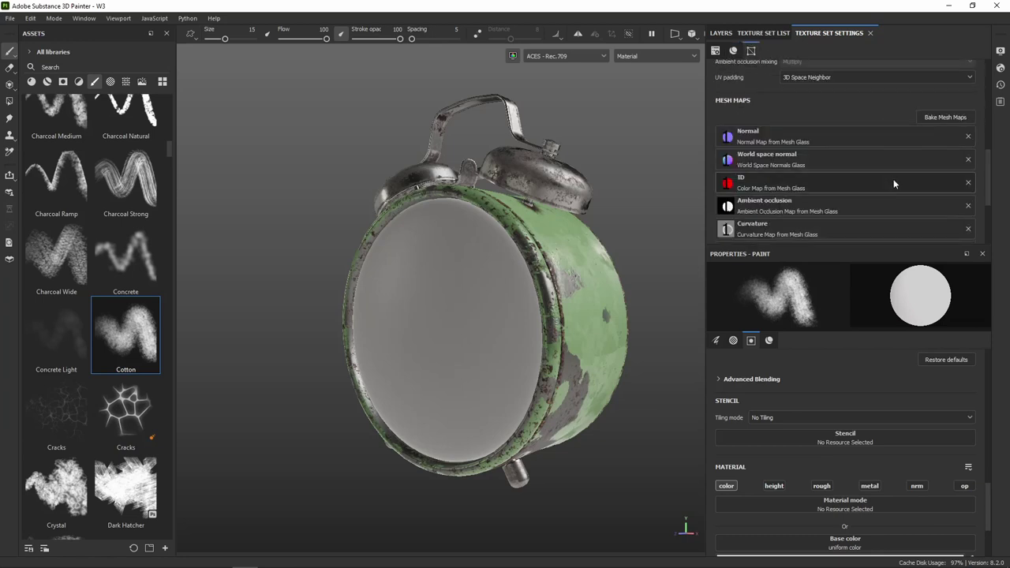
# Exclude every bake map except Opacity: Normal, World space normal, ID, AO, Curvature, Position, Thickness, Height, Bent normals.
pyautogui.click(935, 118)
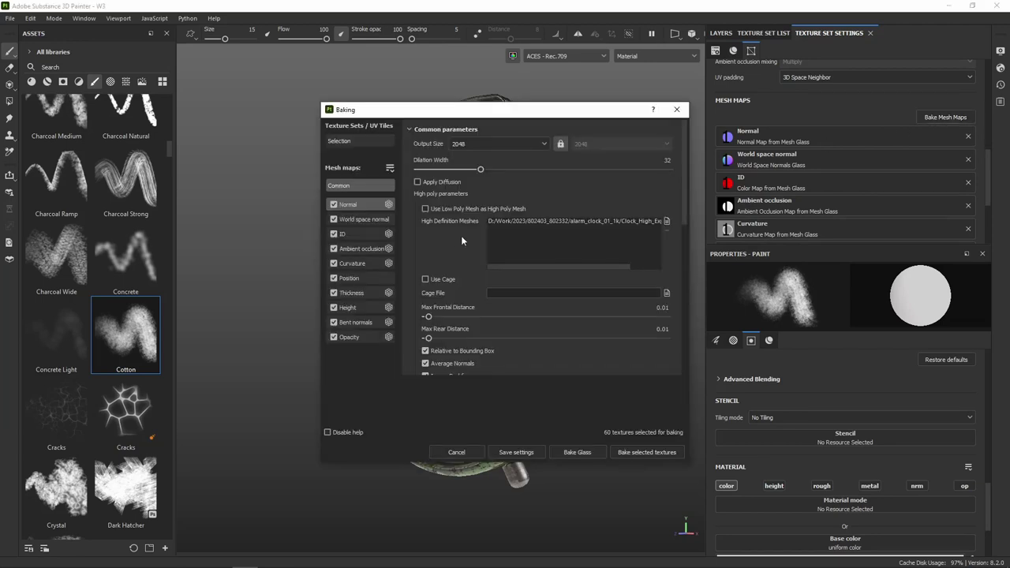
pyautogui.click(333, 204)
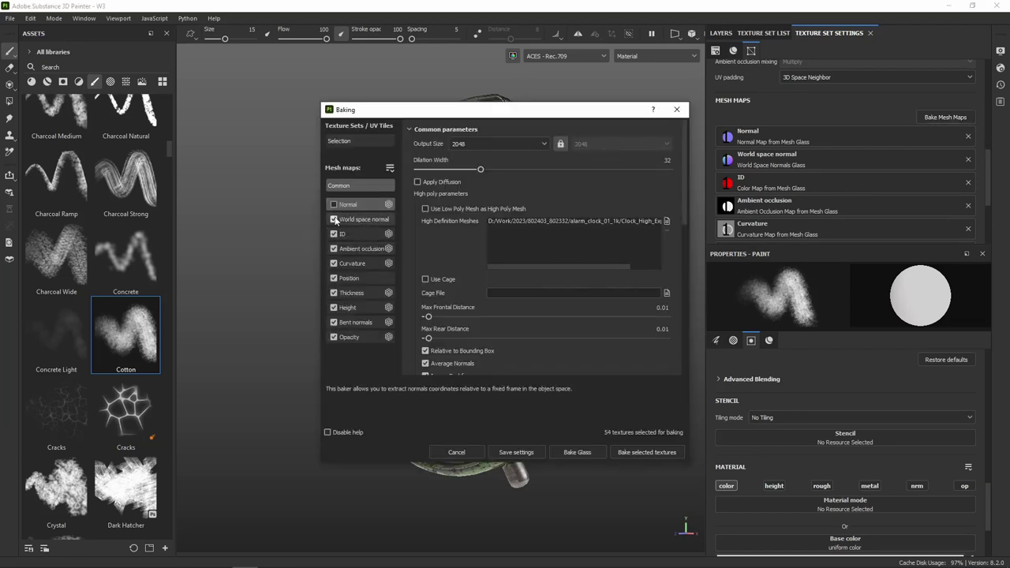
pyautogui.click(333, 219)
pyautogui.click(333, 234)
pyautogui.click(333, 249)
pyautogui.click(333, 264)
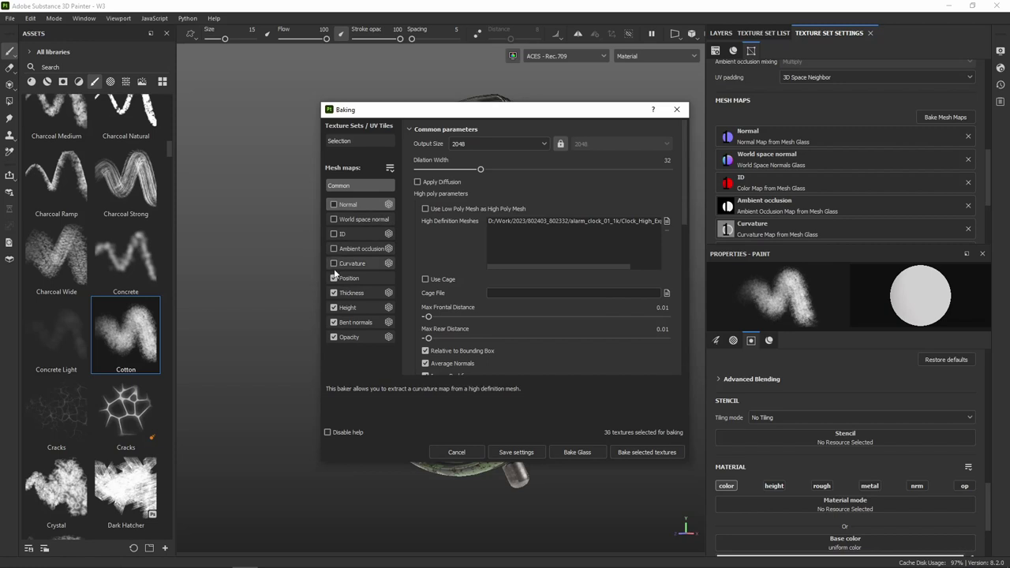
pyautogui.click(333, 278)
pyautogui.click(333, 293)
pyautogui.click(333, 307)
pyautogui.click(333, 322)
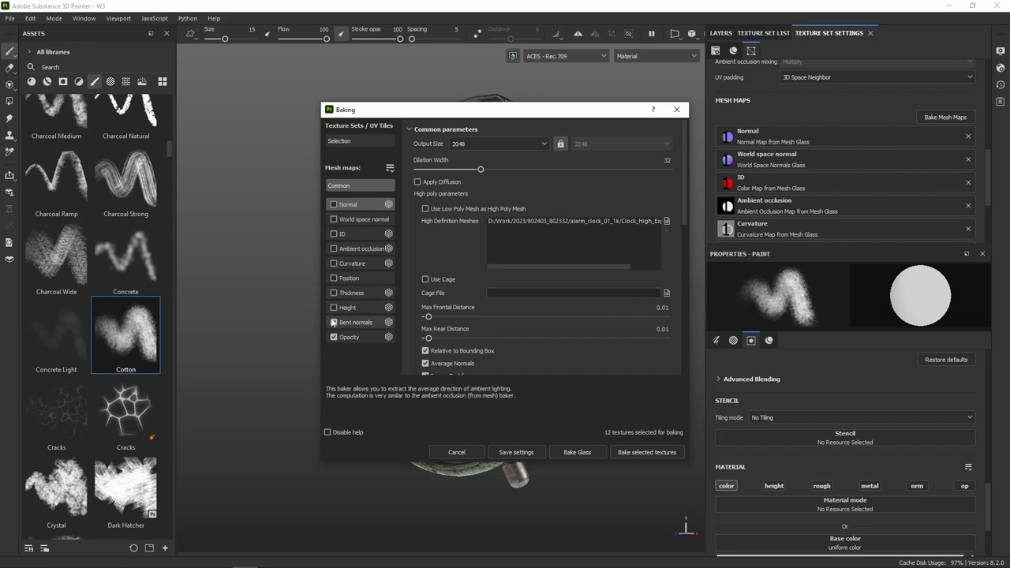
pyautogui.click(332, 322)
pyautogui.click(334, 323)
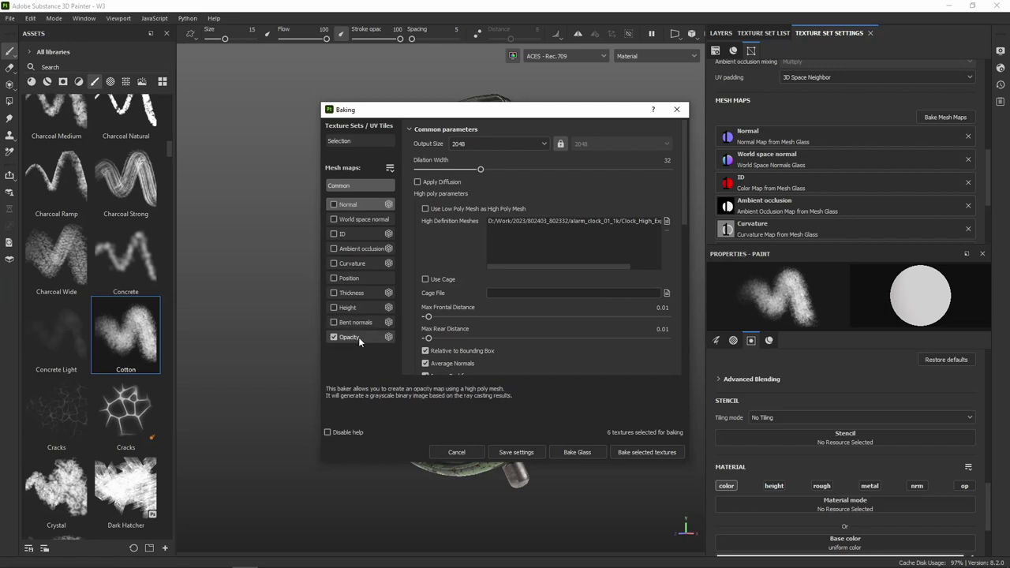
# Bake the Opacity maps for all six texture sets and dismiss the finished report.
pyautogui.click(646, 452)
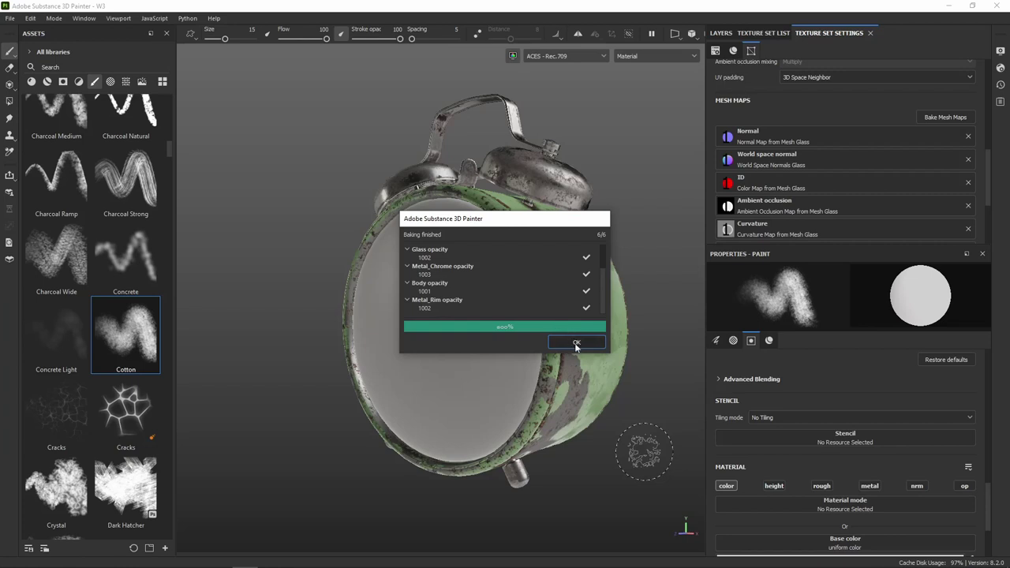
pyautogui.click(580, 342)
pyautogui.scroll(5, 820, 185)
pyautogui.scroll(3, 789, 166)
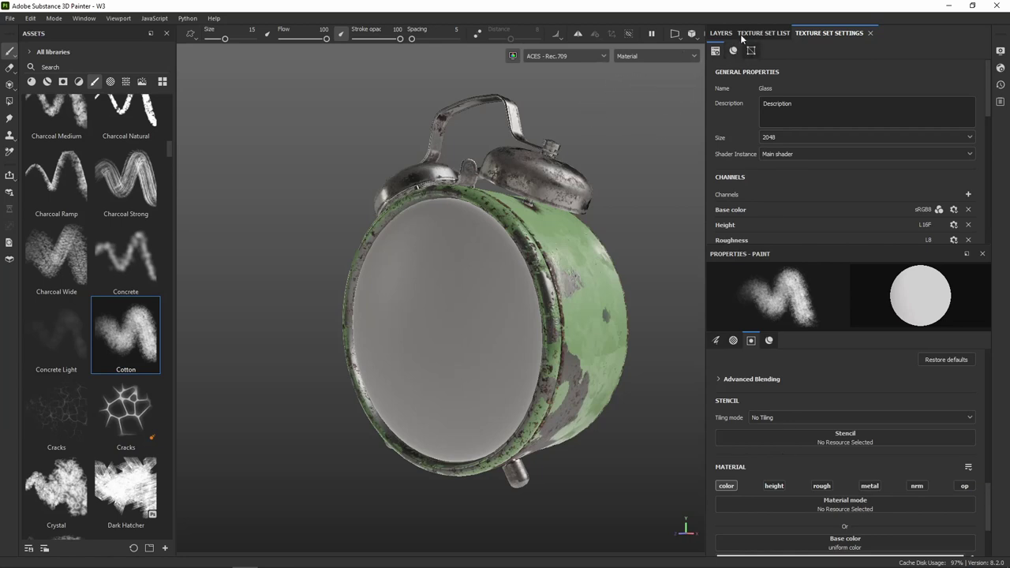
# Add a fill layer on the Glass set with color, height, roughness, metallic and normal disabled.
pyautogui.click(720, 33)
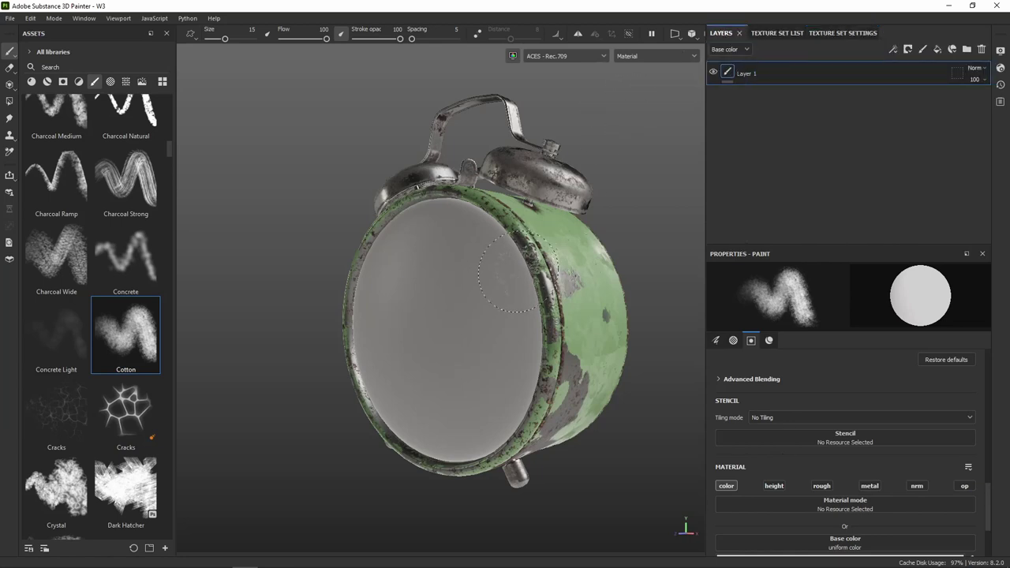
pyautogui.click(781, 32)
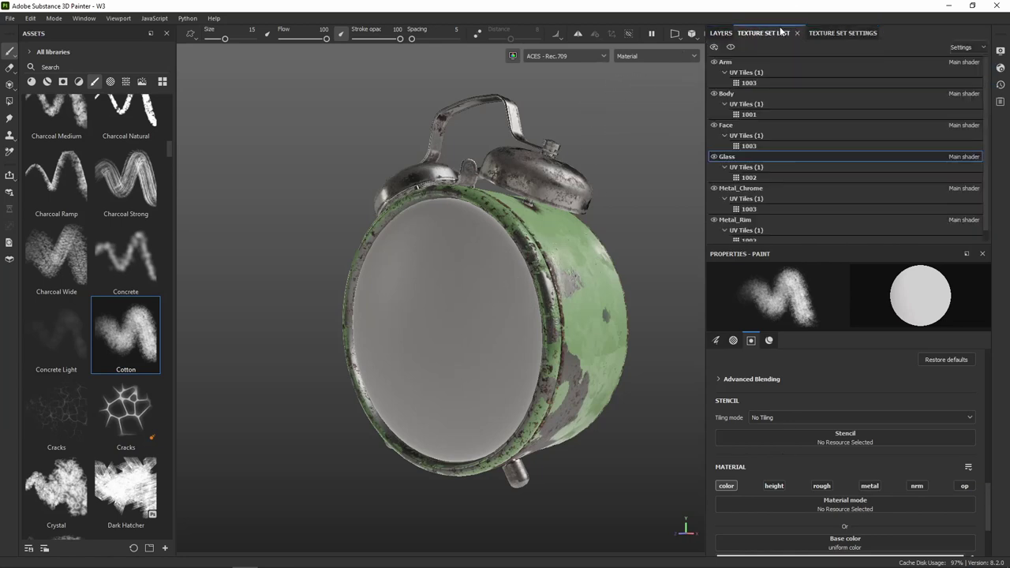
pyautogui.click(720, 33)
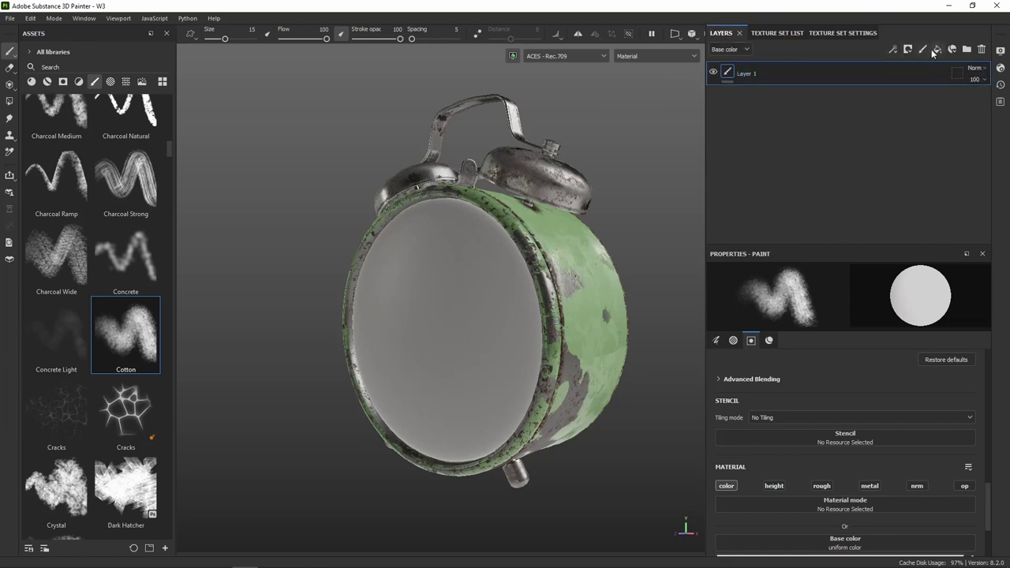
pyautogui.click(936, 49)
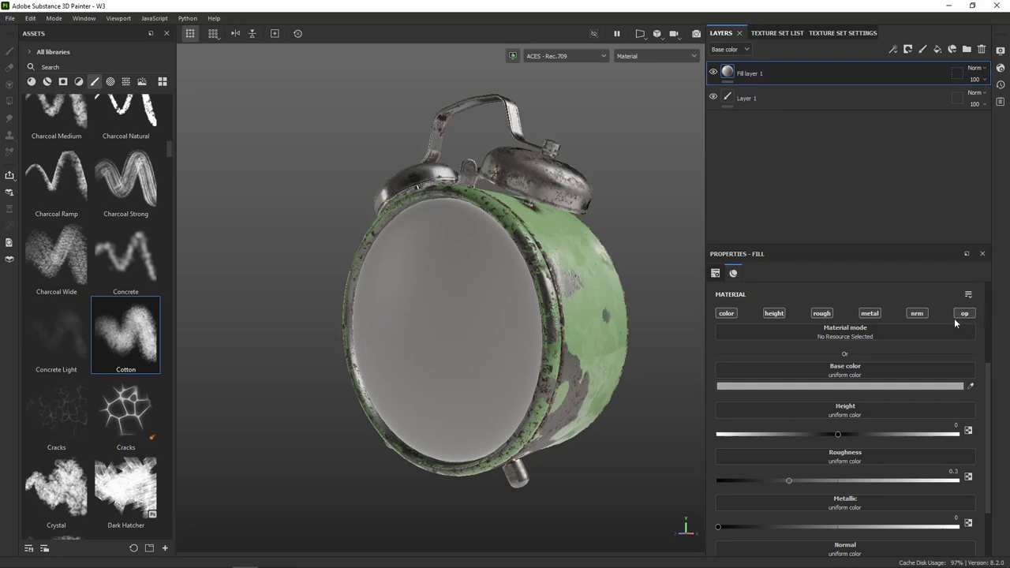
pyautogui.click(727, 313)
pyautogui.click(774, 313)
pyautogui.click(822, 313)
pyautogui.click(869, 314)
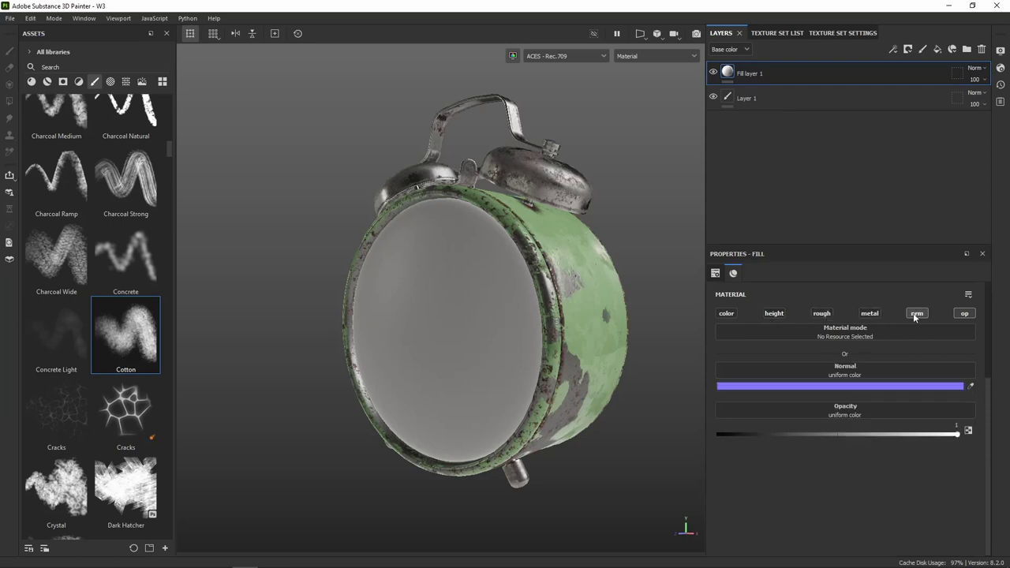
pyautogui.click(916, 313)
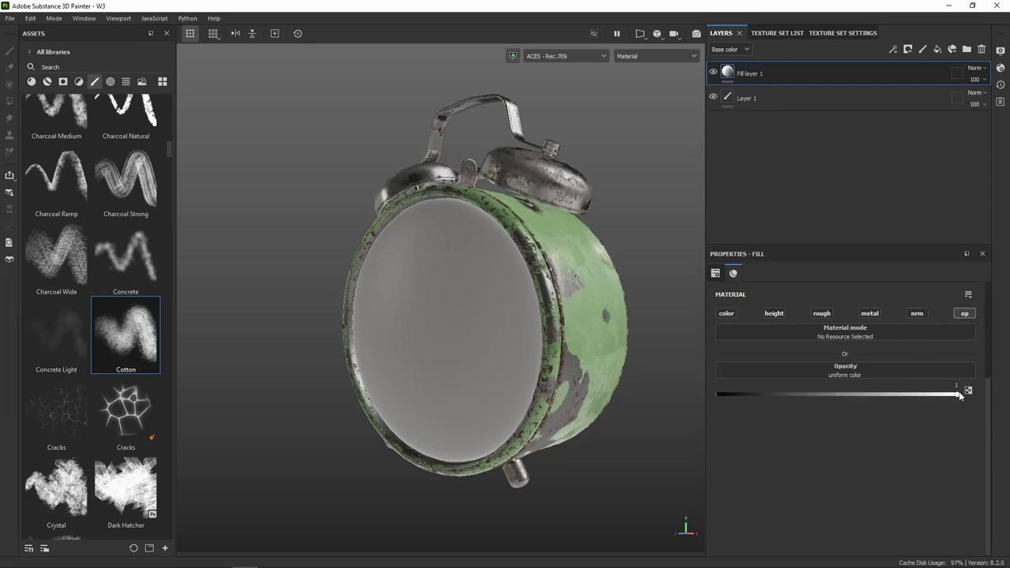
# Raise the fill's opacity to 1 to check dial coverage, then lower it back to 0.
pyautogui.moveTo(958, 394); pyautogui.dragTo(950, 395)
pyautogui.moveTo(778, 394); pyautogui.dragTo(772, 394)
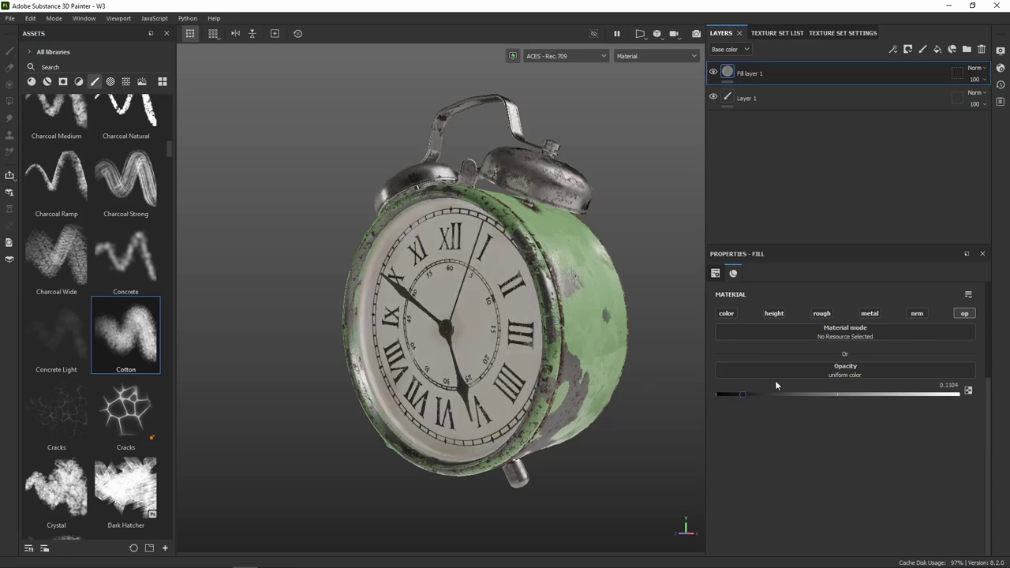
pyautogui.moveTo(775, 395); pyautogui.dragTo(800, 395)
pyautogui.moveTo(536, 325)
pyautogui.keyDown('alt'); pyautogui.mouseDown()
pyautogui.moveTo(689, 271)
pyautogui.moveTo(630, 320)
pyautogui.mouseUp(); pyautogui.keyUp('alt')
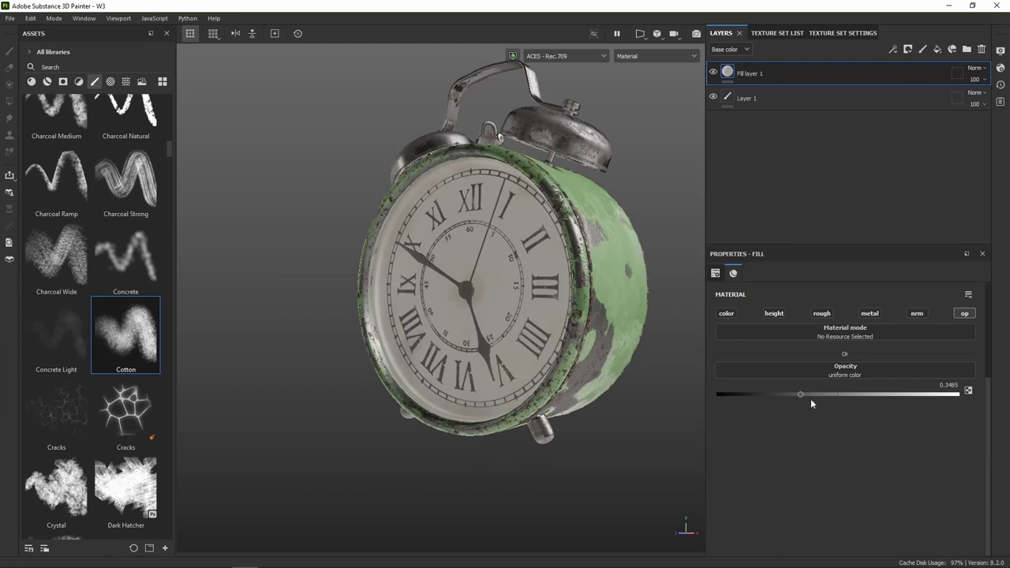
pyautogui.moveTo(765, 394); pyautogui.dragTo(948, 404)
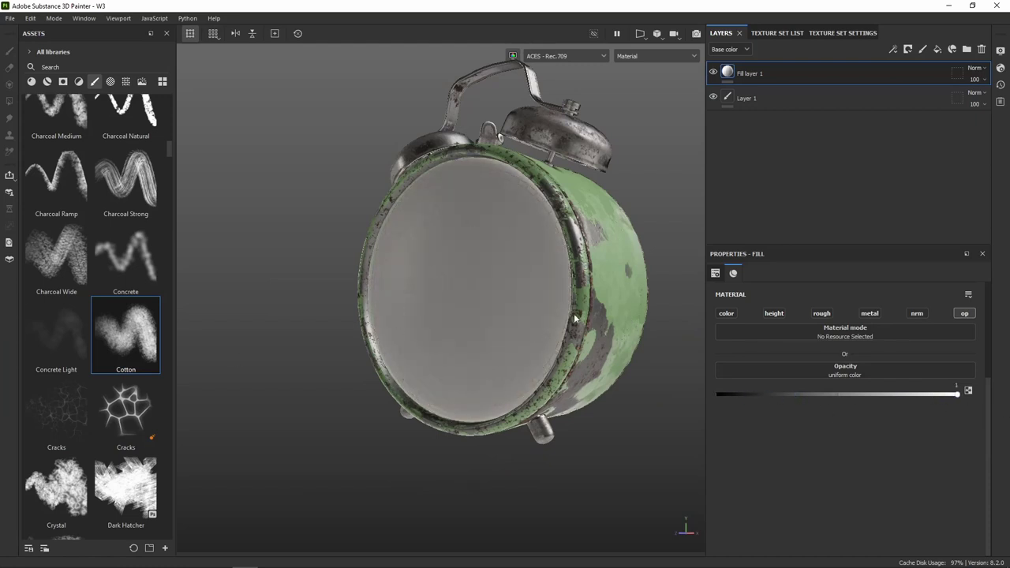
pyautogui.moveTo(464, 269)
pyautogui.keyDown('alt'); pyautogui.mouseDown()
pyautogui.moveTo(484, 276)
pyautogui.moveTo(438, 279)
pyautogui.moveTo(505, 268)
pyautogui.mouseUp(); pyautogui.keyUp('alt')
pyautogui.moveTo(957, 395); pyautogui.dragTo(660, 396)
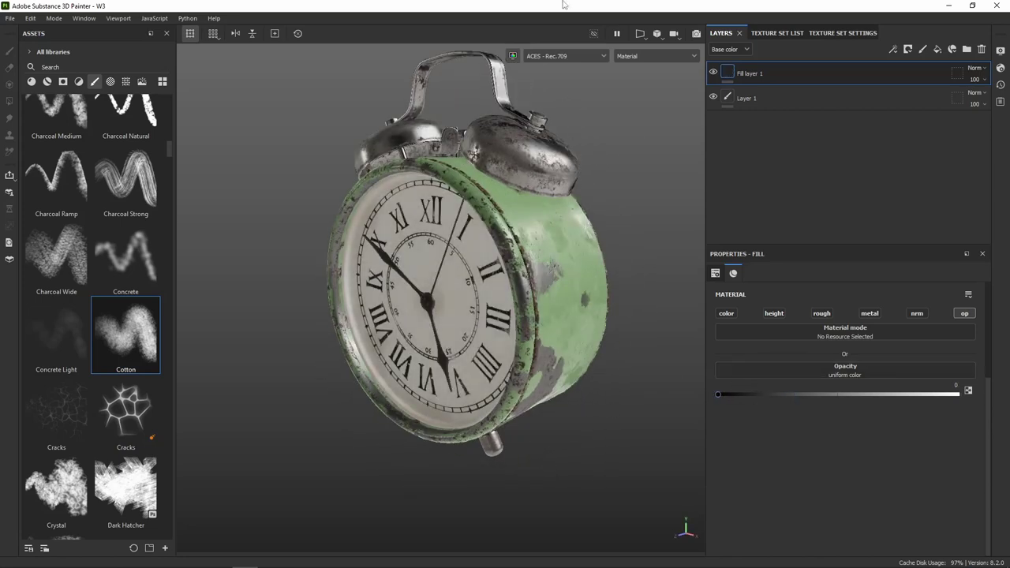
# Preview the fill in the Opacity channel view, then return to Material view and select Fill layer 1.
pyautogui.click(641, 60)
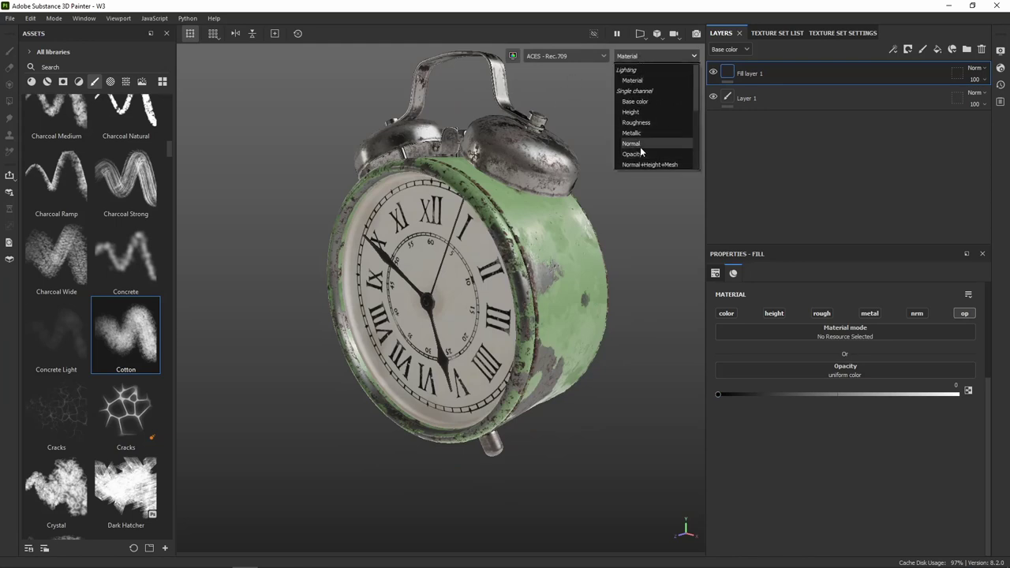
pyautogui.click(639, 153)
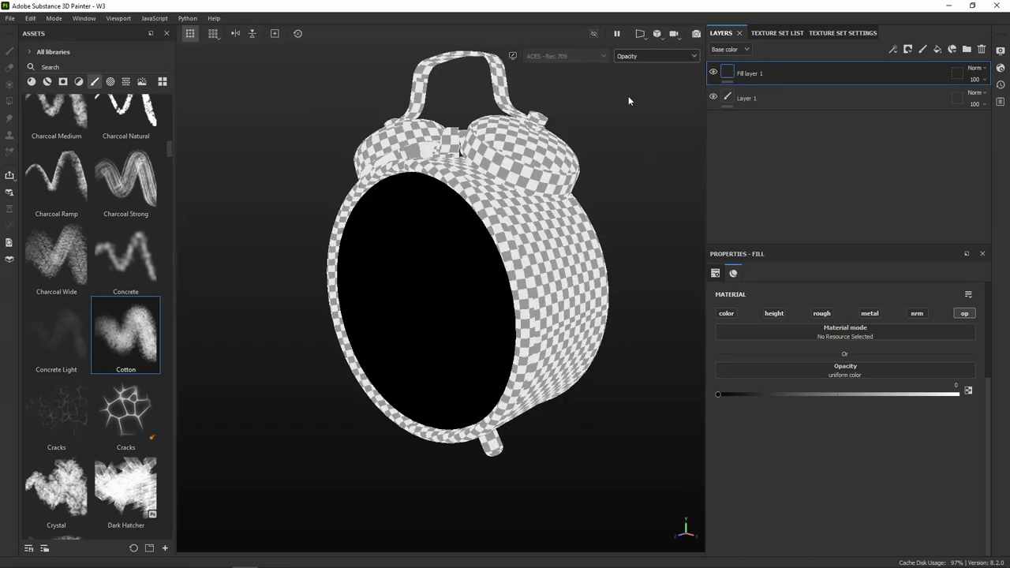
pyautogui.moveTo(718, 394); pyautogui.dragTo(714, 394)
pyautogui.click(646, 59)
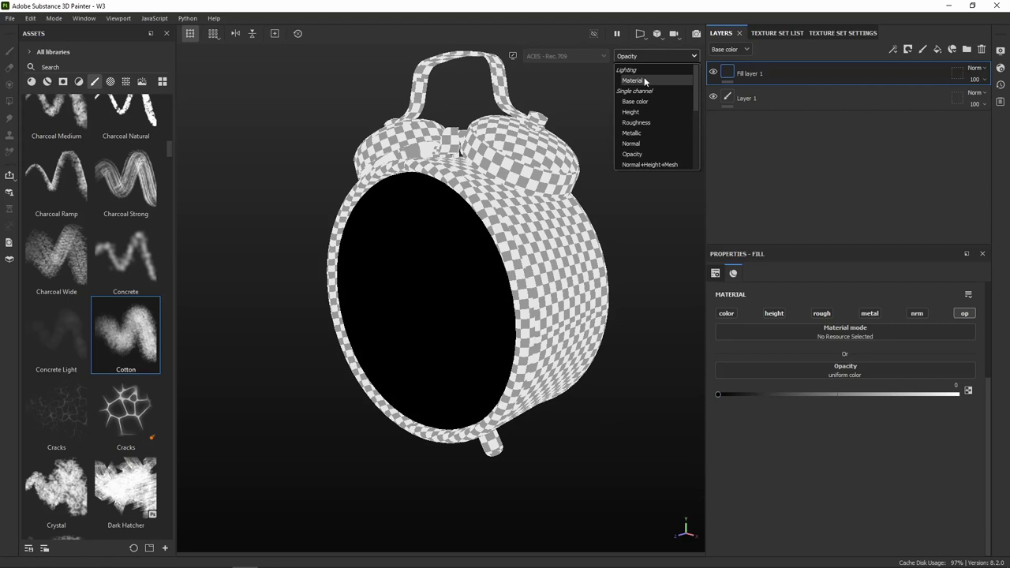
pyautogui.click(644, 80)
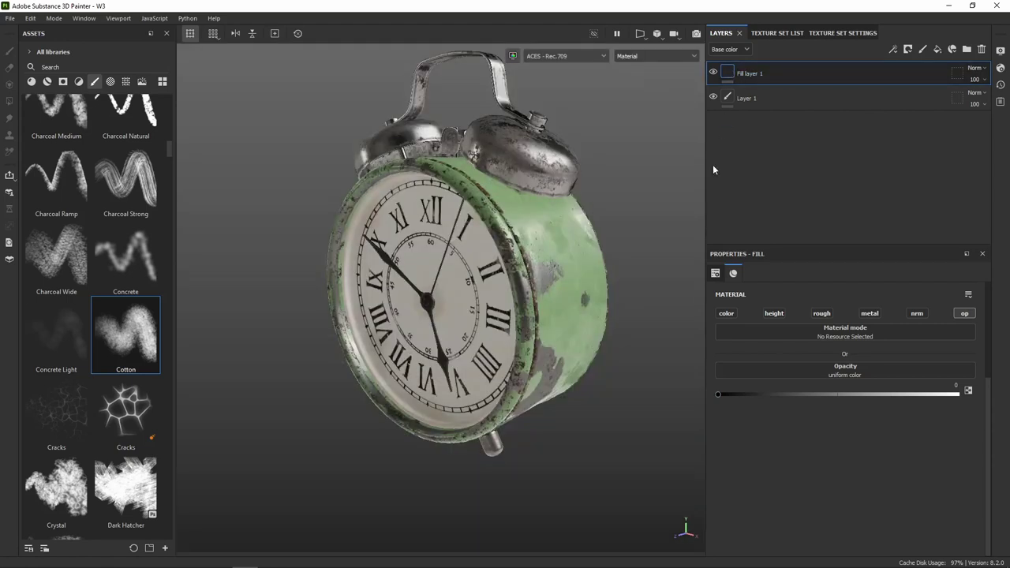
pyautogui.click(750, 76)
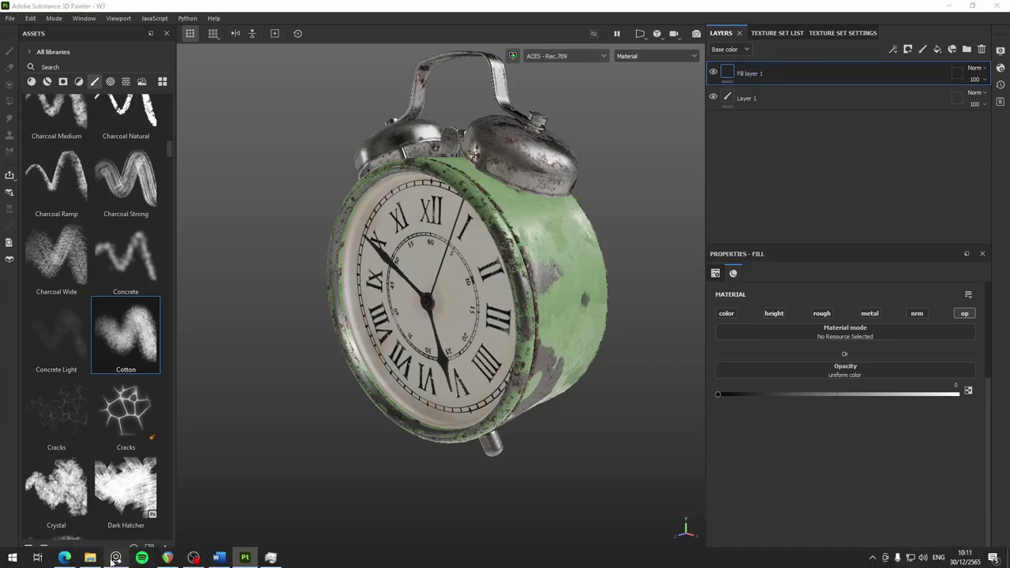
# Bring up the vintage alarm clock reference photo board beside the model.
pyautogui.click(115, 558)
pyautogui.scroll(-3, 277, 118)
pyautogui.scroll(-2, 278, 117)
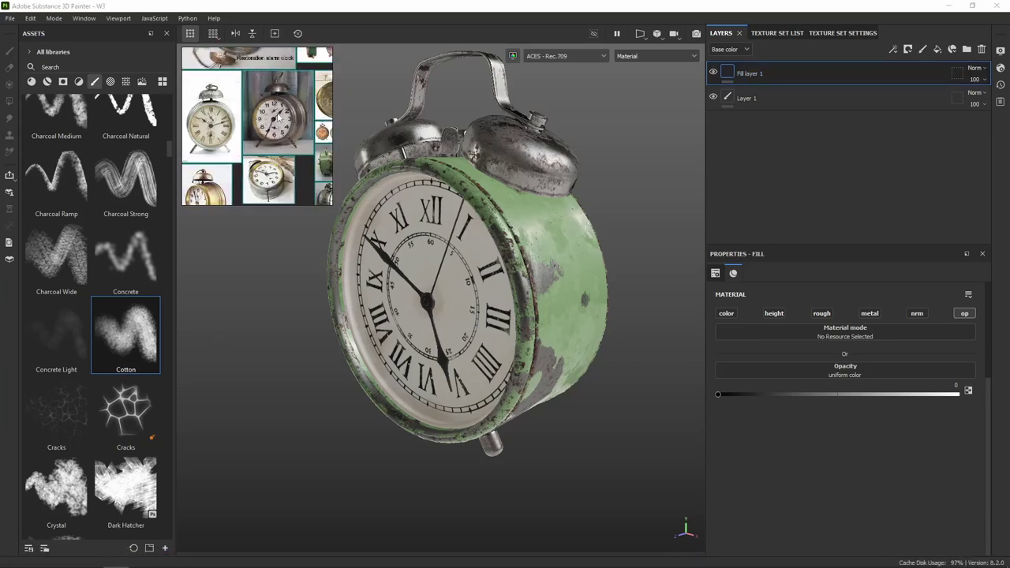
pyautogui.scroll(-1, 278, 119)
pyautogui.scroll(-2, 279, 124)
pyautogui.scroll(-1, 281, 133)
pyautogui.scroll(-1, 281, 137)
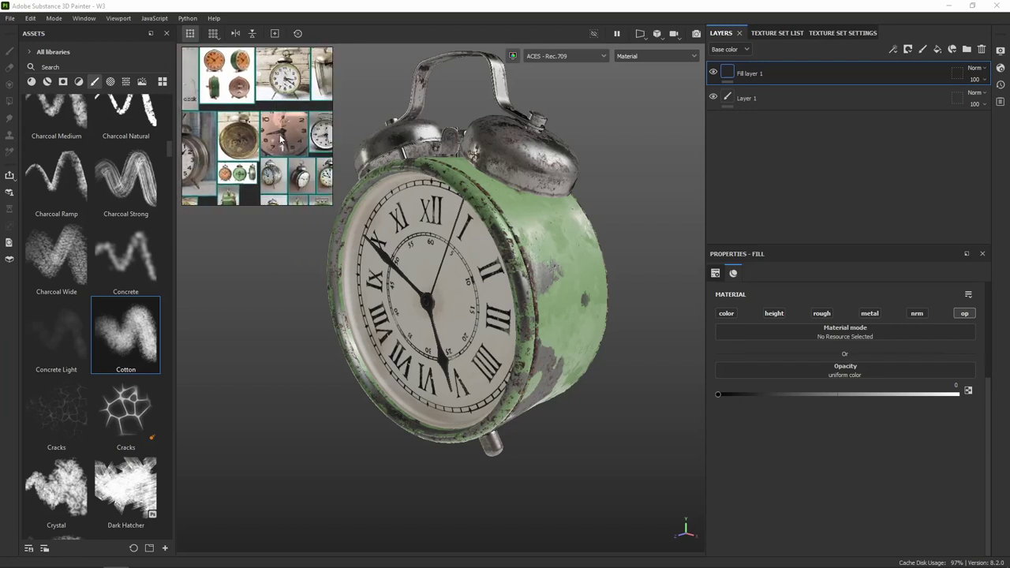
pyautogui.scroll(2, 281, 138)
pyautogui.scroll(3, 231, 107)
# Pan and zoom the reference board onto the silver clock's worn glass and rim edge.
pyautogui.scroll(-2, 231, 107)
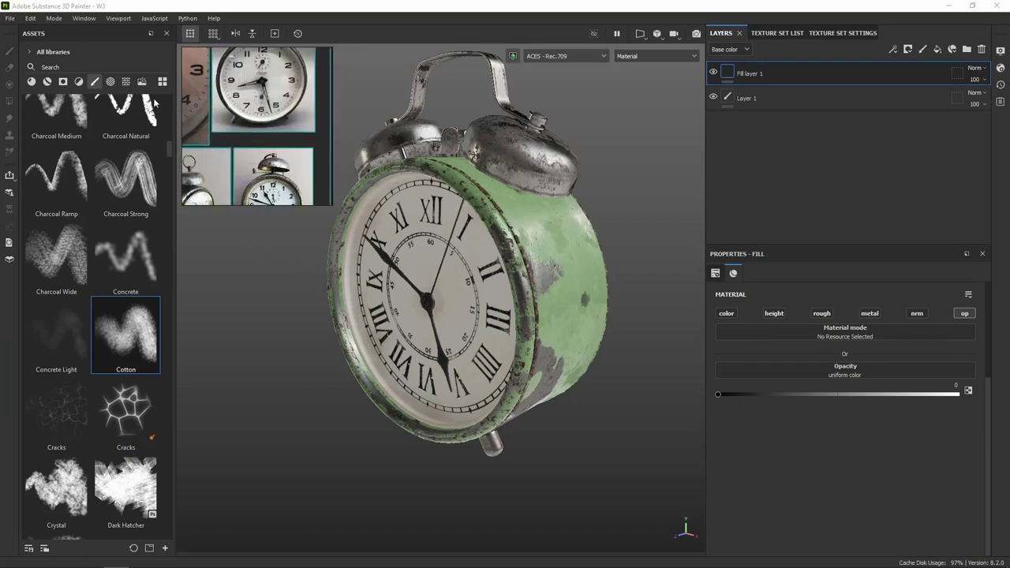
pyautogui.scroll(-2, 244, 115)
pyautogui.scroll(-1, 242, 122)
pyautogui.scroll(-1, 303, 90)
pyautogui.scroll(2, 302, 89)
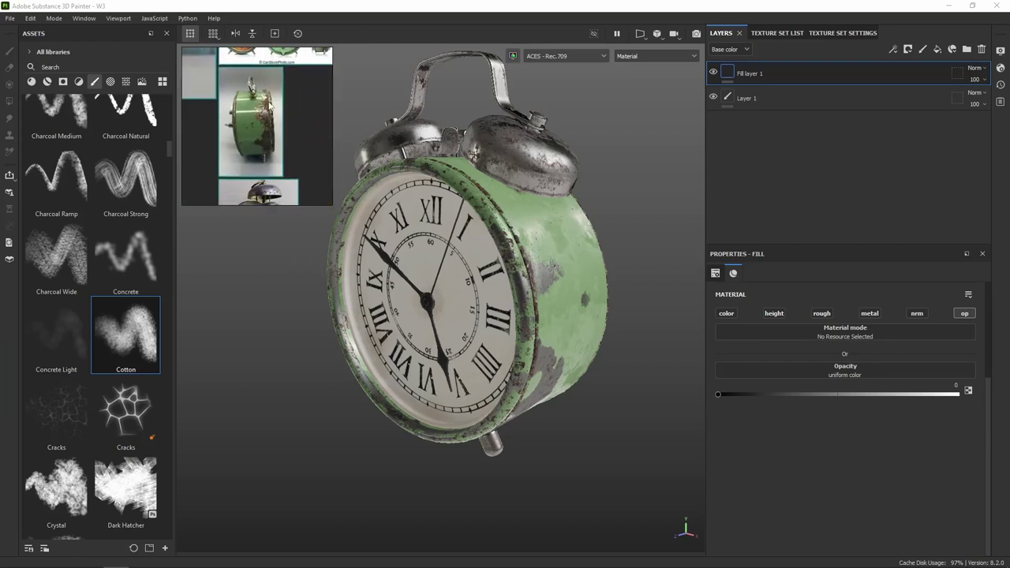
pyautogui.scroll(2, 286, 102)
pyautogui.scroll(2, 286, 101)
pyautogui.scroll(-1, 264, 109)
pyautogui.moveTo(265, 109)
pyautogui.mouseDown(button='middle')
pyautogui.moveTo(260, 60)
pyautogui.moveTo(331, 109)
pyautogui.mouseUp(button='middle')
pyautogui.scroll(-2, 260, 60)
pyautogui.scroll(2, 258, 52)
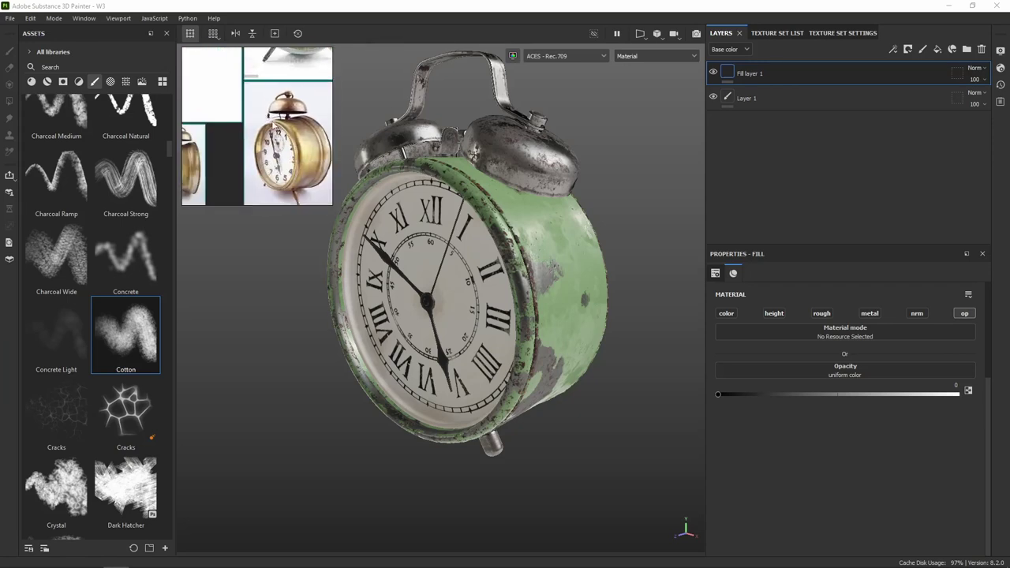
pyautogui.scroll(-2, 324, 135)
pyautogui.scroll(3, 324, 143)
pyautogui.scroll(2, 300, 128)
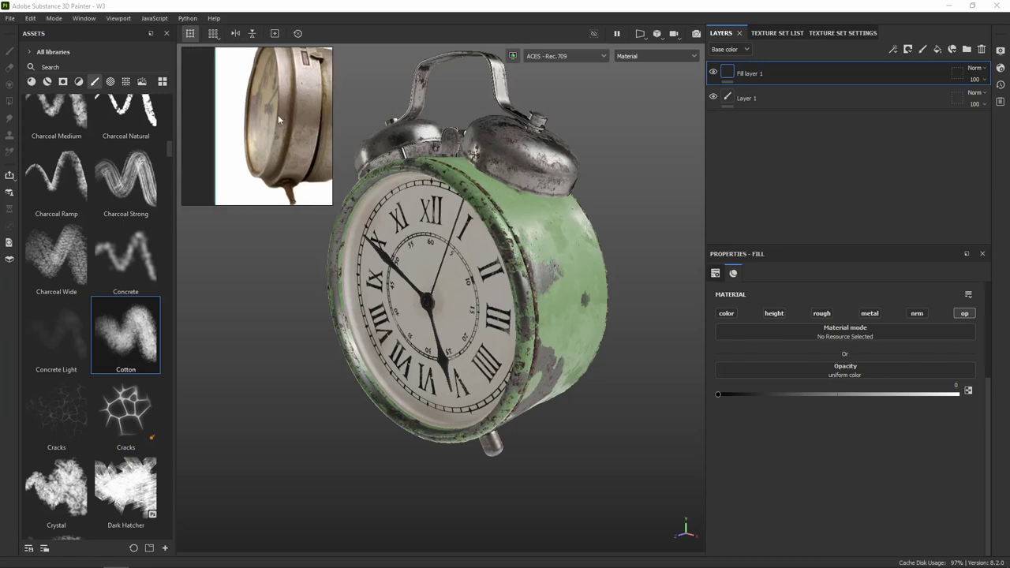
pyautogui.scroll(2, 265, 113)
pyautogui.scroll(2, 264, 92)
pyautogui.scroll(1, 258, 167)
pyautogui.scroll(1, 258, 168)
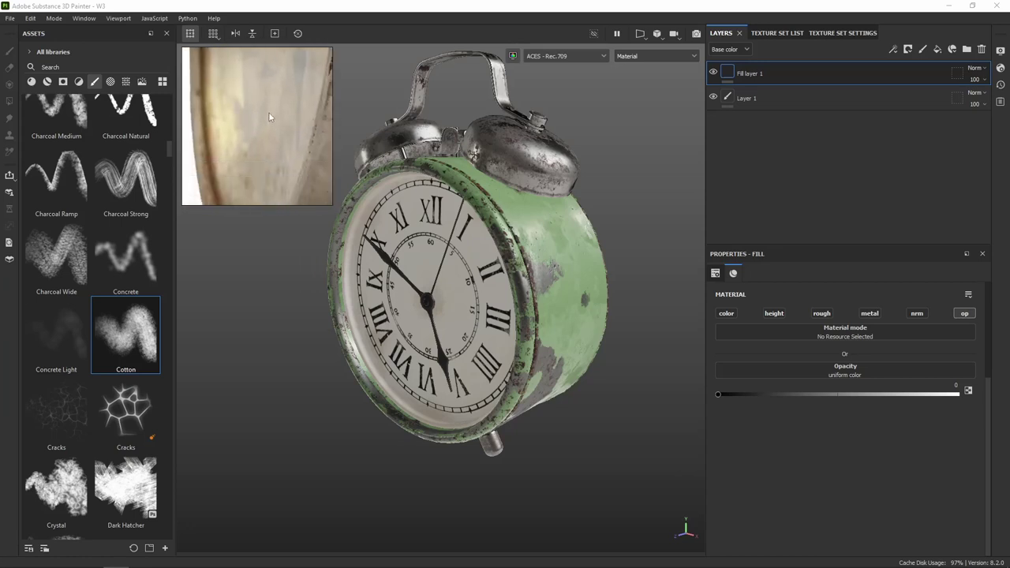
pyautogui.scroll(1, 256, 156)
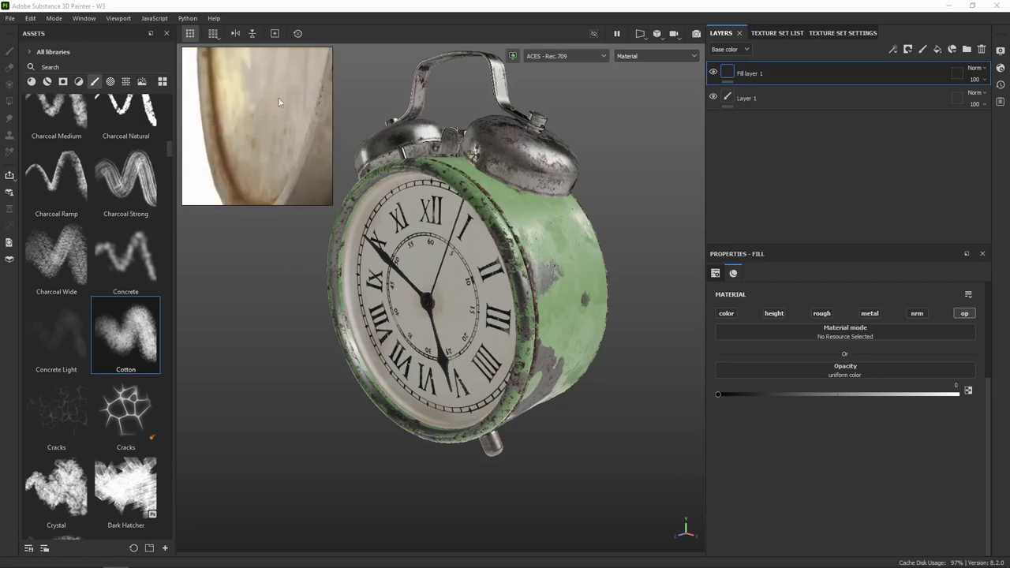
pyautogui.scroll(1, 301, 139)
pyautogui.scroll(1, 278, 102)
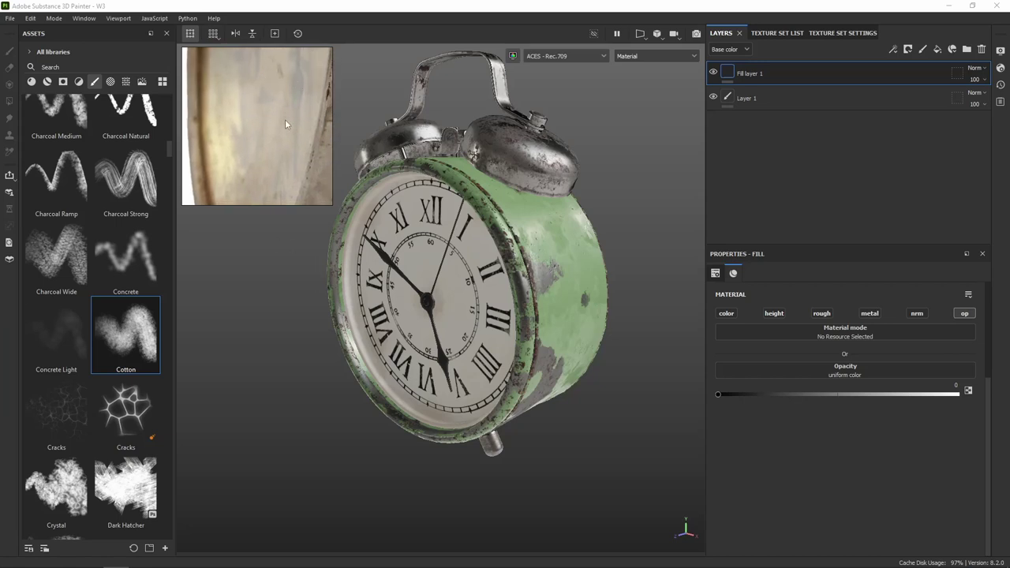
pyautogui.scroll(-1, 295, 92)
pyautogui.scroll(-1, 291, 79)
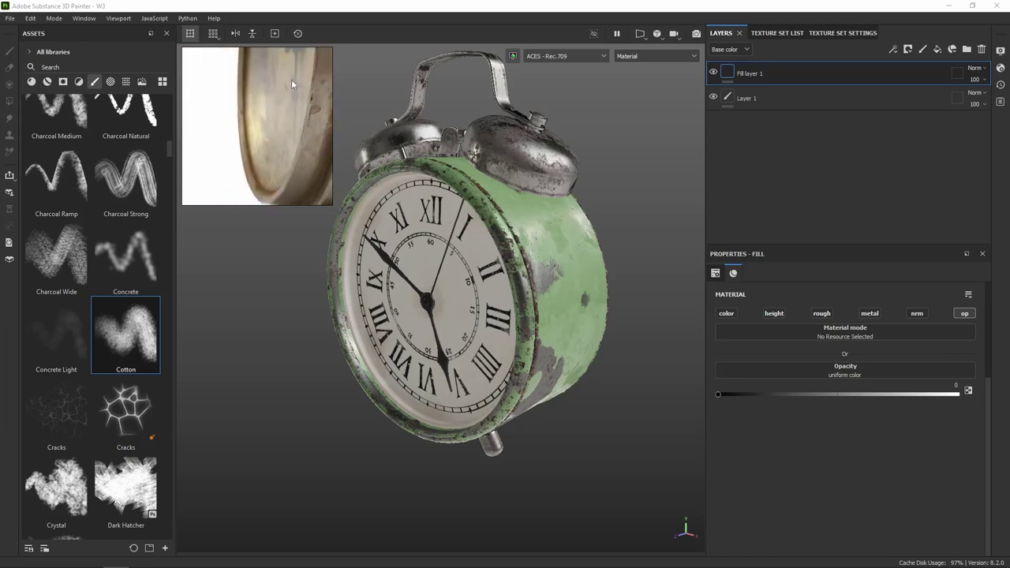
pyautogui.scroll(1, 279, 108)
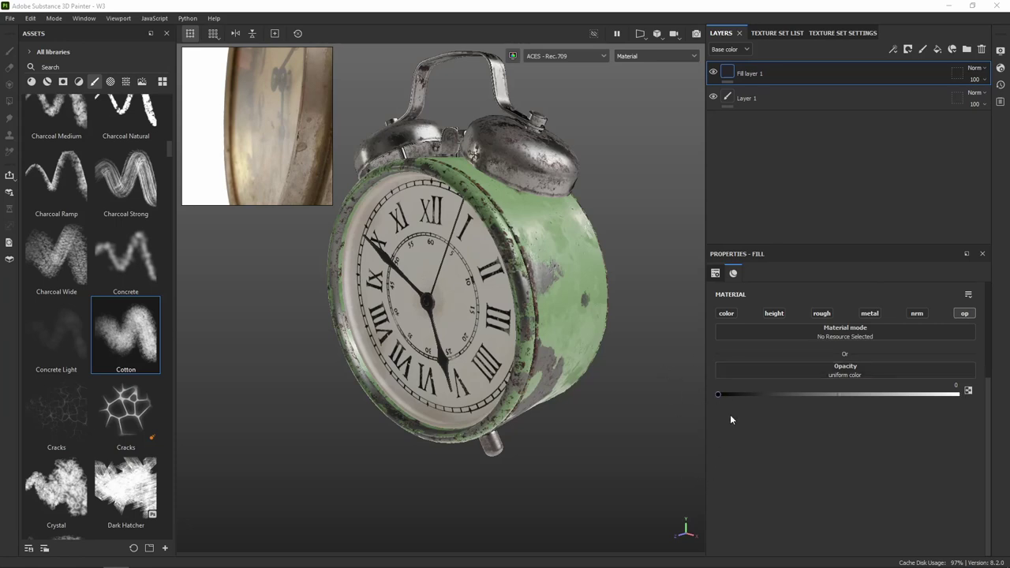
# Set Fill layer 1's opacity to about 0.2 and give it a black mask.
pyautogui.moveTo(719, 393)
pyautogui.mouseDown()
pyautogui.moveTo(764, 395)
pyautogui.moveTo(751, 396)
pyautogui.mouseUp()
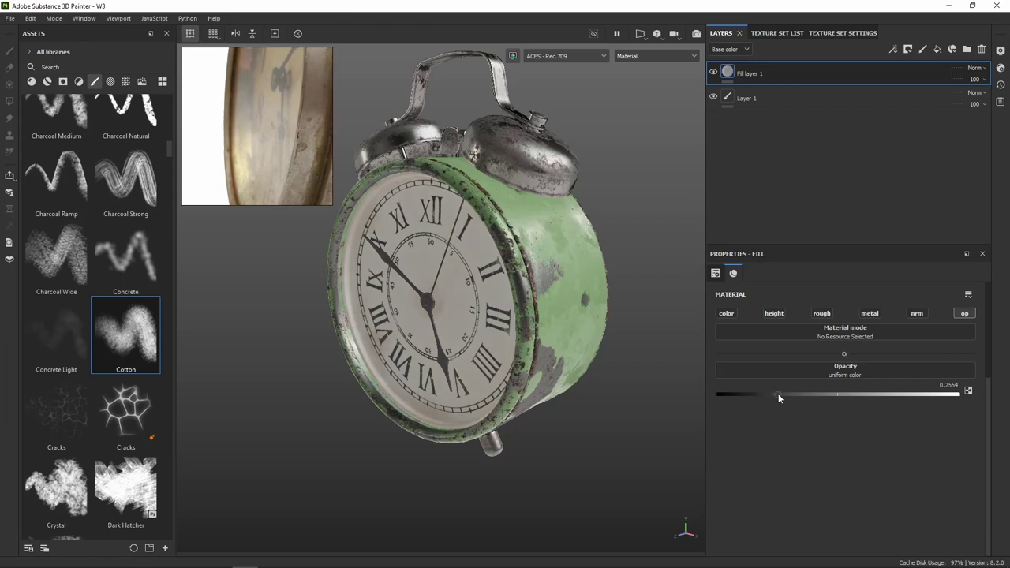
pyautogui.keyDown('alt'); pyautogui.moveTo(585, 260); pyautogui.dragTo(398, 289); pyautogui.keyUp('alt')
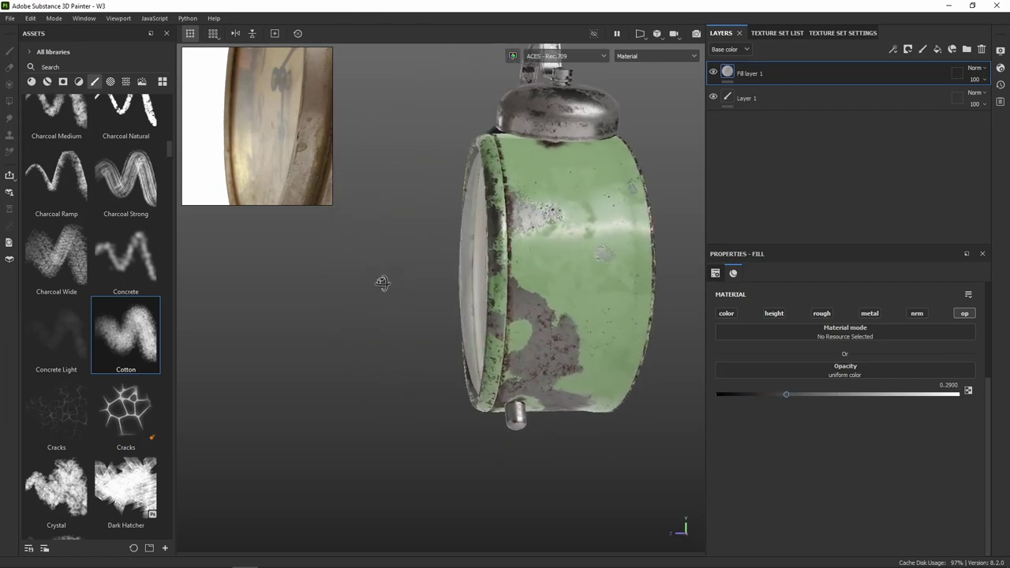
pyautogui.rightClick(729, 72)
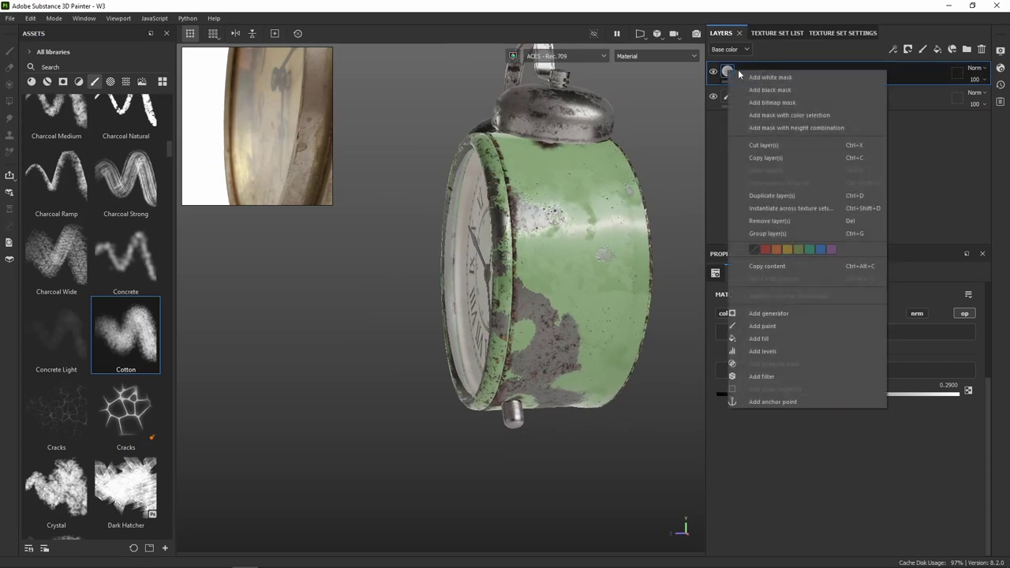
pyautogui.click(784, 91)
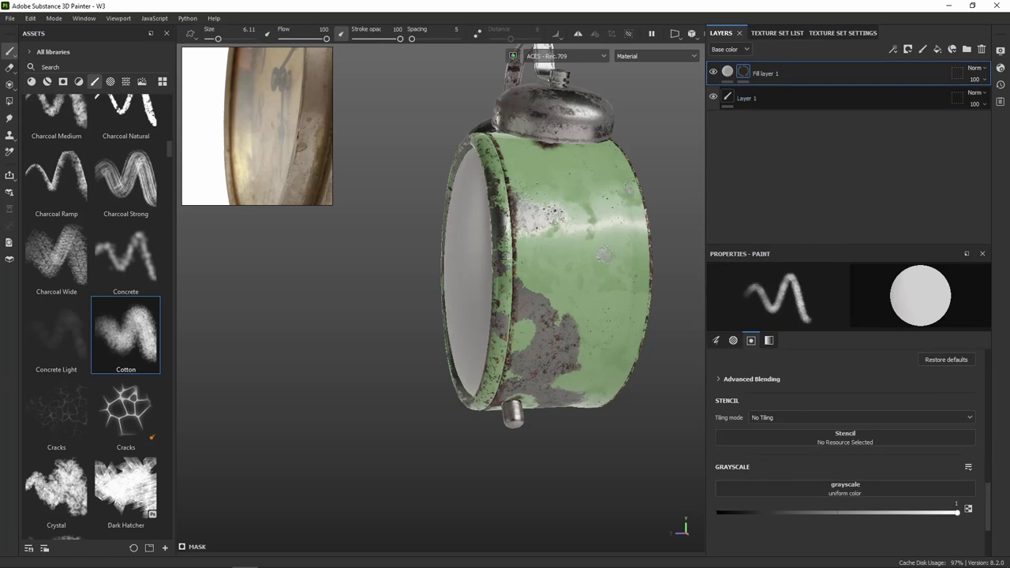
# Apply the Dirt smart mask preset to Fill layer 1's black mask.
pyautogui.click(727, 72)
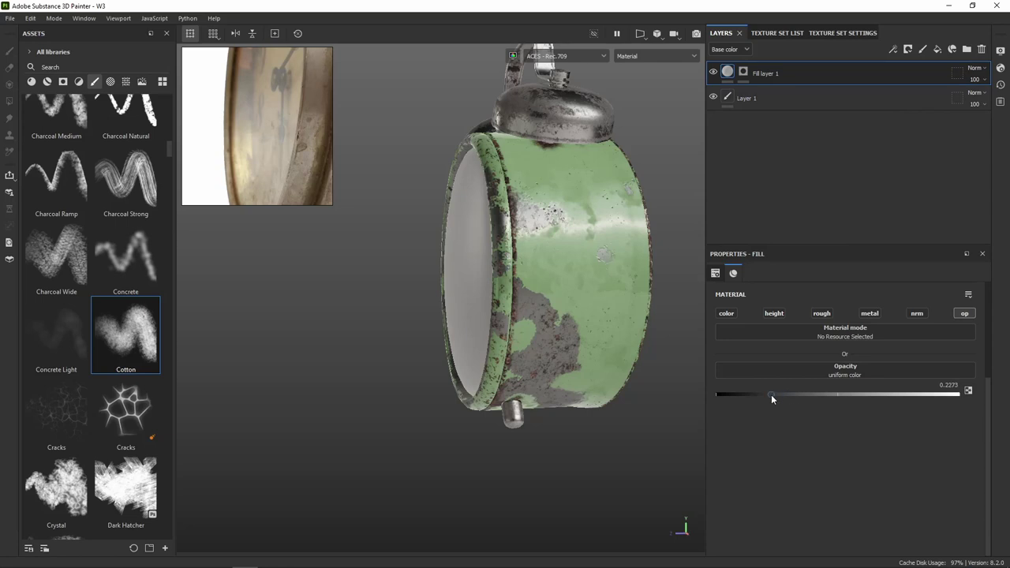
pyautogui.click(743, 72)
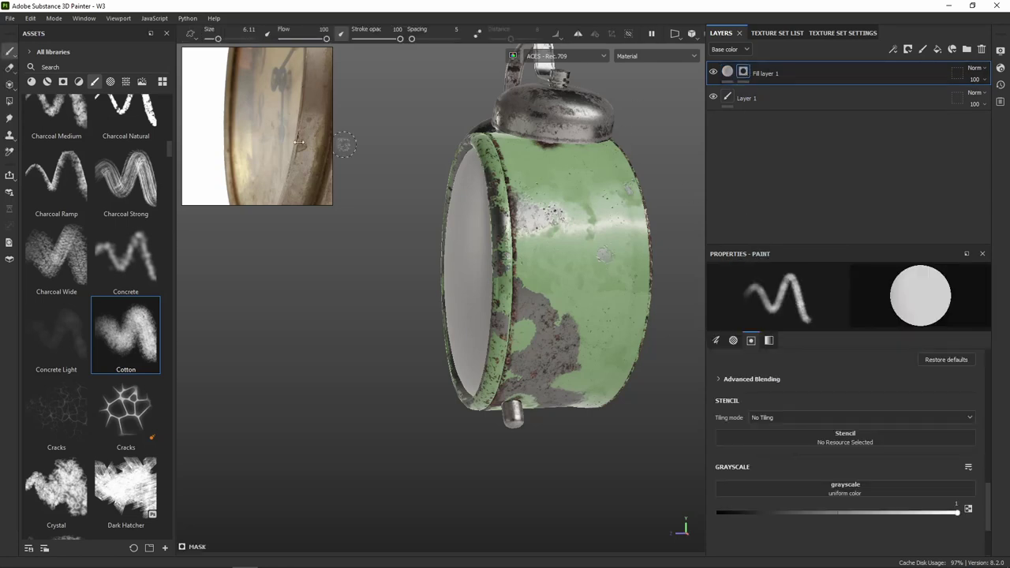
pyautogui.click(63, 82)
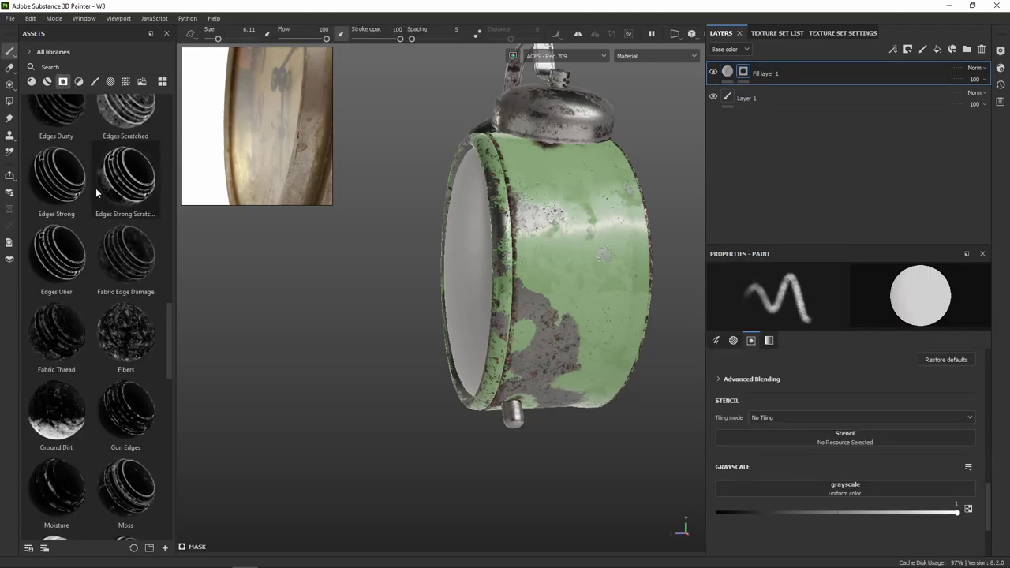
pyautogui.scroll(-5, 124, 327)
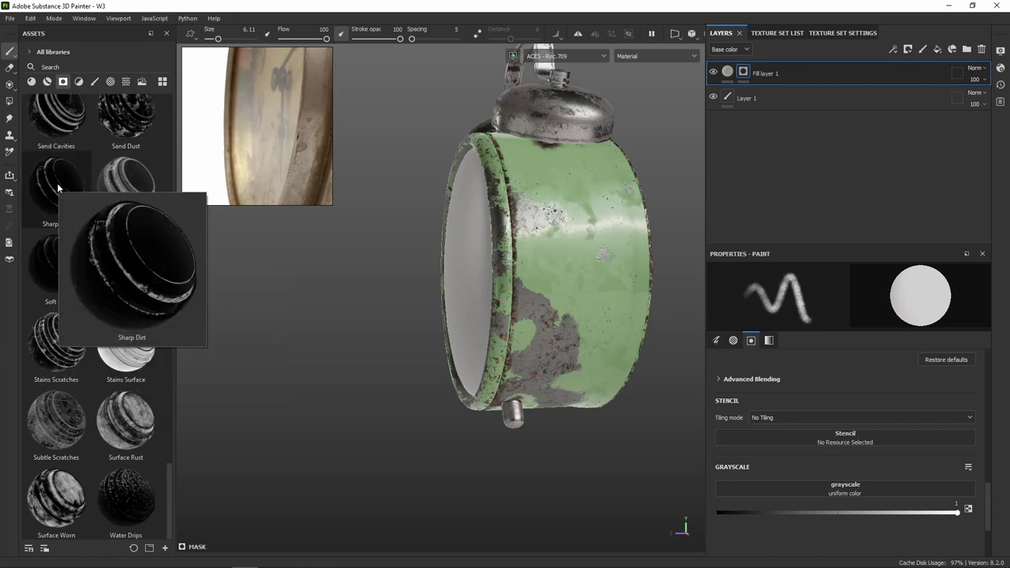
pyautogui.scroll(5, 59, 188)
pyautogui.scroll(3, 64, 178)
pyautogui.scroll(3, 70, 150)
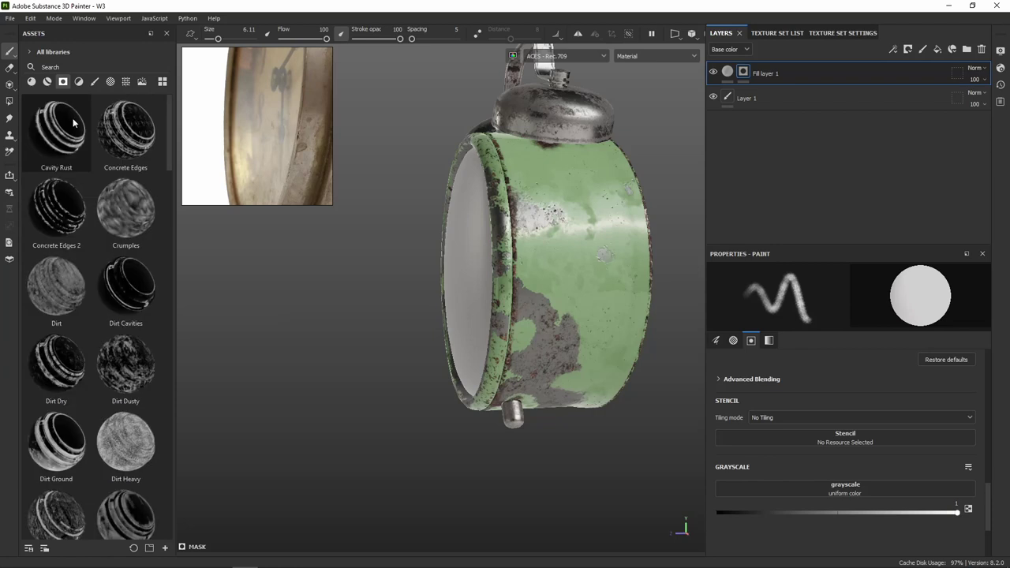
pyautogui.moveTo(56, 286)
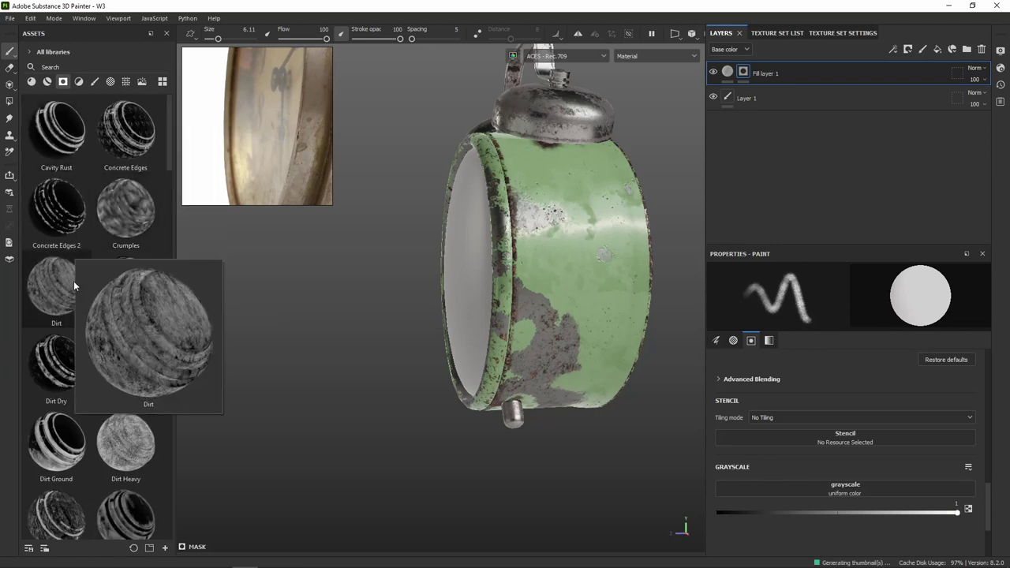
pyautogui.moveTo(74, 289); pyautogui.dragTo(743, 72)
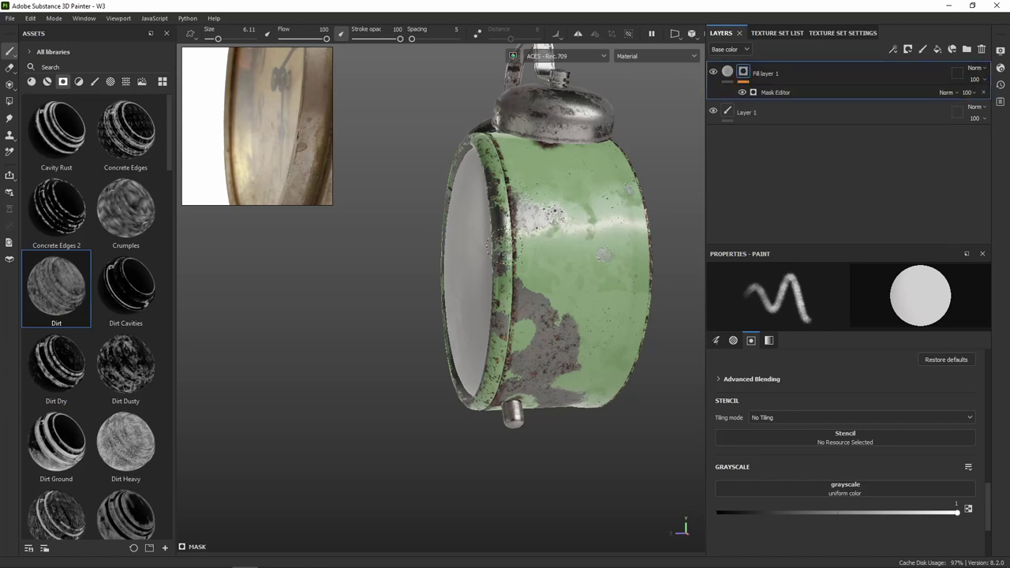
# Drop the Dirt preset onto the mask and inspect the dial and rim up close.
pyautogui.moveTo(530, 229); pyautogui.dragTo(502, 235, button='middle')
pyautogui.moveTo(497, 235)
pyautogui.keyDown('alt'); pyautogui.mouseDown()
pyautogui.moveTo(582, 236)
pyautogui.moveTo(602, 219)
pyautogui.mouseUp(); pyautogui.keyUp('alt')
pyautogui.scroll(2, 607, 210)
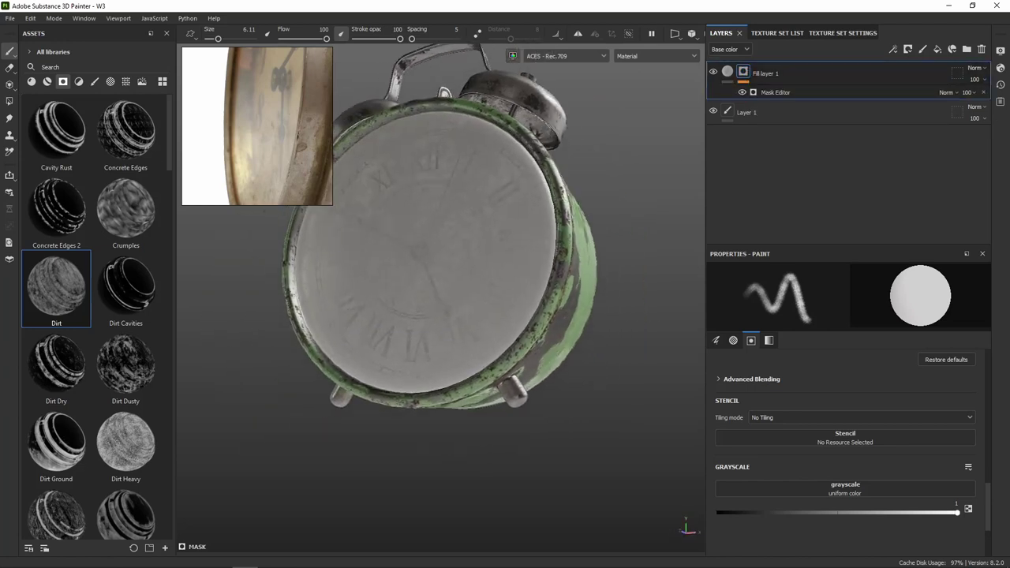
pyautogui.scroll(4, 482, 238)
pyautogui.moveTo(482, 238)
pyautogui.keyDown('alt'); pyautogui.mouseDown()
pyautogui.moveTo(514, 307)
pyautogui.moveTo(517, 269)
pyautogui.mouseUp(); pyautogui.keyUp('alt')
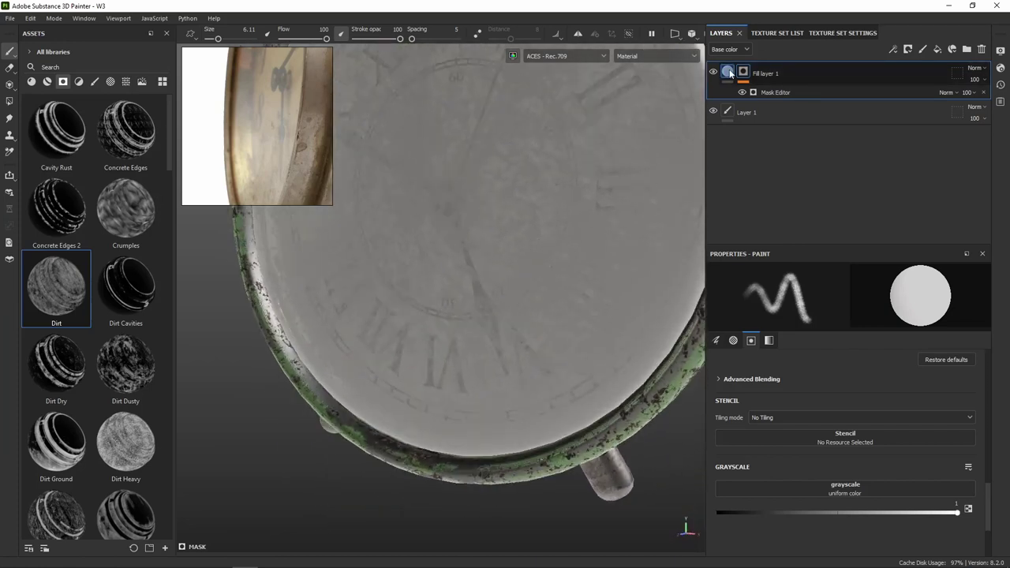
# Raise the grime layer's opacity to about 0.11 and display its mask alone on the clock.
pyautogui.click(728, 73)
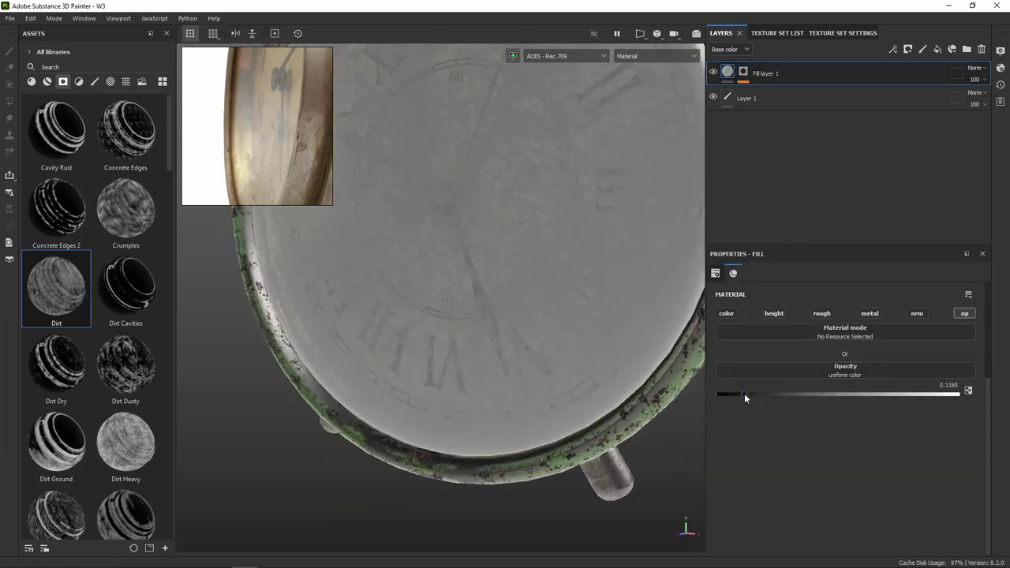
pyautogui.moveTo(735, 394); pyautogui.dragTo(743, 394)
pyautogui.moveTo(542, 305)
pyautogui.keyDown('alt'); pyautogui.mouseDown()
pyautogui.moveTo(443, 246)
pyautogui.moveTo(552, 248)
pyautogui.mouseUp(); pyautogui.keyUp('alt')
pyautogui.scroll(-3, 501, 244)
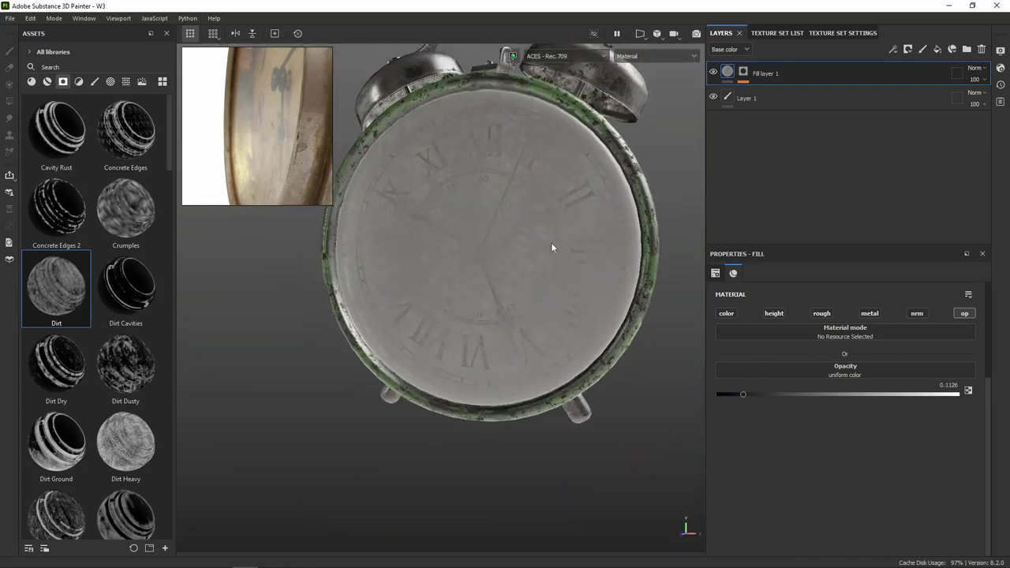
pyautogui.click(743, 72)
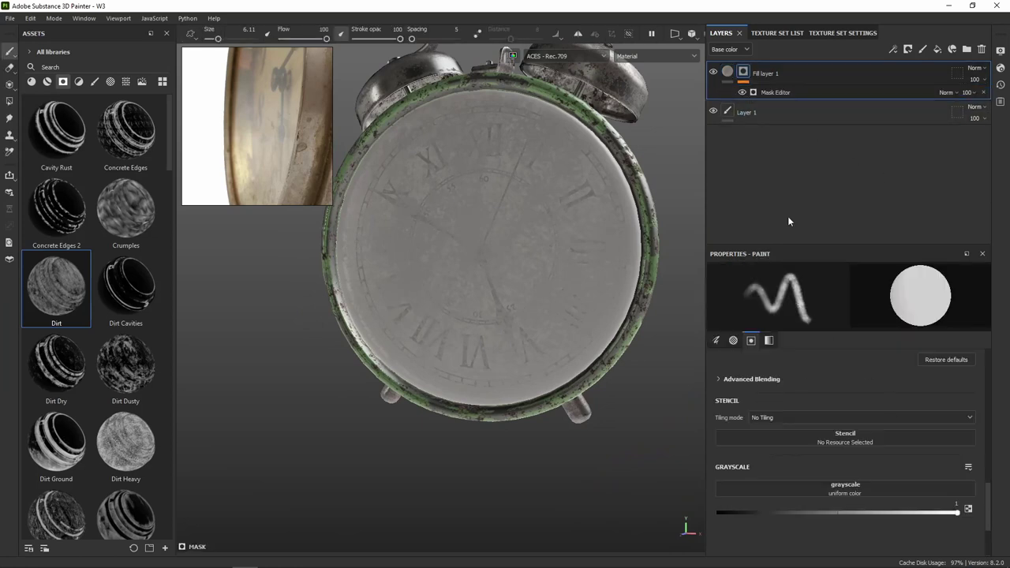
pyautogui.keyDown('alt'); pyautogui.click(744, 75); pyautogui.keyUp('alt')
pyautogui.keyDown('alt'); pyautogui.moveTo(490, 289); pyautogui.dragTo(510, 293); pyautogui.keyUp('alt')
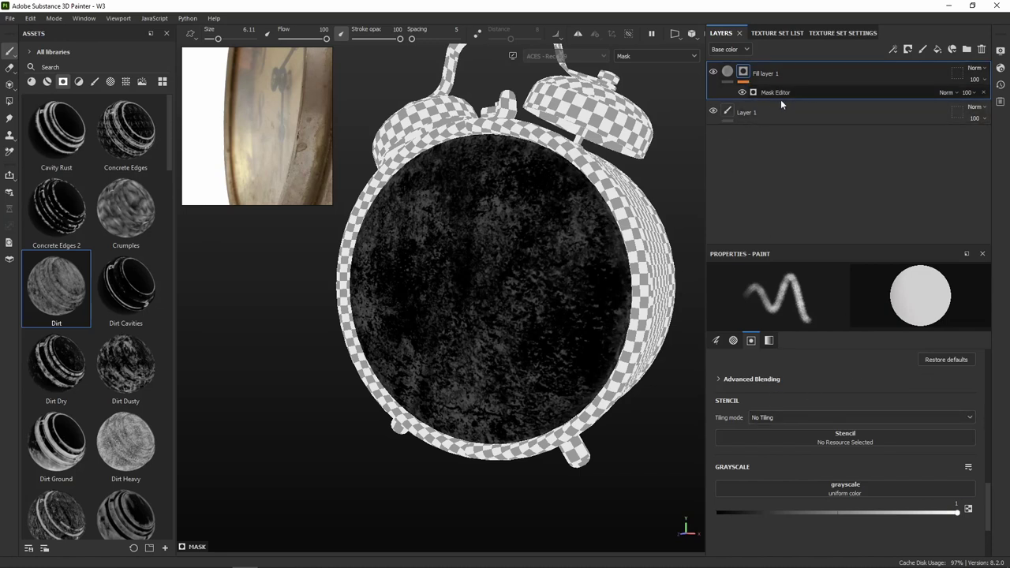
# Set the Mask Editor generator's Global Invert to True.
pyautogui.click(762, 92)
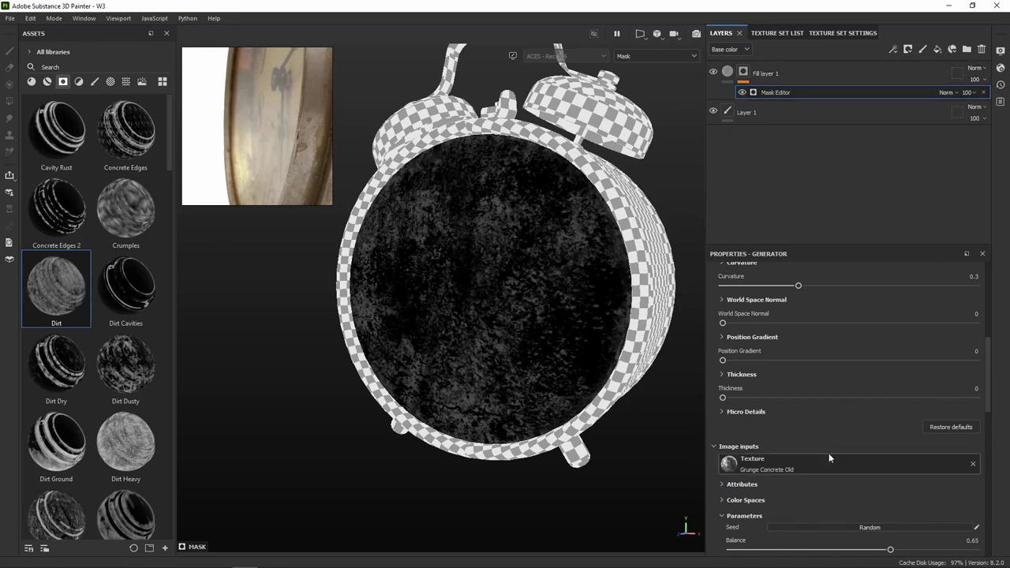
pyautogui.scroll(5, 848, 377)
pyautogui.scroll(3, 849, 375)
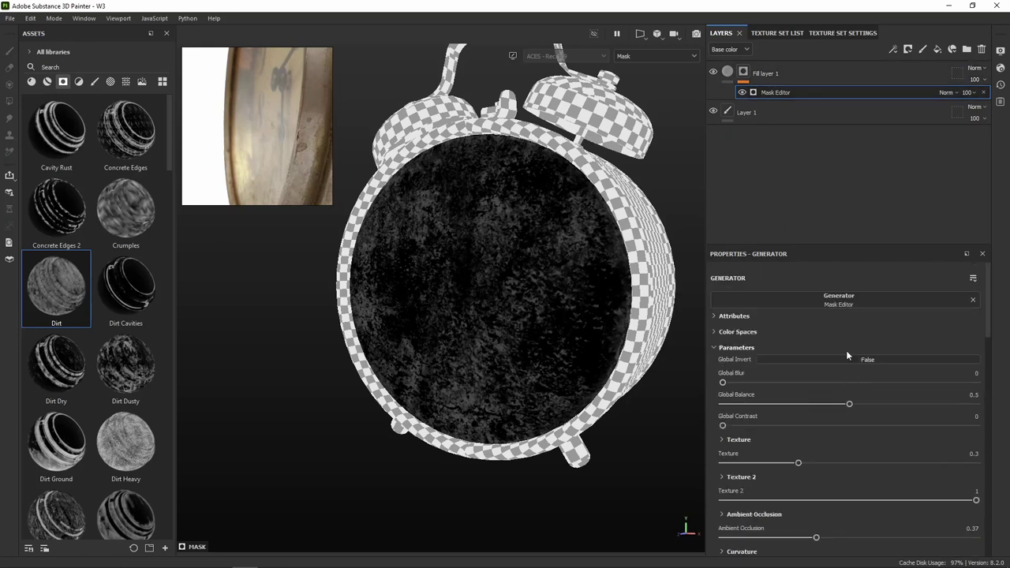
pyautogui.click(866, 359)
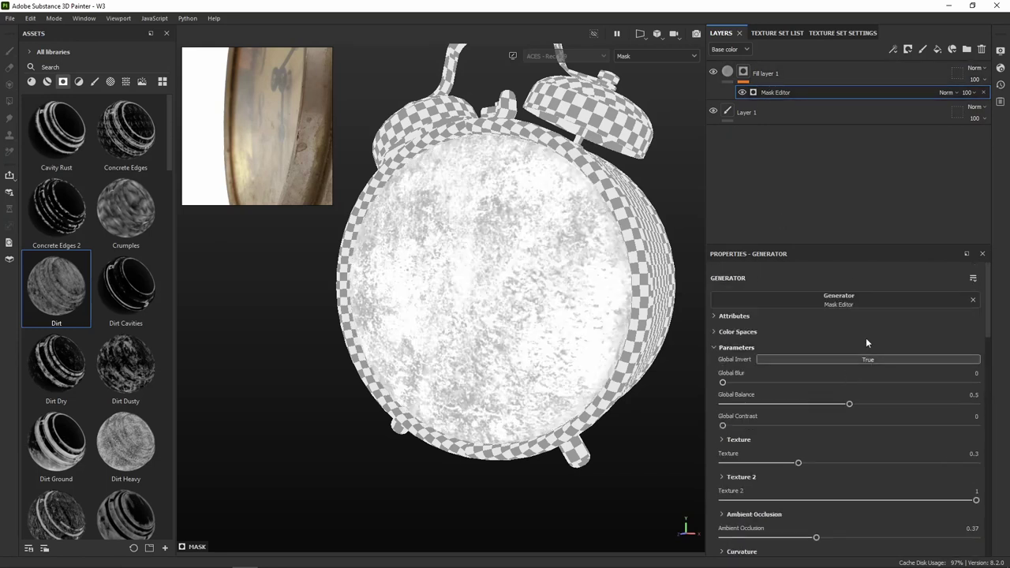
# Raise Fill layer 1's opacity to 0.1623, then reselect its mask.
pyautogui.click(727, 72)
pyautogui.moveTo(521, 261)
pyautogui.keyDown('alt'); pyautogui.mouseDown()
pyautogui.moveTo(428, 277)
pyautogui.moveTo(505, 268)
pyautogui.mouseUp(); pyautogui.keyUp('alt')
pyautogui.scroll(3, 471, 259)
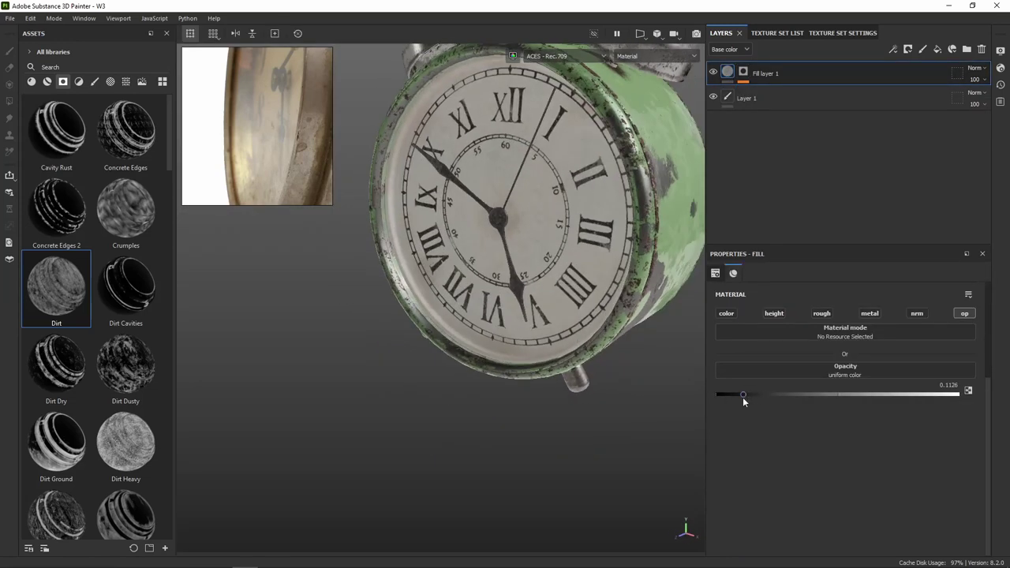
pyautogui.moveTo(745, 393); pyautogui.dragTo(755, 394)
pyautogui.moveTo(595, 265)
pyautogui.keyDown('alt'); pyautogui.mouseDown()
pyautogui.moveTo(505, 276)
pyautogui.moveTo(644, 204)
pyautogui.moveTo(812, 295)
pyautogui.moveTo(489, 280)
pyautogui.mouseUp(); pyautogui.keyUp('alt')
pyautogui.scroll(3, 459, 289)
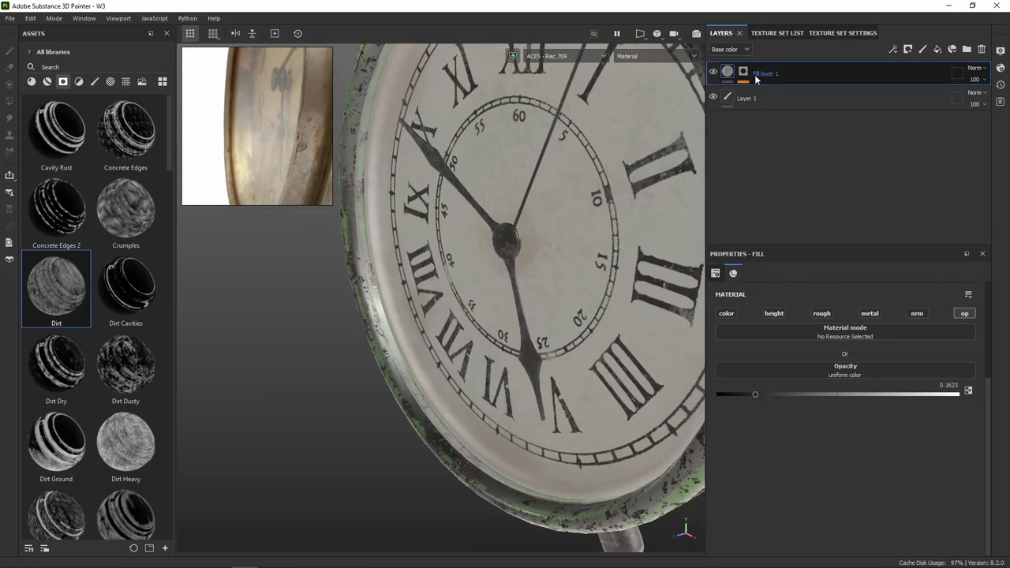
pyautogui.click(743, 72)
# Show the mask alone, lower global contrast, and set global balance to 0.74 and texture to 0.41.
pyautogui.click(764, 94)
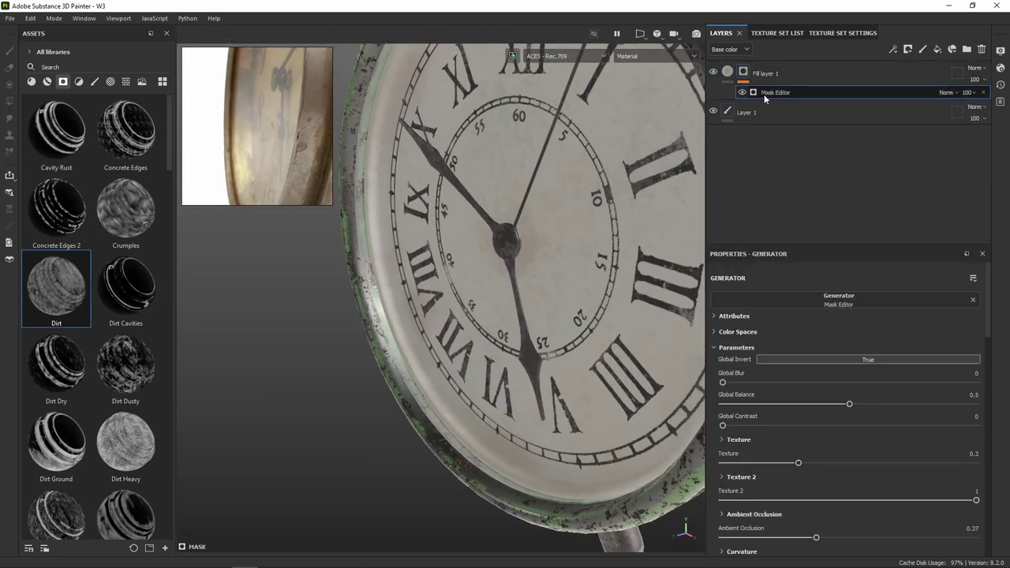
pyautogui.keyDown('alt'); pyautogui.click(743, 75); pyautogui.keyUp('alt')
pyautogui.moveTo(542, 253)
pyautogui.keyDown('alt'); pyautogui.mouseDown()
pyautogui.moveTo(587, 296)
pyautogui.moveTo(760, 189)
pyautogui.mouseUp(); pyautogui.keyUp('alt')
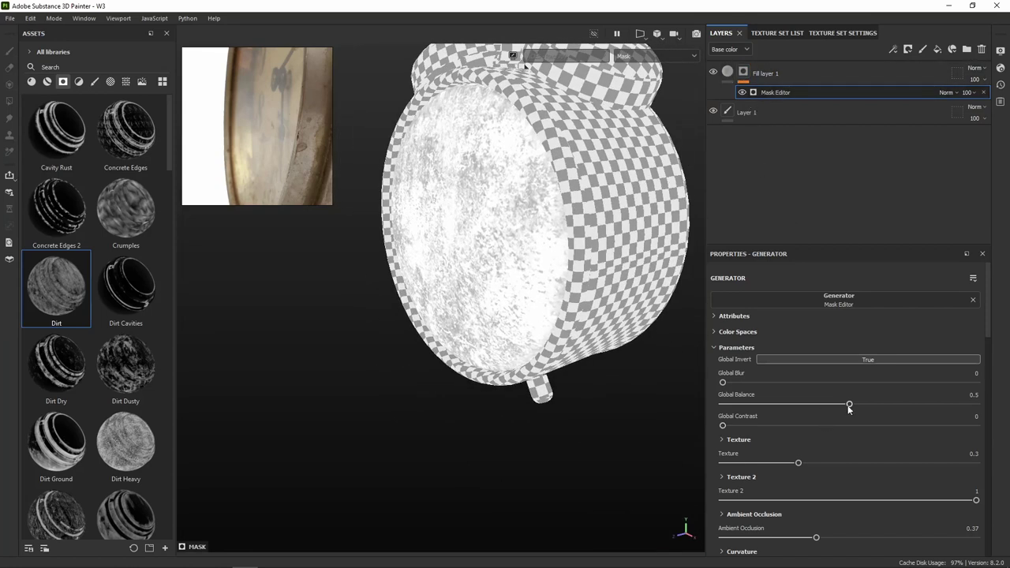
pyautogui.moveTo(773, 427); pyautogui.dragTo(720, 426)
pyautogui.click(884, 404)
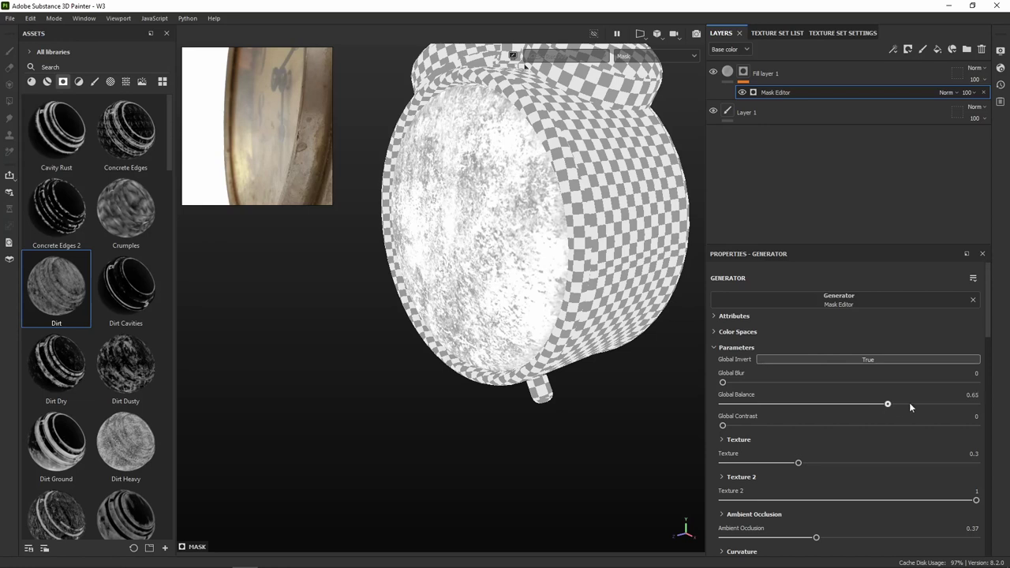
pyautogui.moveTo(885, 404); pyautogui.dragTo(911, 404)
pyautogui.scroll(-5, 879, 474)
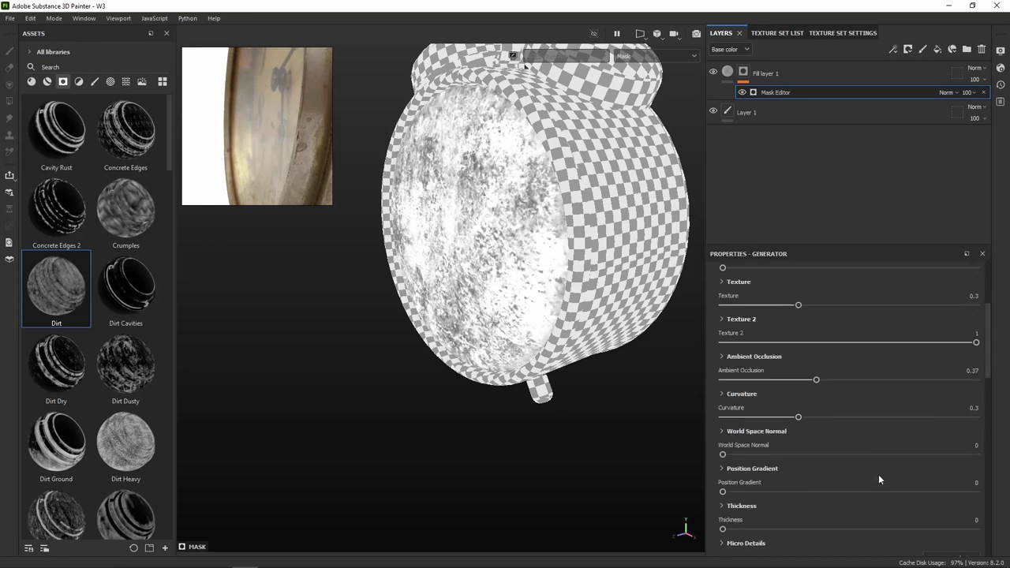
pyautogui.scroll(3, 832, 422)
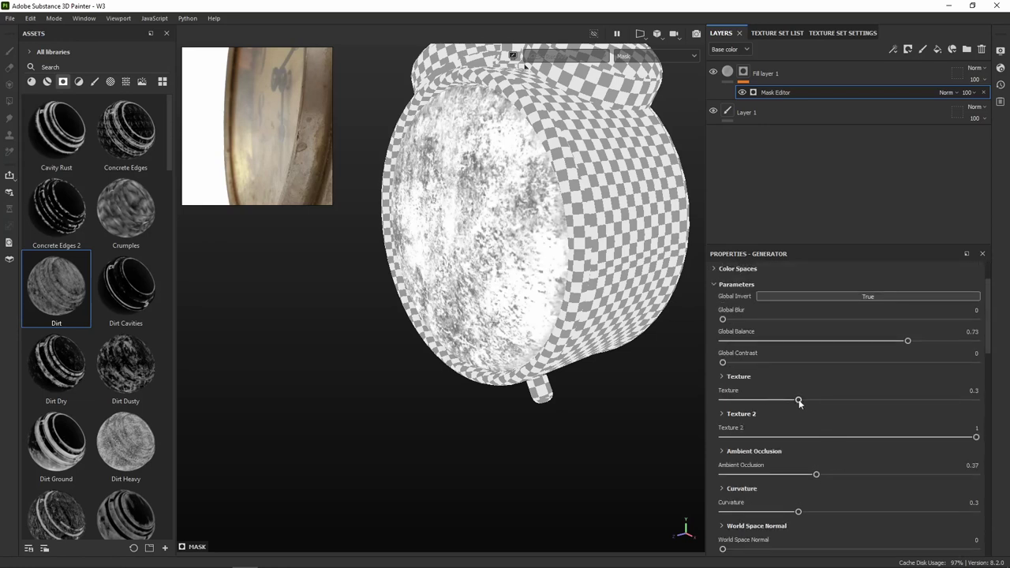
pyautogui.click(823, 400)
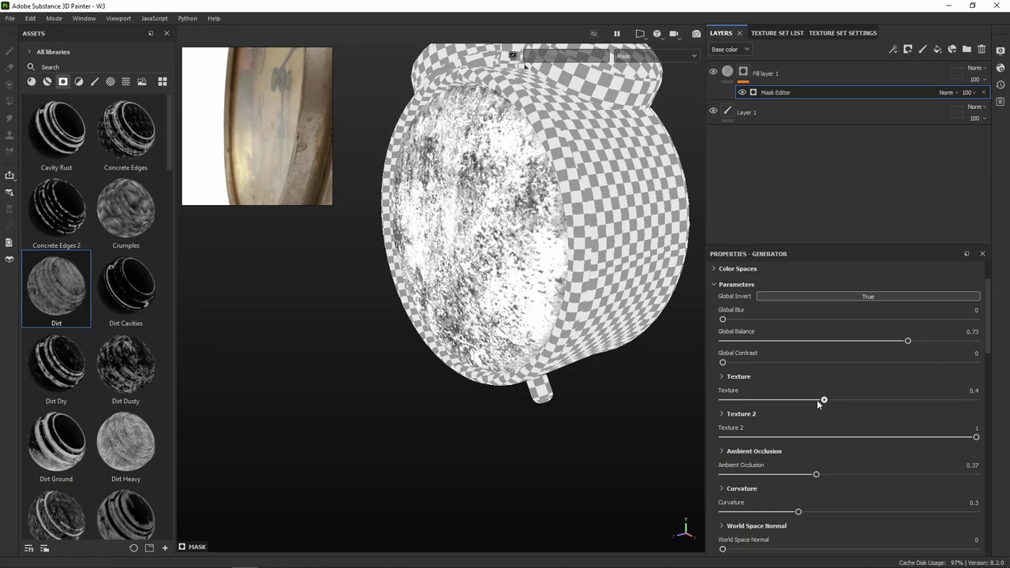
# Raise the Grunge Concrete Old balance to 0.6, then inspect the material from several angles.
pyautogui.scroll(-2, 886, 493)
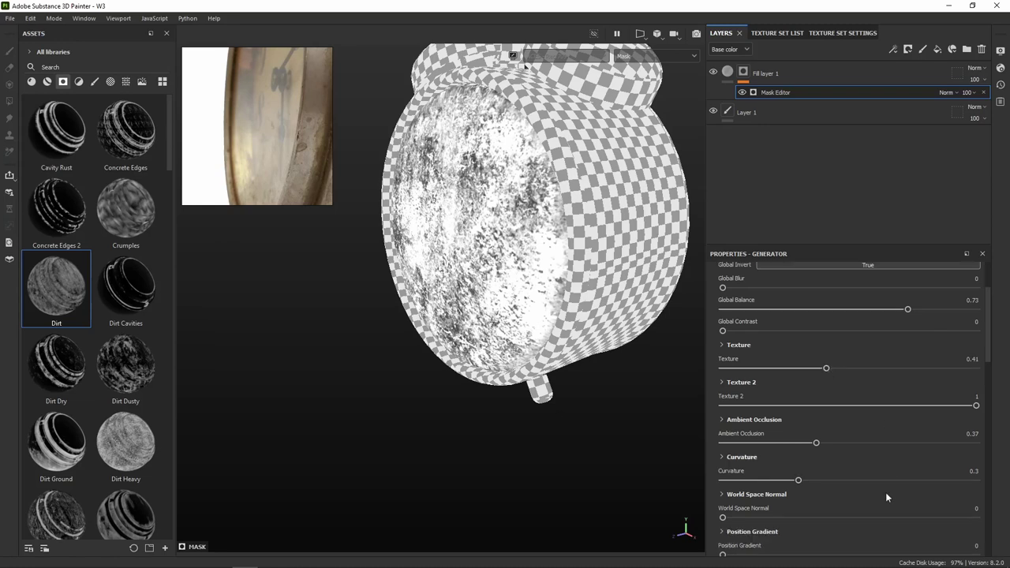
pyautogui.scroll(-8, 884, 491)
pyautogui.scroll(-1, 858, 455)
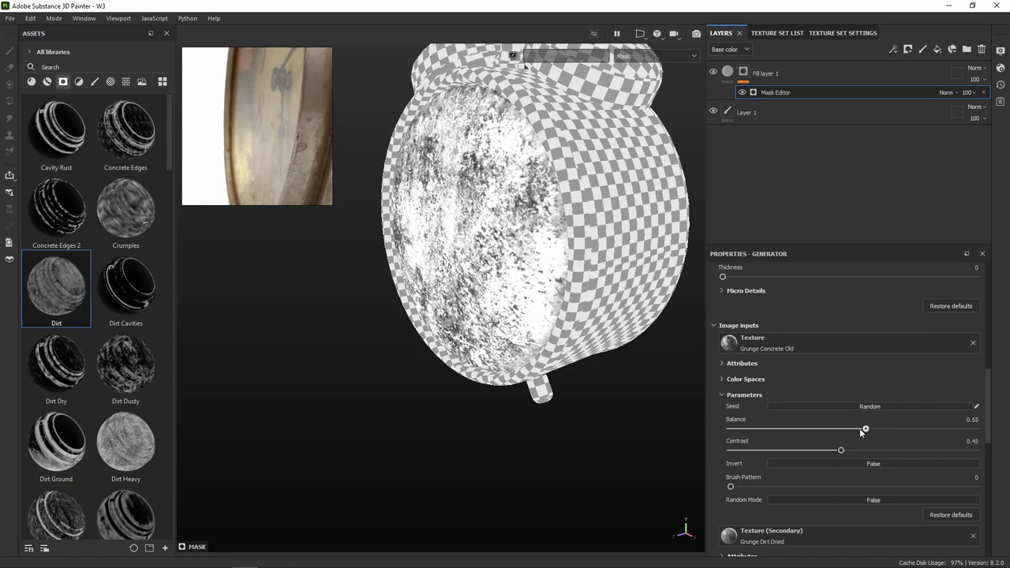
pyautogui.moveTo(861, 431); pyautogui.dragTo(878, 433)
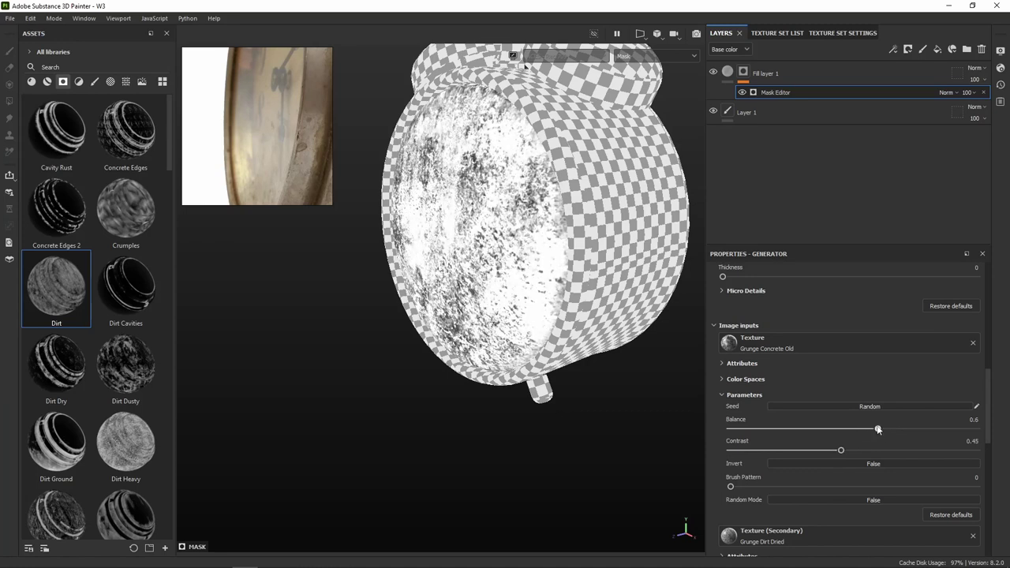
pyautogui.click(727, 72)
pyautogui.moveTo(584, 212)
pyautogui.keyDown('alt'); pyautogui.mouseDown()
pyautogui.moveTo(652, 210)
pyautogui.moveTo(478, 245)
pyautogui.moveTo(505, 228)
pyautogui.mouseUp(); pyautogui.keyUp('alt')
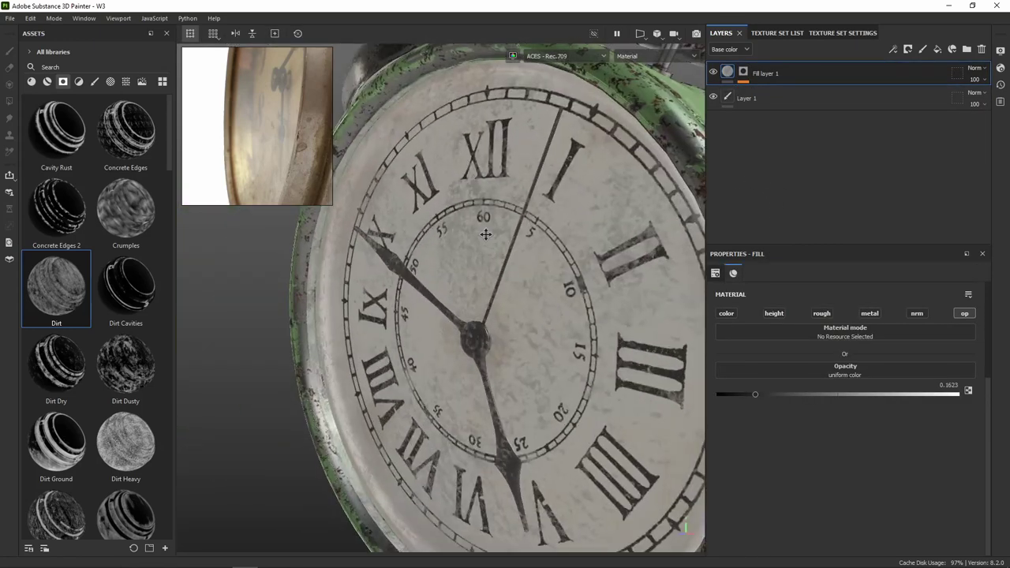
pyautogui.scroll(2, 553, 213)
pyautogui.scroll(2, 584, 206)
pyautogui.scroll(2, 609, 196)
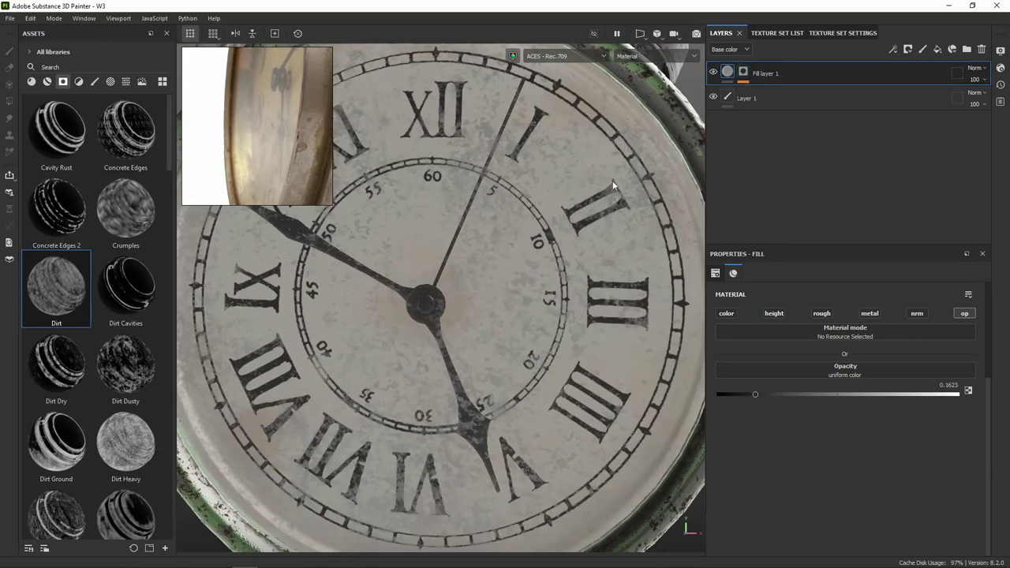
pyautogui.moveTo(616, 186)
pyautogui.keyDown('alt'); pyautogui.mouseDown()
pyautogui.moveTo(372, 270)
pyautogui.moveTo(462, 272)
pyautogui.moveTo(422, 302)
pyautogui.moveTo(558, 244)
pyautogui.moveTo(493, 291)
pyautogui.mouseUp(); pyautogui.keyUp('alt')
pyautogui.scroll(-4, 473, 269)
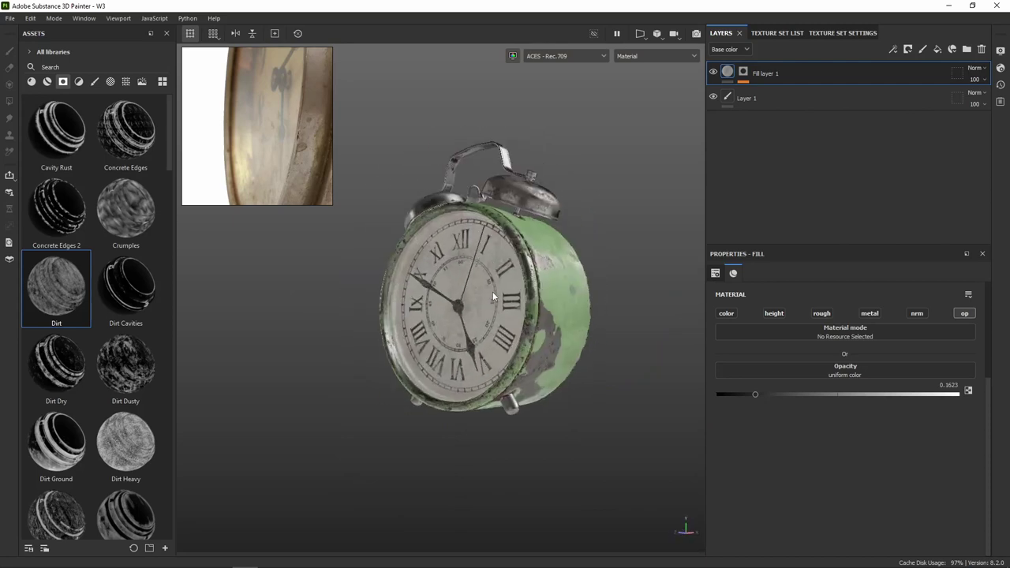
pyautogui.scroll(3, 493, 292)
pyautogui.scroll(2, 547, 259)
pyautogui.moveTo(546, 258)
pyautogui.keyDown('alt'); pyautogui.mouseDown()
pyautogui.moveTo(458, 241)
pyautogui.moveTo(529, 282)
pyautogui.mouseUp(); pyautogui.keyUp('alt')
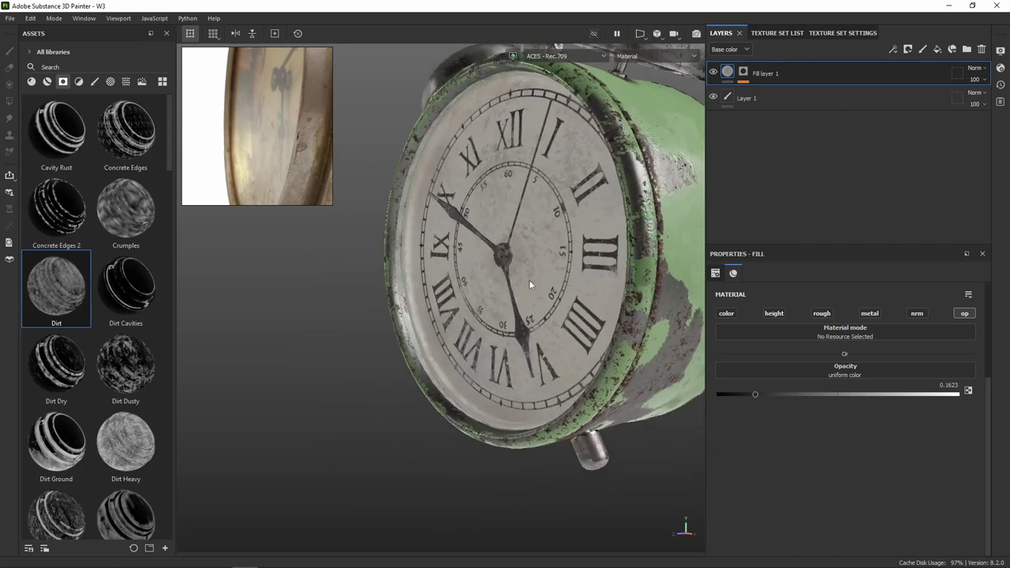
# Reopen the mask generator and adjust Grunge Concrete Old balance to 0.71 and contrast lower.
pyautogui.click(739, 75)
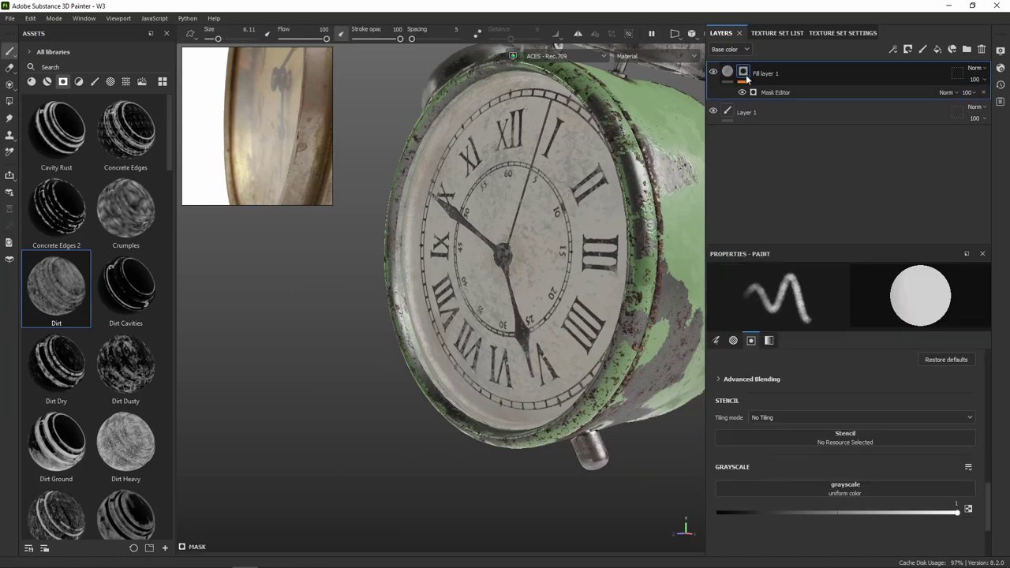
pyautogui.hotkey('ctrl', 'v')
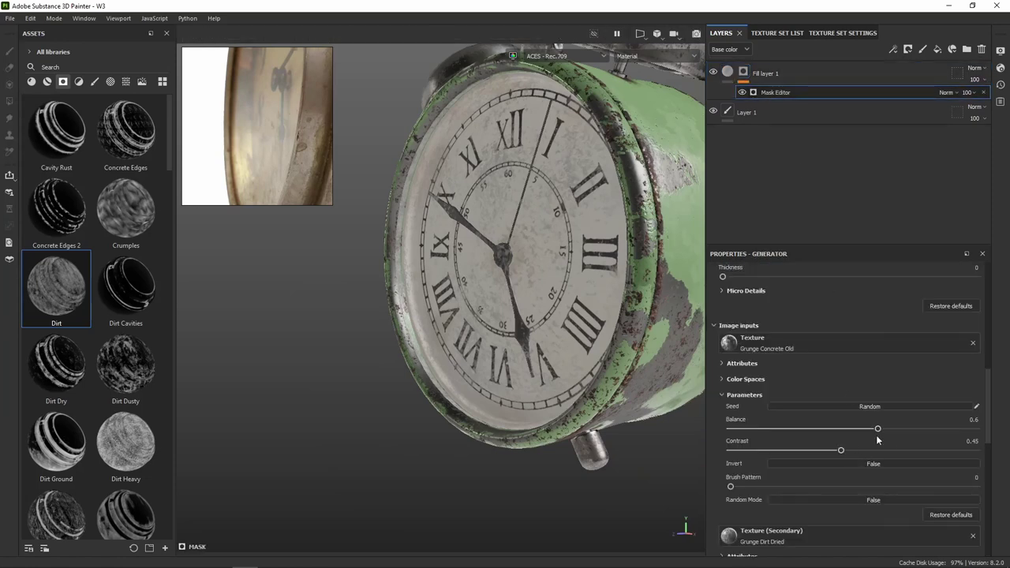
pyautogui.click(851, 429)
pyautogui.moveTo(851, 429); pyautogui.dragTo(905, 430)
pyautogui.click(814, 450)
pyautogui.moveTo(544, 363)
pyautogui.keyDown('alt'); pyautogui.mouseDown()
pyautogui.moveTo(470, 341)
pyautogui.moveTo(661, 293)
pyautogui.moveTo(668, 311)
pyautogui.moveTo(433, 326)
pyautogui.moveTo(379, 350)
pyautogui.moveTo(442, 339)
pyautogui.mouseUp(); pyautogui.keyUp('alt')
# Set Grunge Dirt Dried contrast to 0 and fine-tune the grunge balance to about 0.74.
pyautogui.scroll(-1, 867, 418)
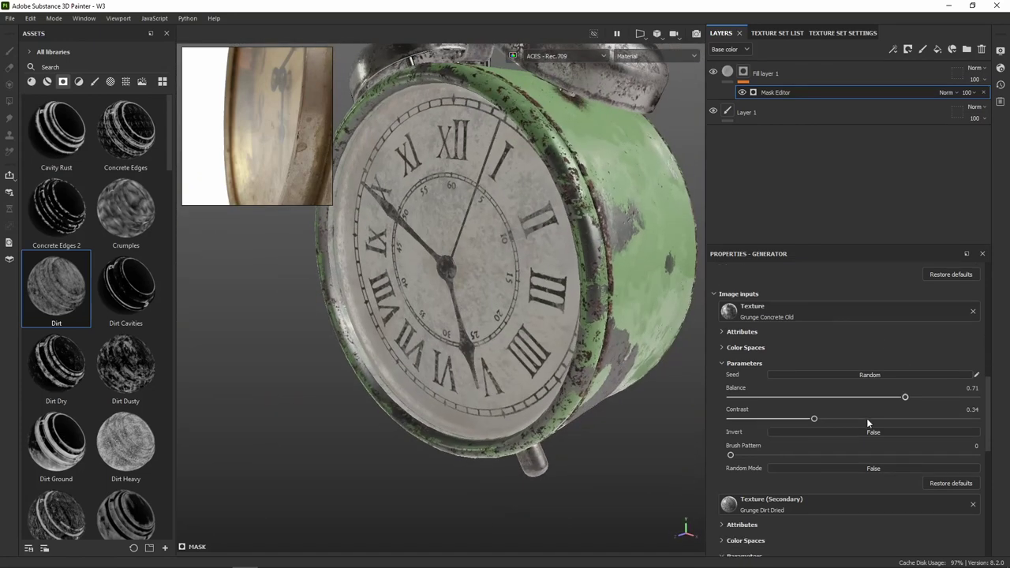
pyautogui.scroll(-6, 867, 418)
pyautogui.scroll(-2, 852, 423)
pyautogui.scroll(2, 851, 323)
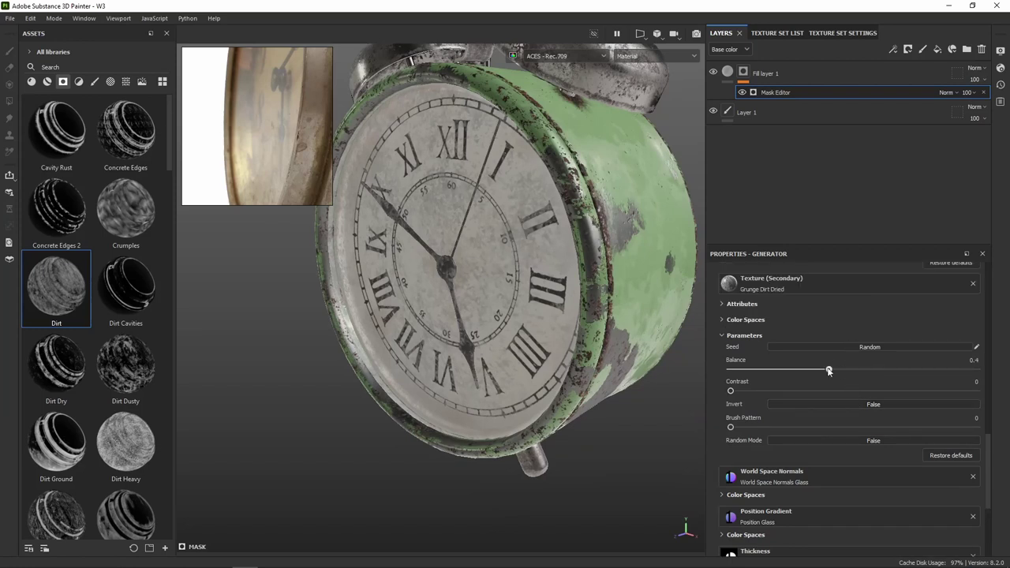
pyautogui.click(722, 387)
pyautogui.scroll(5, 750, 381)
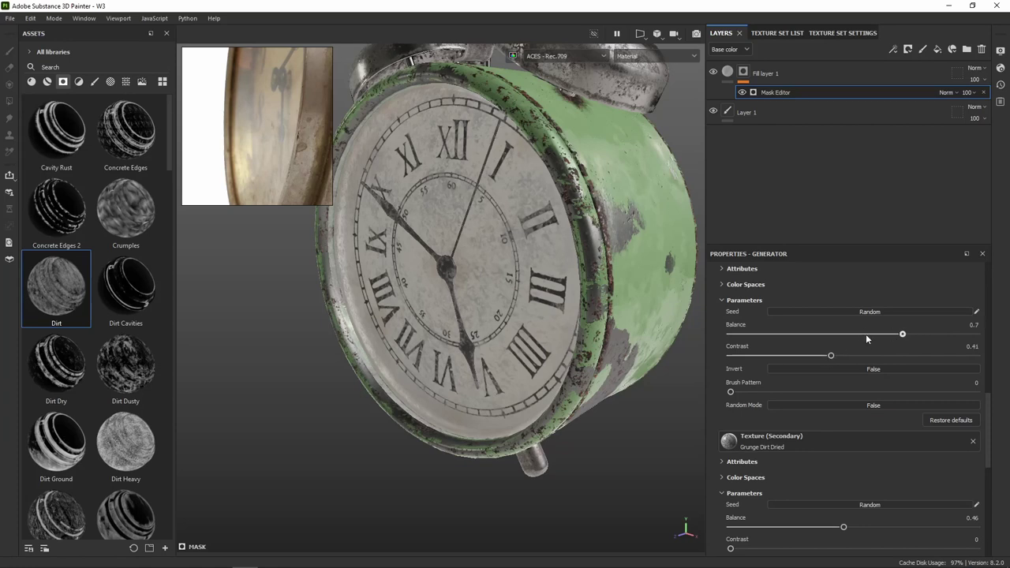
pyautogui.moveTo(902, 334); pyautogui.dragTo(907, 334)
pyautogui.keyDown('alt'); pyautogui.moveTo(641, 300); pyautogui.dragTo(677, 278); pyautogui.keyUp('alt')
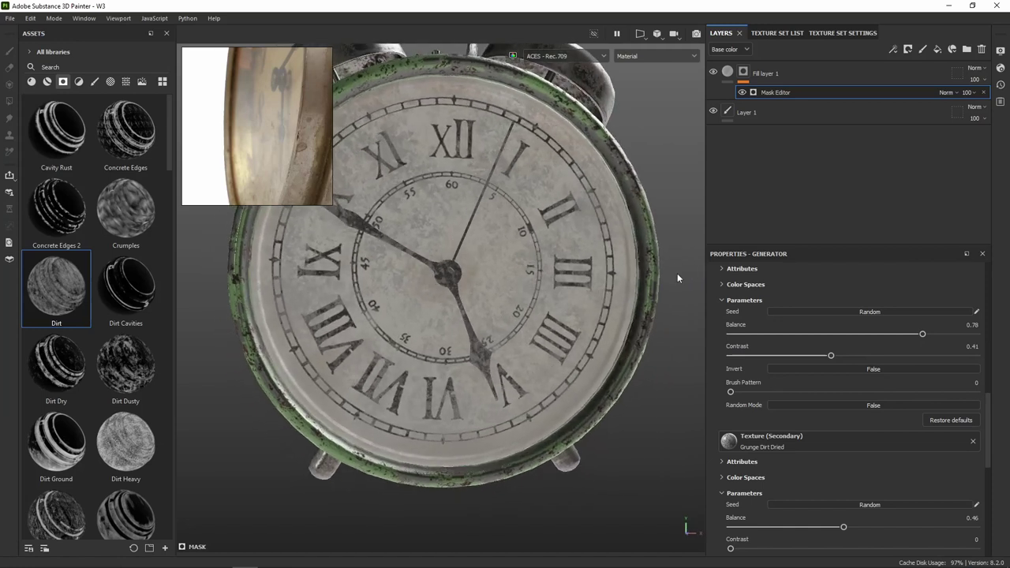
pyautogui.moveTo(919, 335); pyautogui.dragTo(895, 336)
# Enable roughness on the grime fill and set its opacity to 0.0714.
pyautogui.click(728, 73)
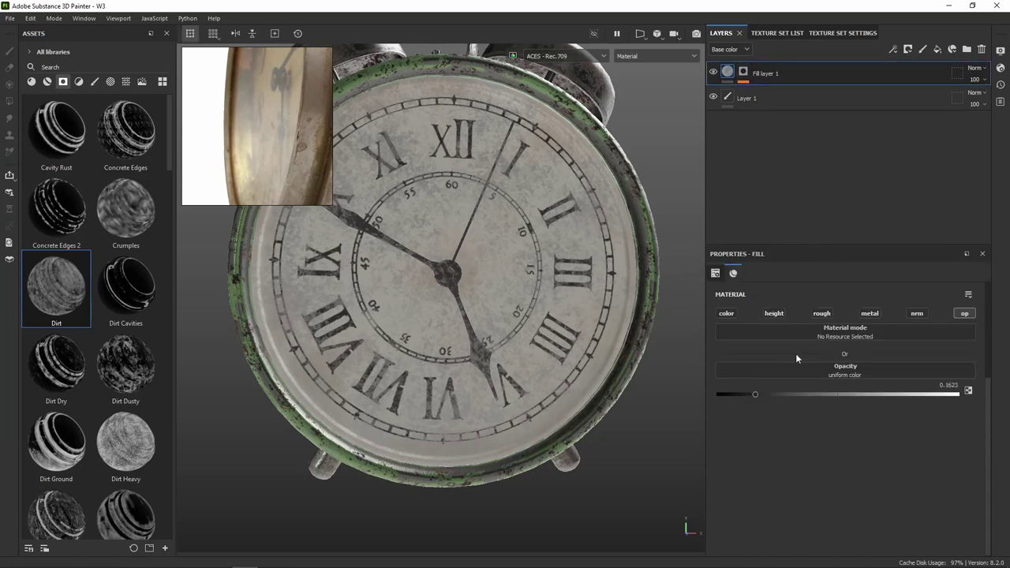
pyautogui.click(821, 315)
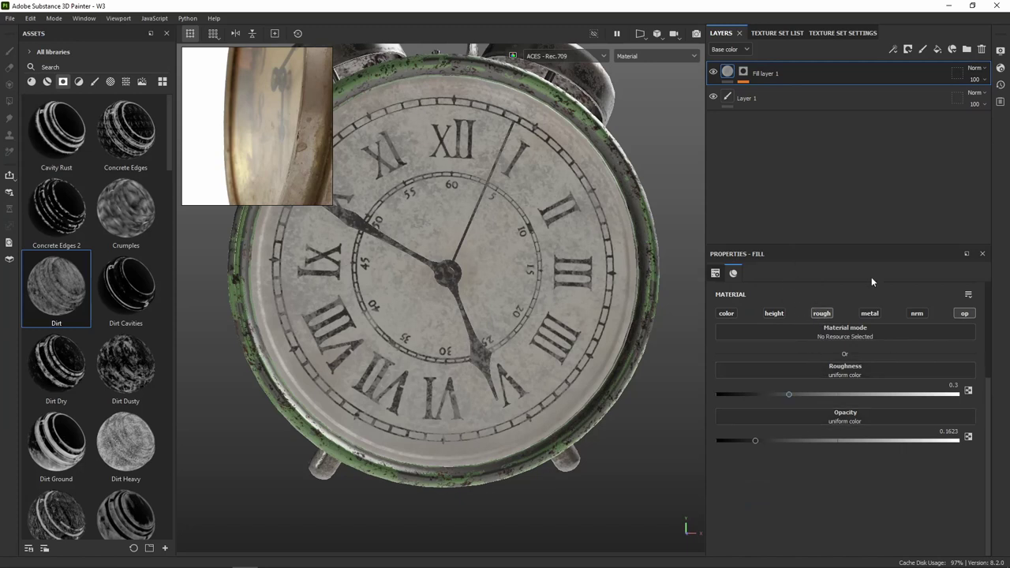
pyautogui.keyDown('alt'); pyautogui.moveTo(574, 322); pyautogui.dragTo(555, 314); pyautogui.keyUp('alt')
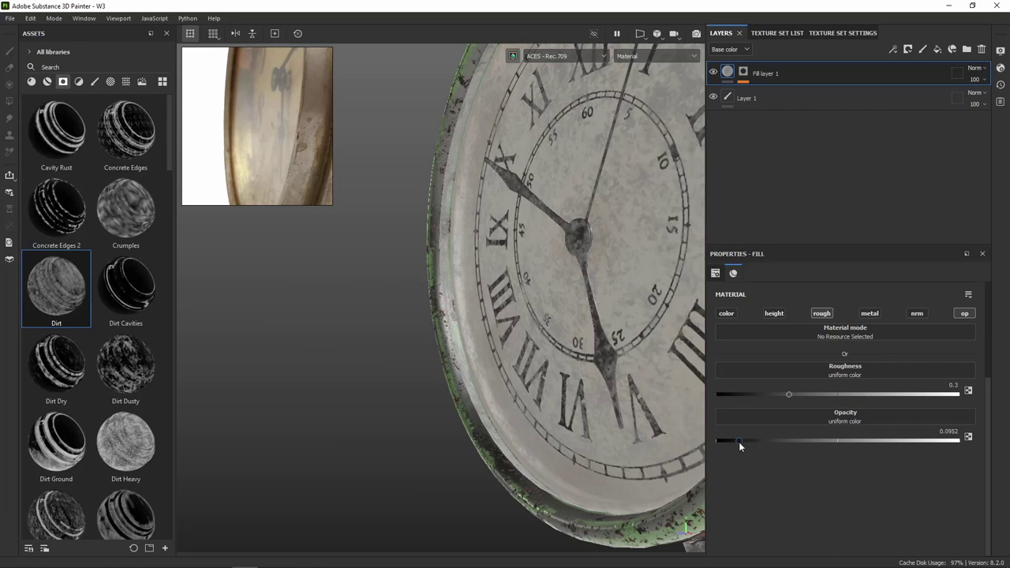
pyautogui.moveTo(739, 442); pyautogui.dragTo(734, 443)
pyautogui.keyDown('alt'); pyautogui.moveTo(622, 355); pyautogui.dragTo(659, 377); pyautogui.keyUp('alt')
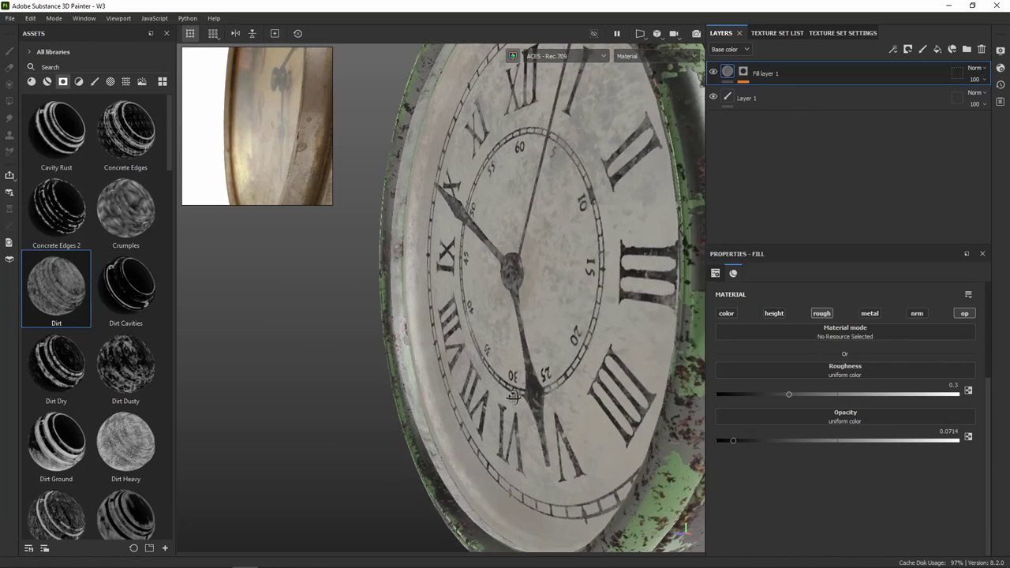
pyautogui.moveTo(659, 377)
pyautogui.keyDown('alt'); pyautogui.mouseDown(button='right')
pyautogui.moveTo(601, 365)
pyautogui.moveTo(550, 332)
pyautogui.mouseUp(button='right'); pyautogui.keyUp('alt')
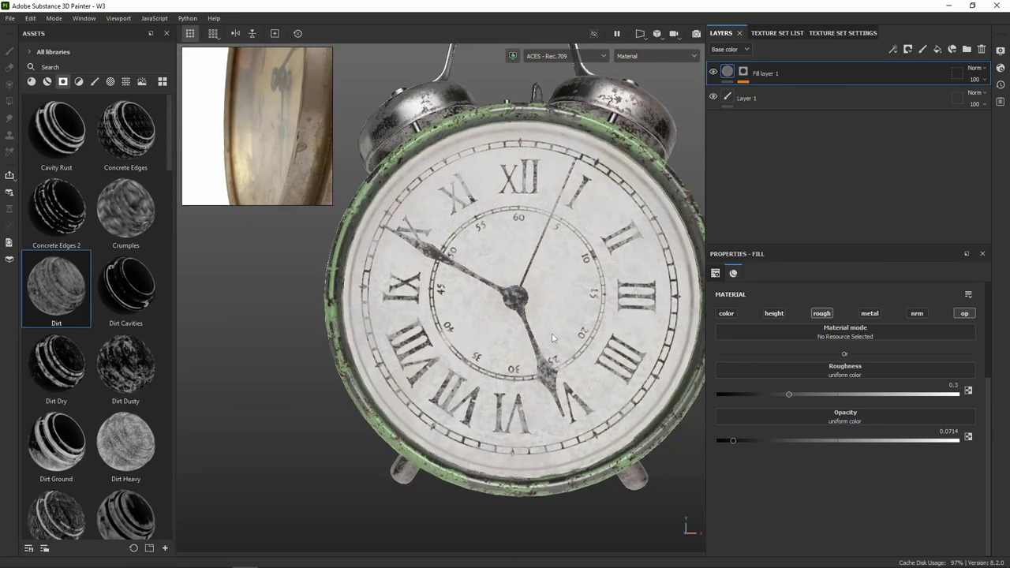
# Orbit, pan and rotate the environment lighting to inspect the dirty dial from several angles.
pyautogui.moveTo(553, 338)
pyautogui.keyDown('alt'); pyautogui.mouseDown()
pyautogui.moveTo(341, 406)
pyautogui.moveTo(356, 413)
pyautogui.mouseUp(); pyautogui.keyUp('alt')
pyautogui.keyDown('shift'); pyautogui.moveTo(550, 345); pyautogui.dragTo(583, 334, button='right'); pyautogui.keyUp('shift')
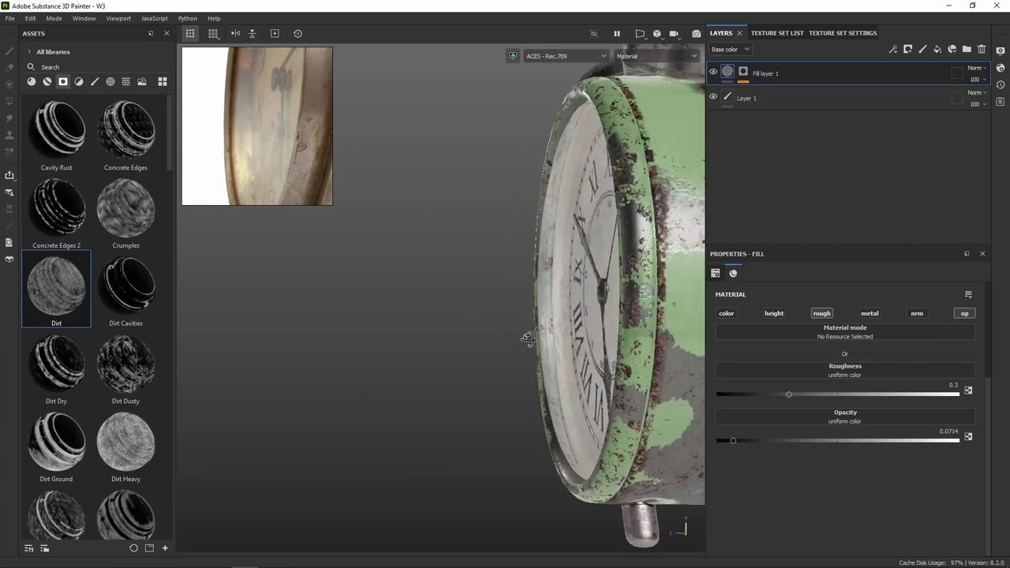
pyautogui.moveTo(523, 342)
pyautogui.keyDown('alt'); pyautogui.mouseDown()
pyautogui.moveTo(653, 340)
pyautogui.moveTo(588, 299)
pyautogui.mouseUp(); pyautogui.keyUp('alt')
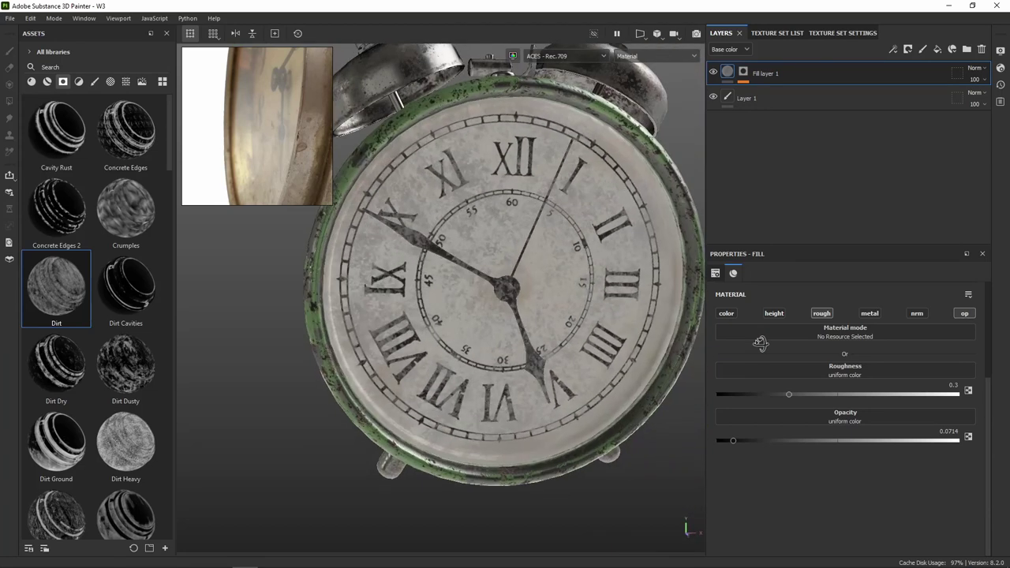
pyautogui.keyDown('alt'); pyautogui.moveTo(568, 294); pyautogui.dragTo(584, 295, button='middle'); pyautogui.keyUp('alt')
pyautogui.moveTo(584, 295)
pyautogui.keyDown('alt'); pyautogui.mouseDown()
pyautogui.moveTo(557, 314)
pyautogui.moveTo(679, 289)
pyautogui.moveTo(674, 264)
pyautogui.moveTo(606, 304)
pyautogui.moveTo(561, 301)
pyautogui.mouseUp(); pyautogui.keyUp('alt')
pyautogui.scroll(3, 674, 263)
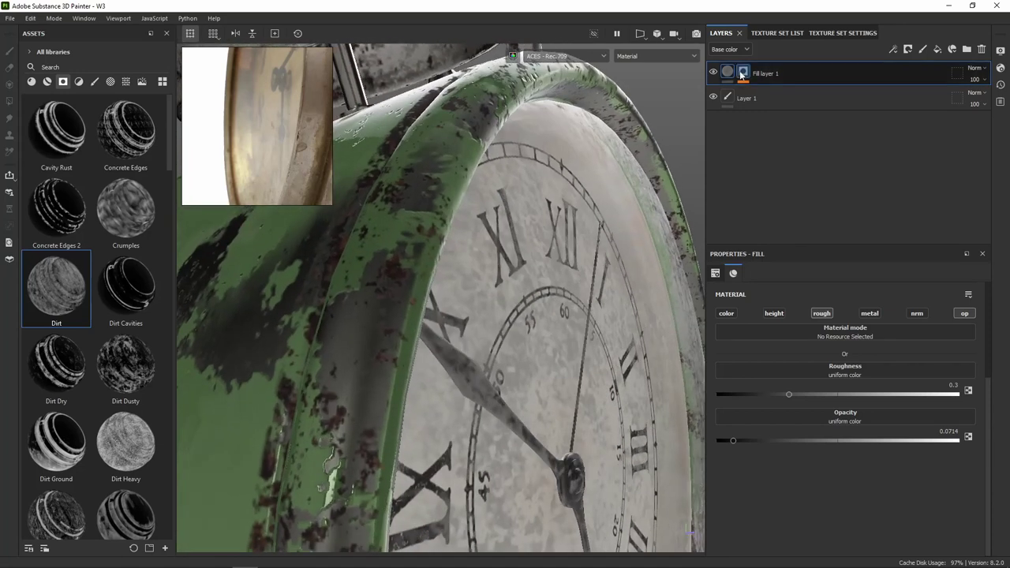
# Toggle Fill layer 1's visibility to compare the clock with and without grime.
pyautogui.click(713, 73)
pyautogui.click(715, 74)
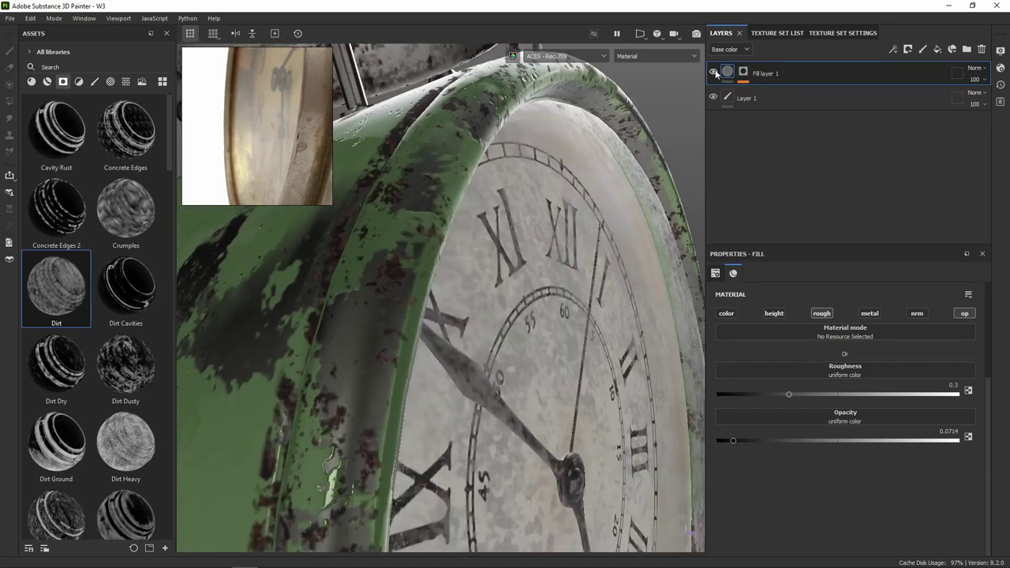
pyautogui.click(714, 74)
pyautogui.click(715, 73)
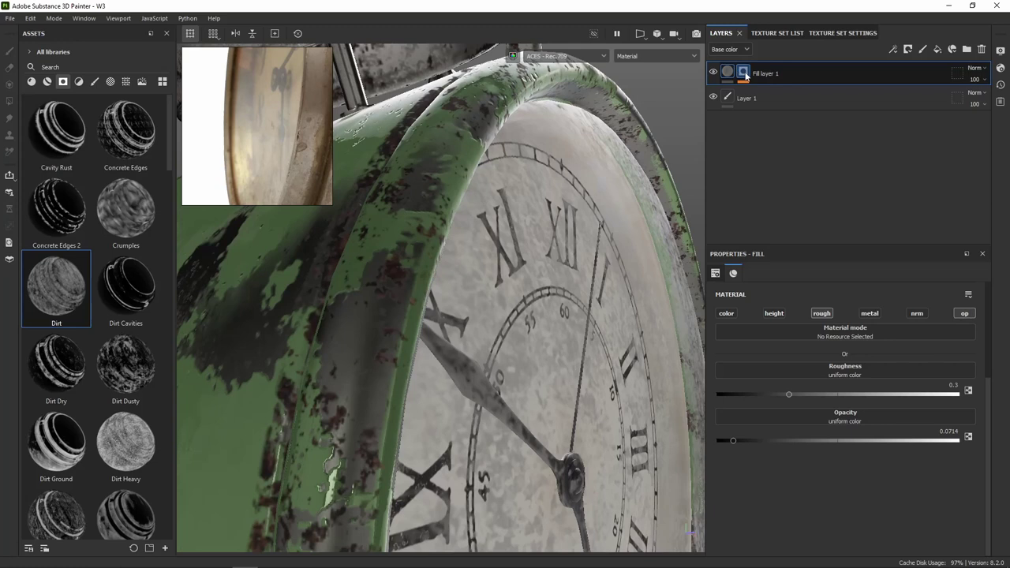
pyautogui.click(746, 75)
pyautogui.rightClick(746, 75)
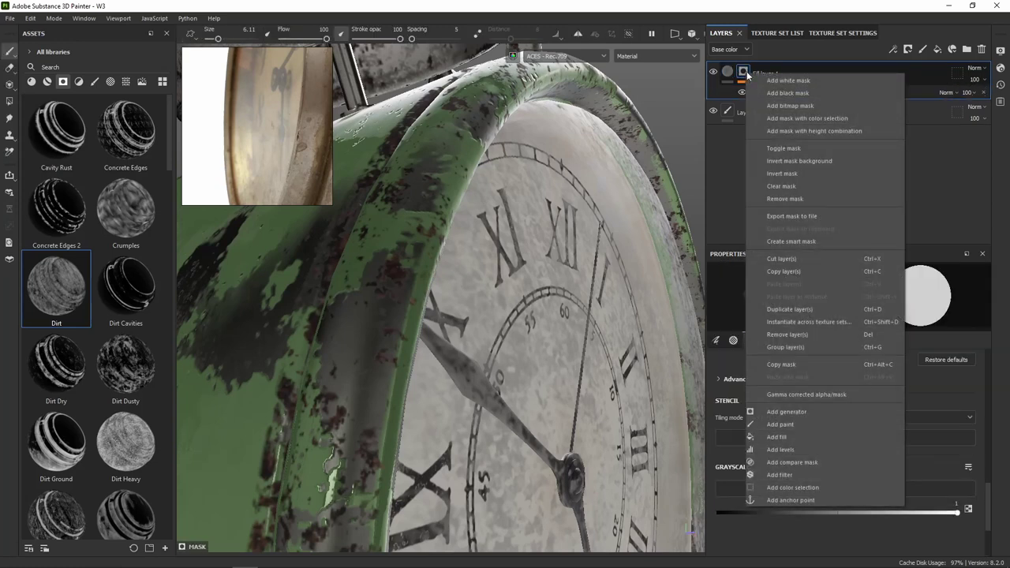
pyautogui.click(967, 166)
pyautogui.moveTo(682, 201)
pyautogui.keyDown('alt'); pyautogui.mouseDown()
pyautogui.moveTo(623, 232)
pyautogui.moveTo(520, 350)
pyautogui.moveTo(552, 339)
pyautogui.mouseUp(); pyautogui.keyUp('alt')
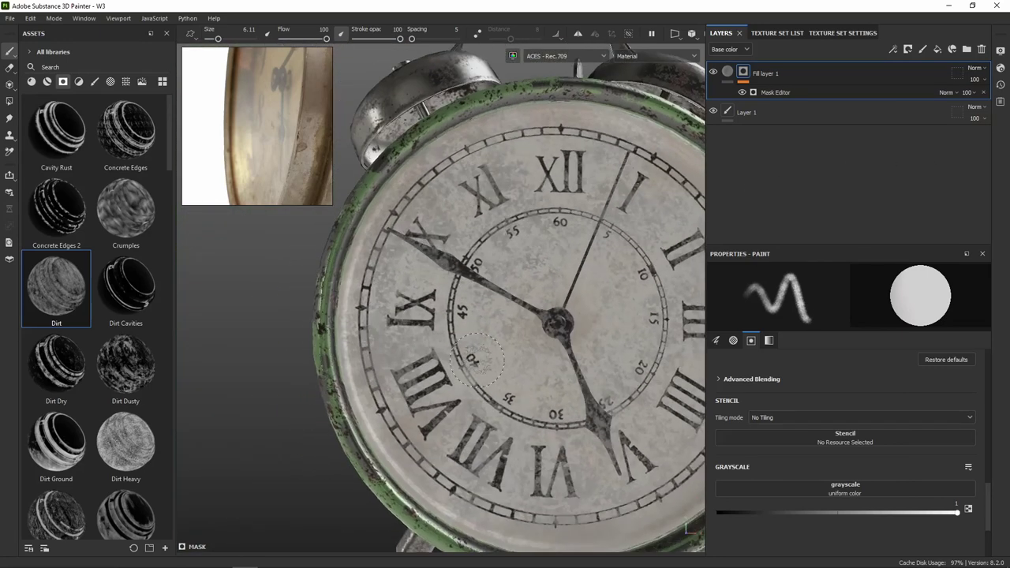
# Add a Levels adjustment above the mask generator, raising black point, lowering white point and midtones.
pyautogui.click(768, 92)
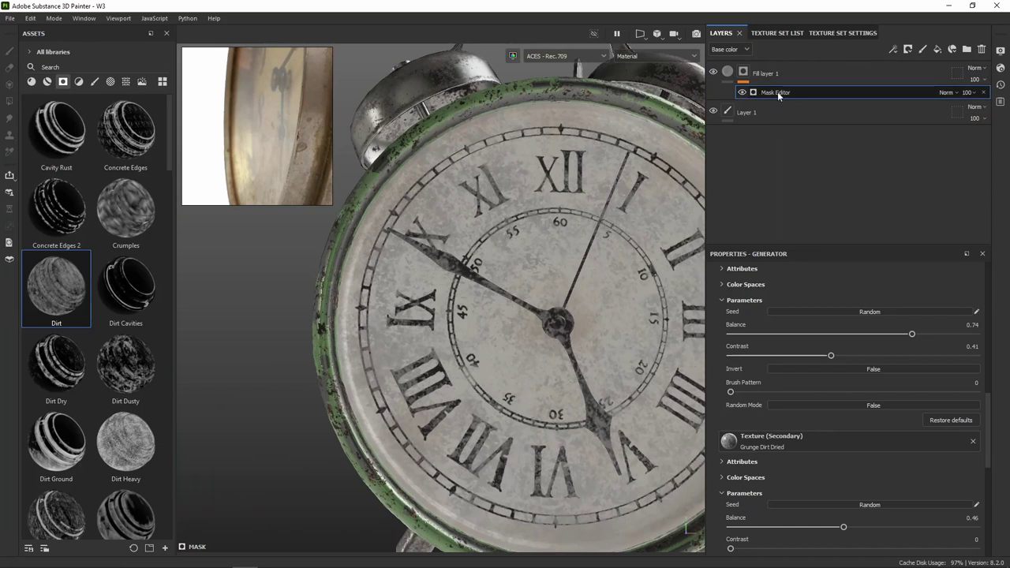
pyautogui.rightClick(778, 96)
pyautogui.click(825, 279)
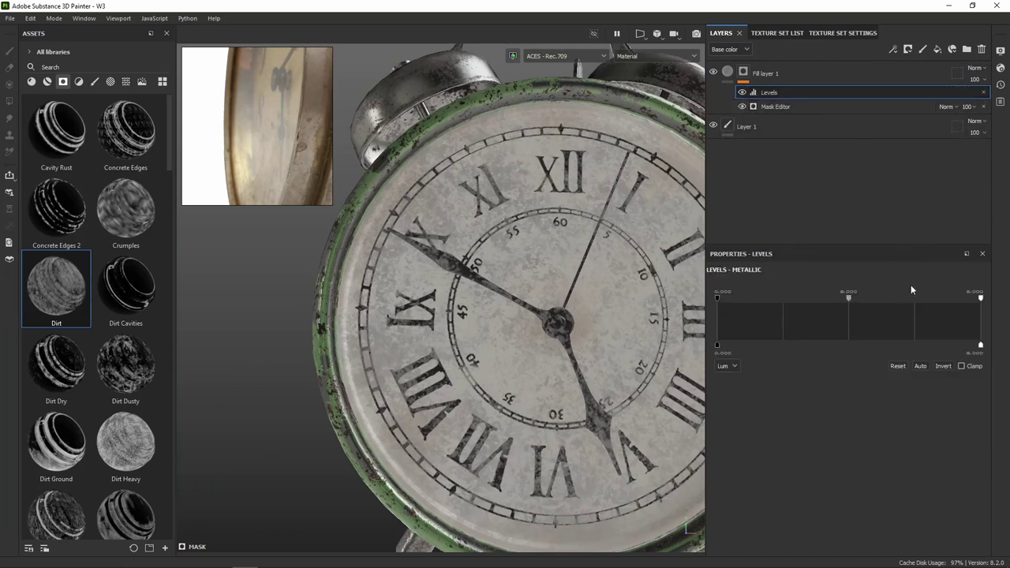
pyautogui.moveTo(718, 297)
pyautogui.mouseDown()
pyautogui.moveTo(787, 303)
pyautogui.moveTo(708, 307)
pyautogui.moveTo(733, 304)
pyautogui.mouseUp()
pyautogui.moveTo(981, 302)
pyautogui.mouseDown()
pyautogui.moveTo(944, 302)
pyautogui.moveTo(966, 303)
pyautogui.mouseUp()
pyautogui.moveTo(841, 303)
pyautogui.mouseDown()
pyautogui.moveTo(871, 299)
pyautogui.moveTo(830, 307)
pyautogui.mouseUp()
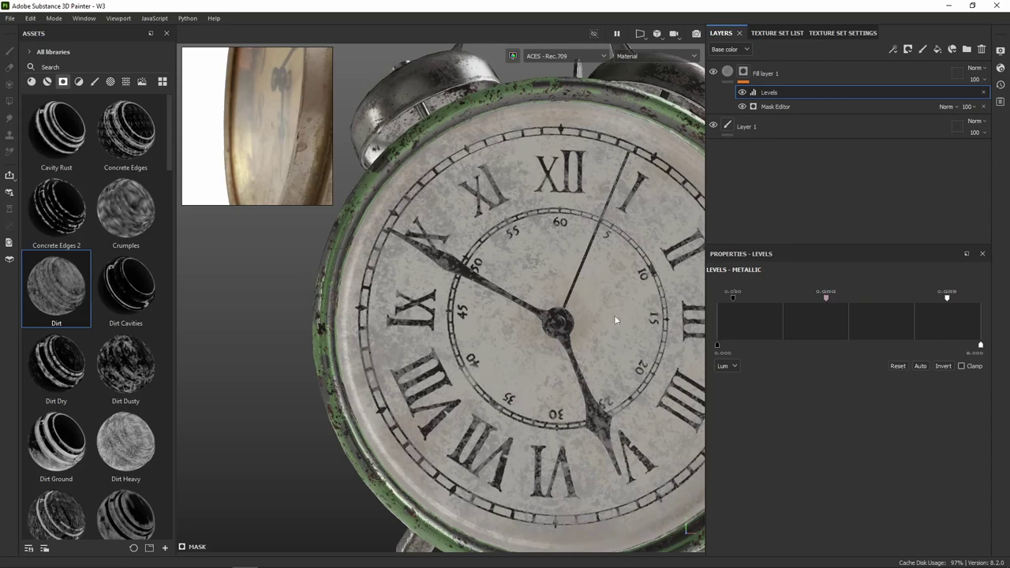
pyautogui.keyDown('alt'); pyautogui.moveTo(618, 321); pyautogui.dragTo(705, 348); pyautogui.keyUp('alt')
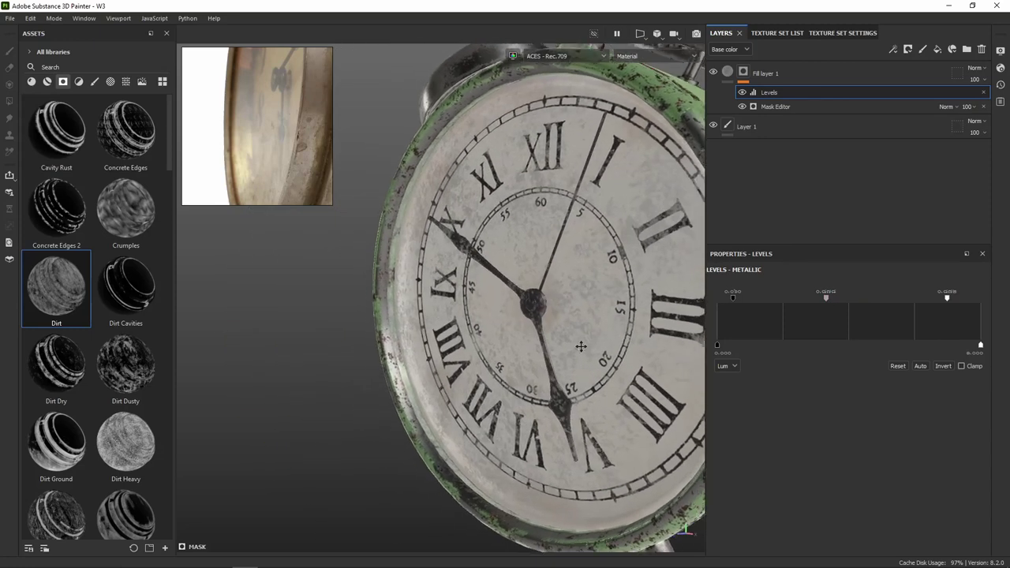
pyautogui.scroll(-5, 703, 347)
pyautogui.moveTo(702, 347)
pyautogui.keyDown('alt'); pyautogui.mouseDown()
pyautogui.moveTo(726, 293)
pyautogui.moveTo(592, 327)
pyautogui.mouseUp(); pyautogui.keyUp('alt')
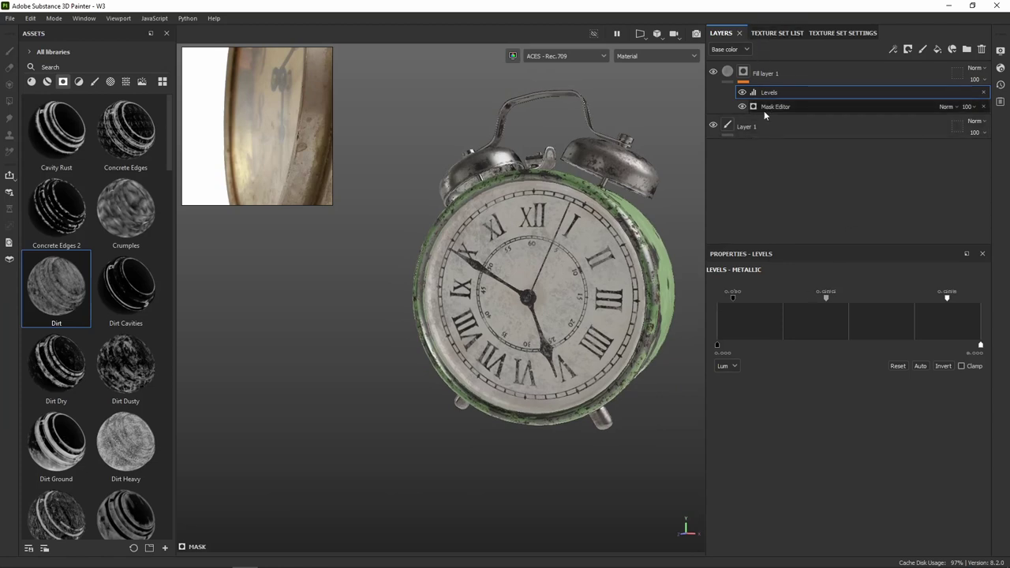
pyautogui.scroll(3, 580, 259)
pyautogui.scroll(2, 600, 217)
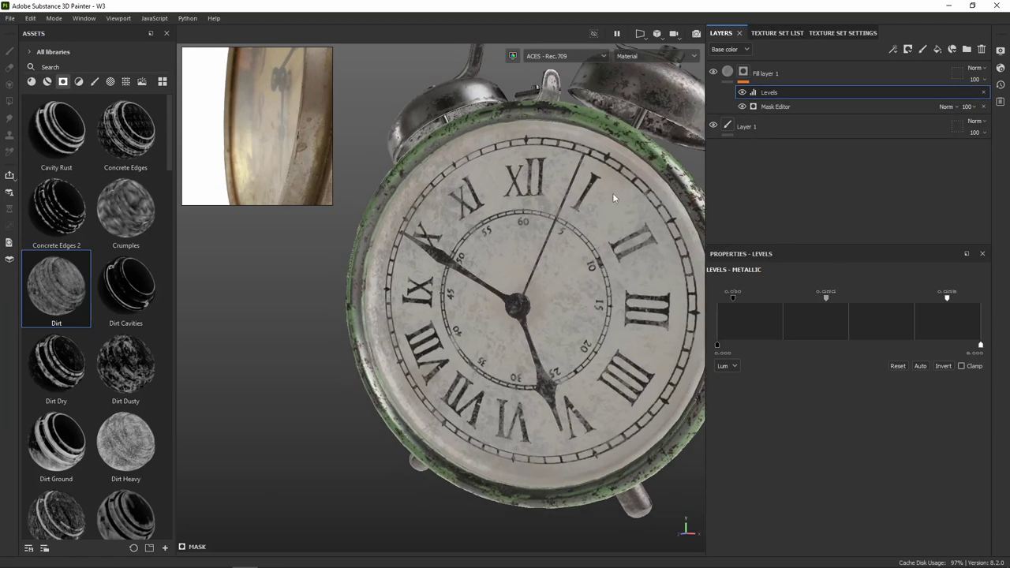
# Add a Paint effect to Fill layer 1's mask and switch the viewport to mask view.
pyautogui.click(758, 74)
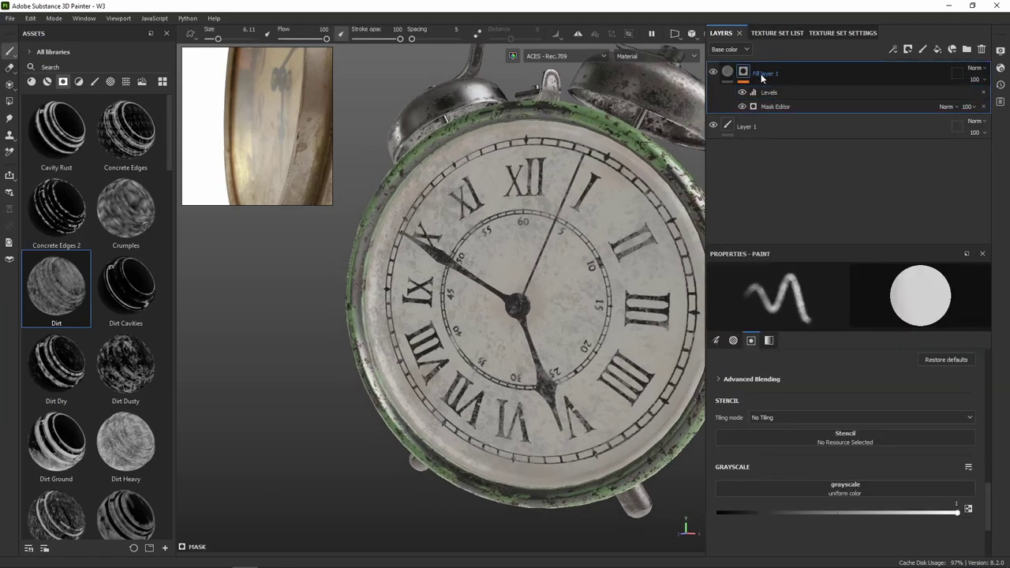
pyautogui.rightClick(761, 73)
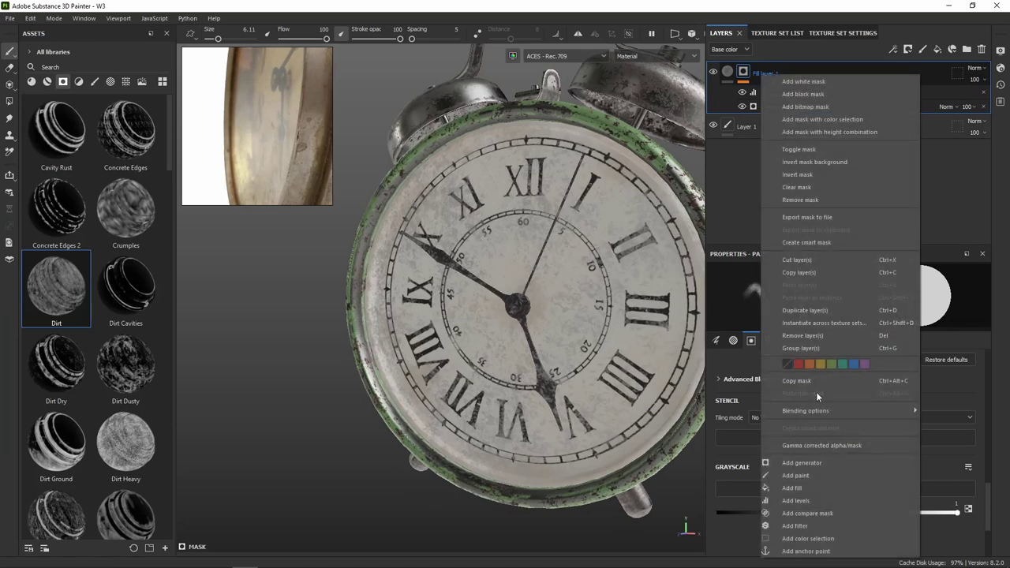
pyautogui.click(809, 475)
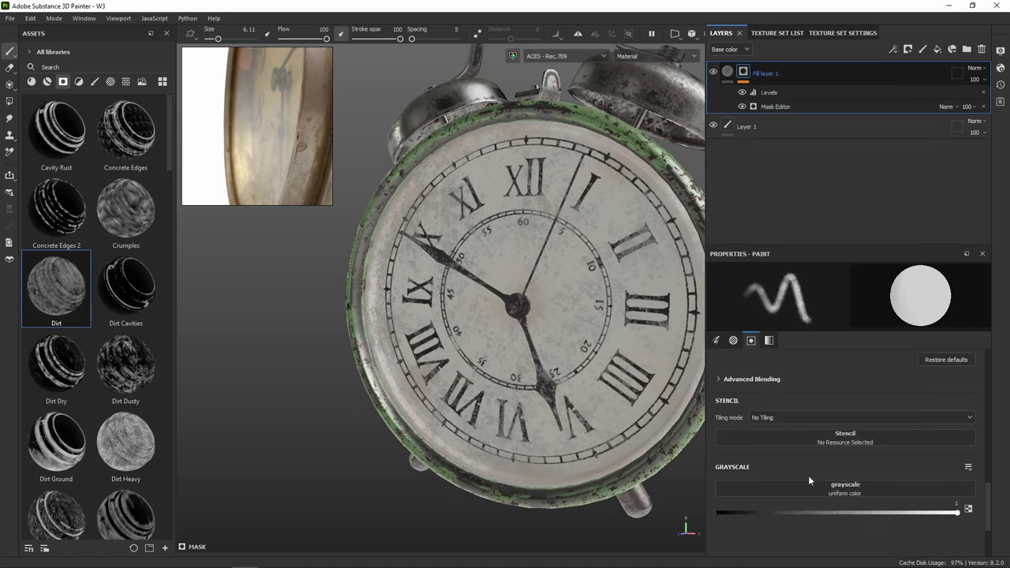
pyautogui.keyDown('alt'); pyautogui.click(744, 74); pyautogui.keyUp('alt')
pyautogui.moveTo(540, 282)
pyautogui.keyDown('alt'); pyautogui.mouseDown()
pyautogui.moveTo(521, 260)
pyautogui.moveTo(528, 286)
pyautogui.mouseUp(); pyautogui.keyUp('alt')
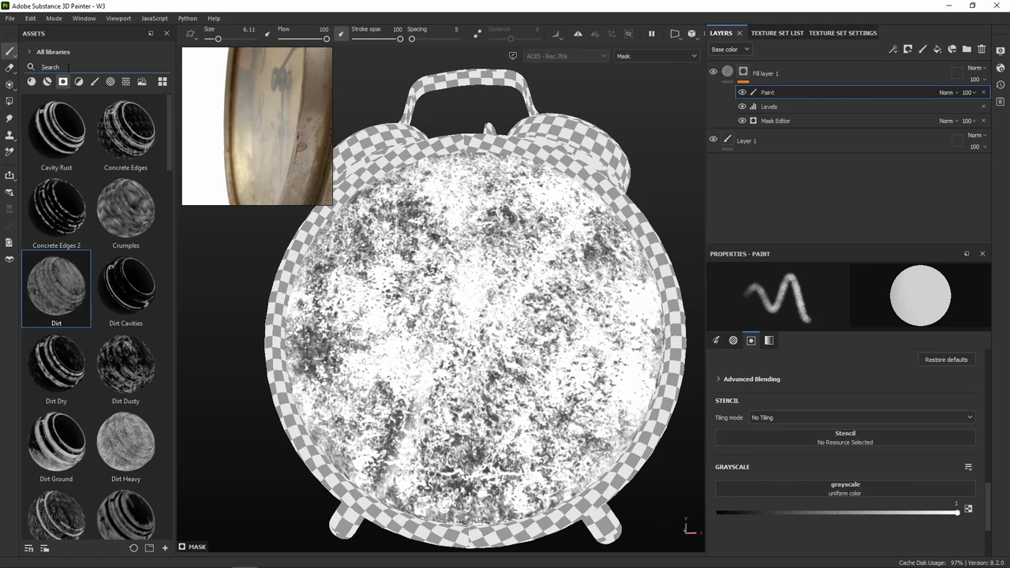
# Search 'hand' among alphas and set Handprint Details as the brush alpha.
pyautogui.write('ha')
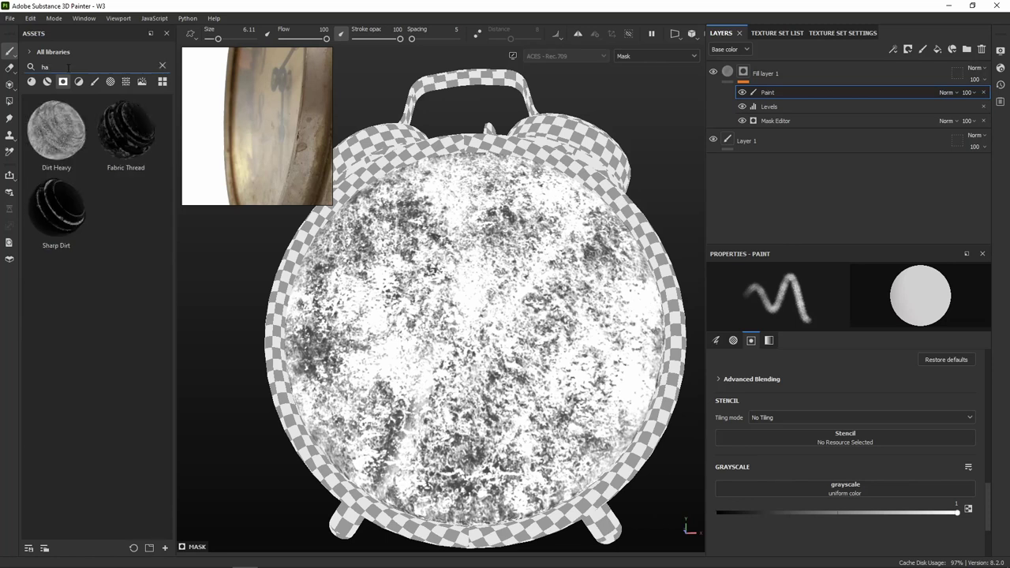
pyautogui.write('nd')
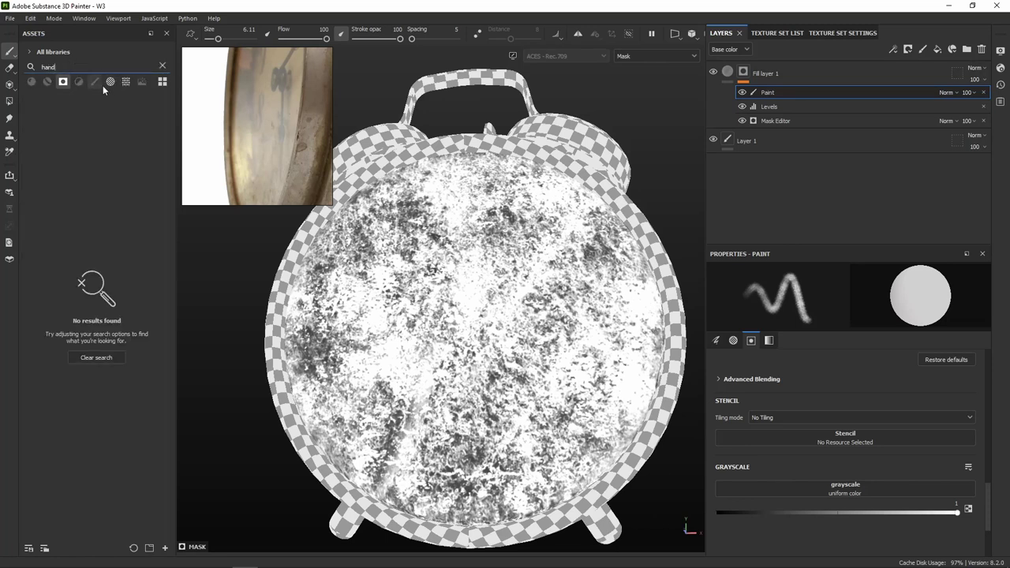
pyautogui.click(110, 83)
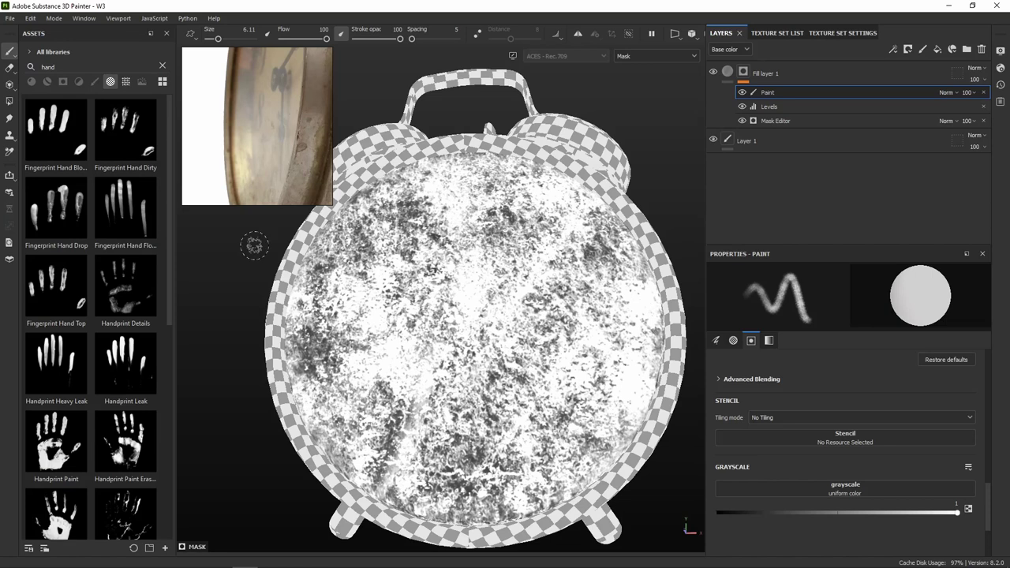
pyautogui.scroll(-5, 122, 442)
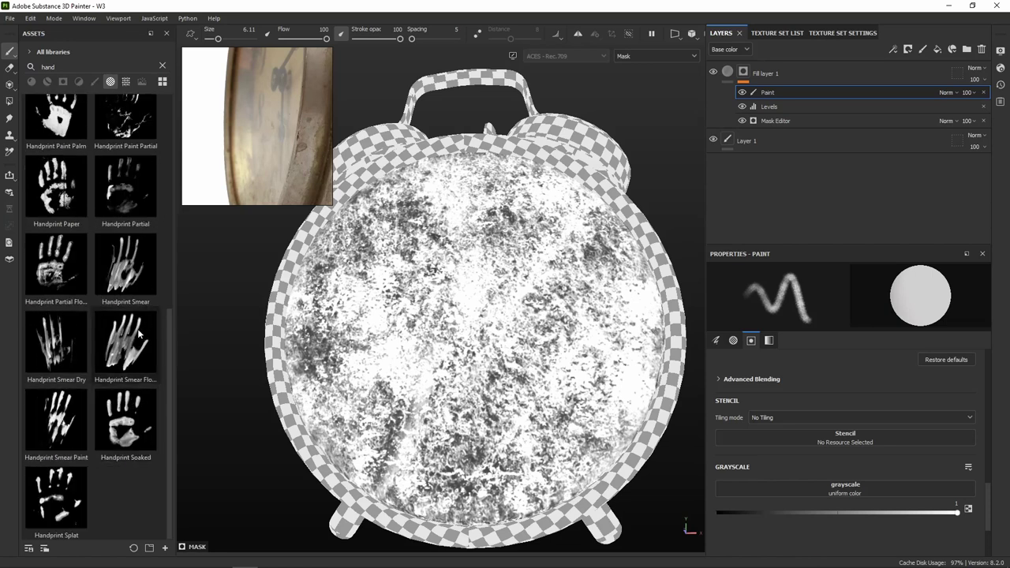
pyautogui.scroll(5, 137, 335)
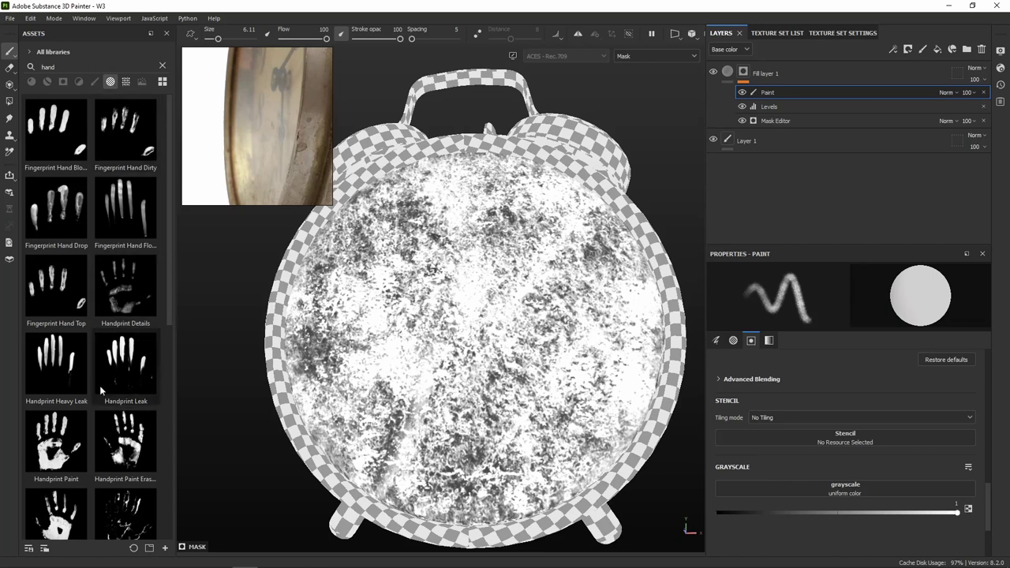
pyautogui.click(132, 294)
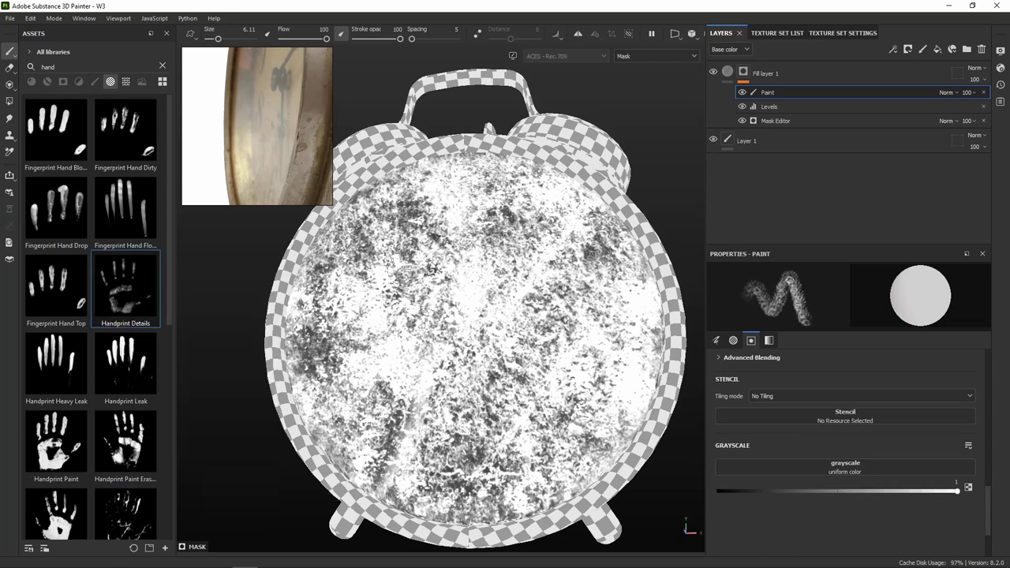
pyautogui.scroll(-3, 519, 313)
# Project the Handprint Details stencil onto the clock, then scale, rotate and position it.
pyautogui.scroll(1, 519, 314)
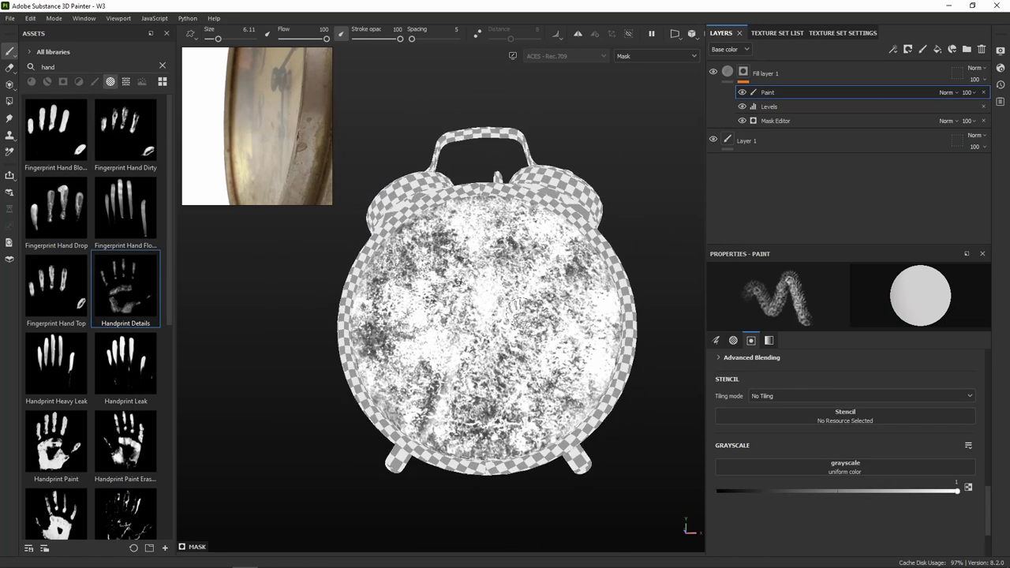
pyautogui.moveTo(521, 313); pyautogui.dragTo(467, 311, button='middle')
pyautogui.keyDown('alt'); pyautogui.moveTo(496, 277); pyautogui.dragTo(491, 318); pyautogui.keyUp('alt')
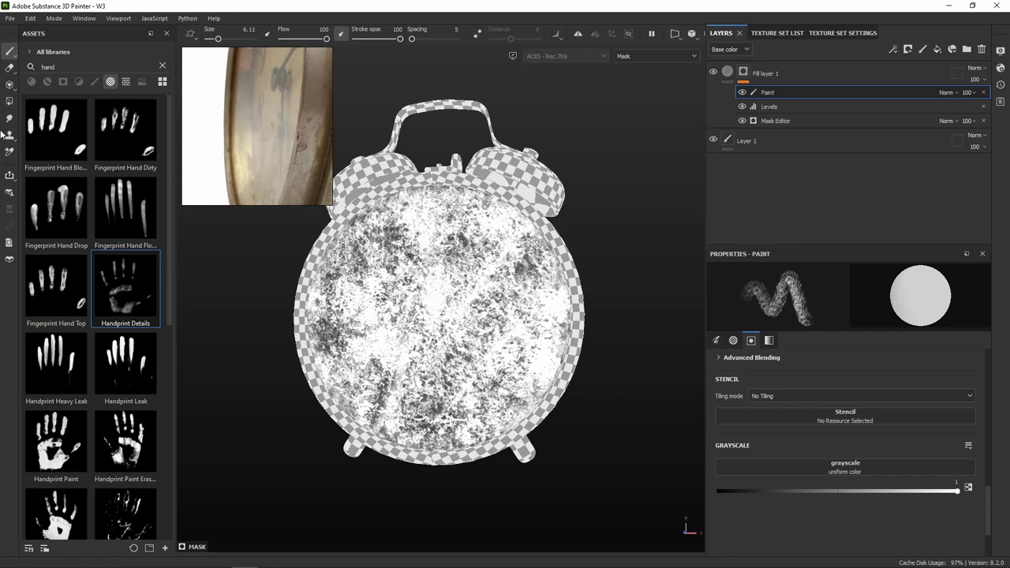
pyautogui.click(9, 85)
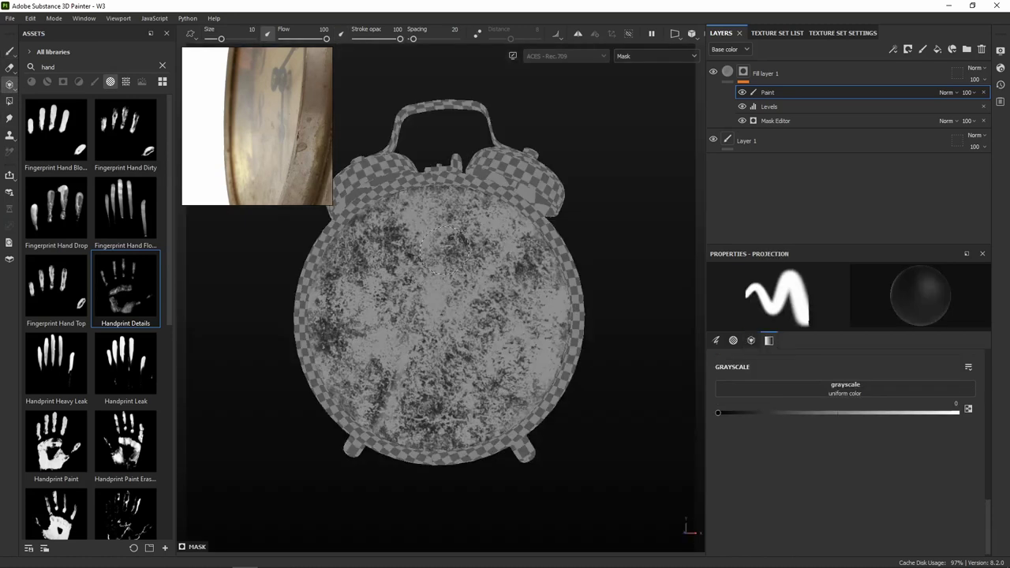
pyautogui.moveTo(123, 296); pyautogui.dragTo(790, 382)
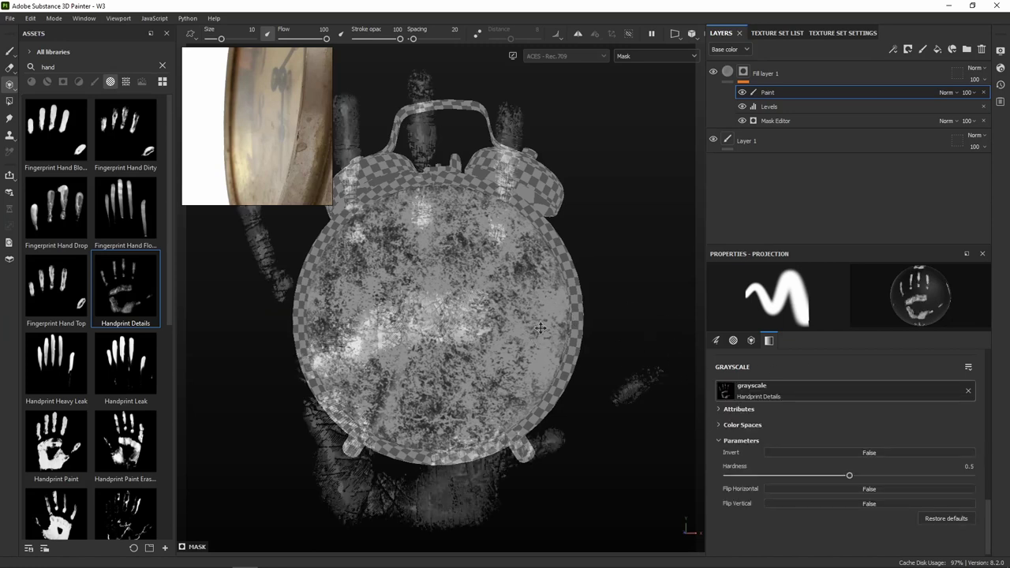
pyautogui.moveTo(541, 324)
pyautogui.keyDown('alt'); pyautogui.mouseDown(button='middle')
pyautogui.moveTo(618, 345)
pyautogui.moveTo(514, 365)
pyautogui.mouseUp(button='middle'); pyautogui.keyUp('alt')
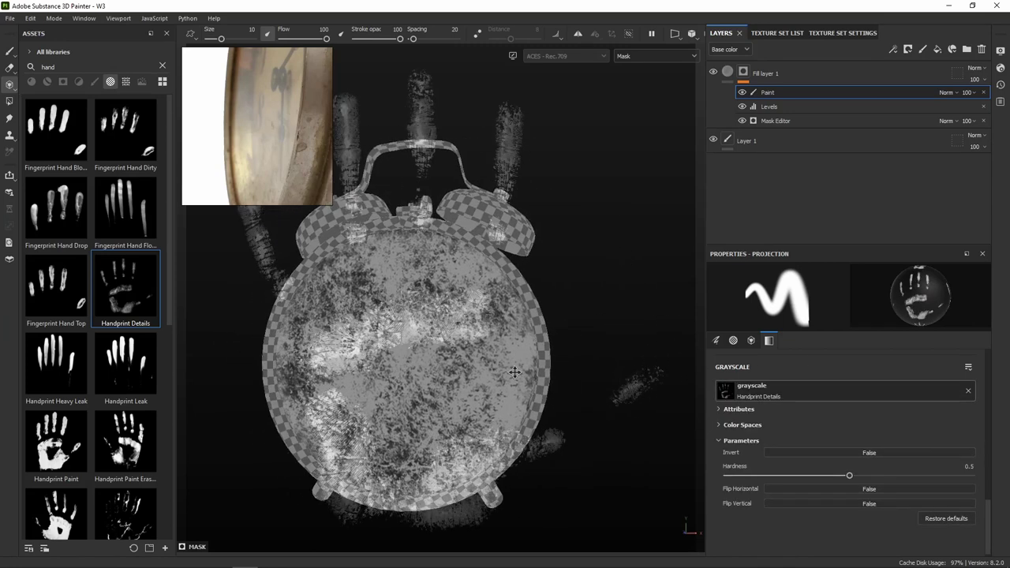
pyautogui.moveTo(605, 308)
pyautogui.mouseDown()
pyautogui.moveTo(565, 313)
pyautogui.moveTo(582, 202)
pyautogui.mouseUp()
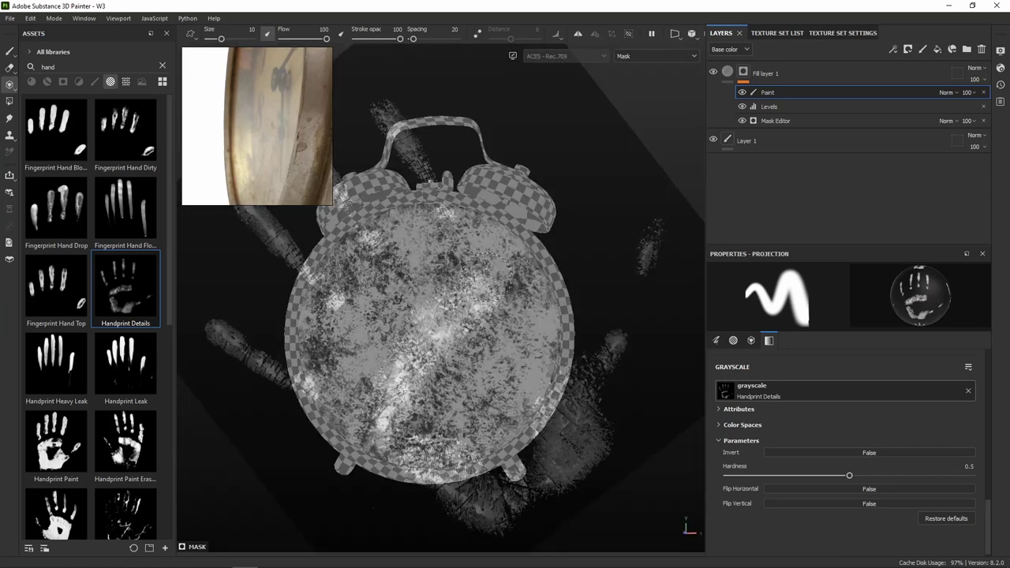
pyautogui.moveTo(569, 229)
pyautogui.mouseDown(button='right')
pyautogui.moveTo(521, 246)
pyautogui.moveTo(451, 307)
pyautogui.mouseUp(button='right')
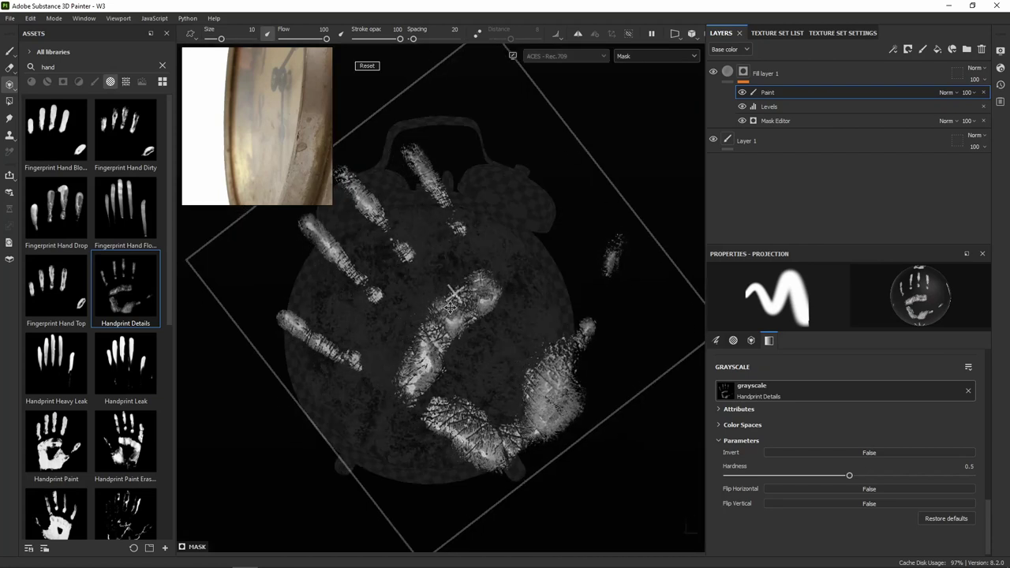
pyautogui.moveTo(451, 307)
pyautogui.mouseDown(button='middle')
pyautogui.moveTo(522, 277)
pyautogui.moveTo(536, 348)
pyautogui.mouseUp(button='middle')
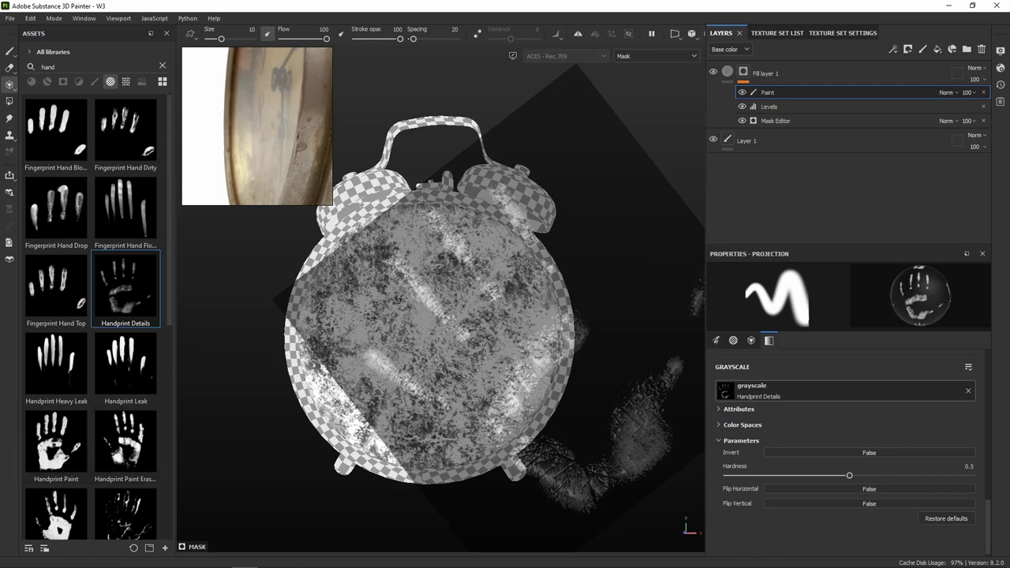
pyautogui.press('s')
pyautogui.moveTo(518, 306); pyautogui.dragTo(494, 321)
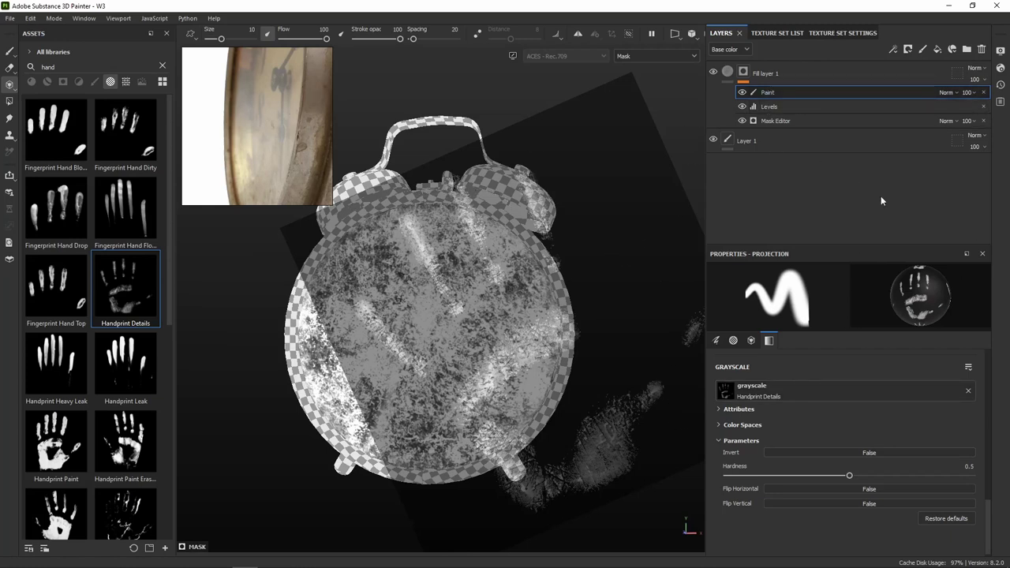
# Invert the stencil, set the paint effect to Multiply, and stamp handprint smudges across the face.
pyautogui.click(868, 452)
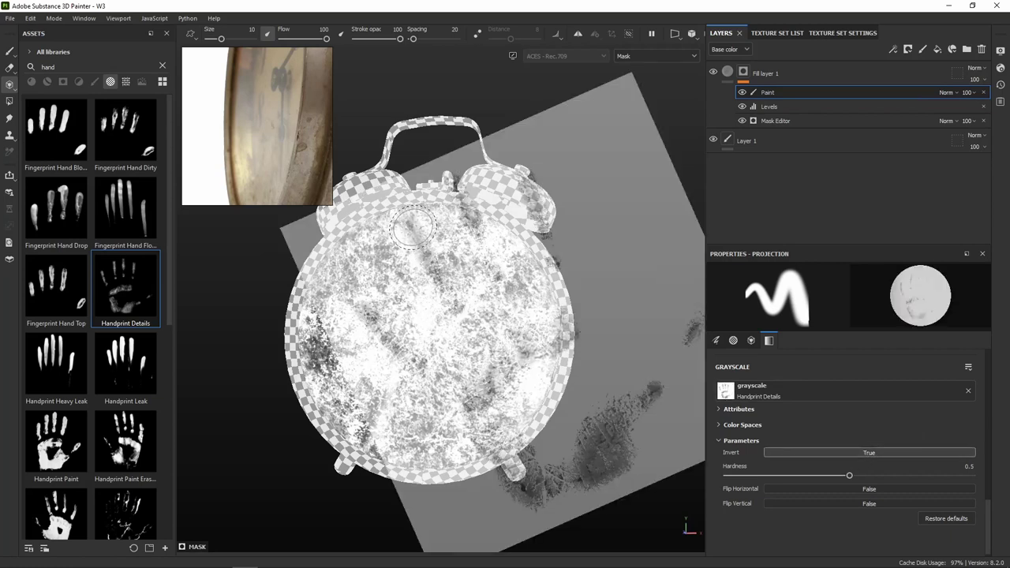
pyautogui.click(946, 93)
pyautogui.click(947, 143)
pyautogui.moveTo(455, 308); pyautogui.dragTo(395, 347)
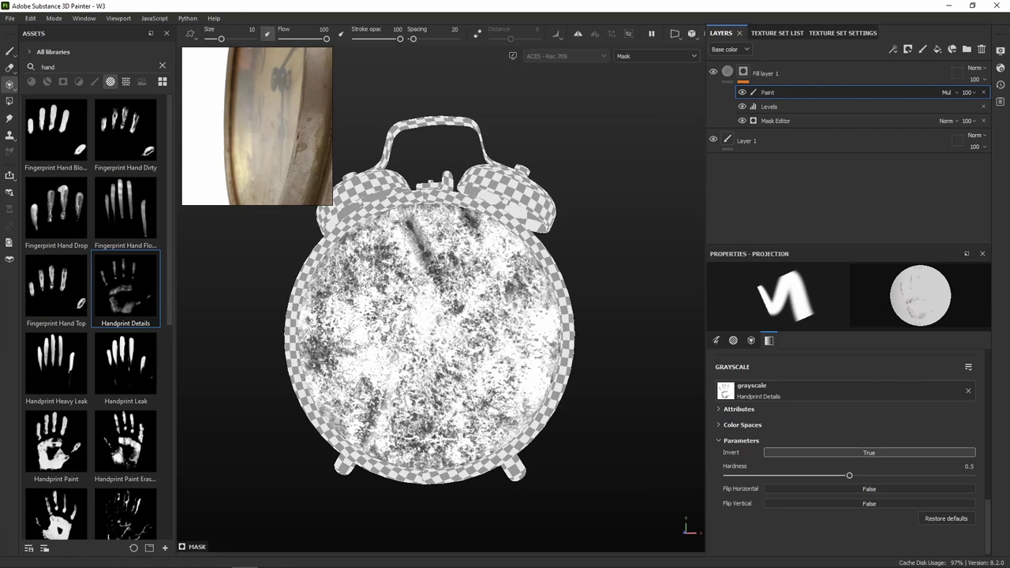
pyautogui.click(395, 351)
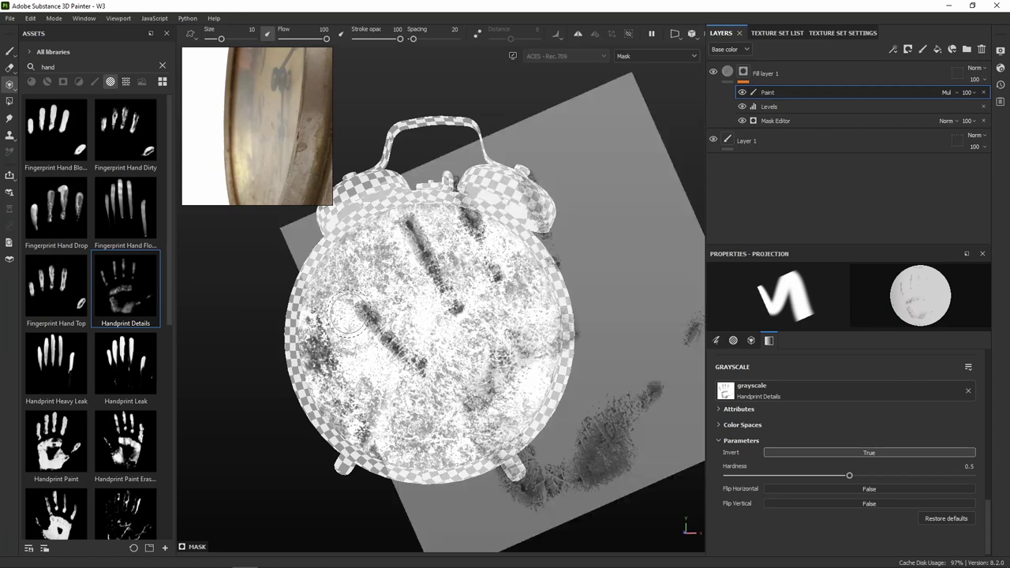
pyautogui.moveTo(482, 363); pyautogui.dragTo(529, 355)
pyautogui.moveTo(490, 434)
pyautogui.mouseDown()
pyautogui.moveTo(544, 364)
pyautogui.moveTo(527, 351)
pyautogui.mouseUp()
pyautogui.click(513, 360)
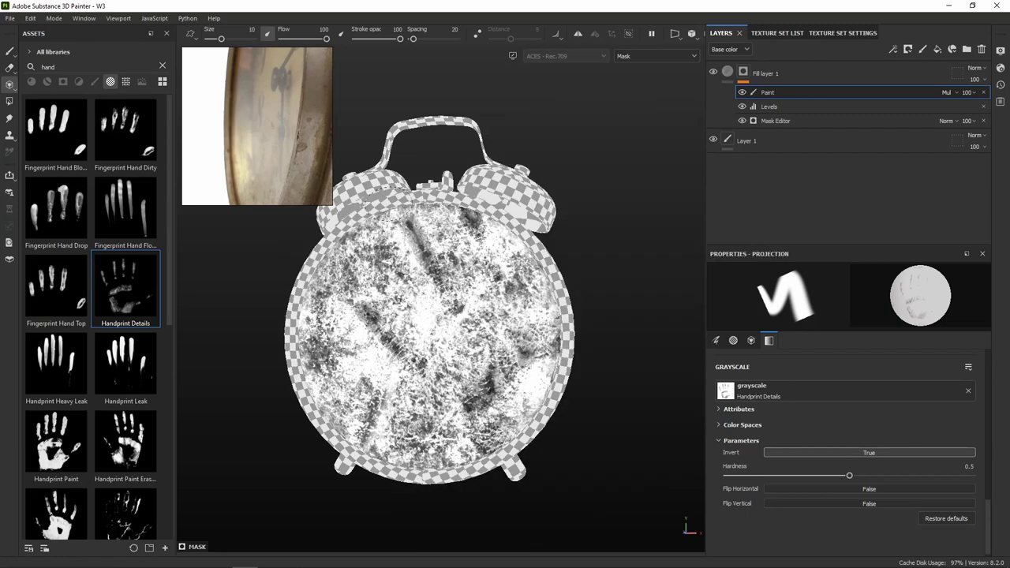
pyautogui.keyDown('alt'); pyautogui.moveTo(545, 339); pyautogui.dragTo(519, 345); pyautogui.keyUp('alt')
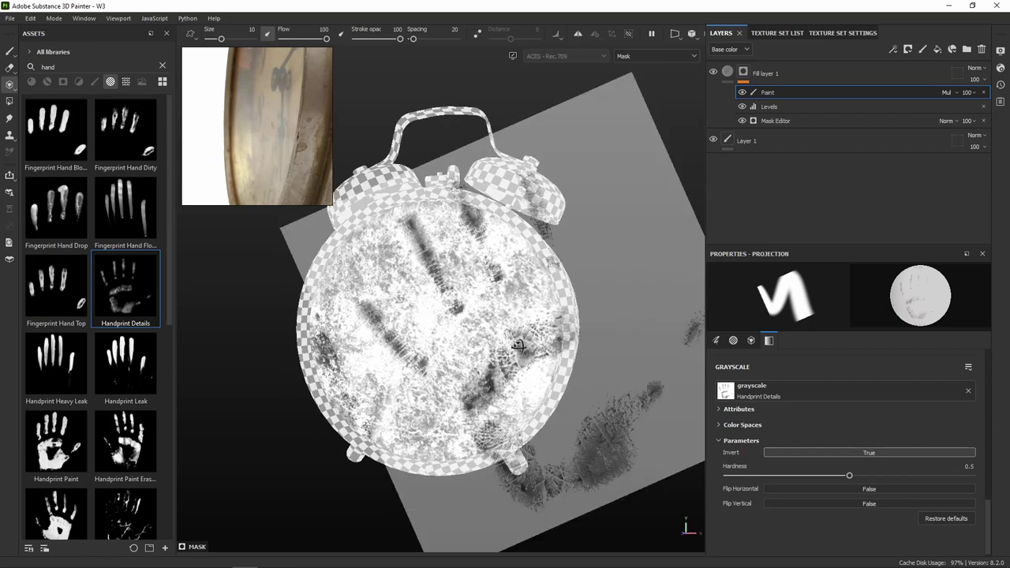
pyautogui.keyDown('alt'); pyautogui.moveTo(344, 264); pyautogui.dragTo(450, 332); pyautogui.keyUp('alt')
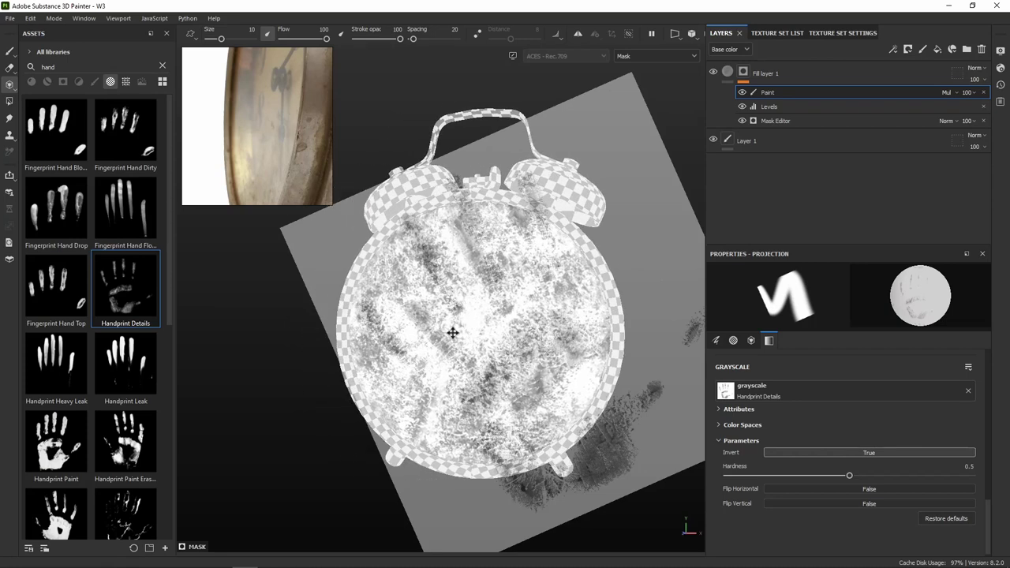
# Clear the search, filter assets to textures and scroll to Grunge Stains Leaky, briefly trying 'glass'.
pyautogui.click(162, 67)
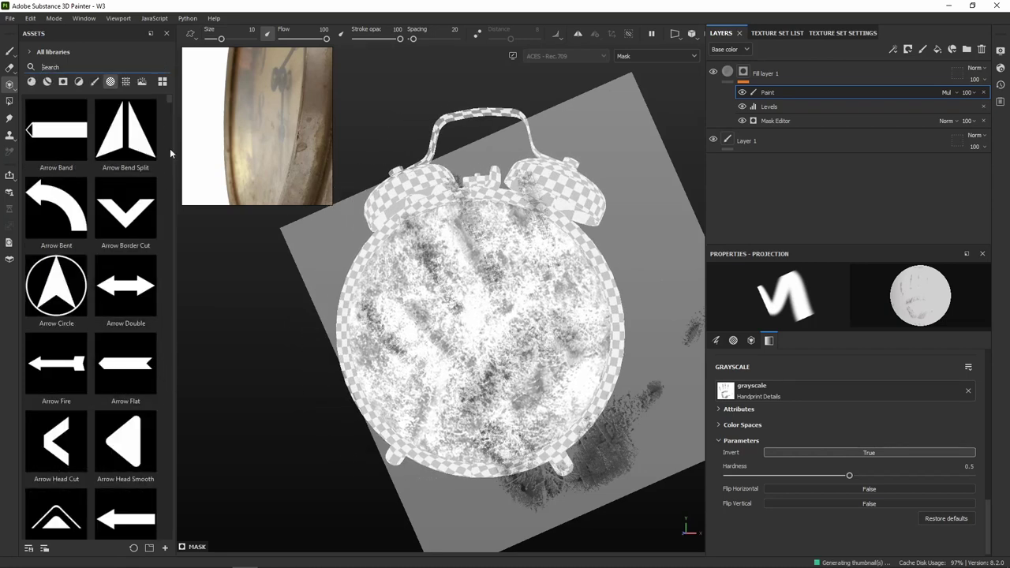
pyautogui.moveTo(169, 97); pyautogui.dragTo(161, 153)
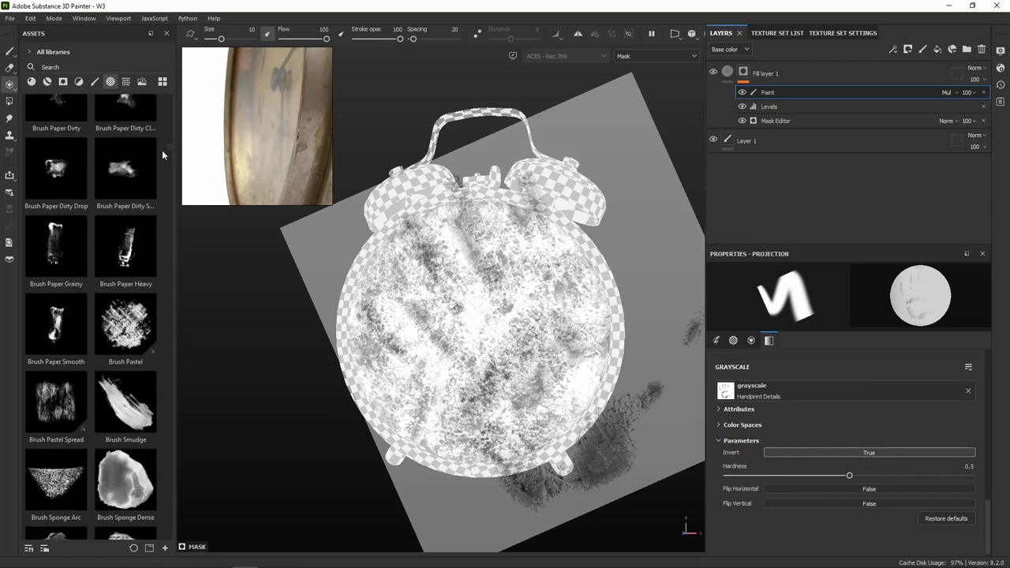
pyautogui.moveTo(162, 155); pyautogui.dragTo(161, 176)
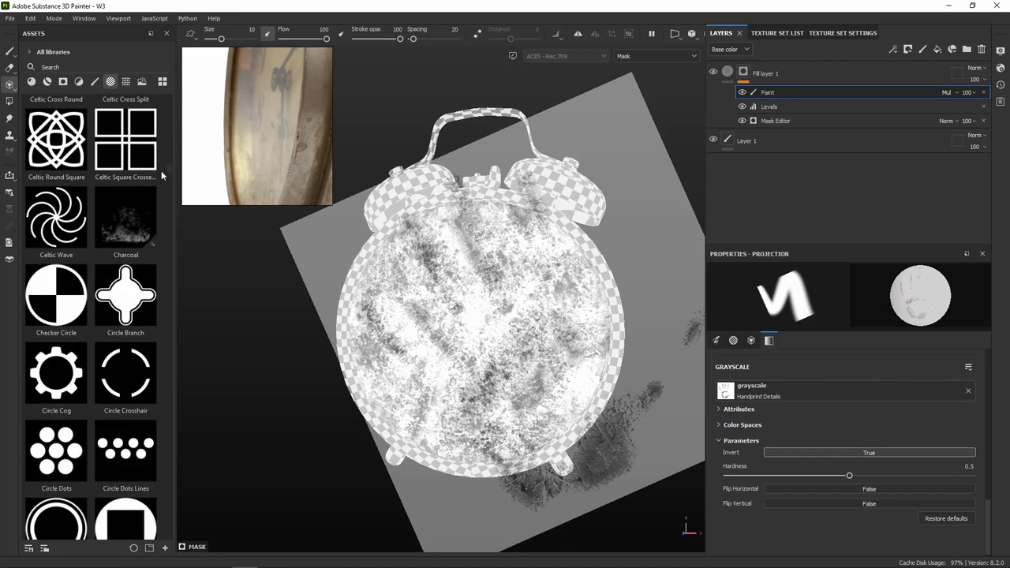
pyautogui.click(126, 83)
pyautogui.moveTo(163, 172); pyautogui.dragTo(168, 216)
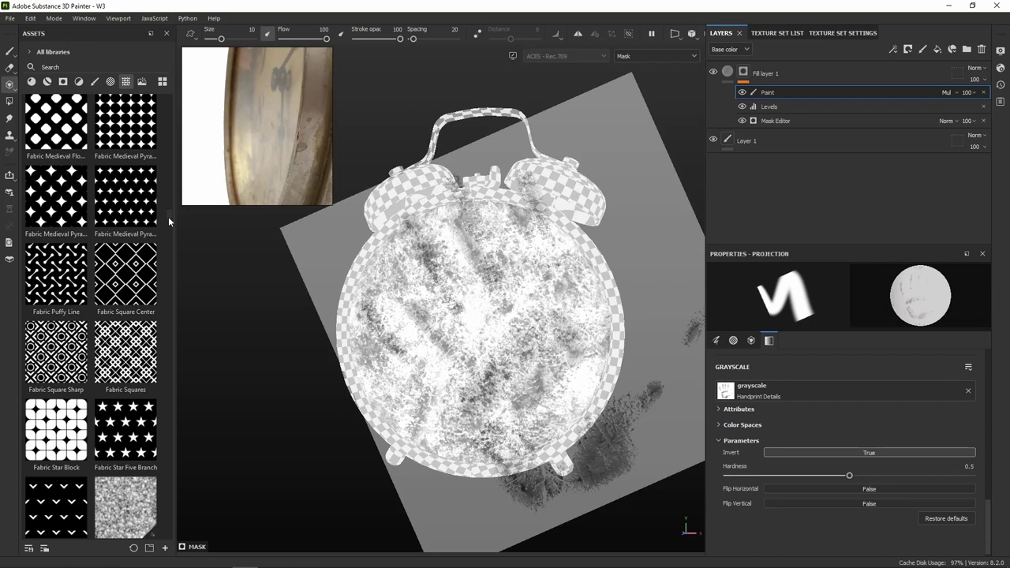
pyautogui.moveTo(168, 217)
pyautogui.mouseDown()
pyautogui.moveTo(162, 281)
pyautogui.moveTo(164, 272)
pyautogui.mouseUp()
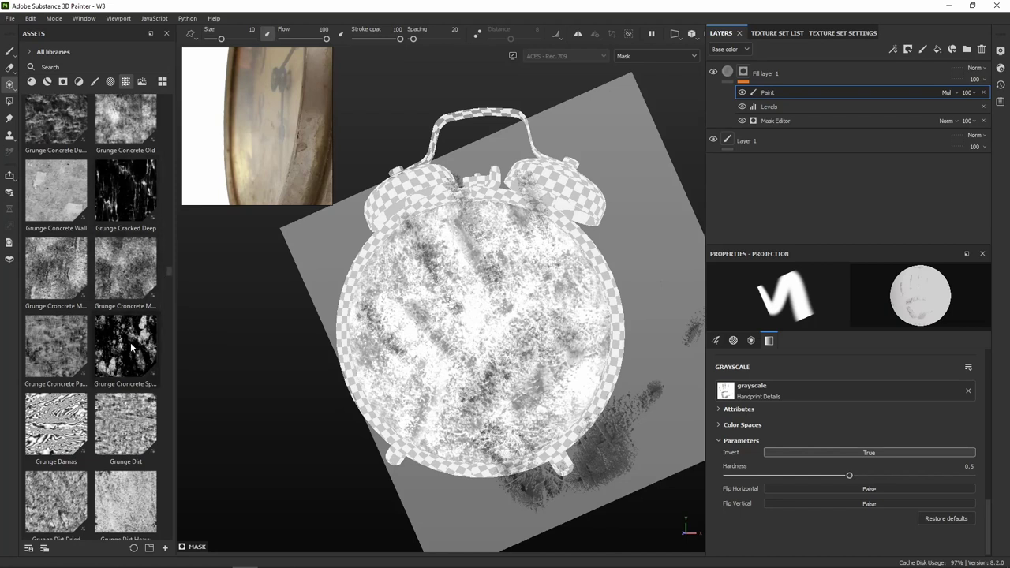
pyautogui.scroll(-5, 132, 341)
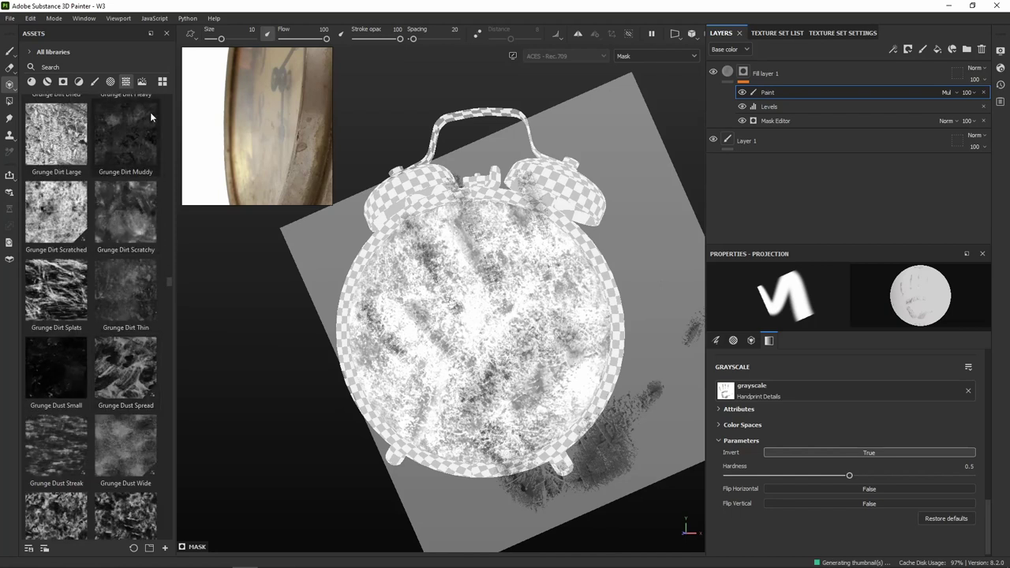
pyautogui.click(100, 67)
pyautogui.write('glass')
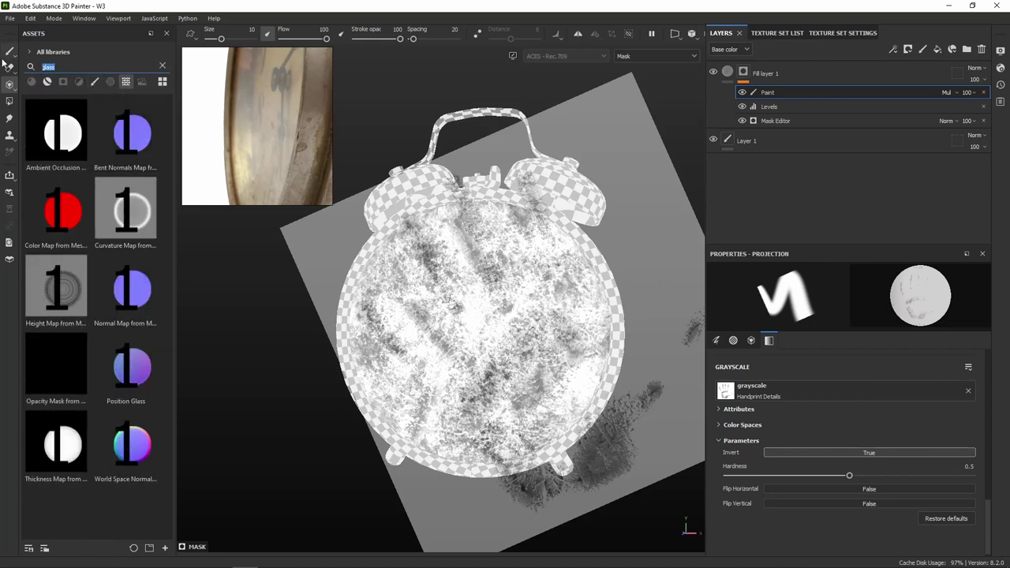
pyautogui.press('BackSpace')
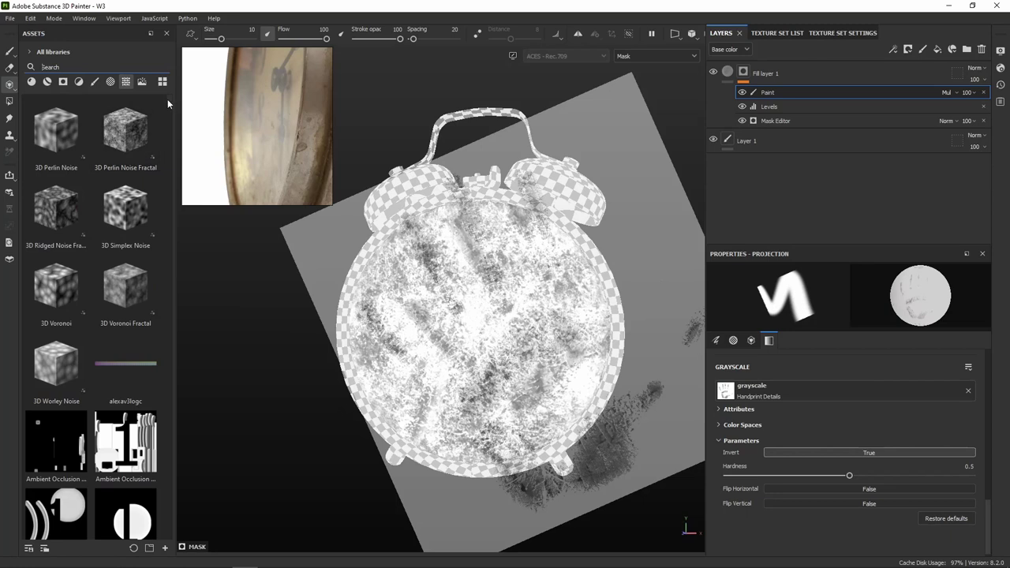
pyautogui.moveTo(167, 99); pyautogui.dragTo(178, 346)
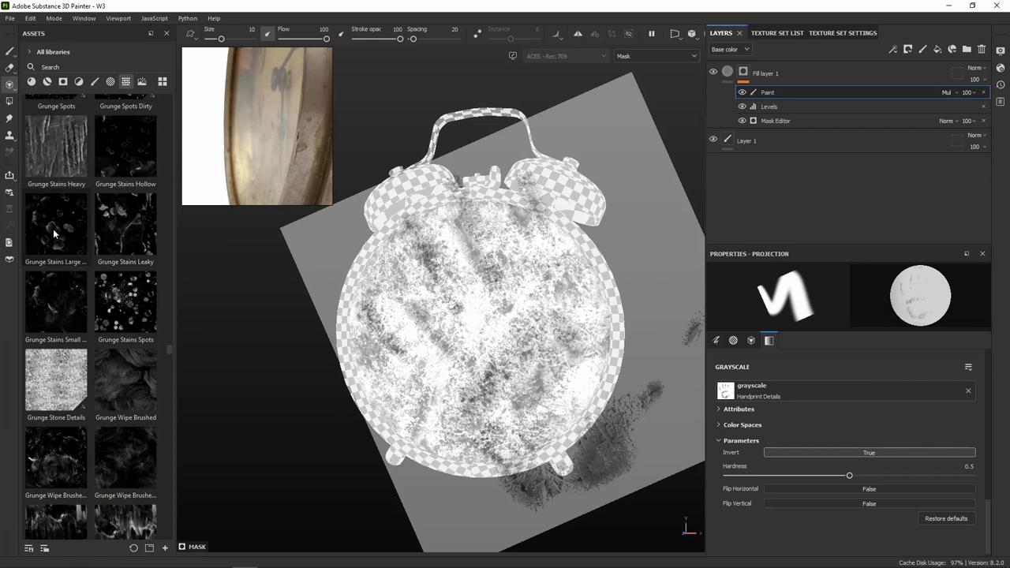
pyautogui.moveTo(125, 223)
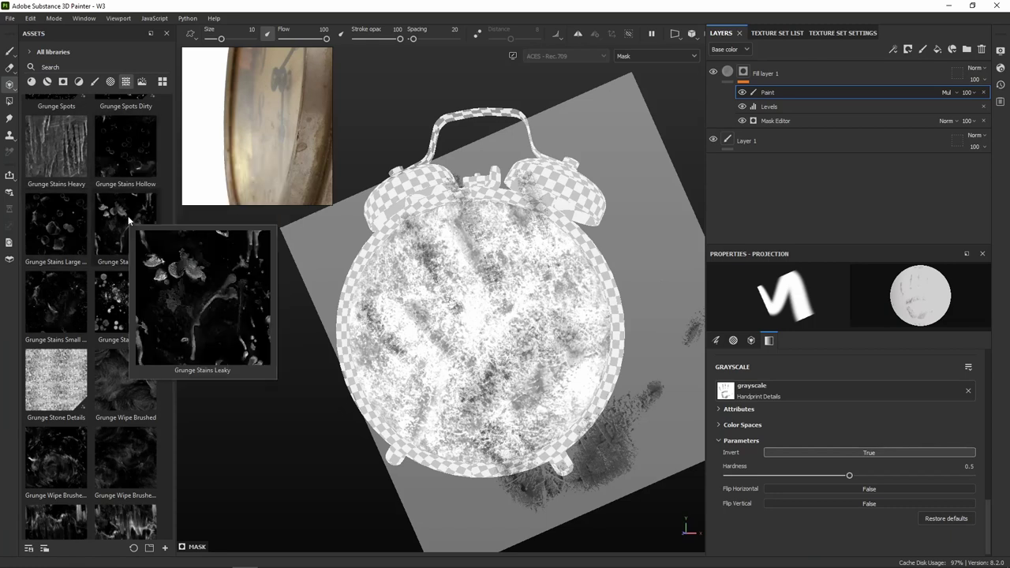
# Drop Grunge Stains Leaky into the projection slot, square and center it on the face, and invert it.
pyautogui.moveTo(135, 224)
pyautogui.mouseDown()
pyautogui.moveTo(856, 400)
pyautogui.moveTo(852, 389)
pyautogui.mouseUp()
pyautogui.moveTo(586, 330)
pyautogui.mouseDown(button='middle')
pyautogui.moveTo(621, 308)
pyautogui.moveTo(591, 315)
pyautogui.mouseUp(button='middle')
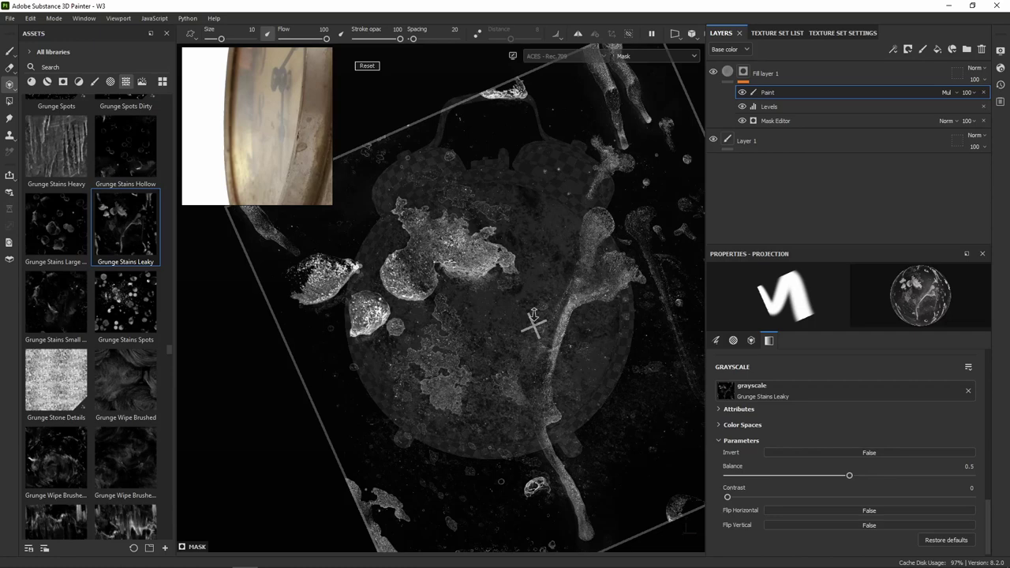
pyautogui.moveTo(592, 311); pyautogui.dragTo(608, 288, button='right')
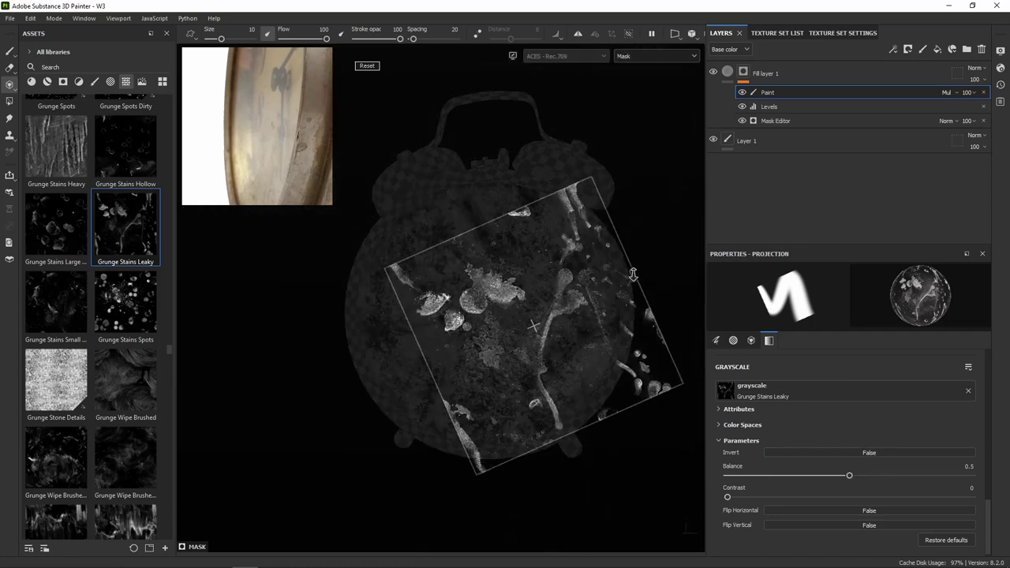
pyautogui.moveTo(608, 288); pyautogui.dragTo(598, 354)
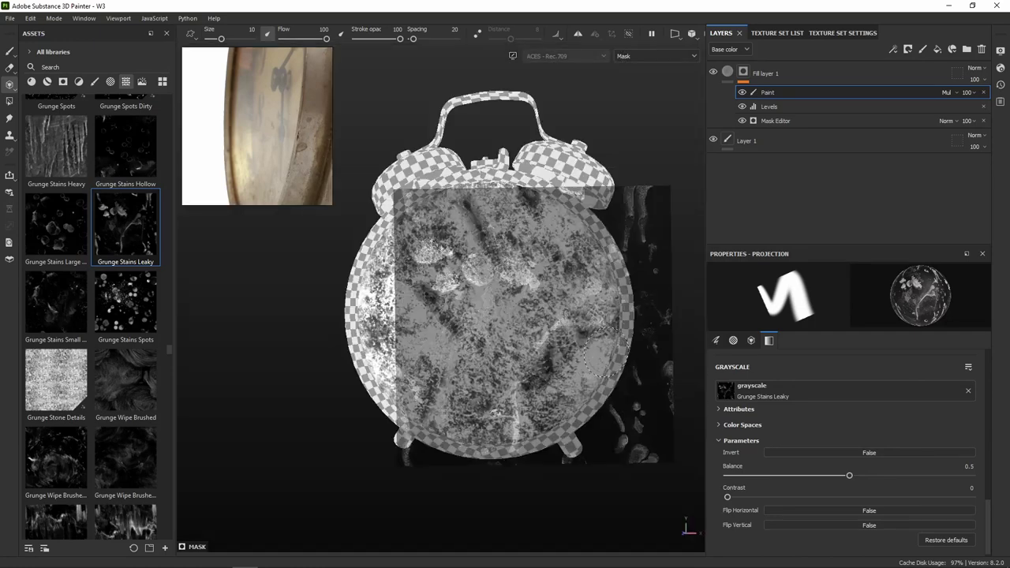
pyautogui.moveTo(599, 355); pyautogui.dragTo(556, 365, button='middle')
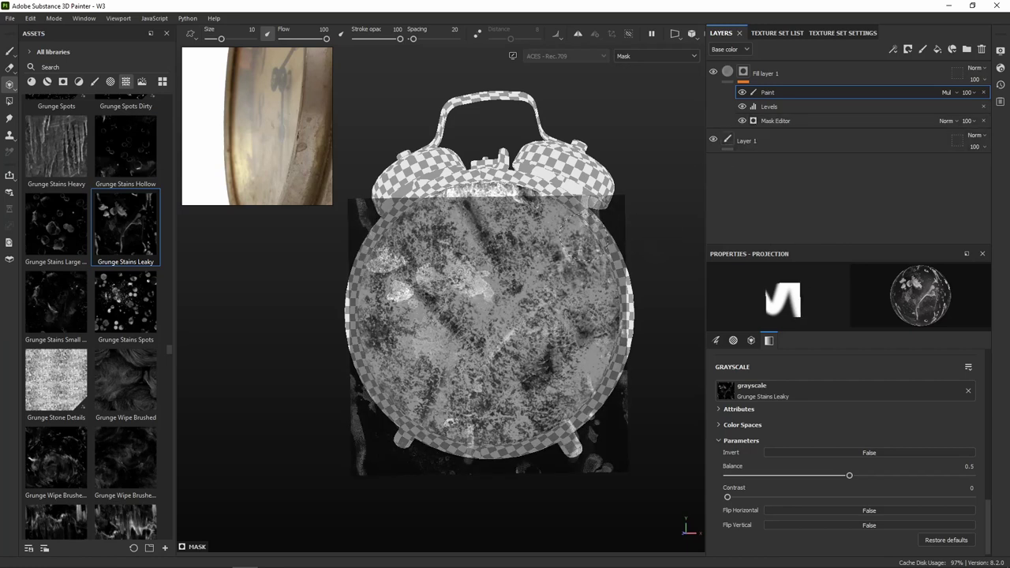
pyautogui.click(880, 455)
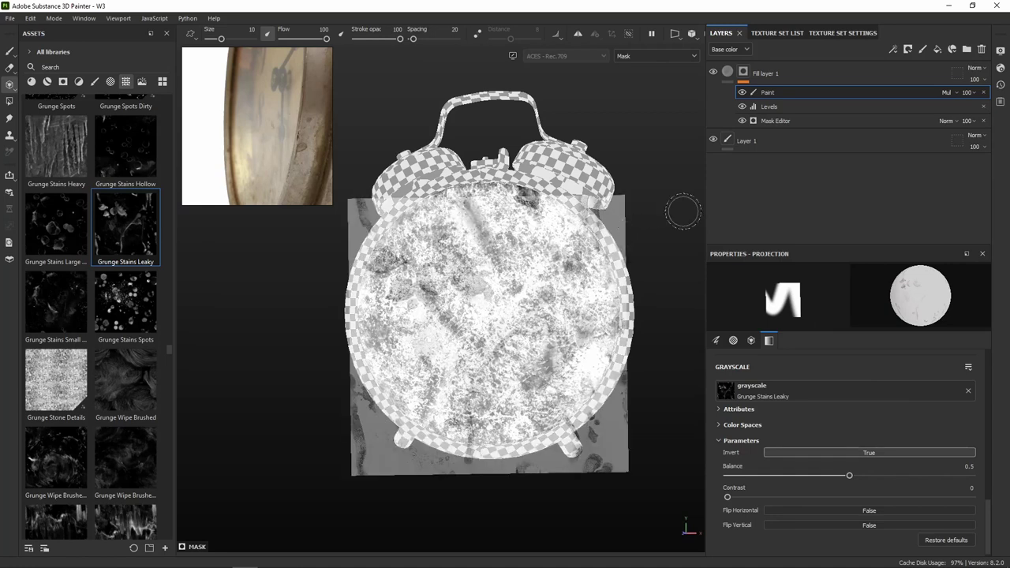
# Add a second Paint effect, paint leaky stains over the upper face, and set it to Multiply.
pyautogui.rightClick(752, 75)
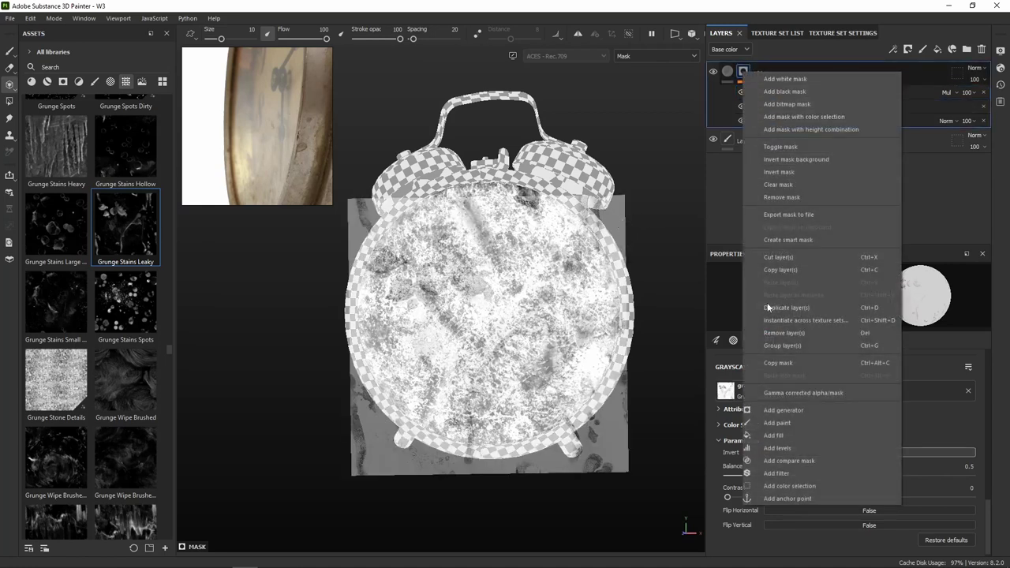
pyautogui.click(782, 420)
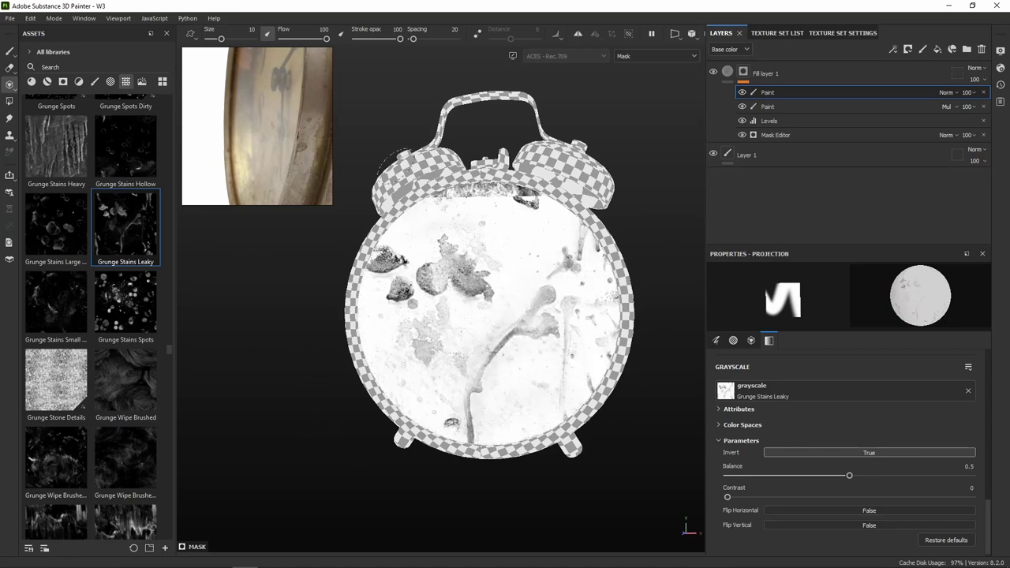
pyautogui.keyDown('alt'); pyautogui.moveTo(529, 269); pyautogui.dragTo(525, 295, button='middle'); pyautogui.keyUp('alt')
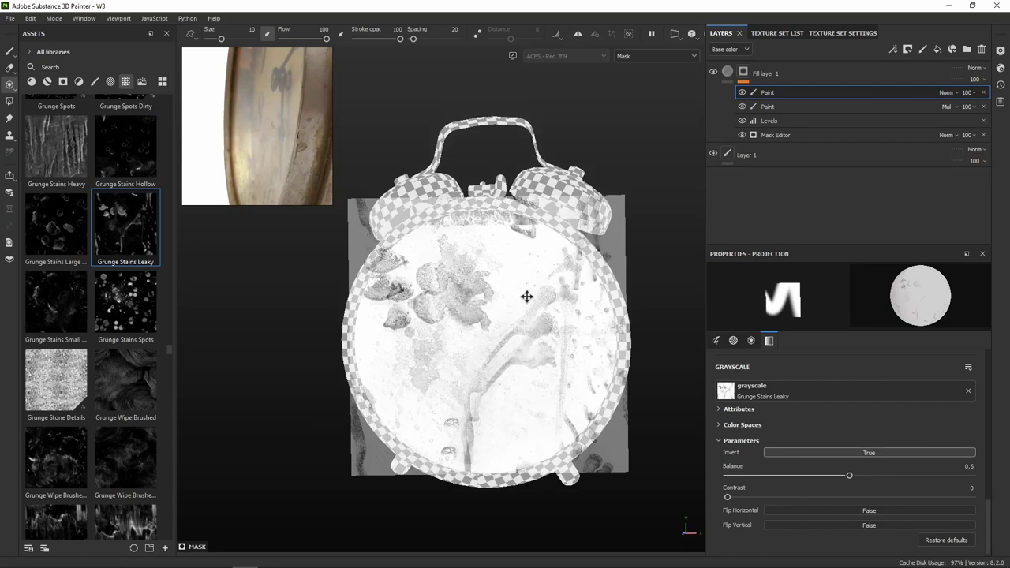
pyautogui.moveTo(501, 228); pyautogui.dragTo(522, 225)
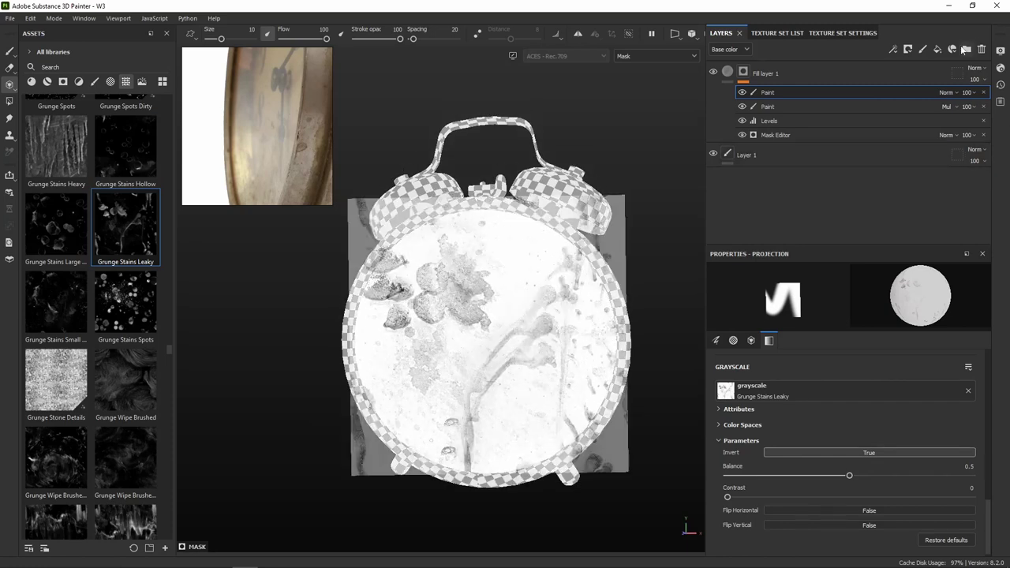
pyautogui.click(945, 92)
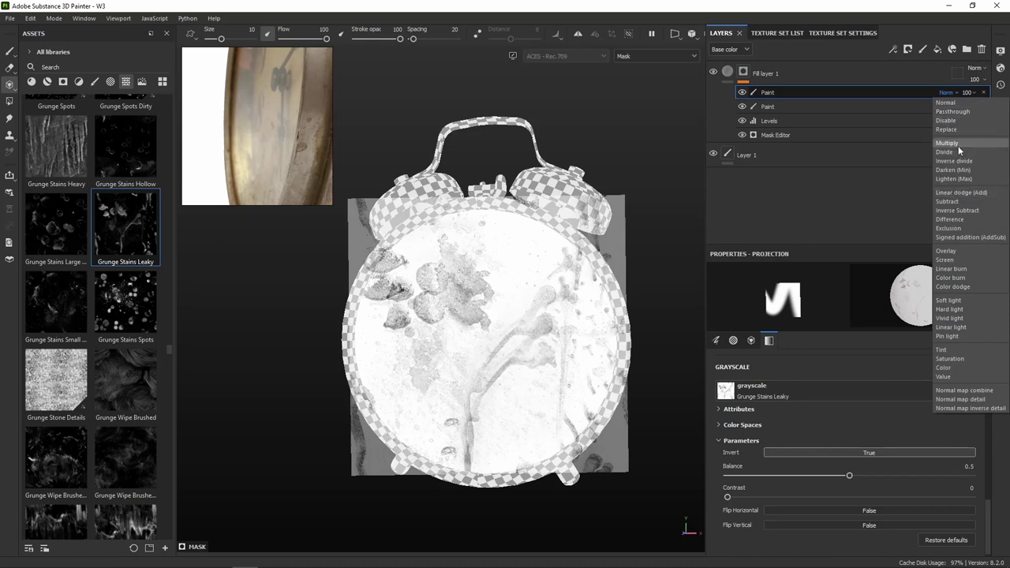
pyautogui.click(958, 146)
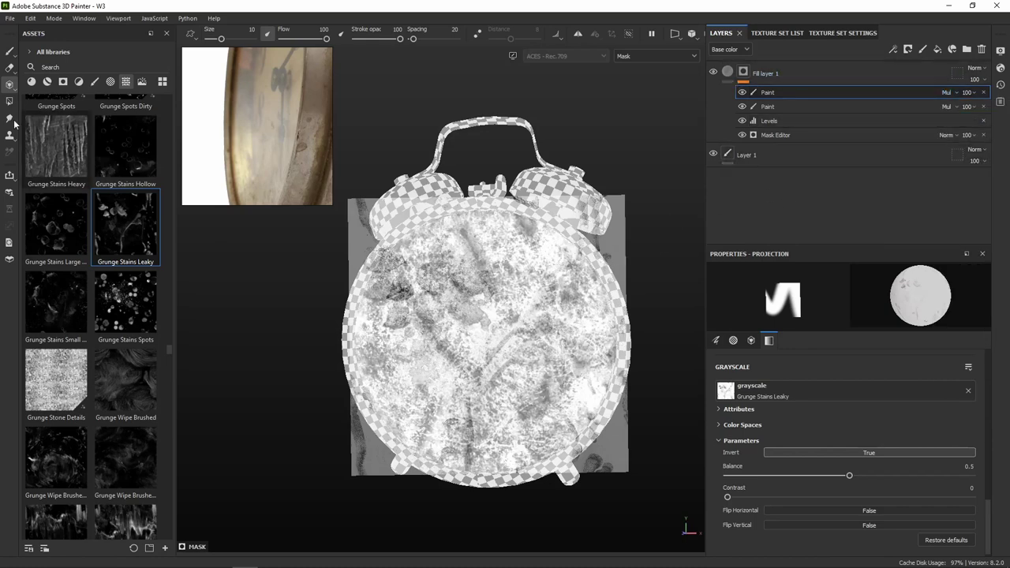
pyautogui.click(9, 50)
pyautogui.moveTo(342, 216)
pyautogui.keyDown('alt'); pyautogui.mouseDown()
pyautogui.moveTo(408, 251)
pyautogui.moveTo(347, 237)
pyautogui.mouseUp(); pyautogui.keyUp('alt')
pyautogui.click(727, 72)
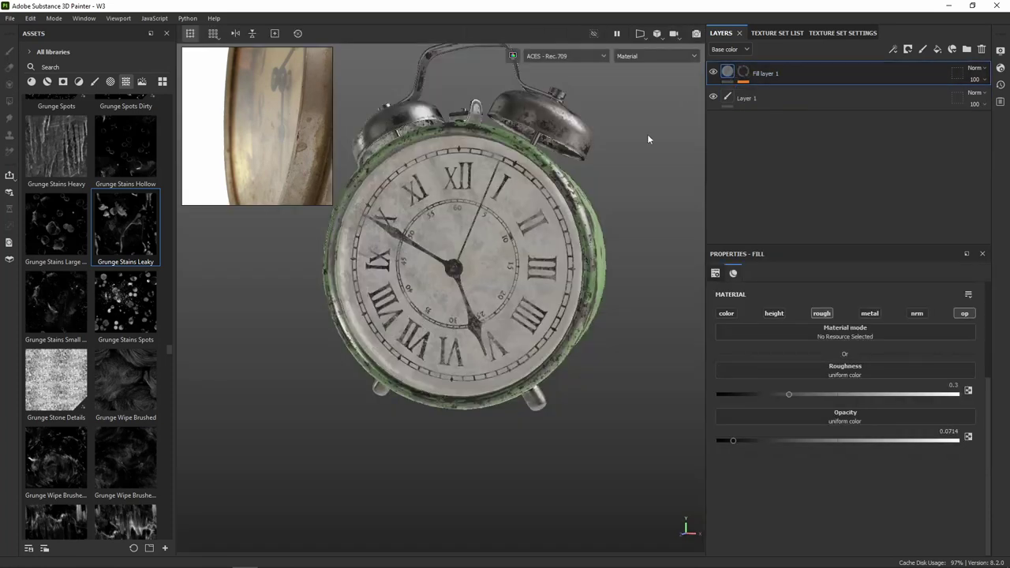
pyautogui.keyDown('alt'); pyautogui.moveTo(577, 236); pyautogui.dragTo(569, 244); pyautogui.keyUp('alt')
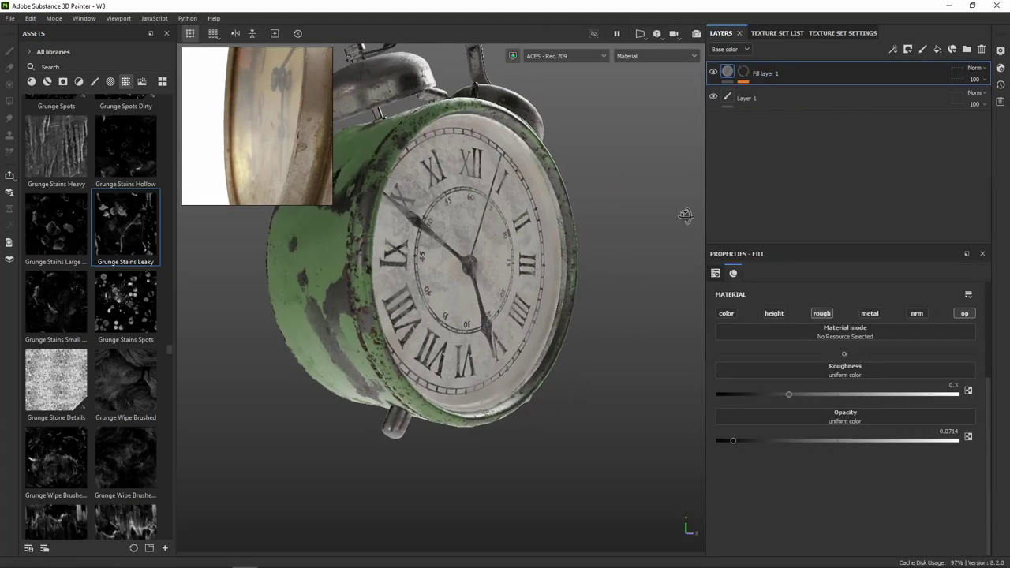
pyautogui.scroll(5, 570, 244)
pyautogui.moveTo(566, 253)
pyautogui.keyDown('alt'); pyautogui.mouseDown()
pyautogui.moveTo(530, 254)
pyautogui.moveTo(676, 259)
pyautogui.moveTo(600, 245)
pyautogui.mouseUp(); pyautogui.keyUp('alt')
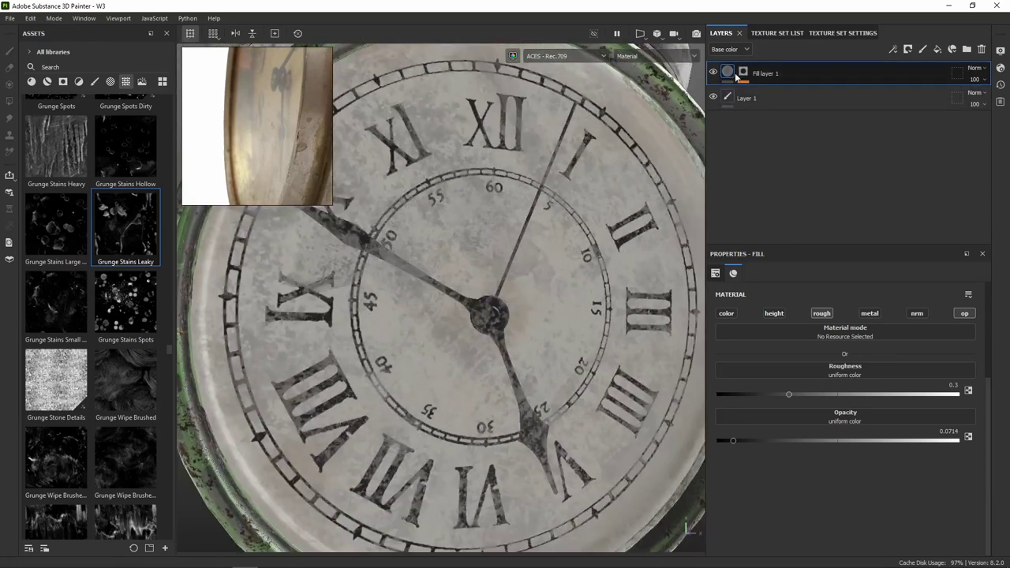
pyautogui.click(728, 73)
pyautogui.scroll(-5, 483, 214)
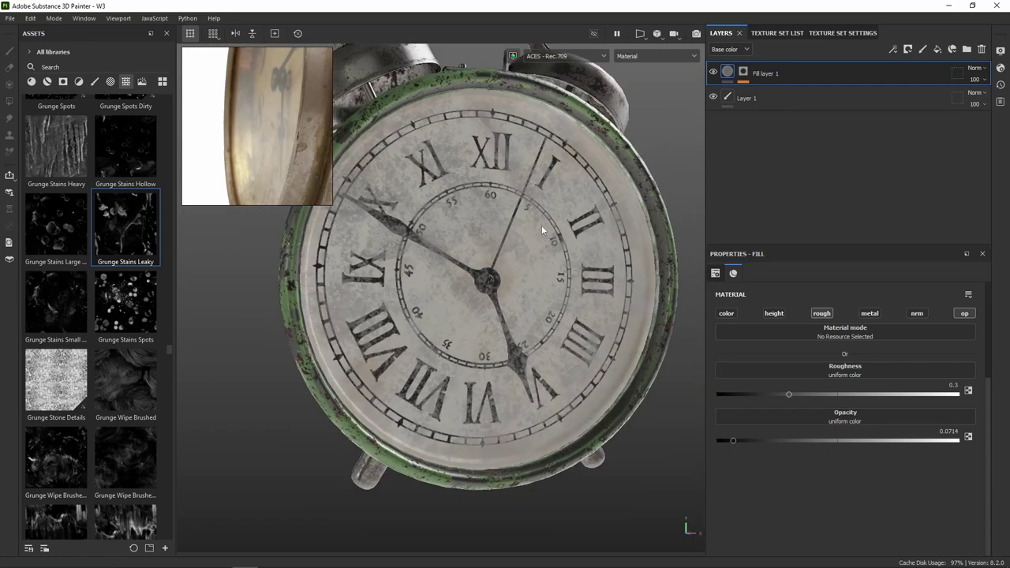
pyautogui.keyDown('alt'); pyautogui.moveTo(542, 224); pyautogui.dragTo(400, 230); pyautogui.keyUp('alt')
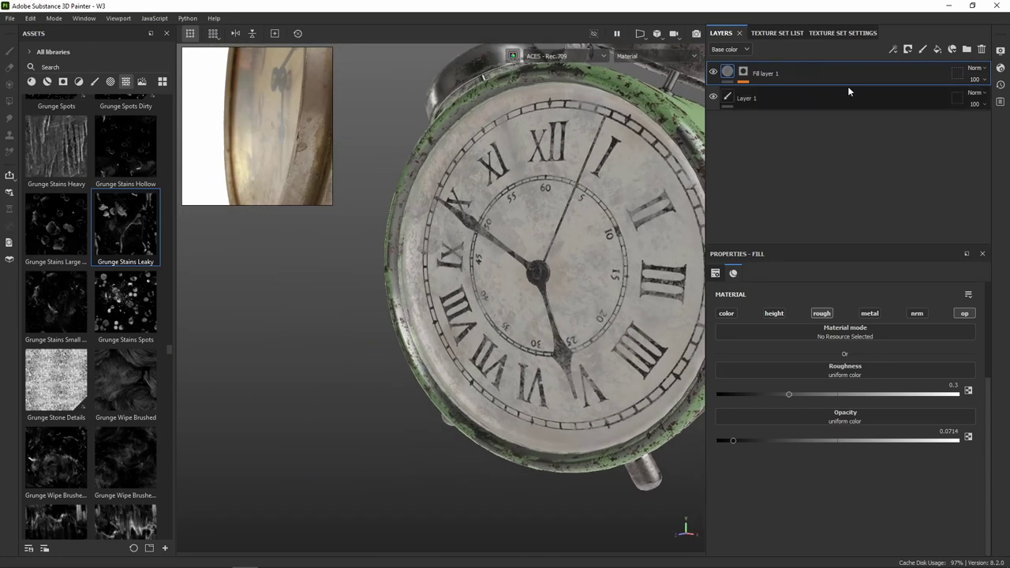
pyautogui.moveTo(593, 192)
pyautogui.keyDown('alt'); pyautogui.mouseDown()
pyautogui.moveTo(543, 216)
pyautogui.moveTo(568, 174)
pyautogui.moveTo(635, 201)
pyautogui.moveTo(492, 180)
pyautogui.mouseUp(); pyautogui.keyUp('alt')
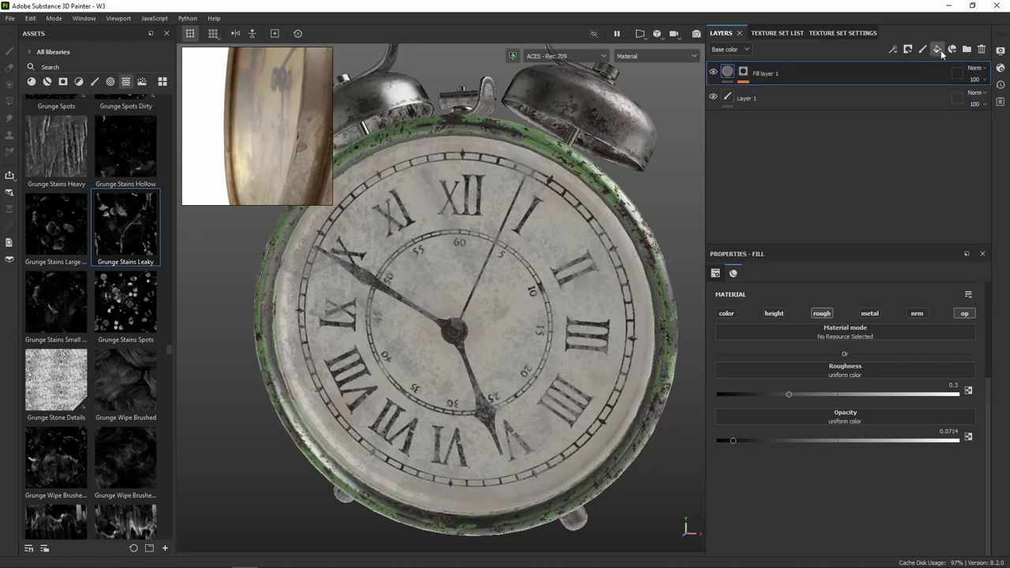
# Add Fill layer 2 with height, metal and normal channels off and roughness about 0.56.
pyautogui.click(939, 50)
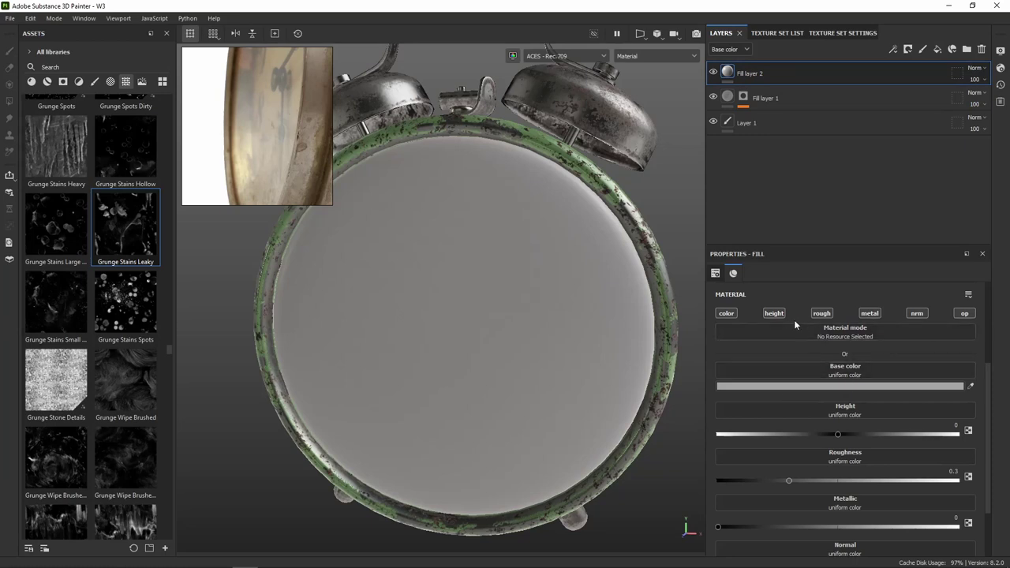
pyautogui.click(774, 314)
pyautogui.click(821, 313)
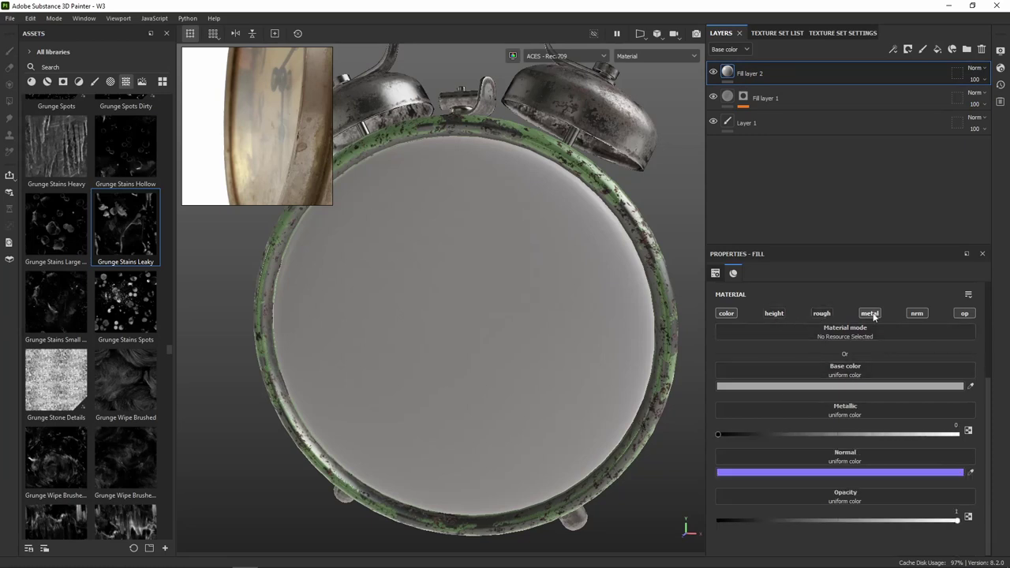
pyautogui.click(870, 313)
pyautogui.click(917, 313)
pyautogui.click(965, 313)
pyautogui.click(822, 313)
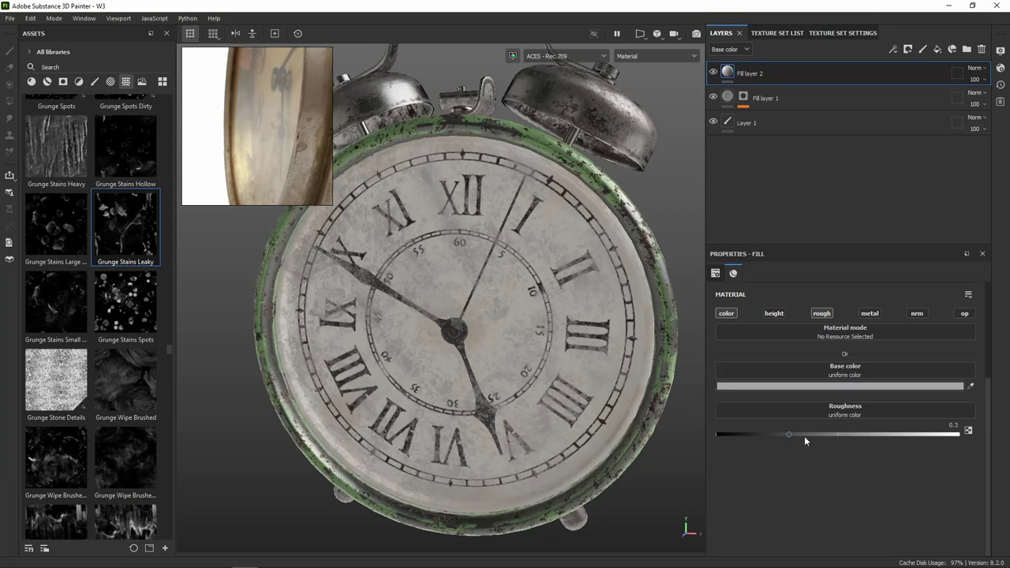
pyautogui.moveTo(791, 435)
pyautogui.mouseDown()
pyautogui.moveTo(884, 433)
pyautogui.moveTo(868, 436)
pyautogui.mouseUp()
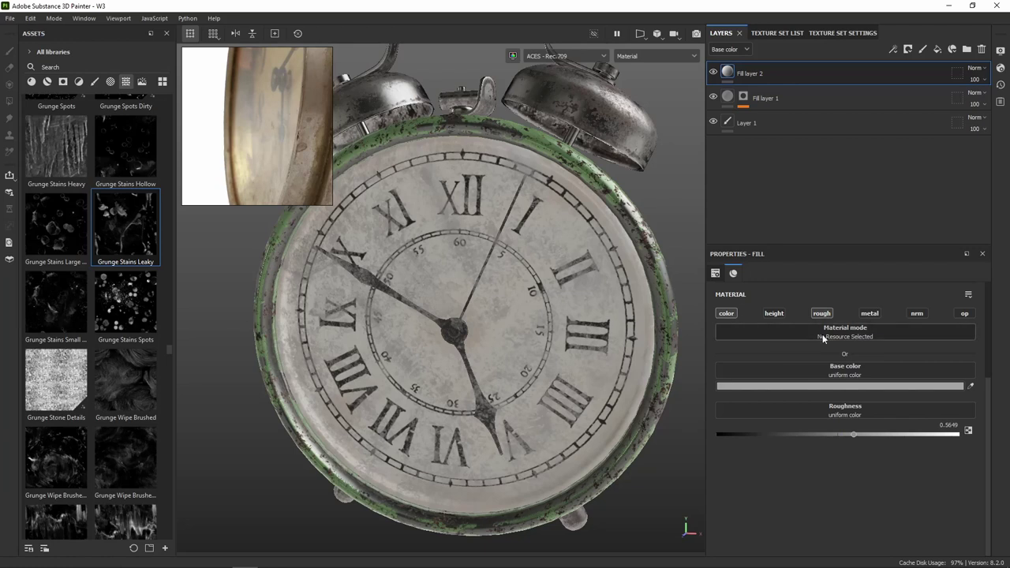
# Set Fill layer 2's base colour to dark brown 584738 with the opacity channel on.
pyautogui.click(744, 385)
pyautogui.click(858, 425)
pyautogui.moveTo(827, 403); pyautogui.dragTo(793, 408)
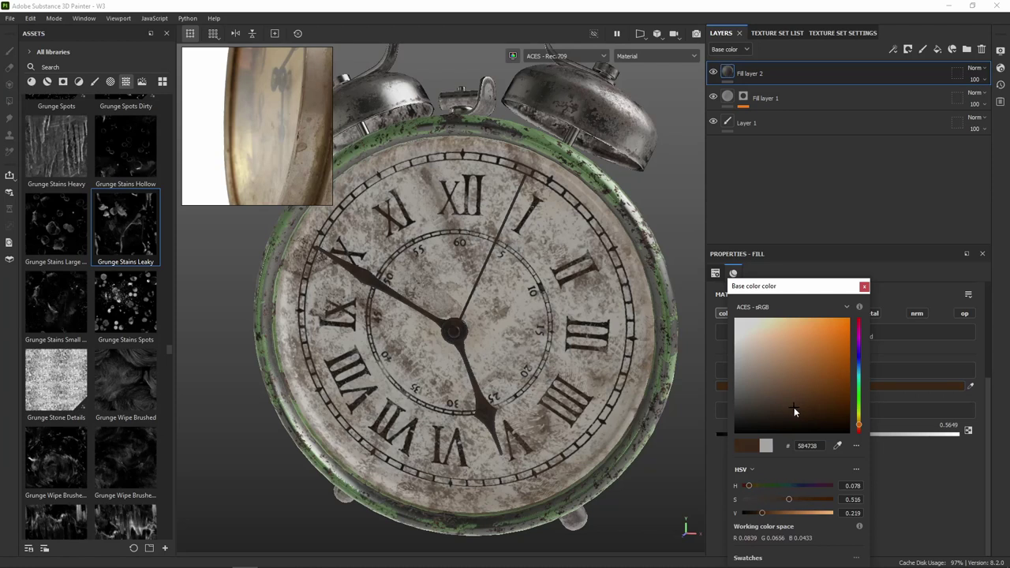
pyautogui.click(751, 69)
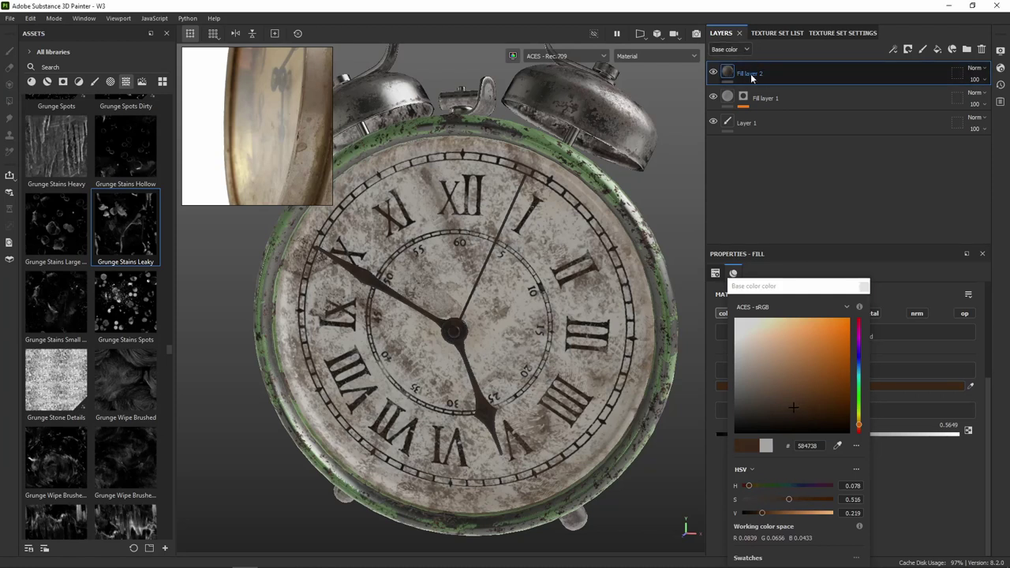
pyautogui.rightClick(753, 77)
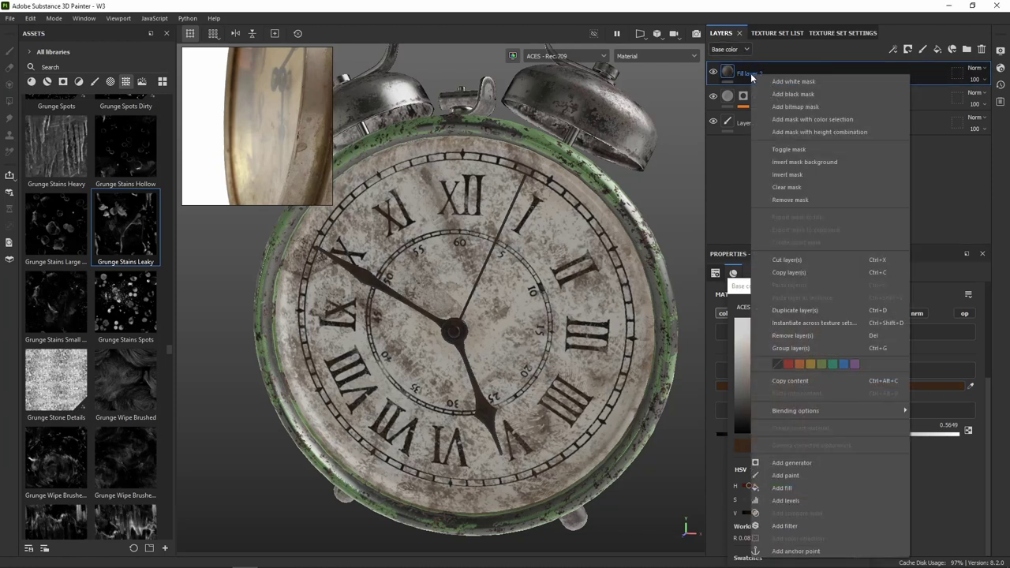
pyautogui.click(779, 47)
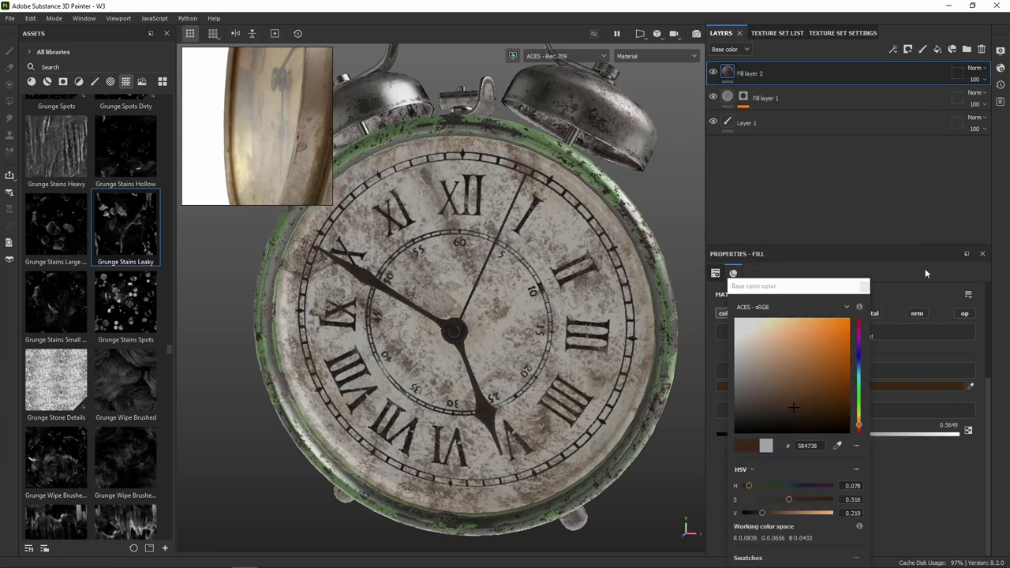
pyautogui.click(963, 314)
pyautogui.click(865, 287)
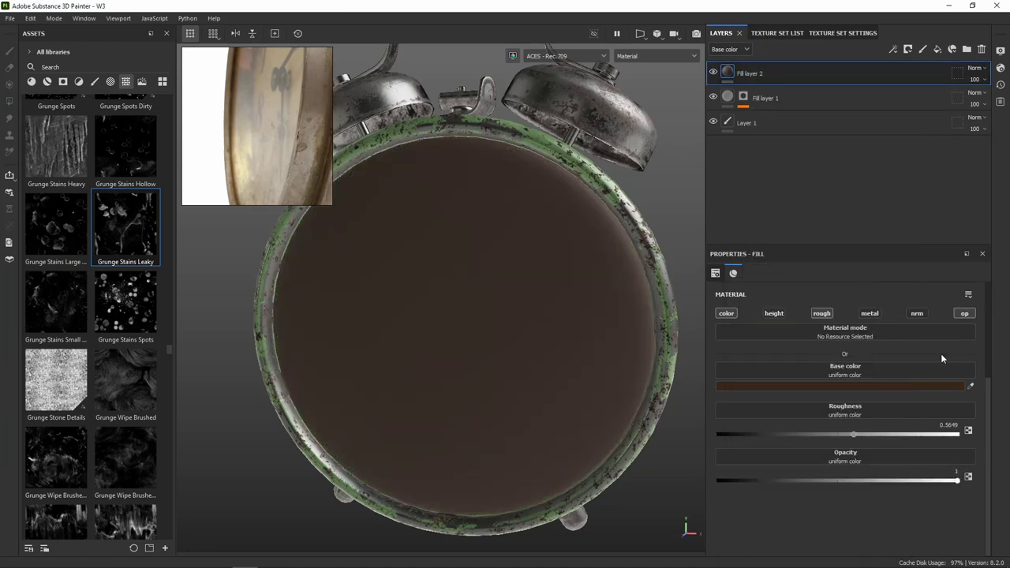
# Add a black mask to Fill layer 2 and try a paint effect with Grunge Stains Leaky.
pyautogui.rightClick(737, 71)
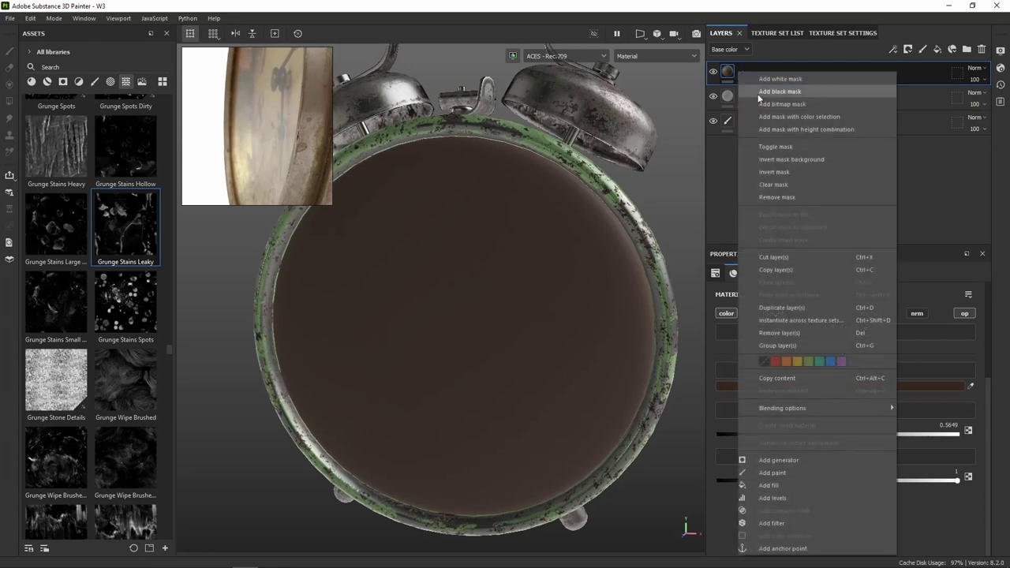
pyautogui.click(802, 90)
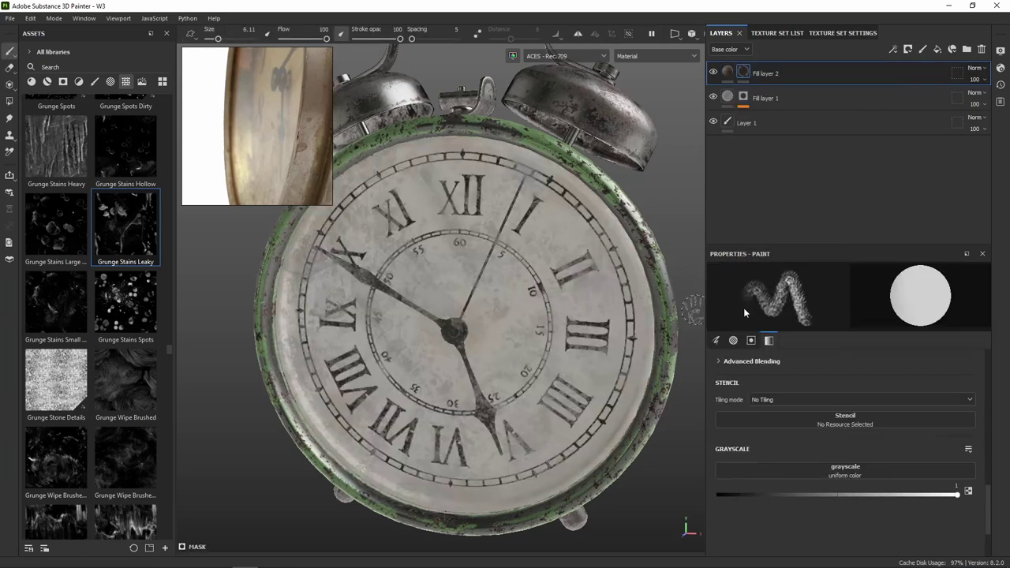
pyautogui.rightClick(742, 75)
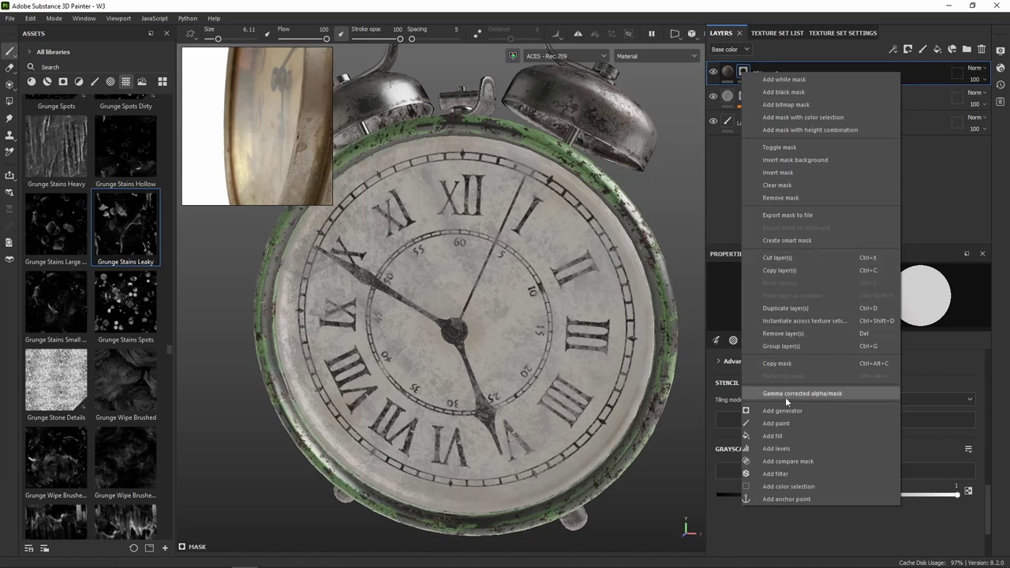
pyautogui.click(788, 424)
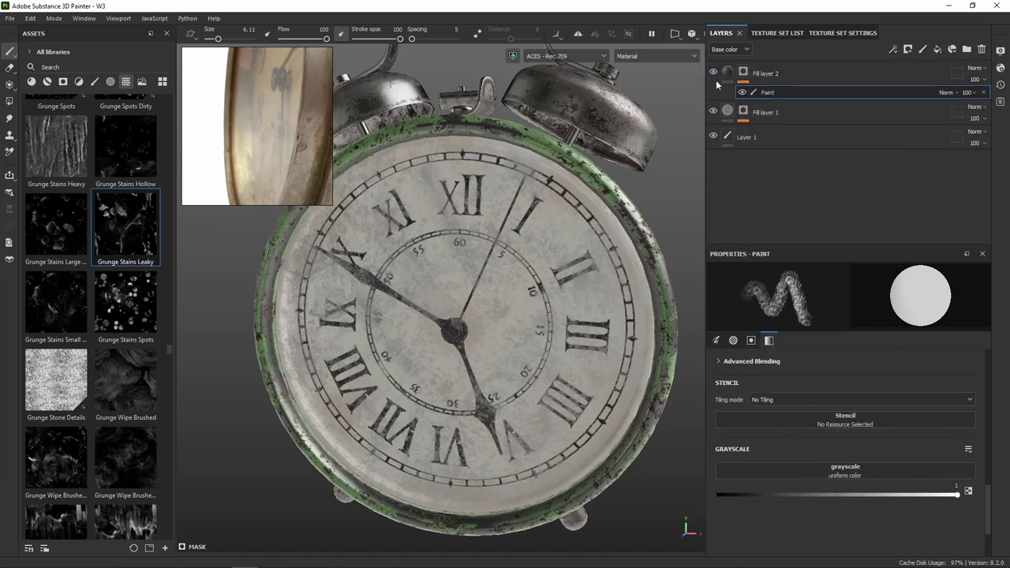
pyautogui.moveTo(133, 231)
pyautogui.mouseDown()
pyautogui.moveTo(806, 476)
pyautogui.moveTo(843, 473)
pyautogui.mouseUp()
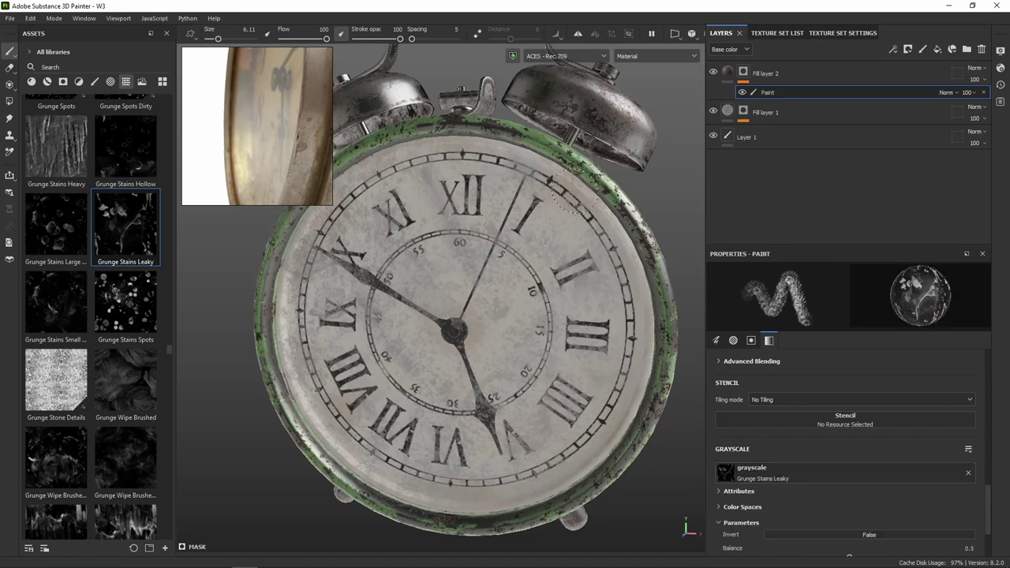
pyautogui.click(756, 194)
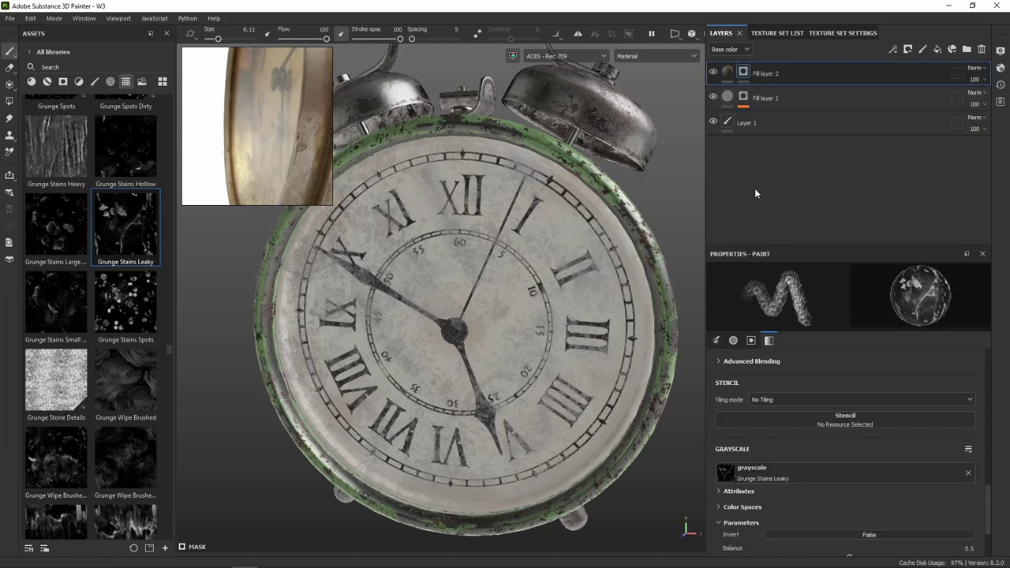
pyautogui.click(968, 473)
# Replace the mask's paint effect with a fill effect and display the mask in the viewport.
pyautogui.rightClick(746, 71)
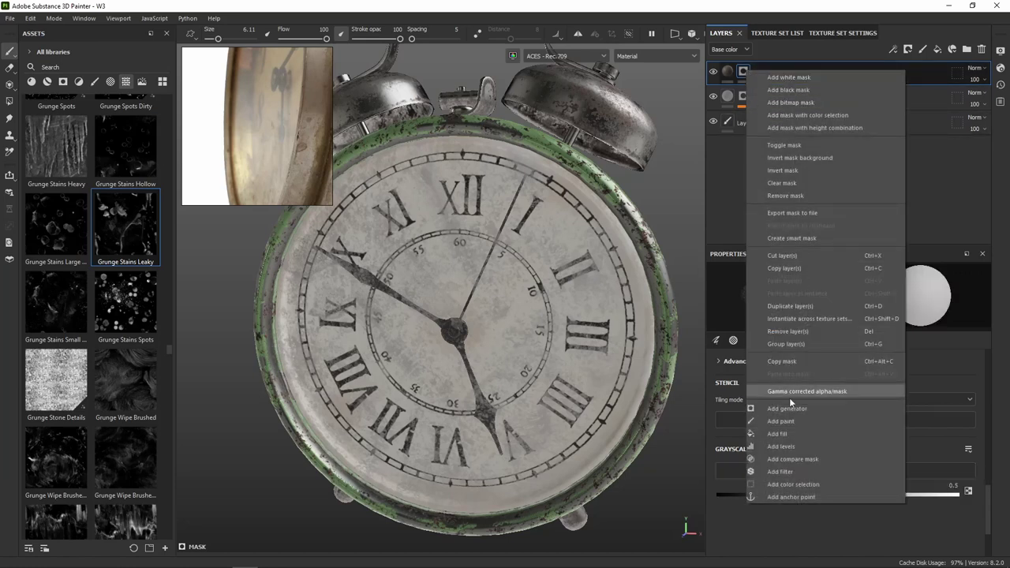
pyautogui.click(794, 422)
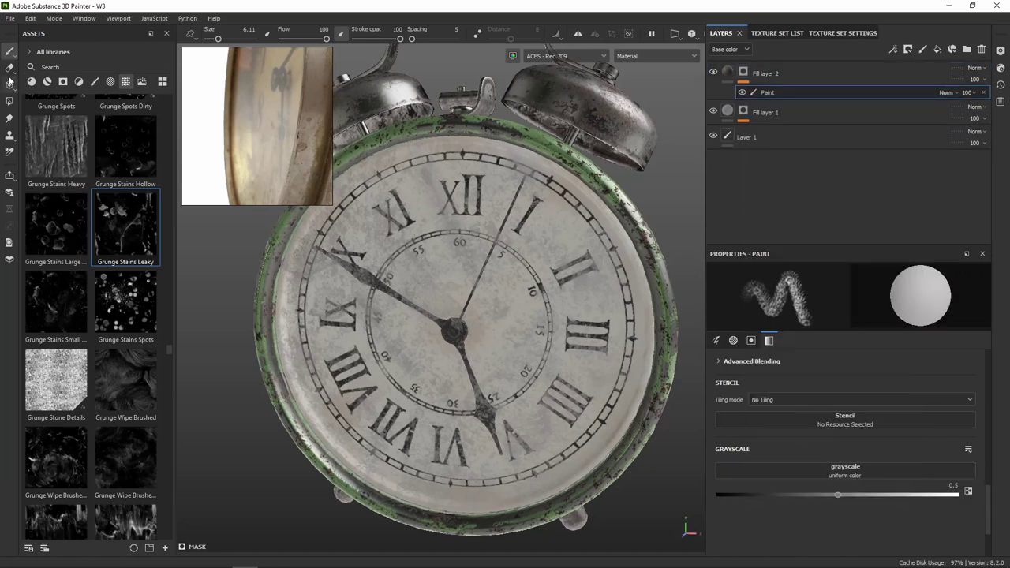
pyautogui.click(985, 95)
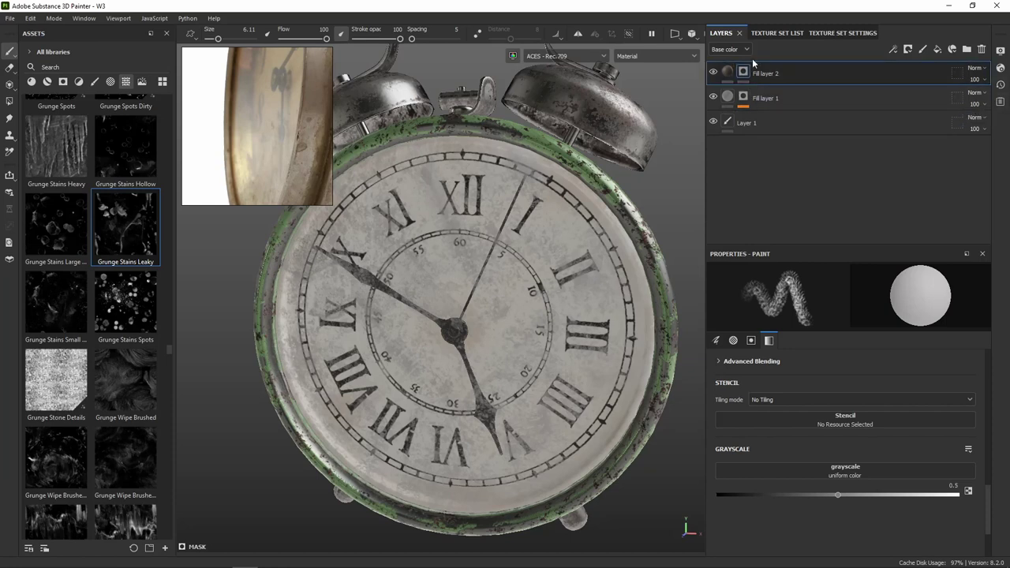
pyautogui.rightClick(744, 71)
pyautogui.click(777, 436)
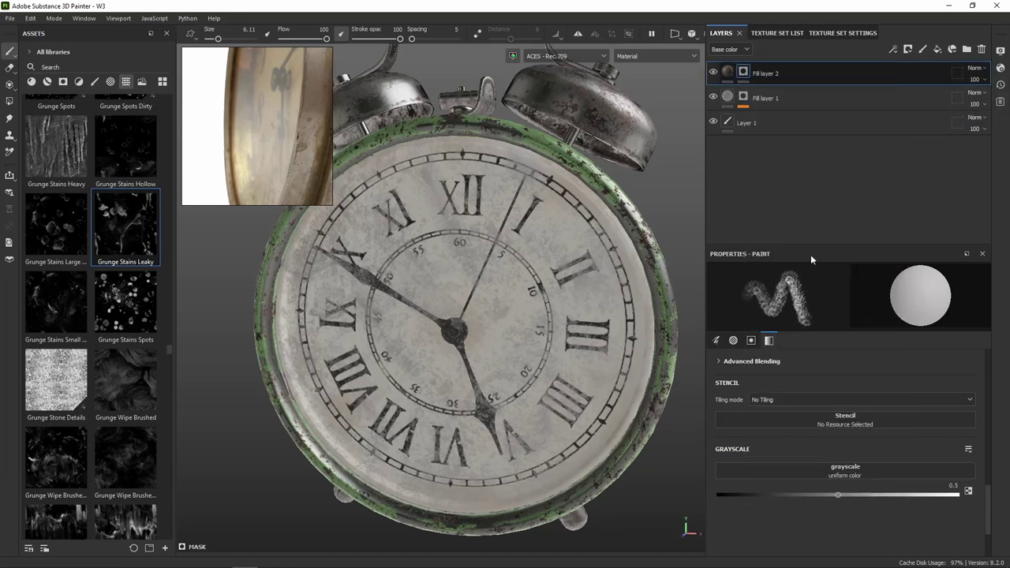
pyautogui.keyDown('alt'); pyautogui.click(745, 92); pyautogui.keyUp('alt')
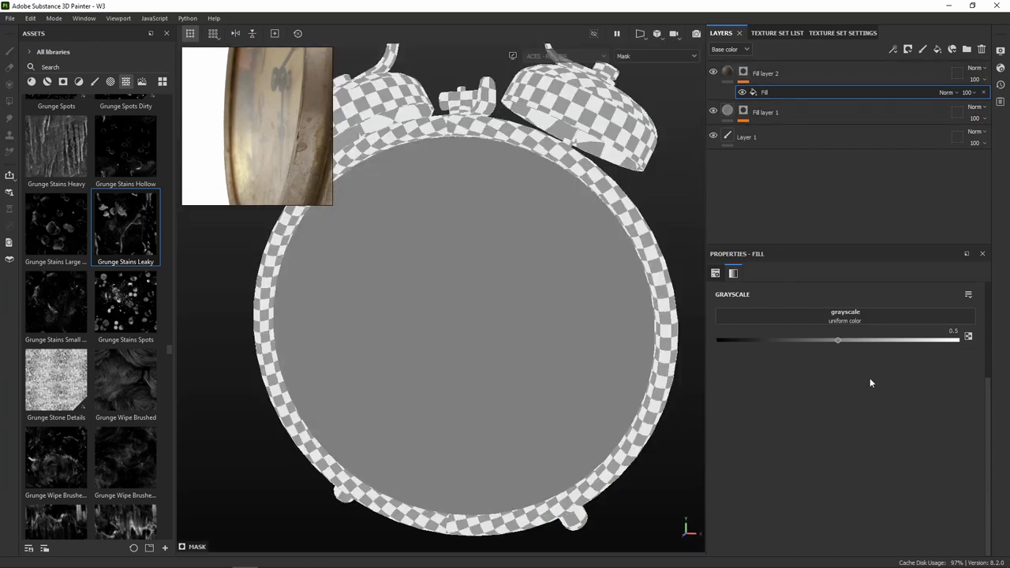
# Fill the mask with Grunge Stains Leaky at balance 0.56, tiling 1.48 and rotation 27.49.
pyautogui.moveTo(127, 233); pyautogui.dragTo(861, 319)
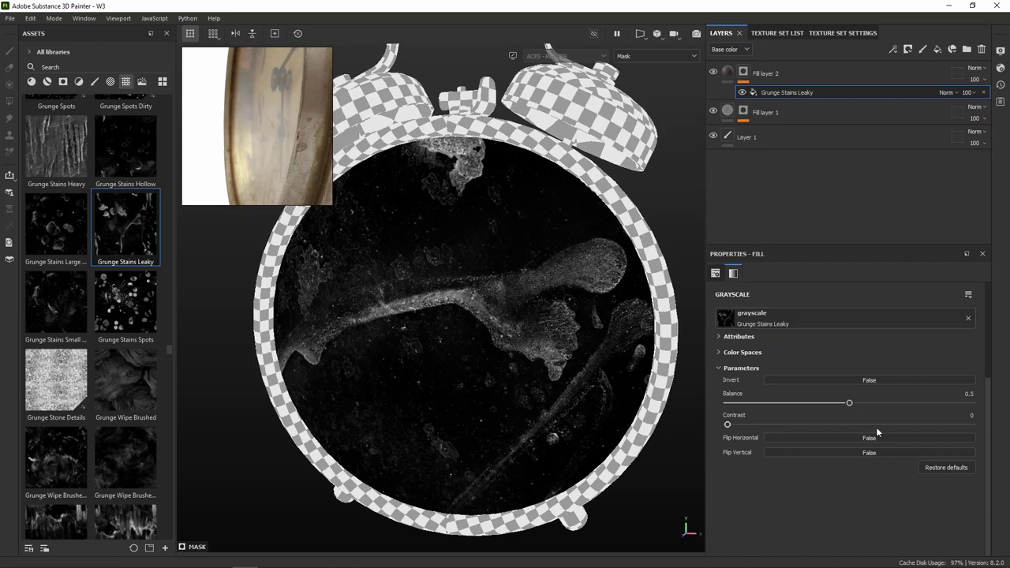
pyautogui.moveTo(850, 407); pyautogui.dragTo(866, 407)
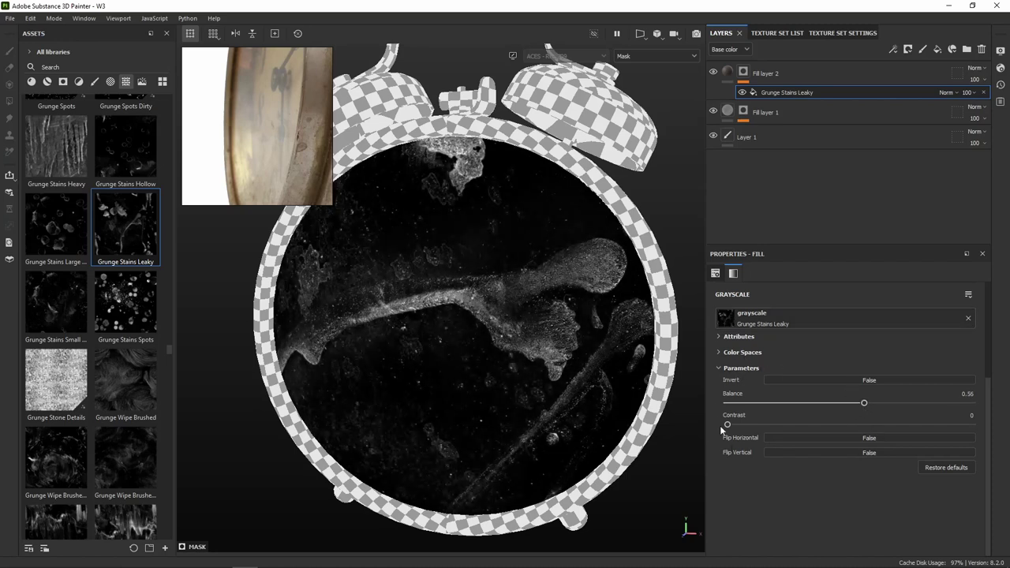
pyautogui.moveTo(729, 425)
pyautogui.mouseDown()
pyautogui.moveTo(761, 425)
pyautogui.moveTo(740, 425)
pyautogui.mouseUp()
pyautogui.scroll(3, 822, 372)
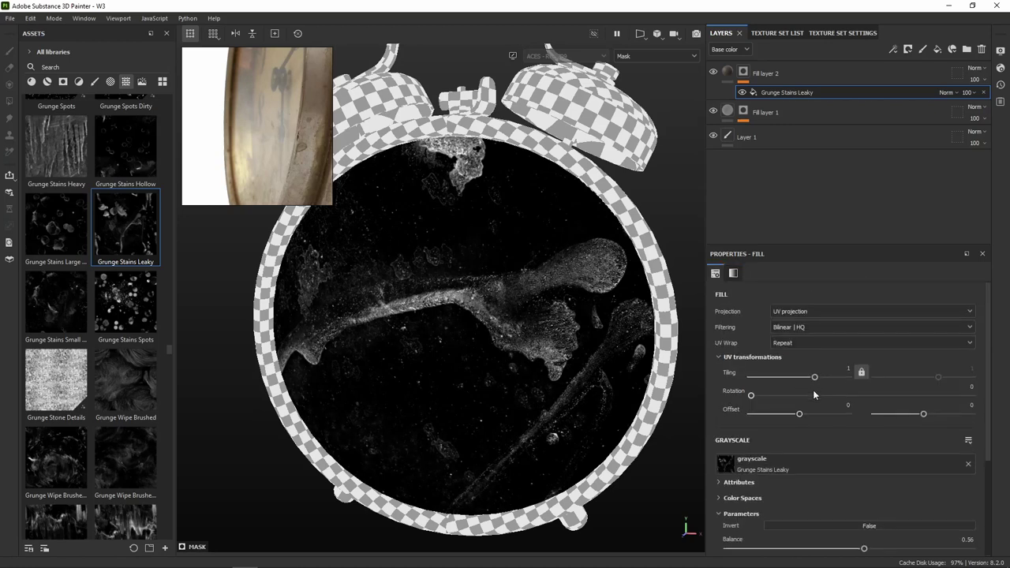
pyautogui.moveTo(816, 376); pyautogui.dragTo(817, 380)
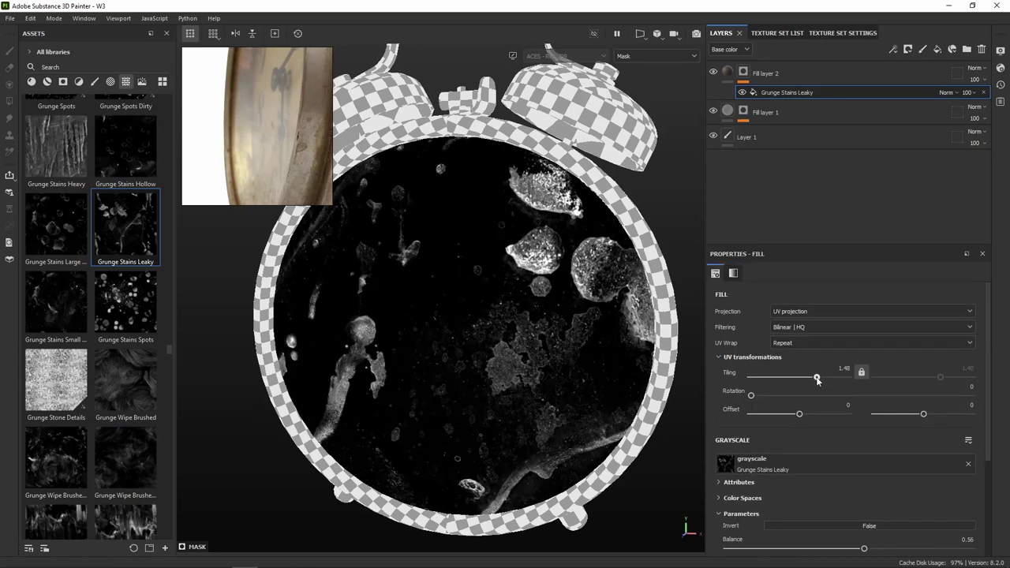
pyautogui.moveTo(757, 399)
pyautogui.mouseDown()
pyautogui.moveTo(801, 393)
pyautogui.moveTo(767, 396)
pyautogui.mouseUp()
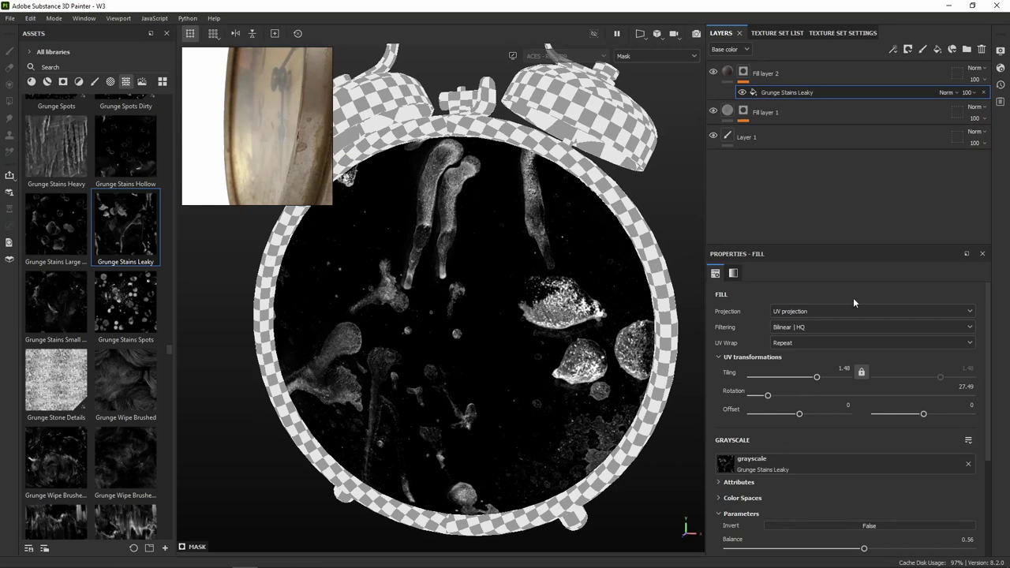
pyautogui.click(713, 74)
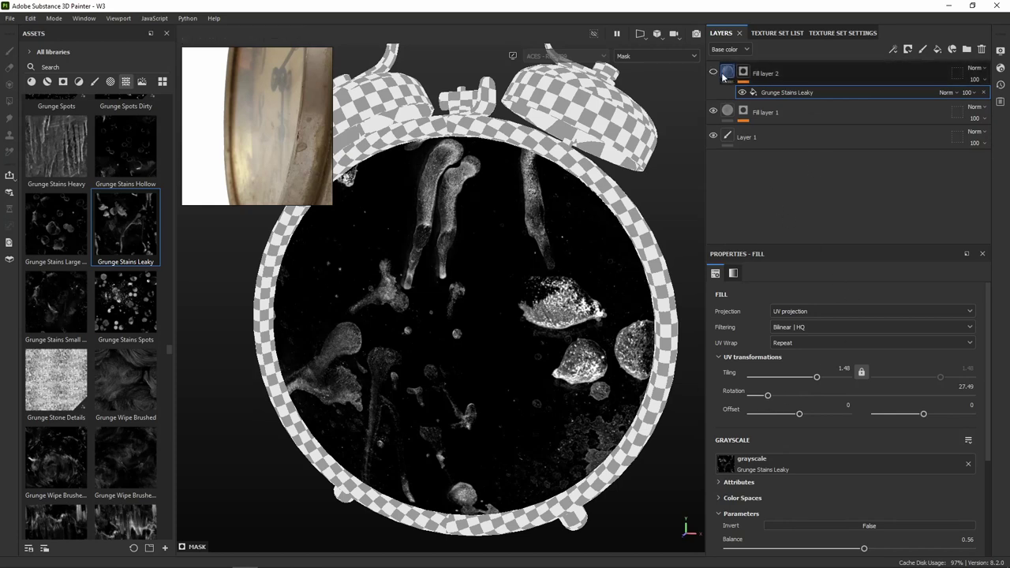
pyautogui.click(726, 73)
# Raise the tiling of Fill layer 2's Grunge Stains Leaky mask fill to about 1.92.
pyautogui.keyDown('alt'); pyautogui.moveTo(550, 283); pyautogui.dragTo(563, 253, button='middle'); pyautogui.keyUp('alt')
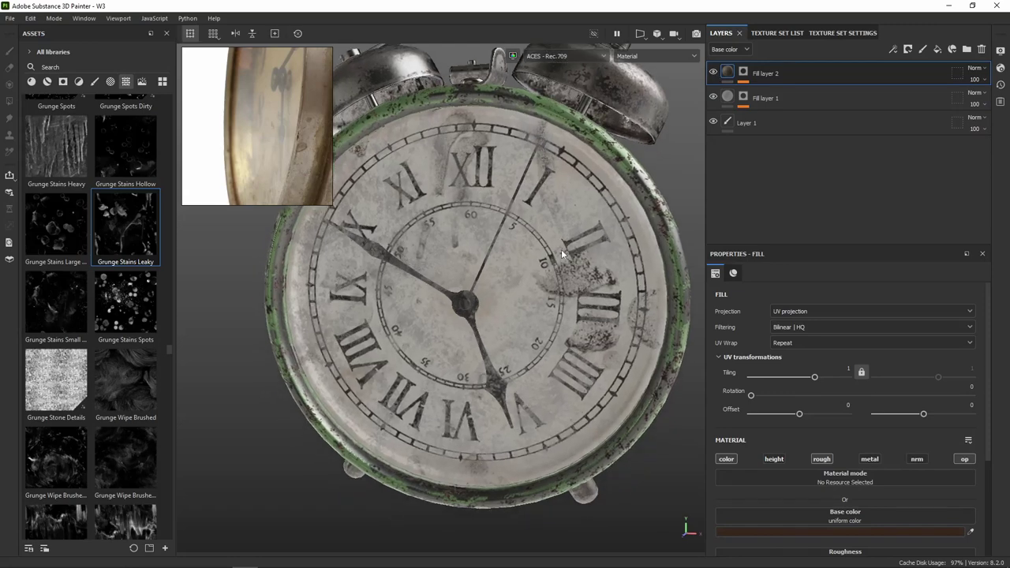
pyautogui.moveTo(563, 254)
pyautogui.keyDown('alt'); pyautogui.mouseDown()
pyautogui.moveTo(513, 227)
pyautogui.moveTo(524, 239)
pyautogui.mouseUp(); pyautogui.keyUp('alt')
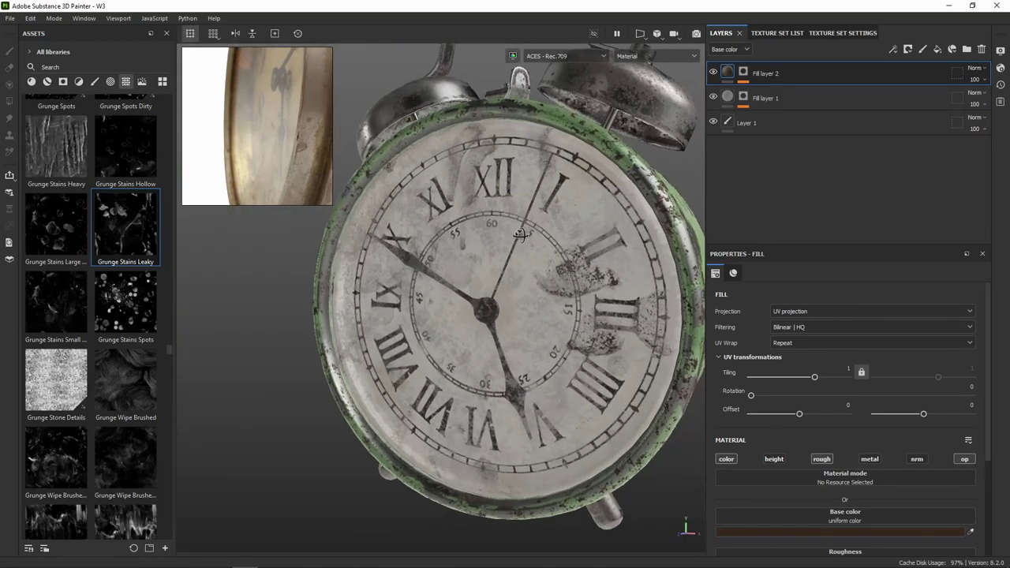
pyautogui.click(742, 74)
pyautogui.click(779, 93)
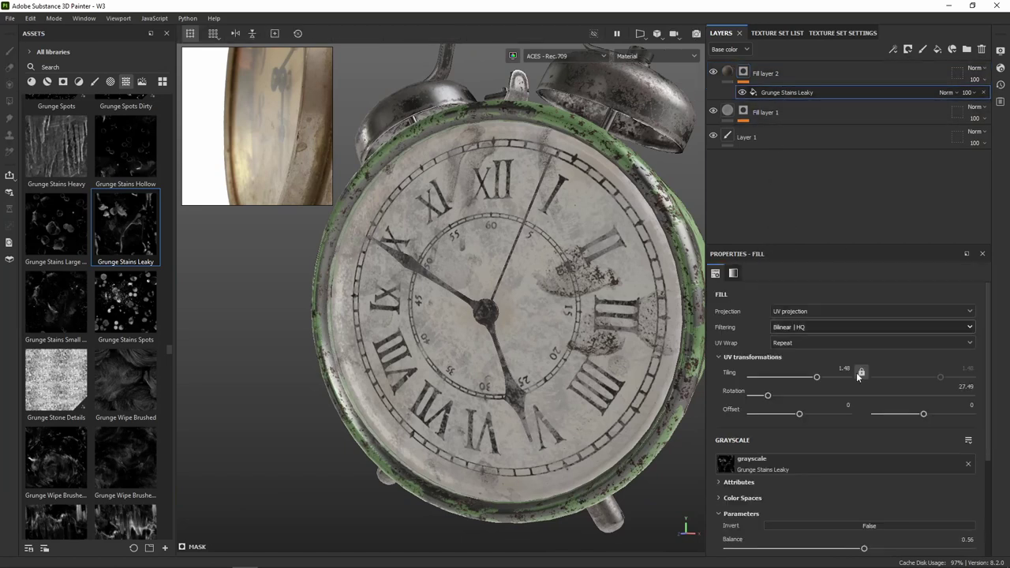
pyautogui.moveTo(818, 381); pyautogui.dragTo(819, 380)
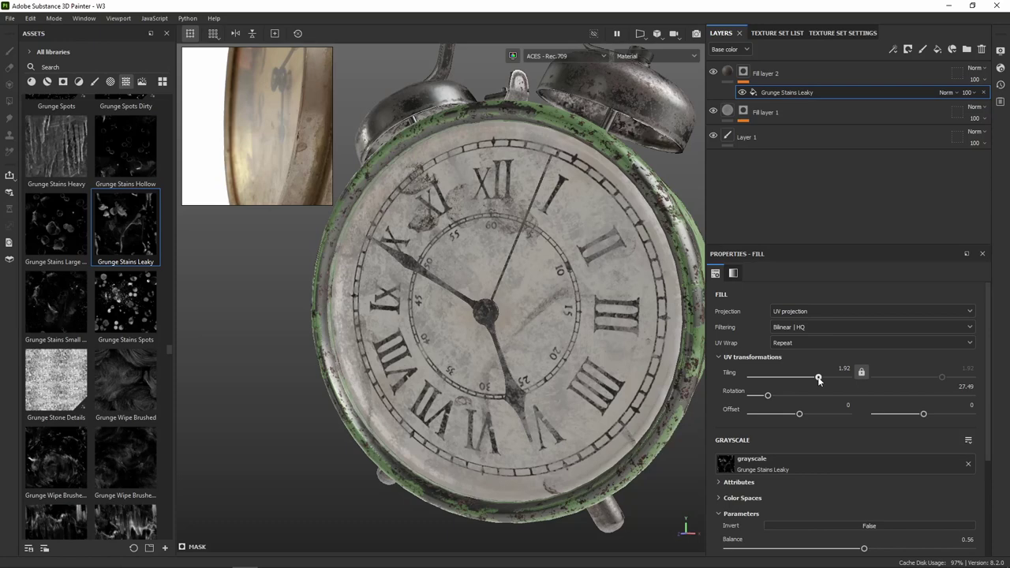
pyautogui.moveTo(625, 364)
pyautogui.keyDown('alt'); pyautogui.mouseDown()
pyautogui.moveTo(632, 340)
pyautogui.moveTo(490, 395)
pyautogui.moveTo(681, 405)
pyautogui.mouseUp(); pyautogui.keyUp('alt')
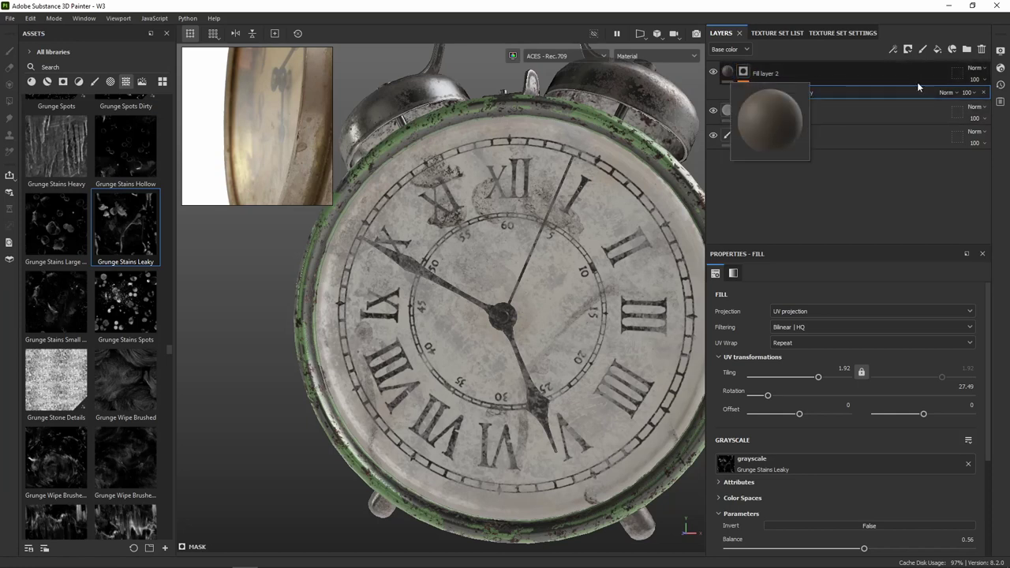
# Set Fill layer 2's opacity to 70 and recolour its dirt to muted brown 8B6C50.
pyautogui.click(968, 92)
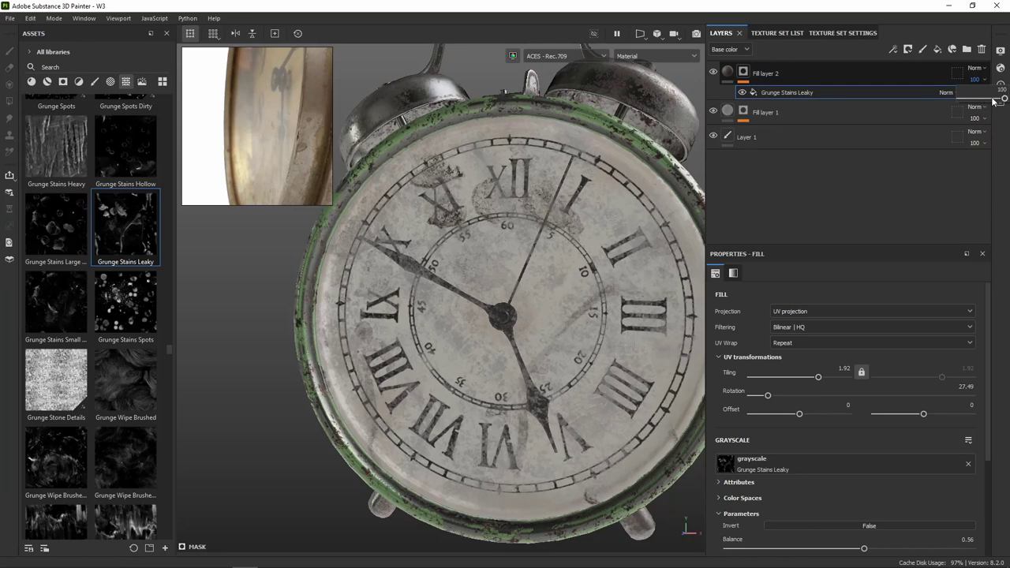
pyautogui.click(992, 100)
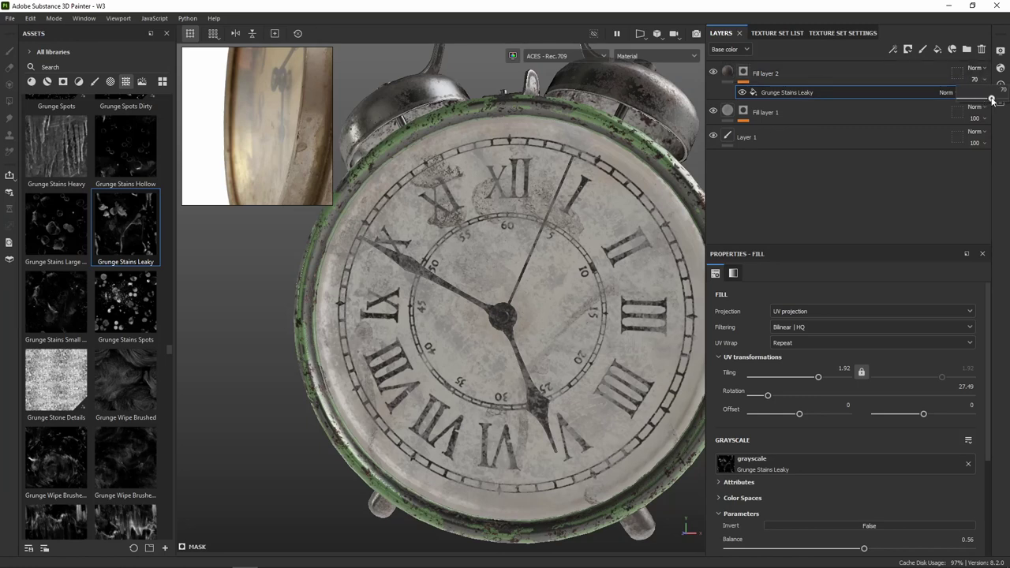
pyautogui.click(727, 72)
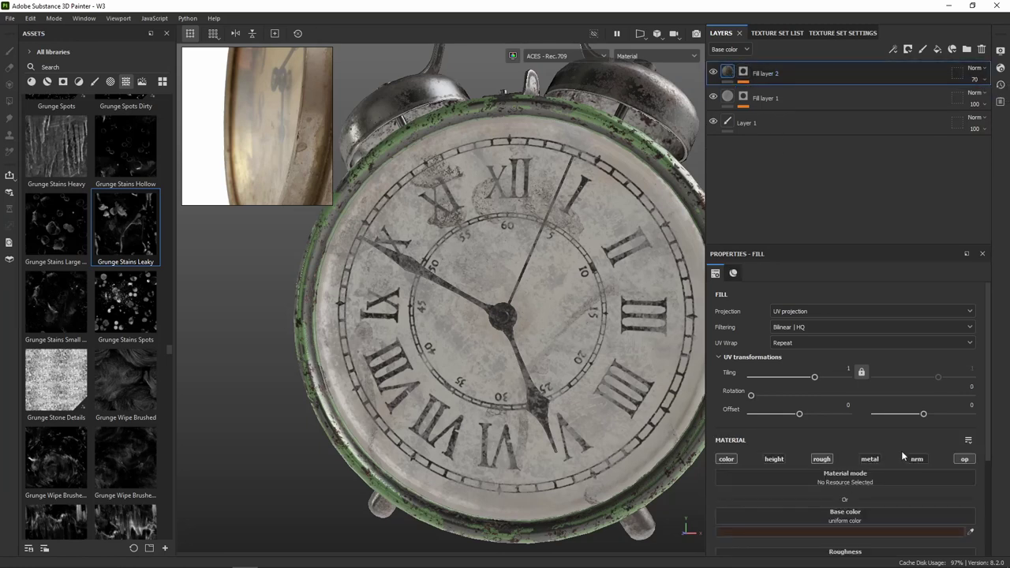
pyautogui.click(844, 528)
pyautogui.moveTo(792, 388); pyautogui.dragTo(793, 379)
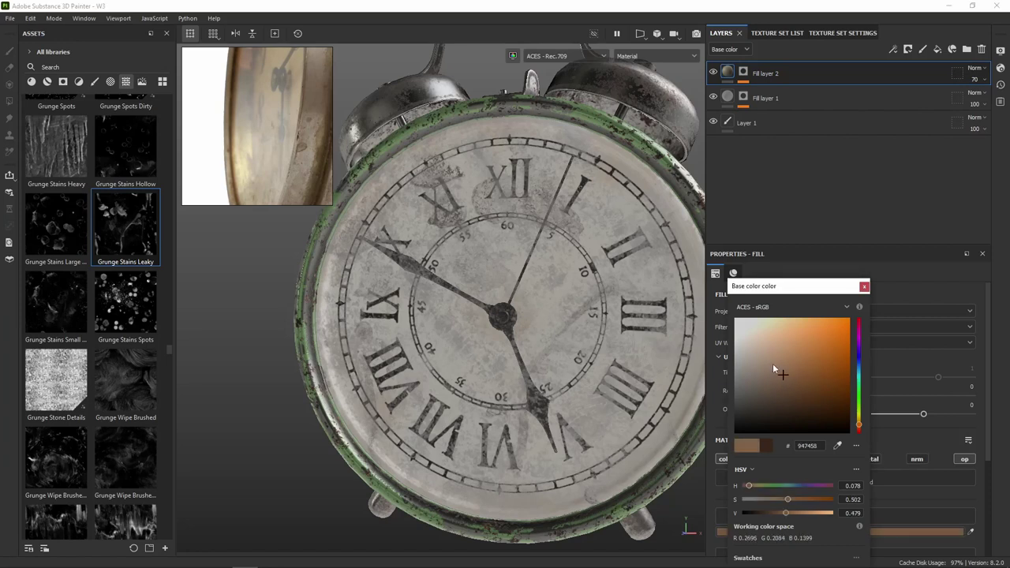
pyautogui.moveTo(773, 363); pyautogui.dragTo(770, 369)
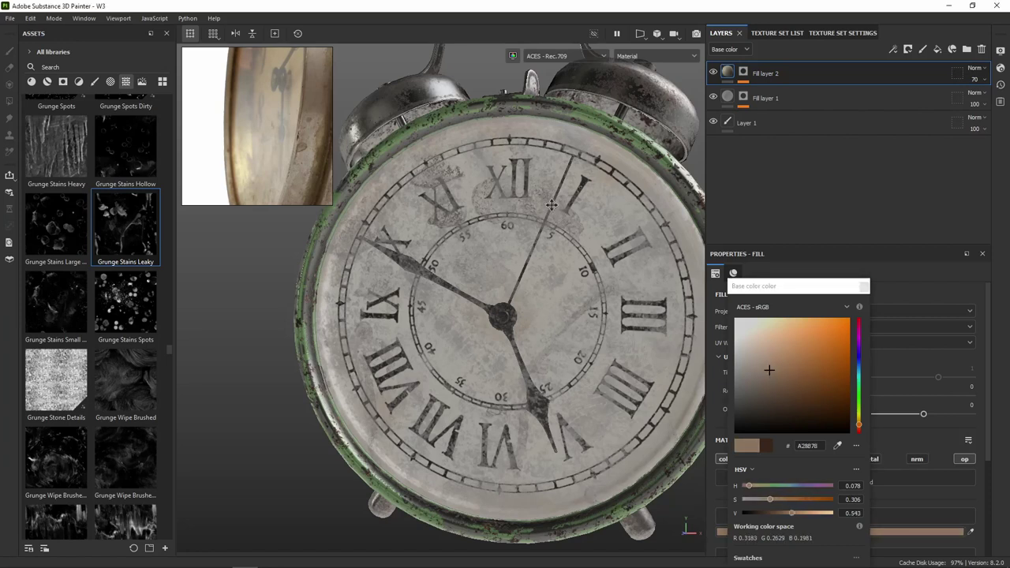
pyautogui.keyDown('alt'); pyautogui.moveTo(551, 205); pyautogui.dragTo(783, 335); pyautogui.keyUp('alt')
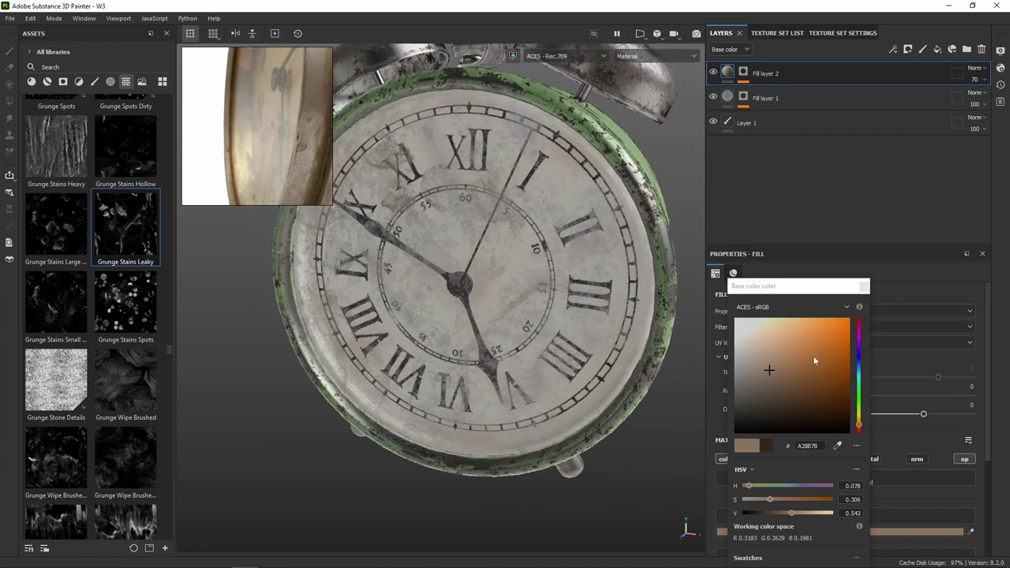
pyautogui.click(765, 337)
pyautogui.moveTo(775, 362)
pyautogui.mouseDown()
pyautogui.moveTo(768, 381)
pyautogui.moveTo(794, 382)
pyautogui.mouseUp()
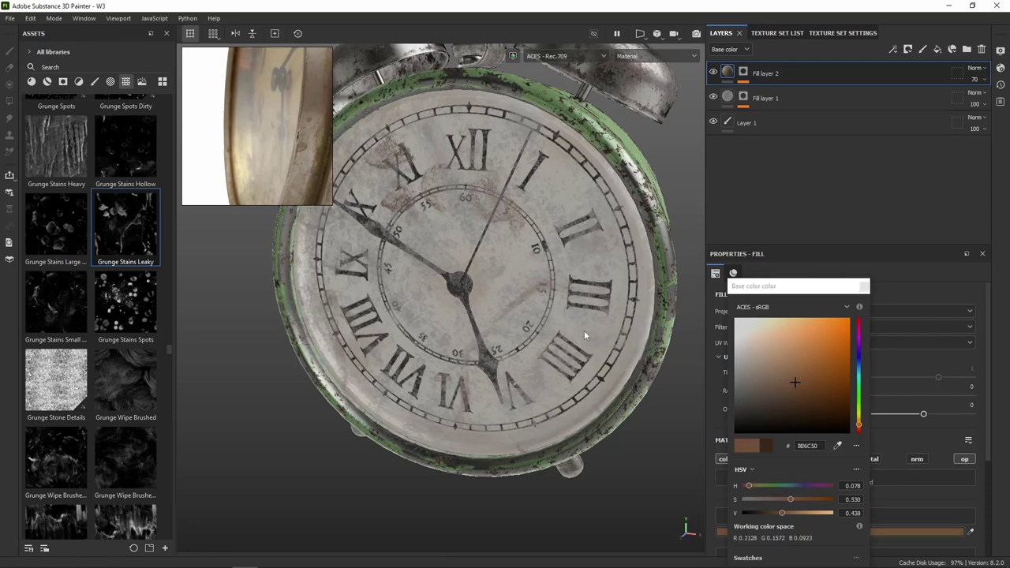
pyautogui.moveTo(585, 332)
pyautogui.keyDown('alt'); pyautogui.mouseDown()
pyautogui.moveTo(513, 271)
pyautogui.moveTo(525, 133)
pyautogui.mouseUp(); pyautogui.keyUp('alt')
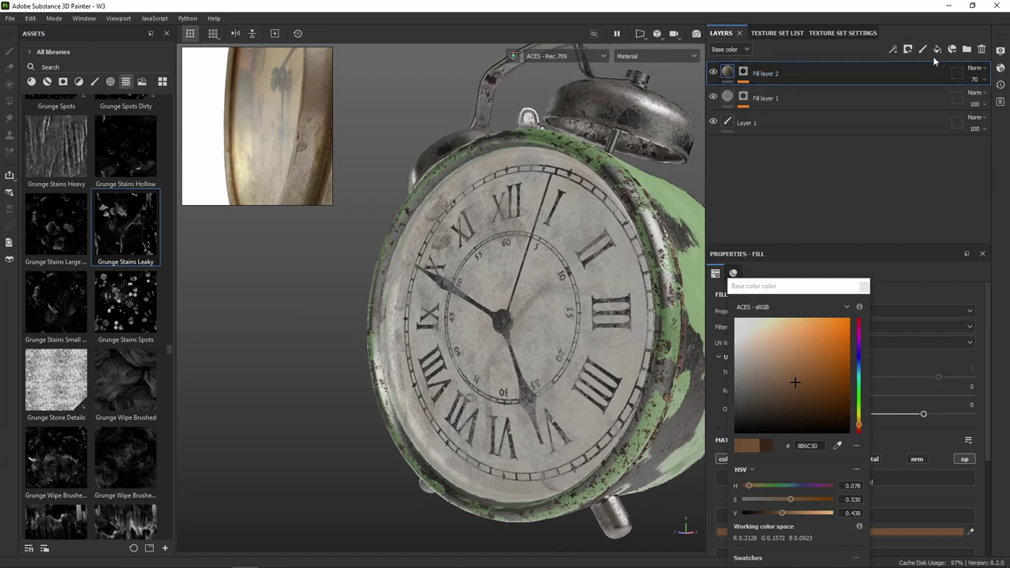
pyautogui.click(892, 197)
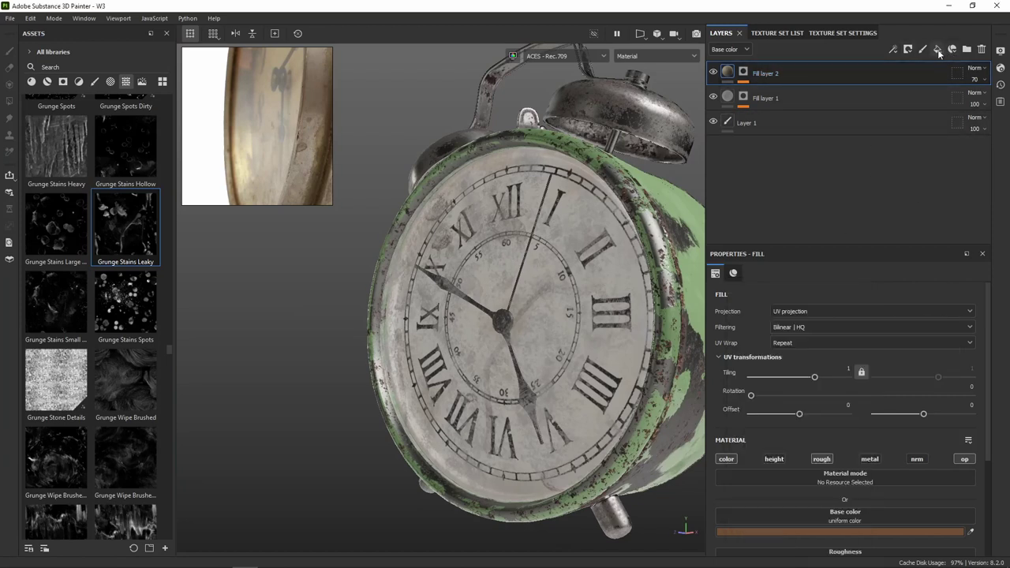
# Add Fill layer 3 with height, metal and normal off, opacity on, roughness about 0.81.
pyautogui.click(938, 49)
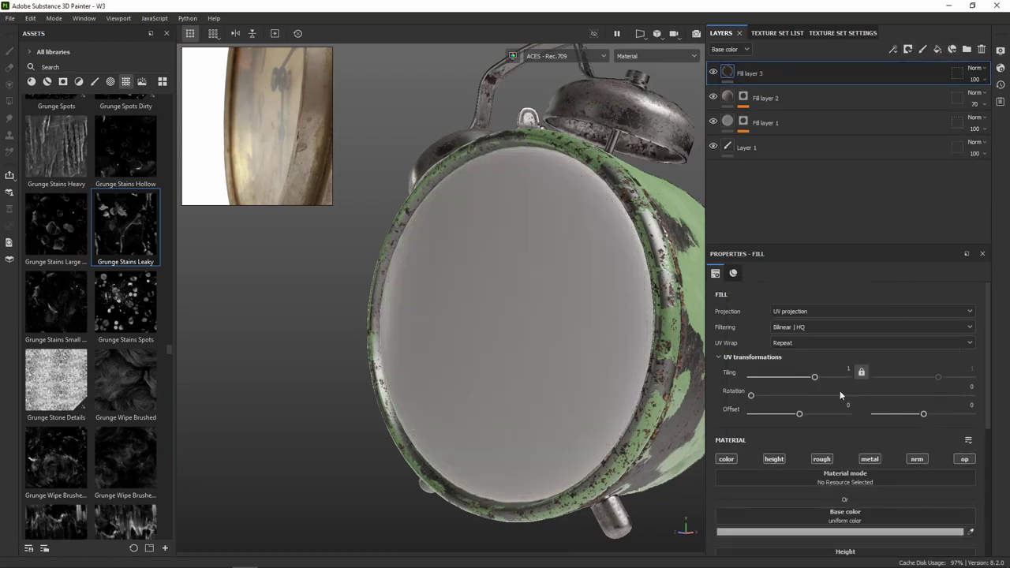
pyautogui.click(774, 459)
pyautogui.click(869, 458)
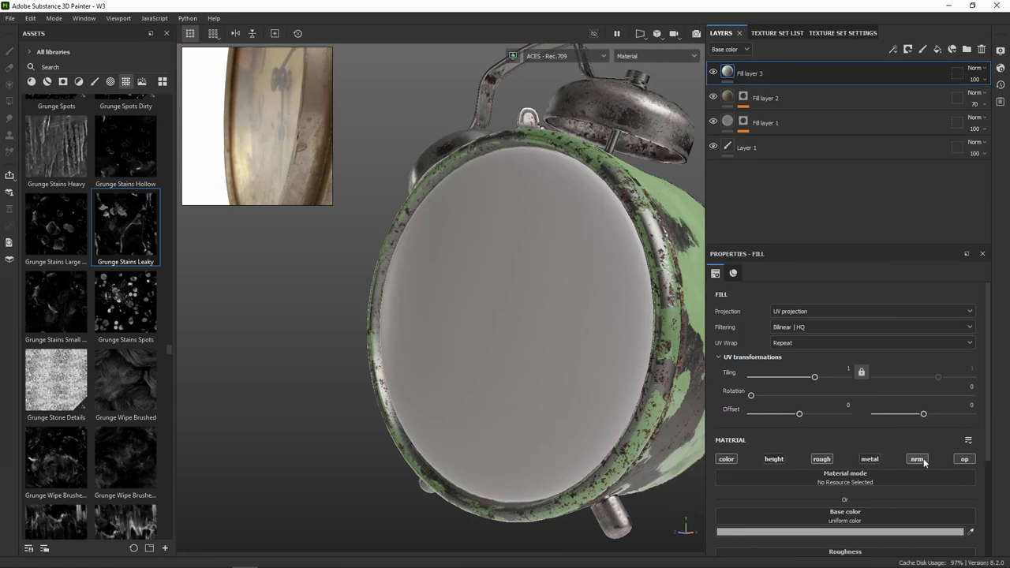
pyautogui.click(917, 459)
pyautogui.click(965, 460)
pyautogui.scroll(-3, 861, 474)
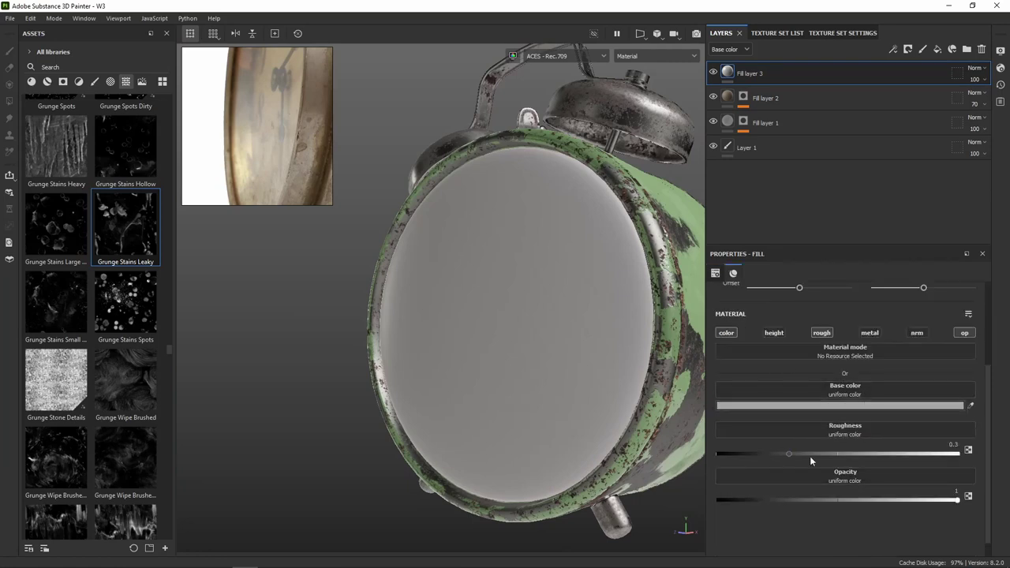
pyautogui.moveTo(892, 457); pyautogui.dragTo(914, 455)
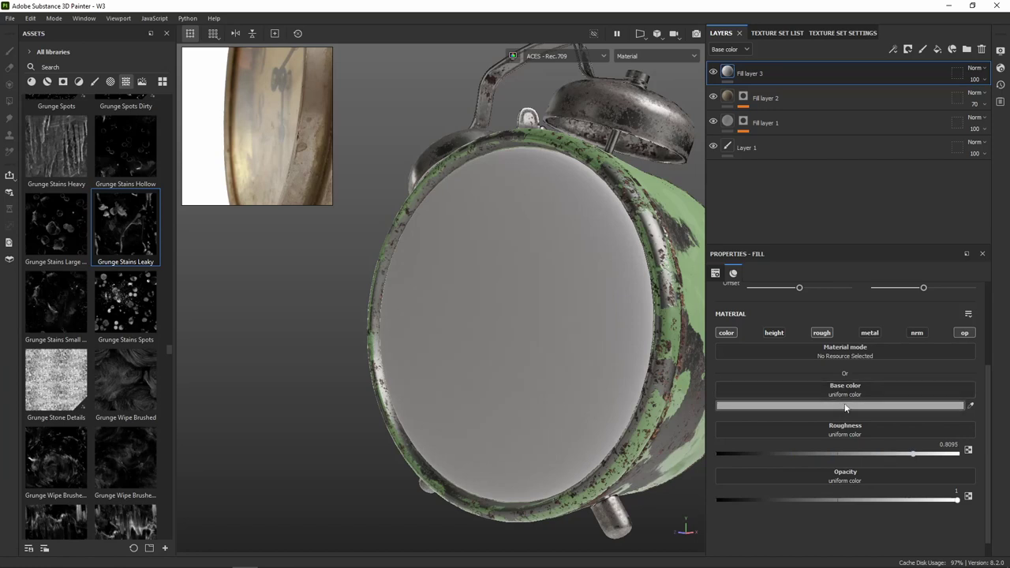
# Set Fill layer 3's base colour to reddish brown #784705.
pyautogui.click(842, 406)
pyautogui.moveTo(830, 385); pyautogui.dragTo(855, 398)
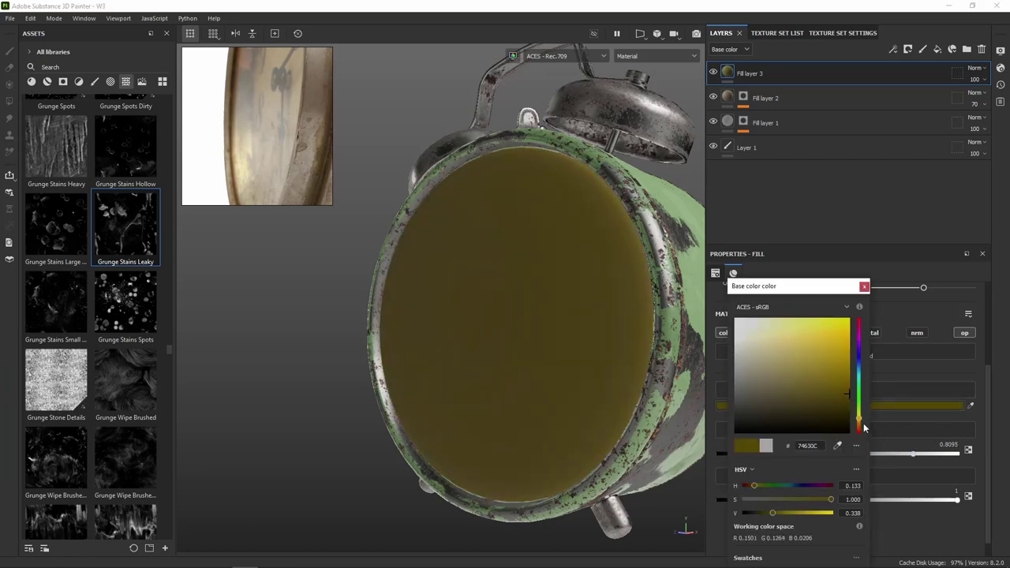
pyautogui.moveTo(861, 424); pyautogui.dragTo(861, 427)
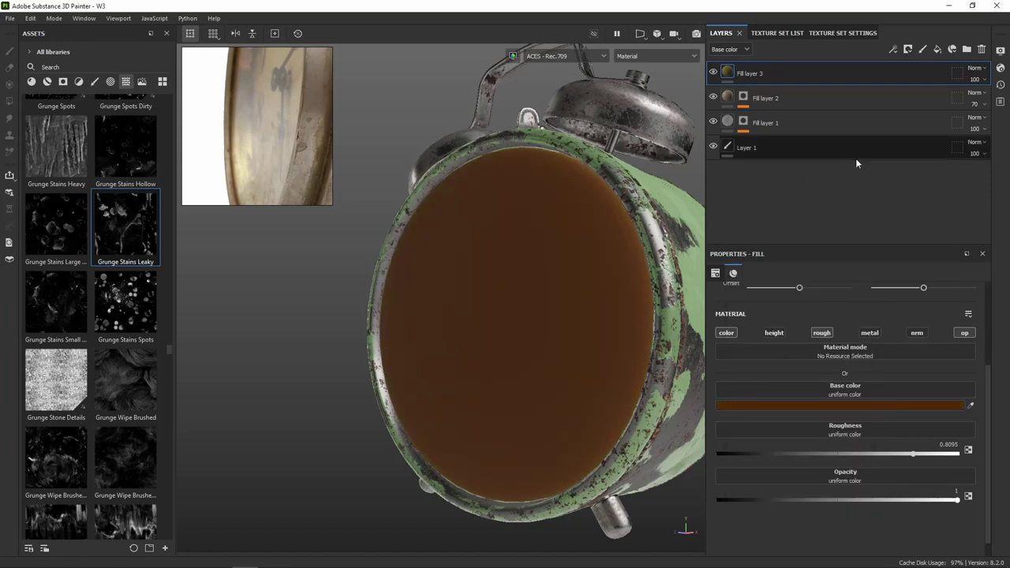
pyautogui.rightClick(732, 73)
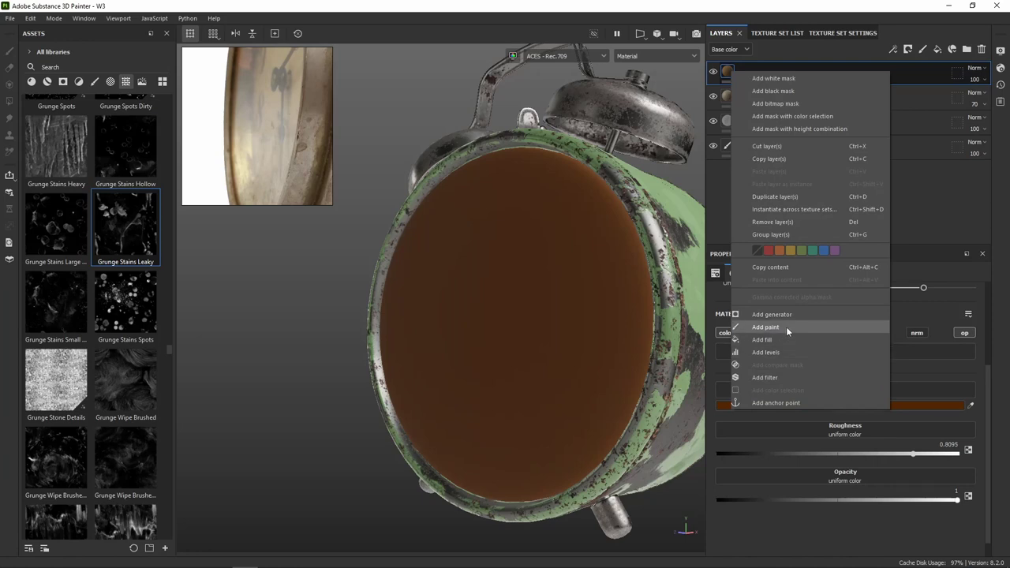
# Give Fill layer 3 a black mask containing a paint effect.
pyautogui.click(786, 327)
pyautogui.click(730, 75)
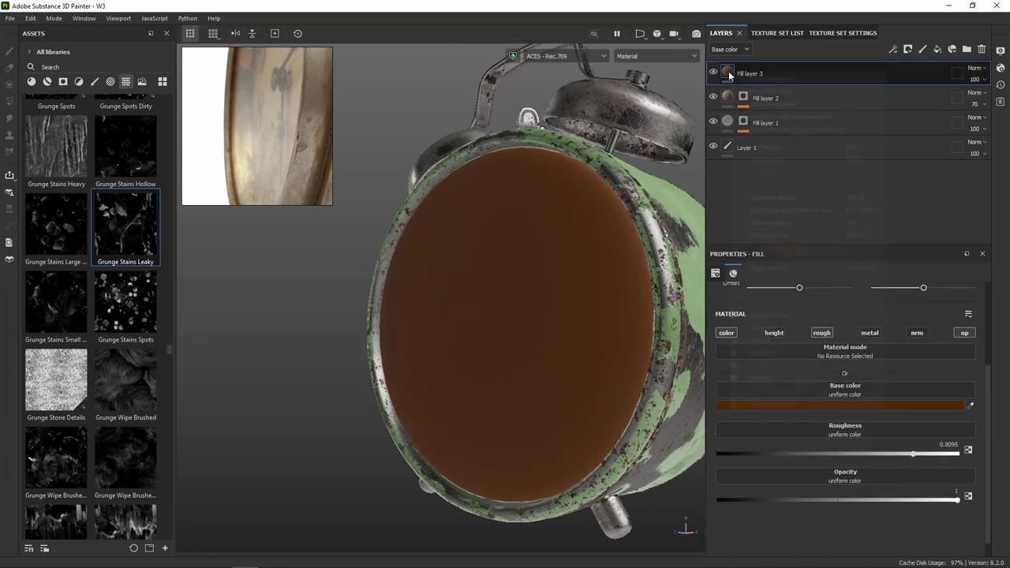
pyautogui.rightClick(730, 75)
pyautogui.click(775, 93)
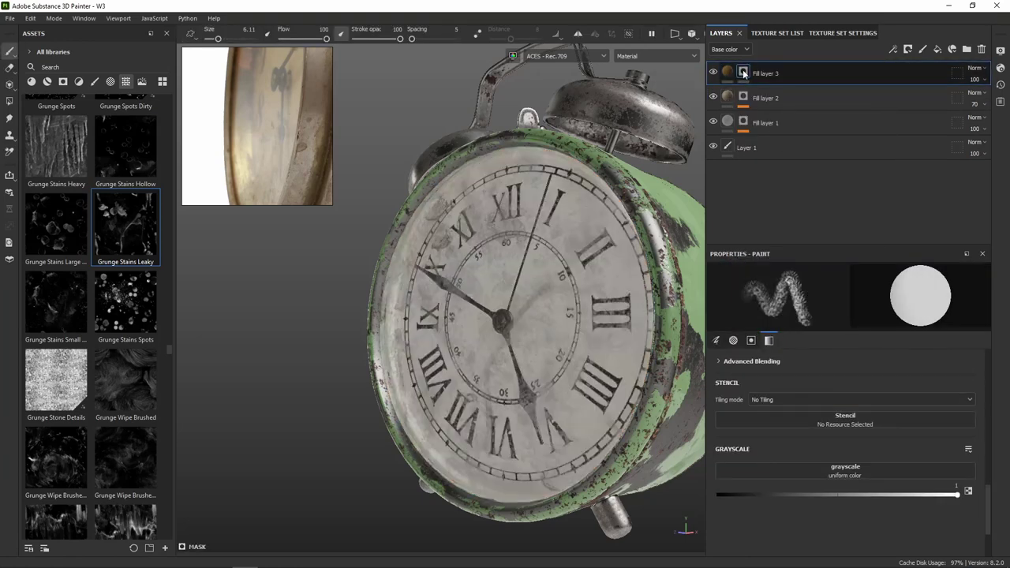
pyautogui.rightClick(744, 74)
pyautogui.click(795, 423)
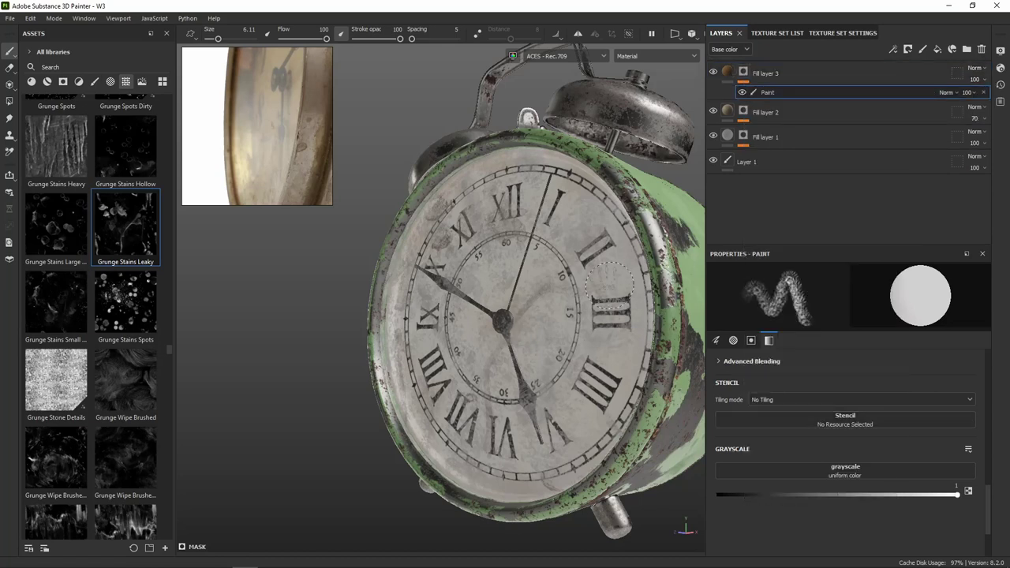
# Filter the Assets panel to Brushes and browse the brush presets.
pyautogui.click(95, 82)
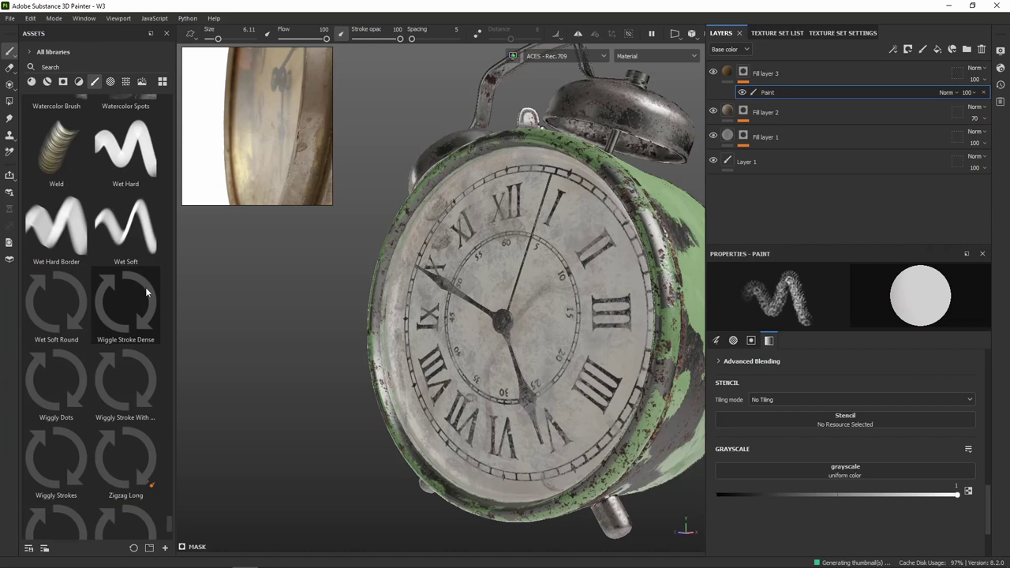
pyautogui.scroll(-3, 115, 336)
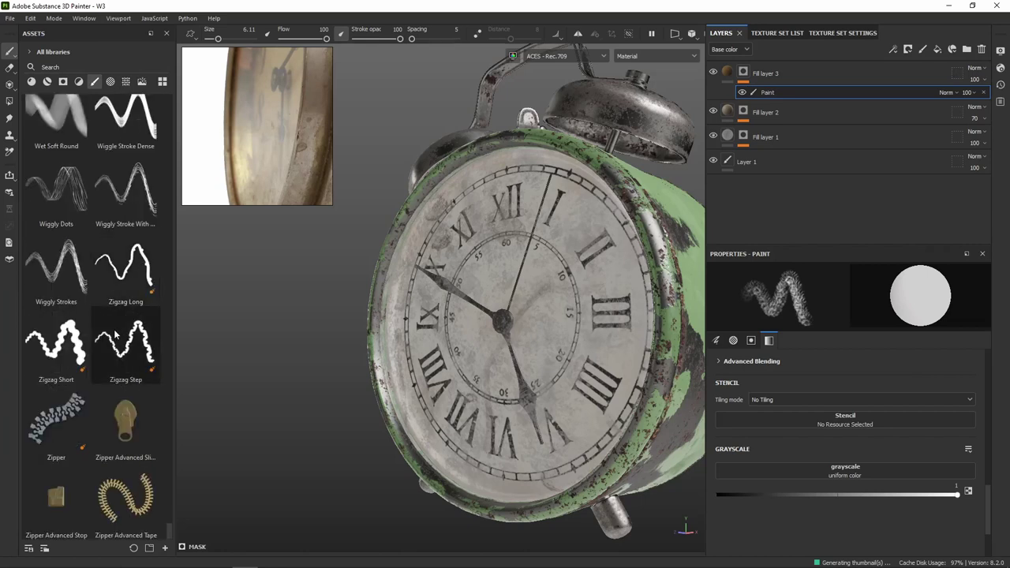
pyautogui.scroll(5, 123, 324)
pyautogui.scroll(5, 126, 305)
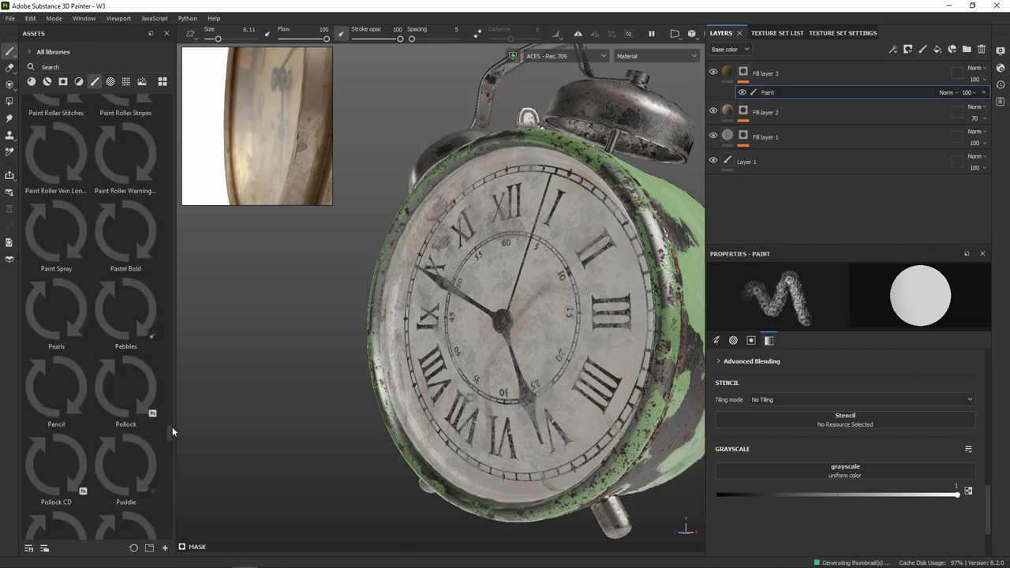
pyautogui.moveTo(170, 378)
pyautogui.mouseDown()
pyautogui.moveTo(216, 118)
pyautogui.moveTo(208, 179)
pyautogui.mouseUp()
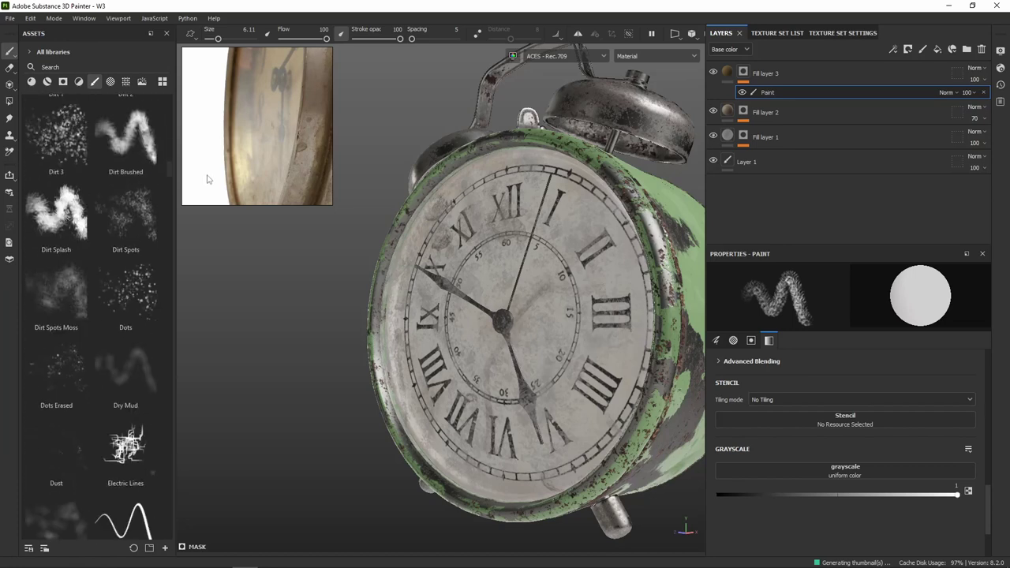
pyautogui.scroll(3, 101, 219)
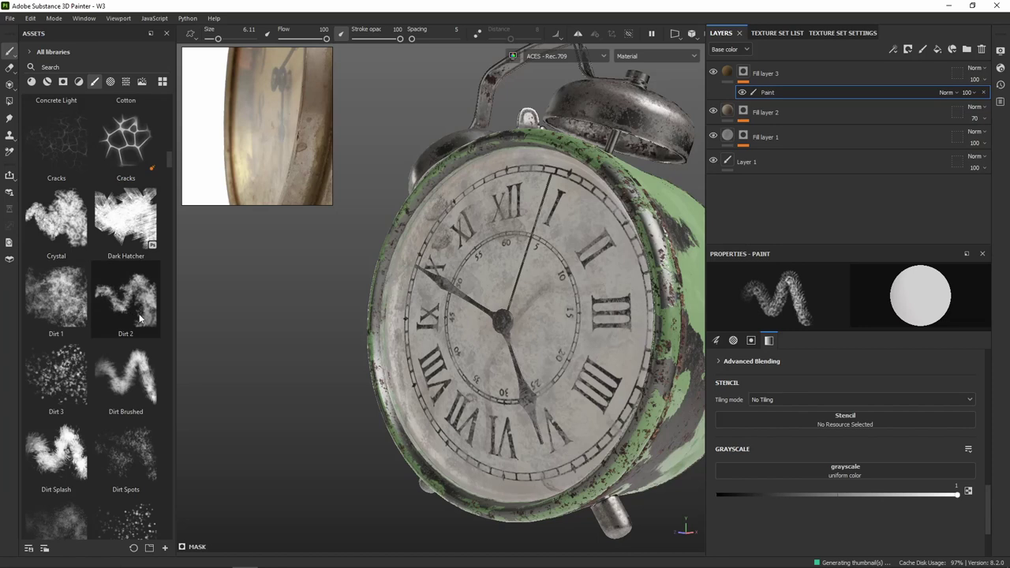
pyautogui.moveTo(56, 296)
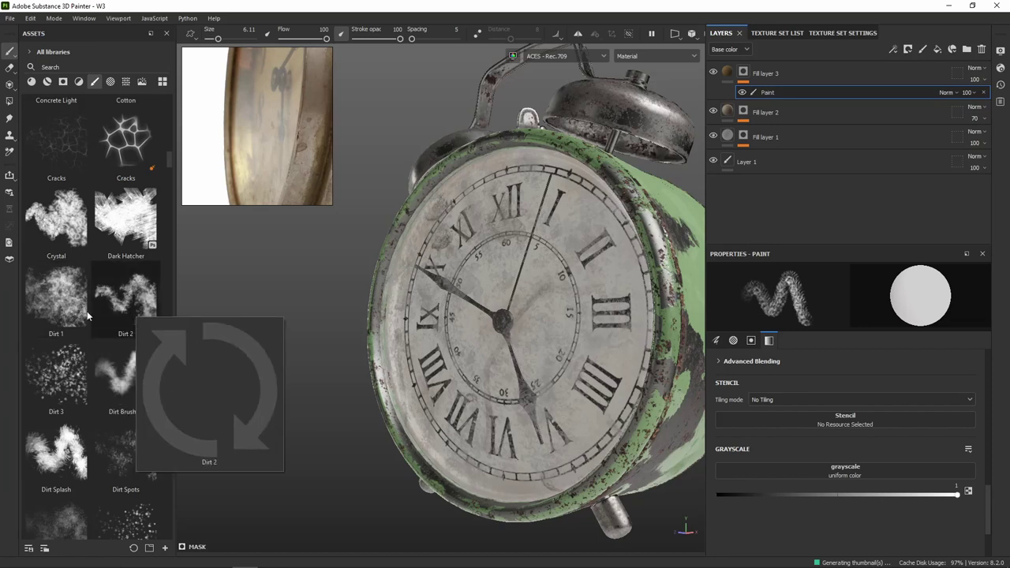
# Select the Dirt 2 brush, dab dirt near the XII numeral, and shrink size to 13.5.
pyautogui.click(73, 315)
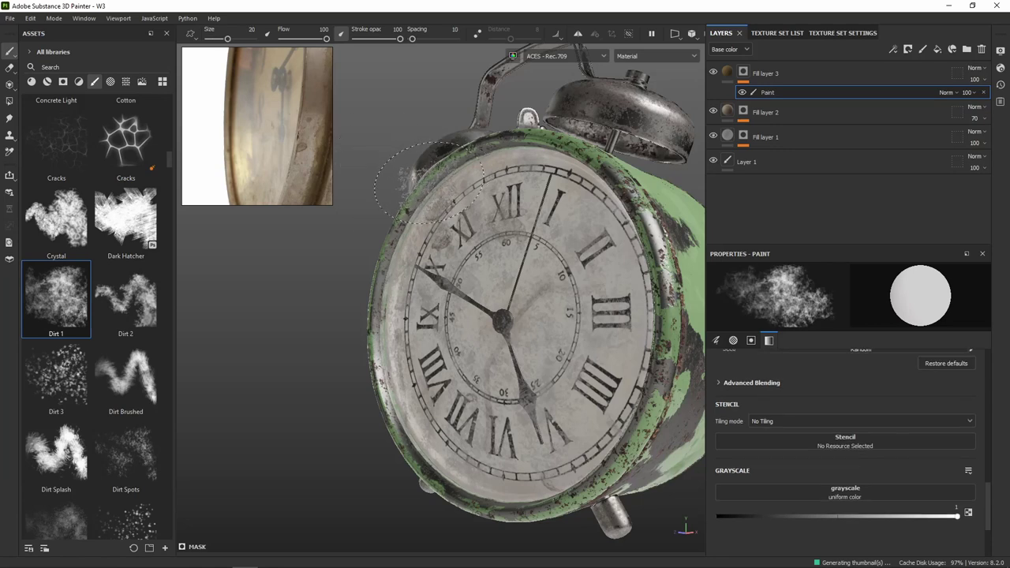
pyautogui.keyDown('alt'); pyautogui.moveTo(426, 181); pyautogui.dragTo(418, 207); pyautogui.keyUp('alt')
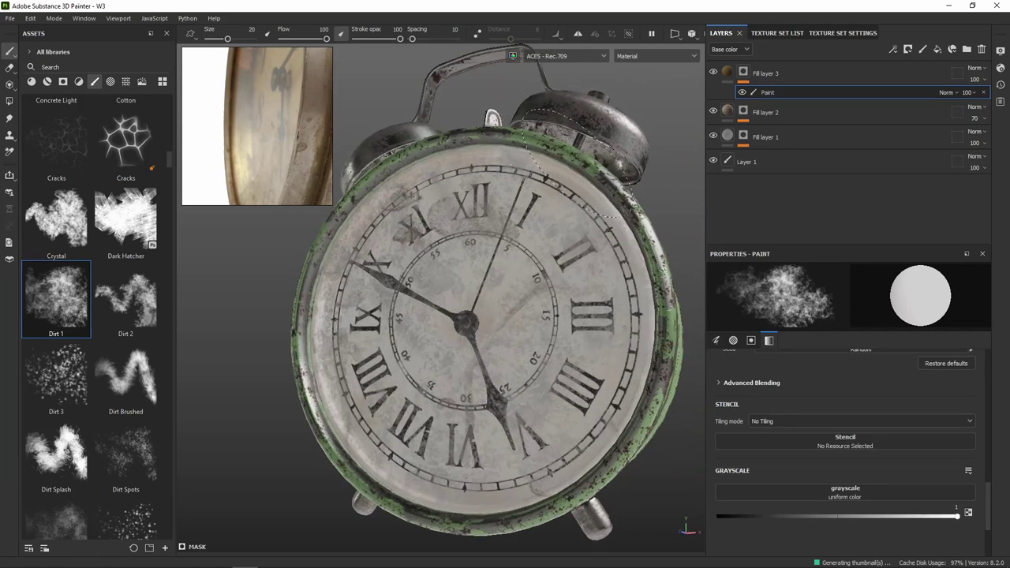
pyautogui.keyDown('alt'); pyautogui.moveTo(631, 214); pyautogui.dragTo(616, 237); pyautogui.keyUp('alt')
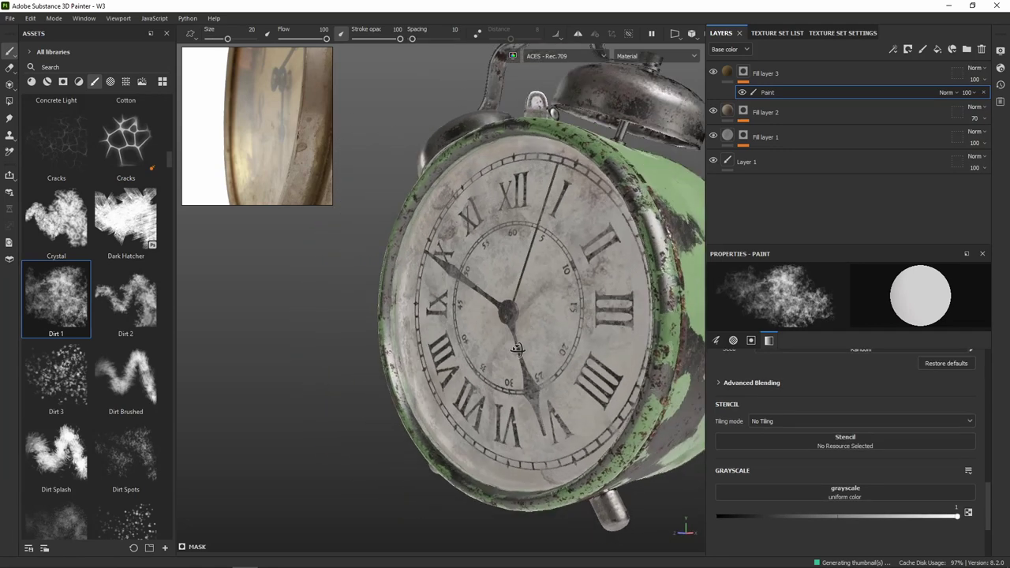
pyautogui.scroll(2, 600, 252)
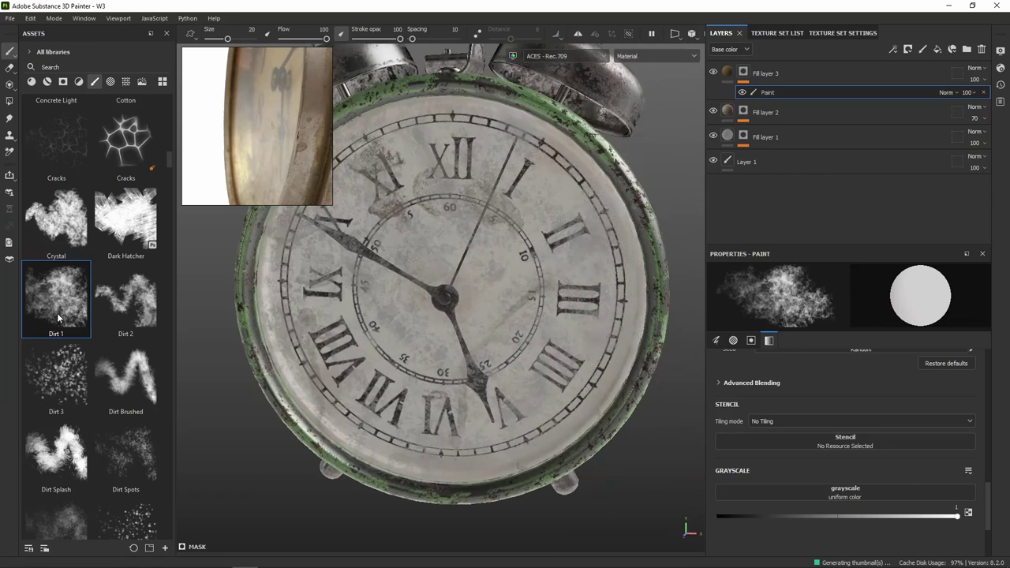
pyautogui.click(126, 296)
pyautogui.click(581, 180)
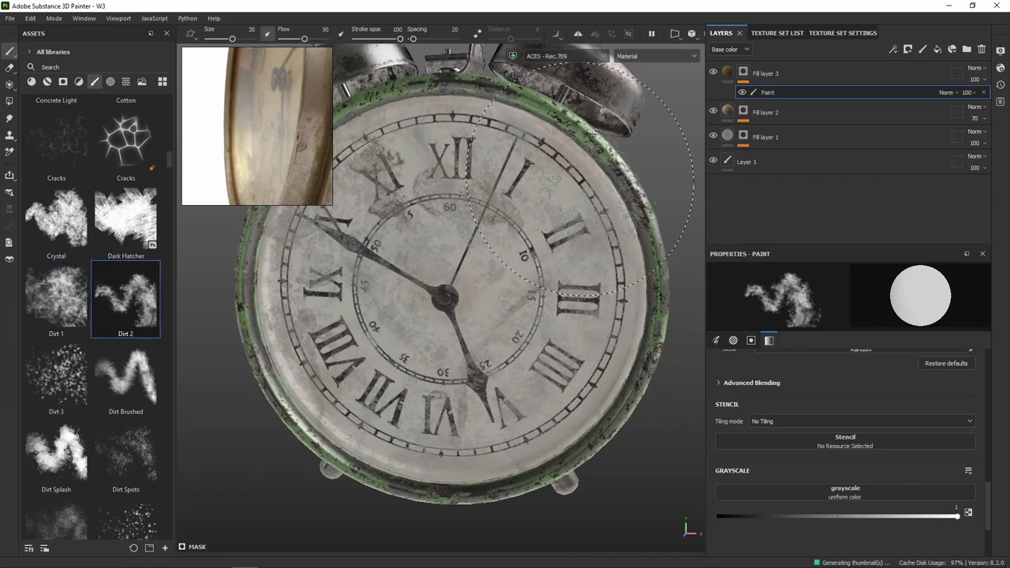
pyautogui.click(580, 180)
pyautogui.keyDown('ctrl'); pyautogui.moveTo(580, 180); pyautogui.dragTo(513, 180, button='right'); pyautogui.keyUp('ctrl')
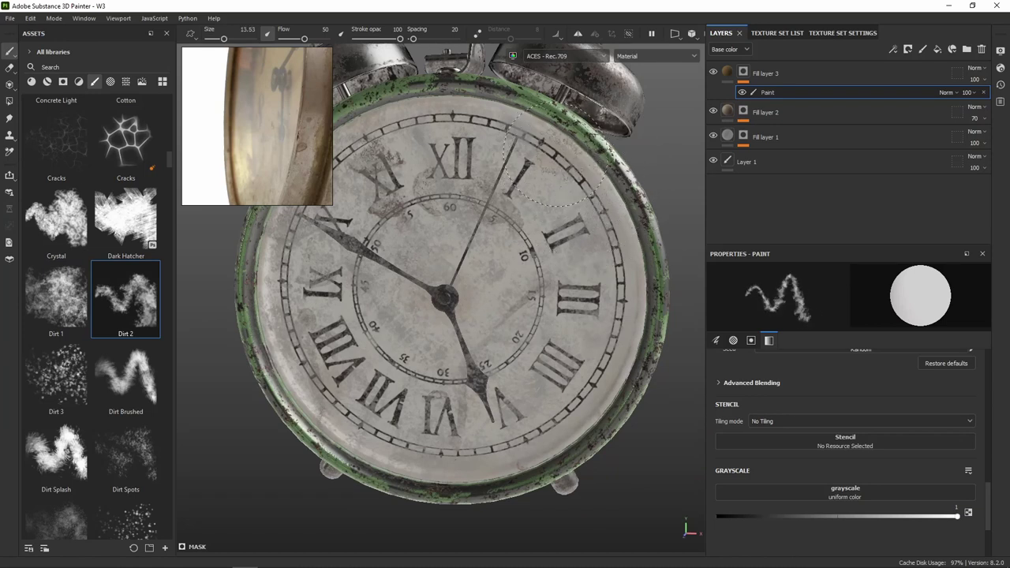
# Paint dirt stains along the right, lower-right and top rim of the dial.
pyautogui.moveTo(573, 151)
pyautogui.mouseDown()
pyautogui.moveTo(570, 164)
pyautogui.moveTo(628, 194)
pyautogui.mouseUp()
pyautogui.moveTo(631, 245); pyautogui.dragTo(653, 320)
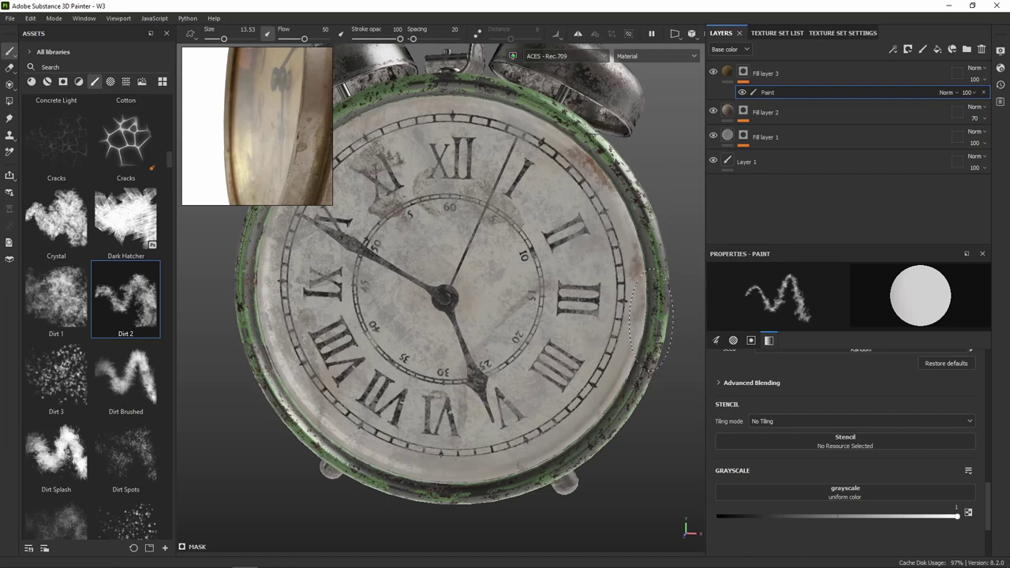
pyautogui.moveTo(631, 353)
pyautogui.mouseDown()
pyautogui.moveTo(598, 409)
pyautogui.moveTo(620, 385)
pyautogui.moveTo(524, 465)
pyautogui.mouseUp()
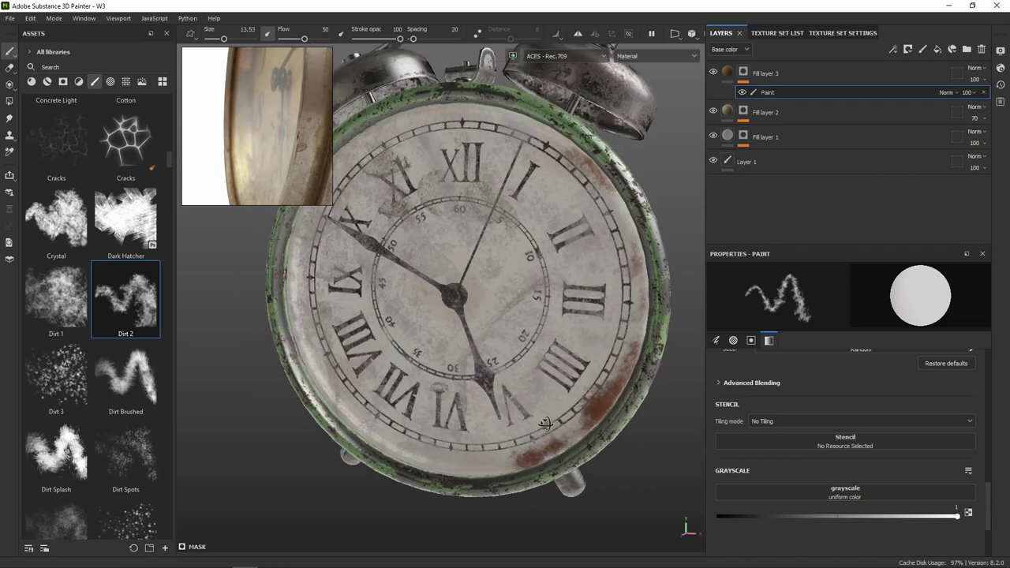
pyautogui.keyDown('alt'); pyautogui.moveTo(557, 365); pyautogui.dragTo(592, 307); pyautogui.keyUp('alt')
pyautogui.moveTo(534, 466)
pyautogui.mouseDown()
pyautogui.moveTo(598, 434)
pyautogui.moveTo(521, 211)
pyautogui.mouseUp()
pyautogui.moveTo(418, 188)
pyautogui.mouseDown()
pyautogui.moveTo(469, 189)
pyautogui.moveTo(438, 180)
pyautogui.mouseUp()
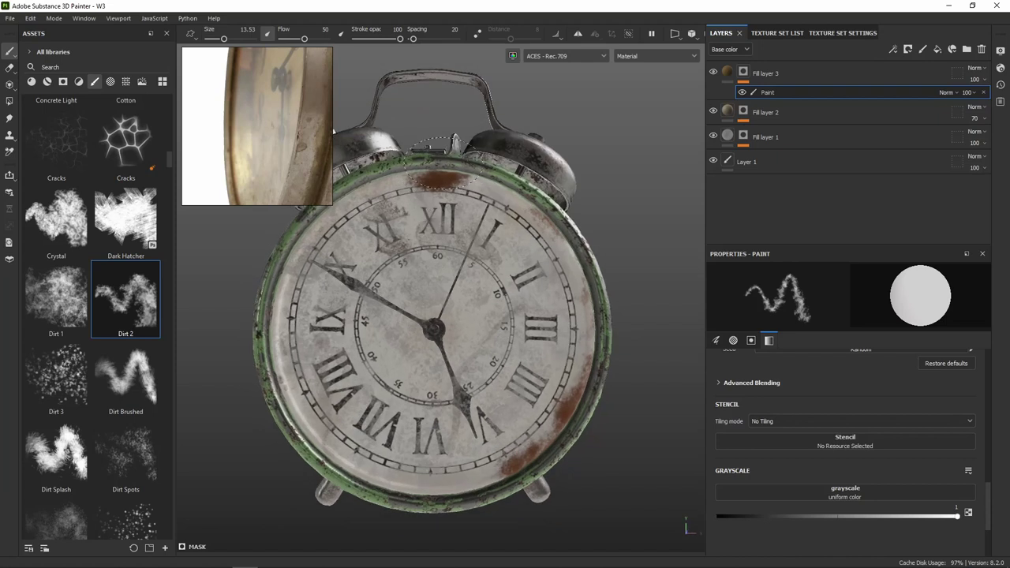
pyautogui.moveTo(489, 188); pyautogui.dragTo(541, 207)
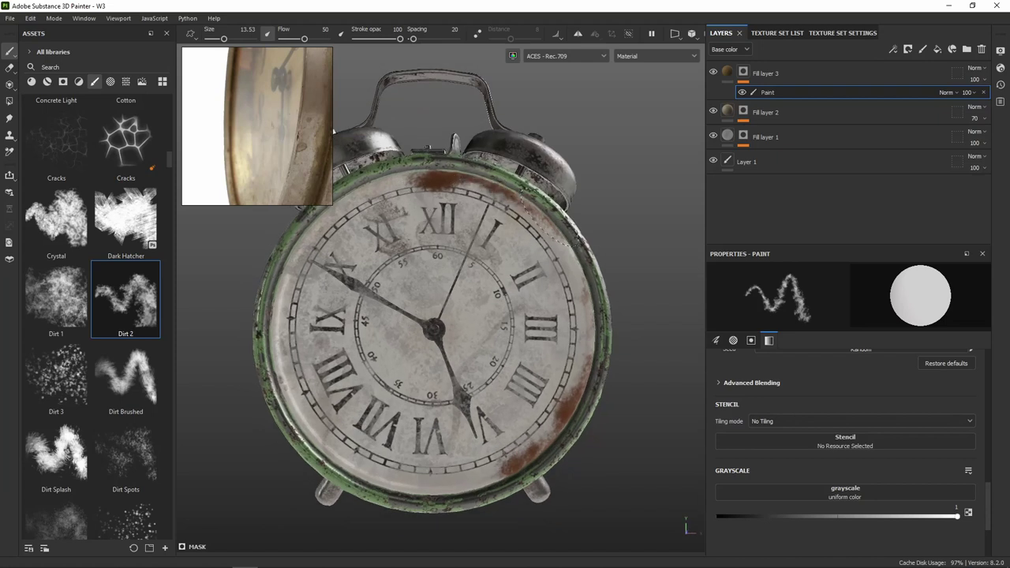
# Paint dirt stains down the left, upper-left and lower-left rim of the dial.
pyautogui.moveTo(328, 229)
pyautogui.mouseDown()
pyautogui.moveTo(280, 355)
pyautogui.moveTo(288, 394)
pyautogui.mouseUp()
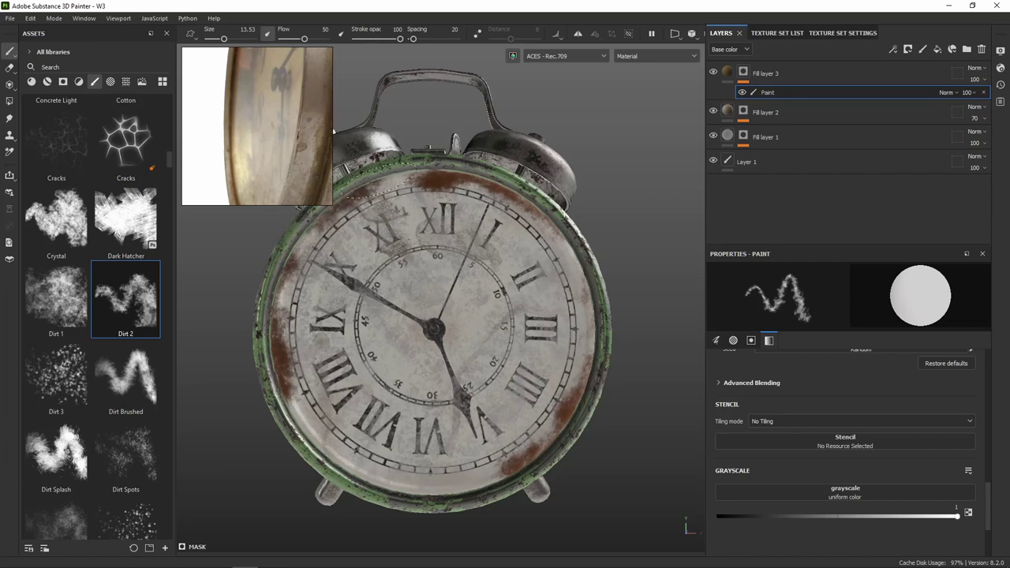
pyautogui.moveTo(379, 177); pyautogui.dragTo(316, 231)
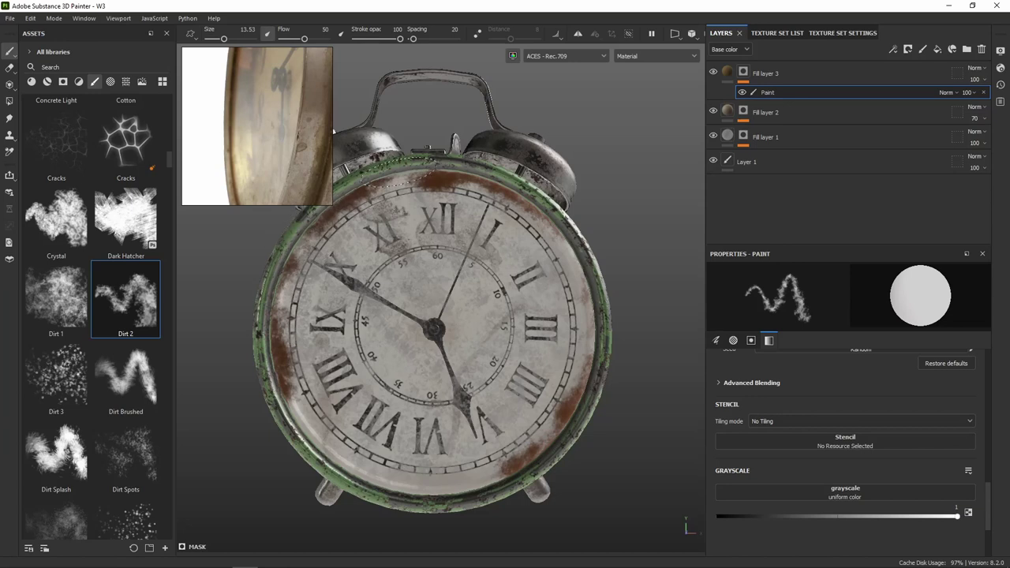
pyautogui.keyDown('alt'); pyautogui.moveTo(419, 170); pyautogui.dragTo(402, 341); pyautogui.keyUp('alt')
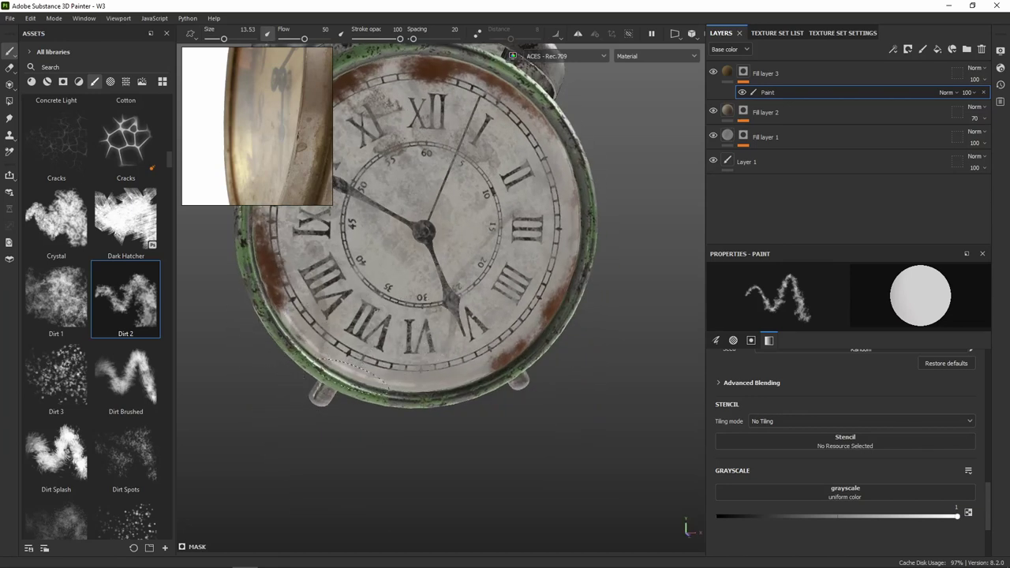
pyautogui.moveTo(383, 379)
pyautogui.mouseDown()
pyautogui.moveTo(347, 353)
pyautogui.moveTo(511, 364)
pyautogui.mouseUp()
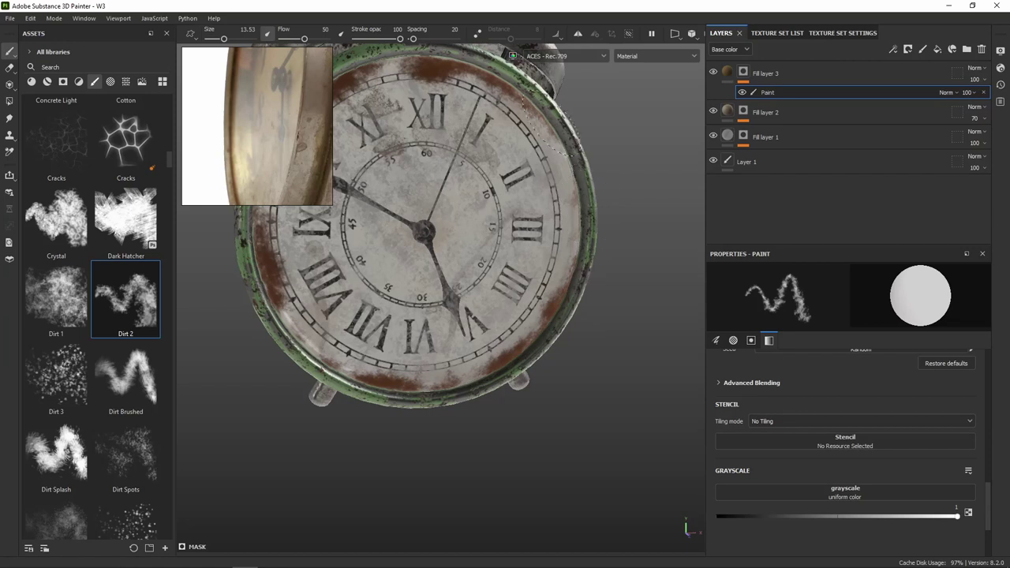
pyautogui.moveTo(573, 276)
pyautogui.keyDown('alt'); pyautogui.mouseDown()
pyautogui.moveTo(313, 371)
pyautogui.moveTo(335, 365)
pyautogui.moveTo(367, 392)
pyautogui.mouseUp(); pyautogui.keyUp('alt')
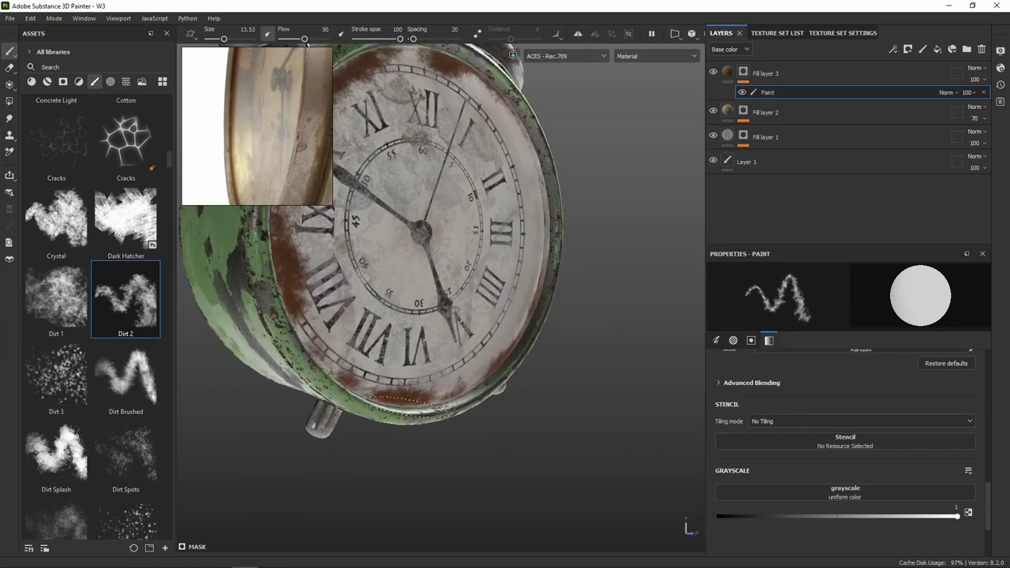
pyautogui.keyDown('alt'); pyautogui.moveTo(520, 364); pyautogui.dragTo(458, 366); pyautogui.keyUp('alt')
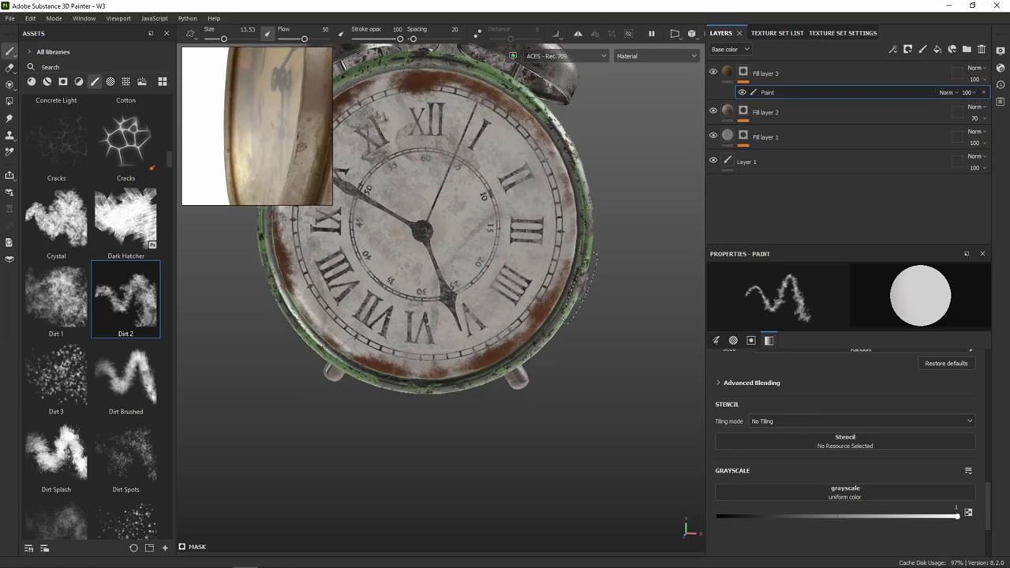
pyautogui.keyDown('alt'); pyautogui.moveTo(576, 277); pyautogui.dragTo(513, 200); pyautogui.keyUp('alt')
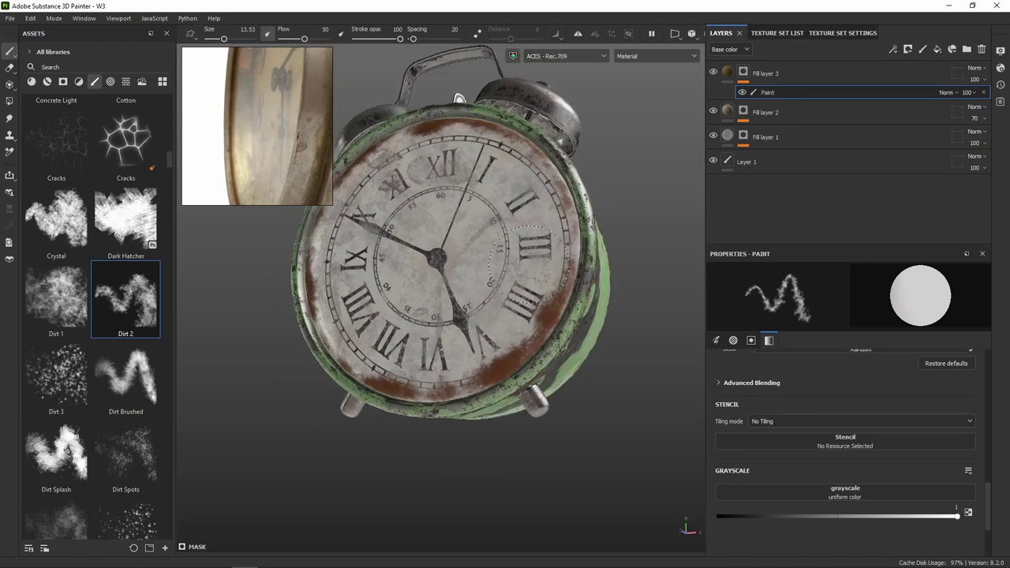
pyautogui.scroll(-3, 537, 244)
pyautogui.keyDown('alt'); pyautogui.moveTo(537, 245); pyautogui.dragTo(551, 266); pyautogui.keyUp('alt')
# Sample a lighter tan #8C7458 from the reference as Fill layer 3's base colour.
pyautogui.keyDown('alt'); pyautogui.moveTo(551, 266); pyautogui.dragTo(603, 286, button='middle'); pyautogui.keyUp('alt')
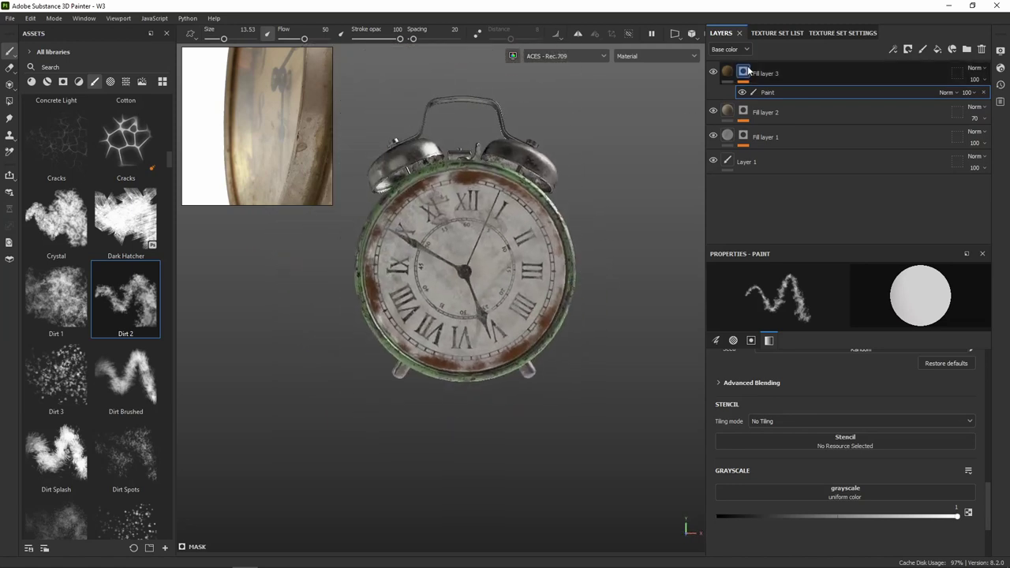
pyautogui.click(727, 73)
pyautogui.click(818, 405)
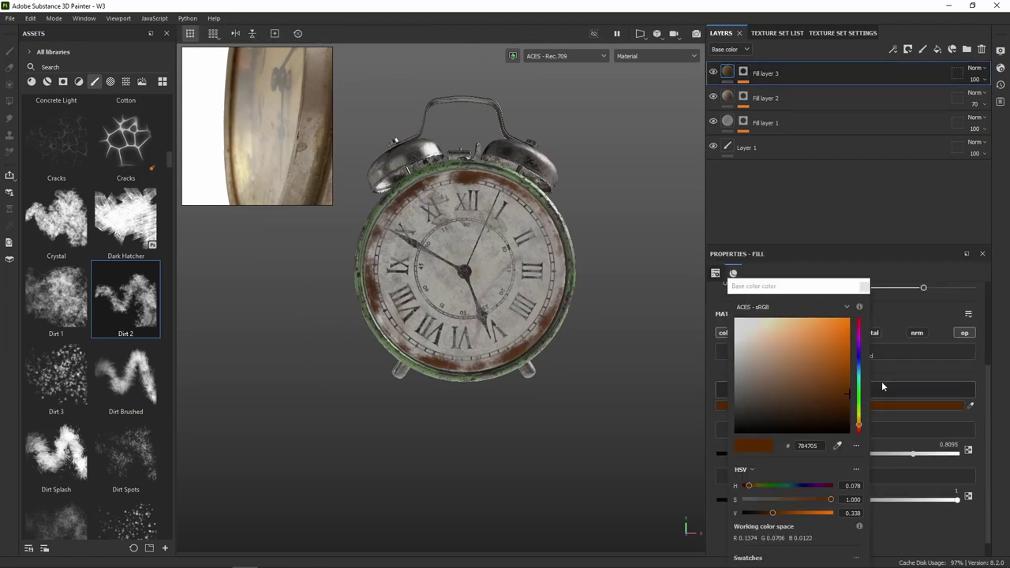
pyautogui.click(836, 449)
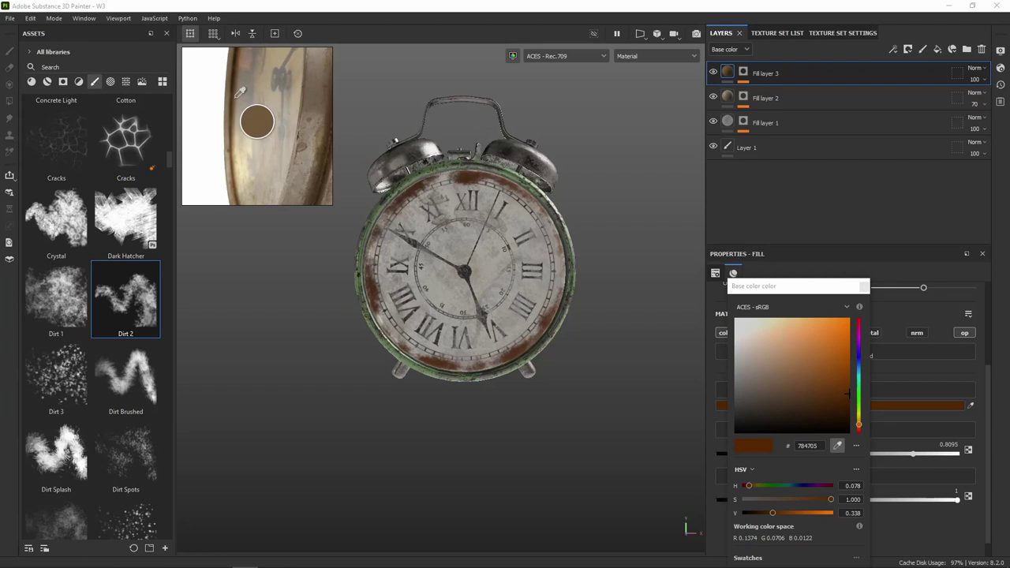
pyautogui.click(240, 92)
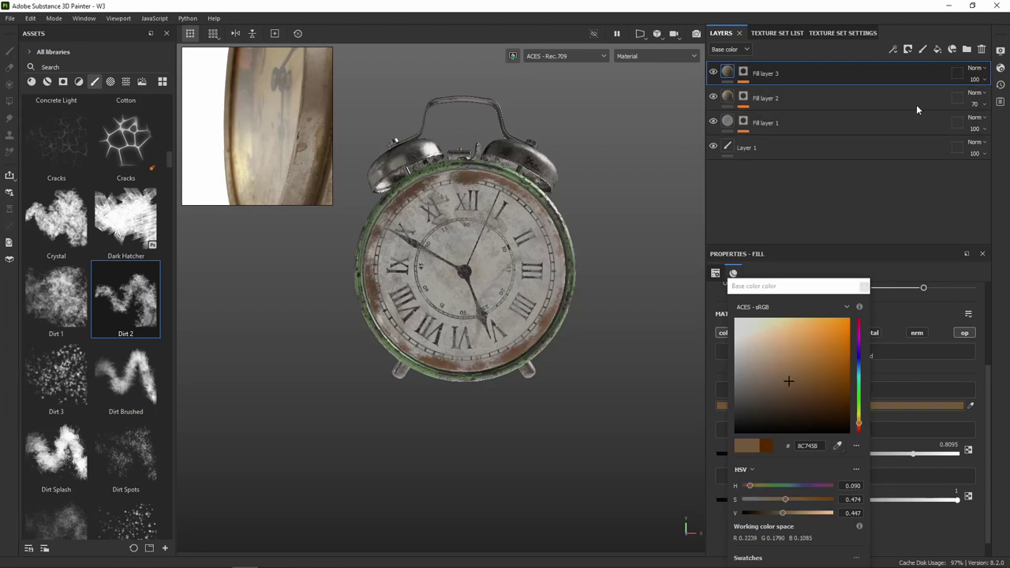
# Set Fill layer 3's blend mode to Multiply and return to its paint mask.
pyautogui.click(977, 68)
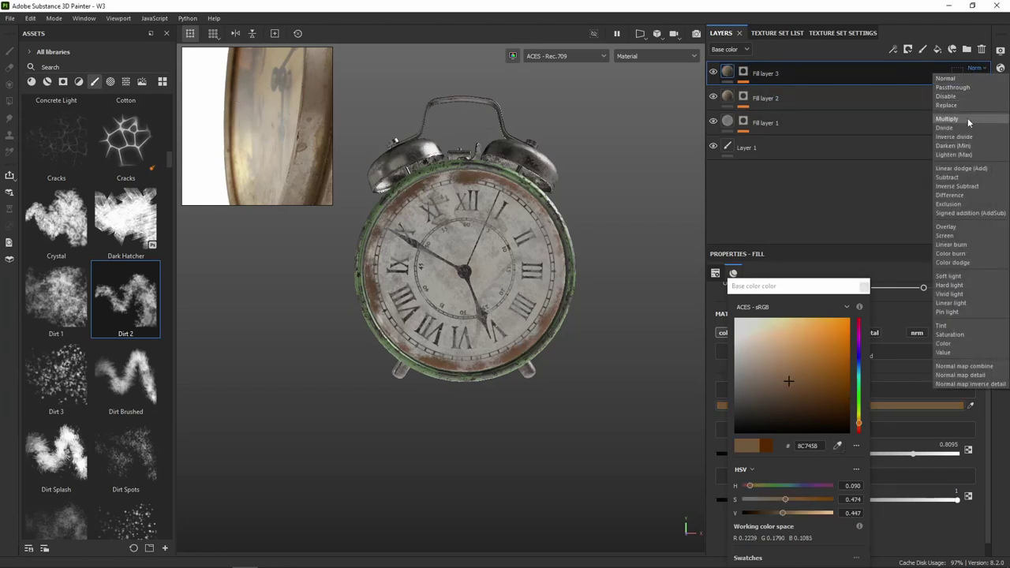
pyautogui.click(968, 118)
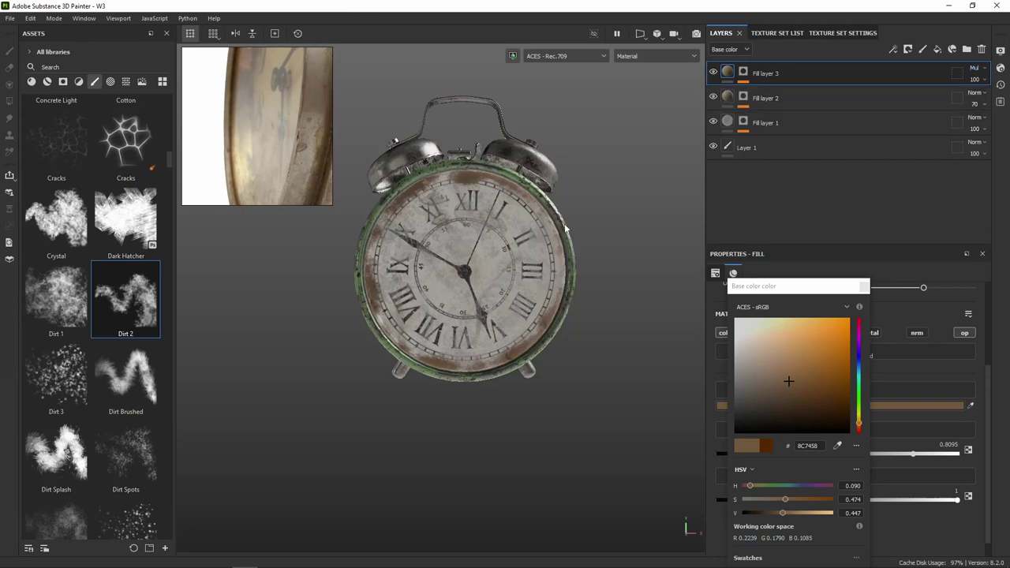
pyautogui.scroll(3, 544, 214)
pyautogui.keyDown('alt'); pyautogui.moveTo(510, 198); pyautogui.dragTo(489, 240); pyautogui.keyUp('alt')
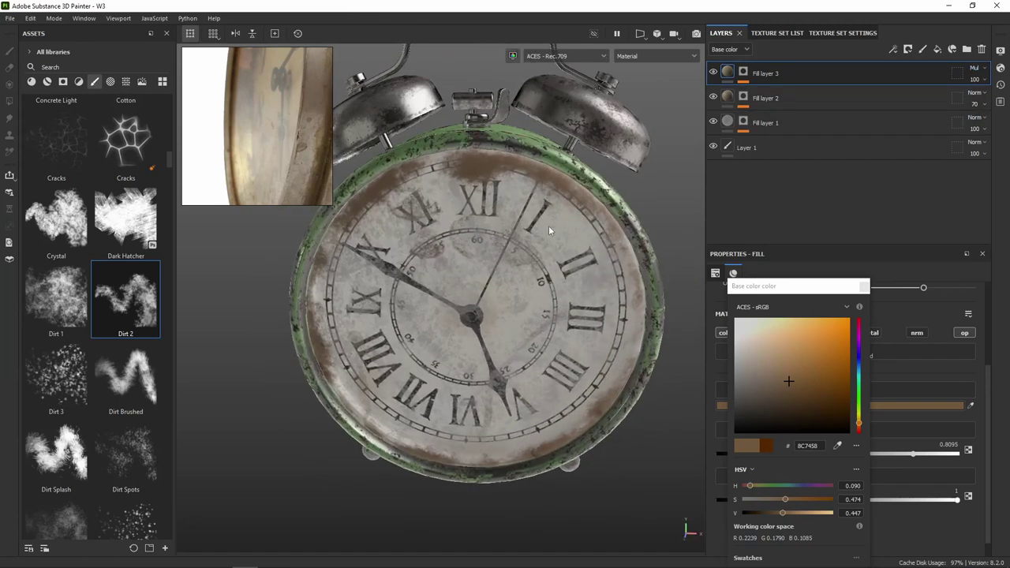
pyautogui.rightClick(742, 72)
pyautogui.click(782, 106)
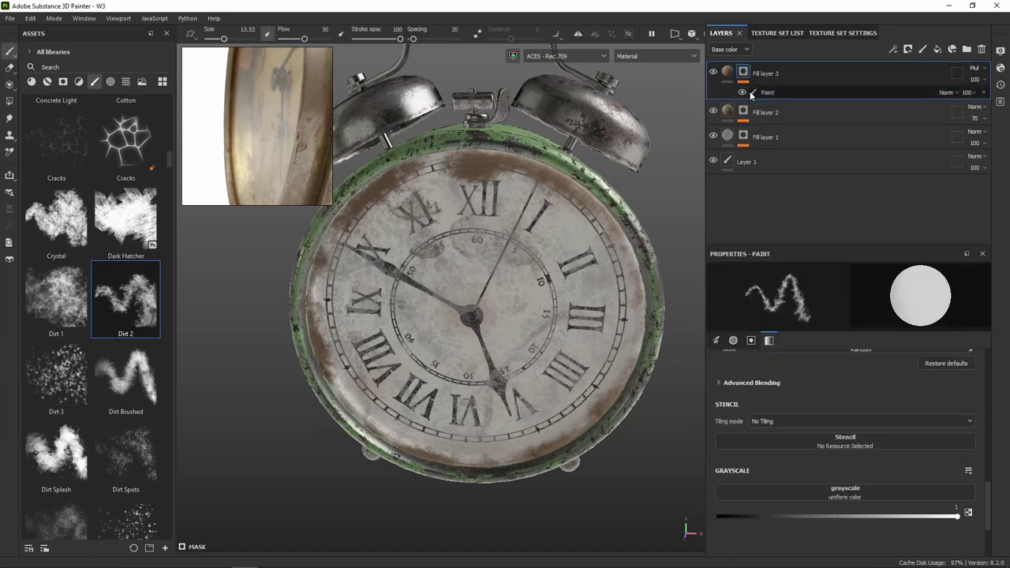
# Make the Paint effect brush paint black (grayscale 0) at flow 15.
pyautogui.click(757, 93)
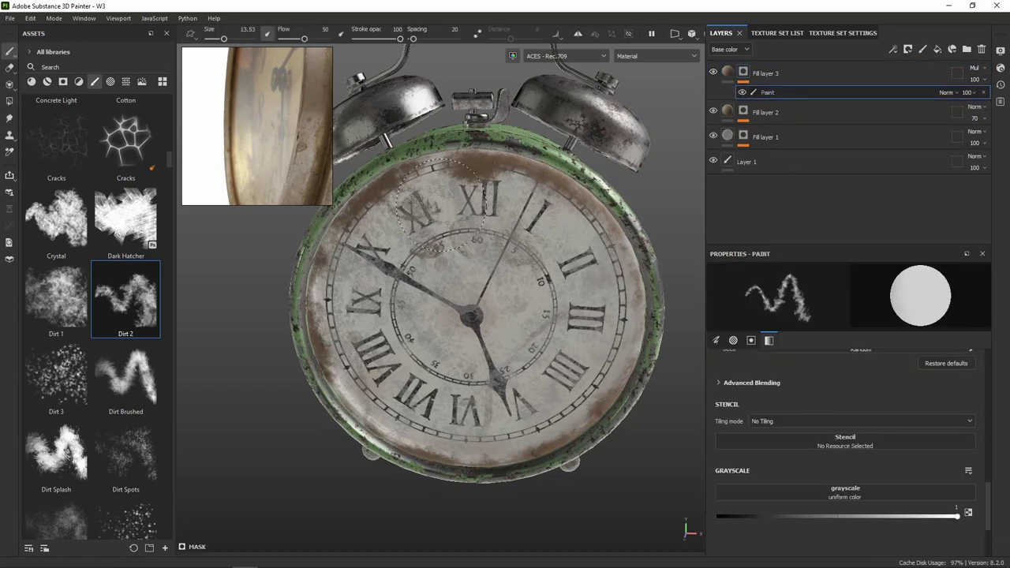
pyautogui.press('x')
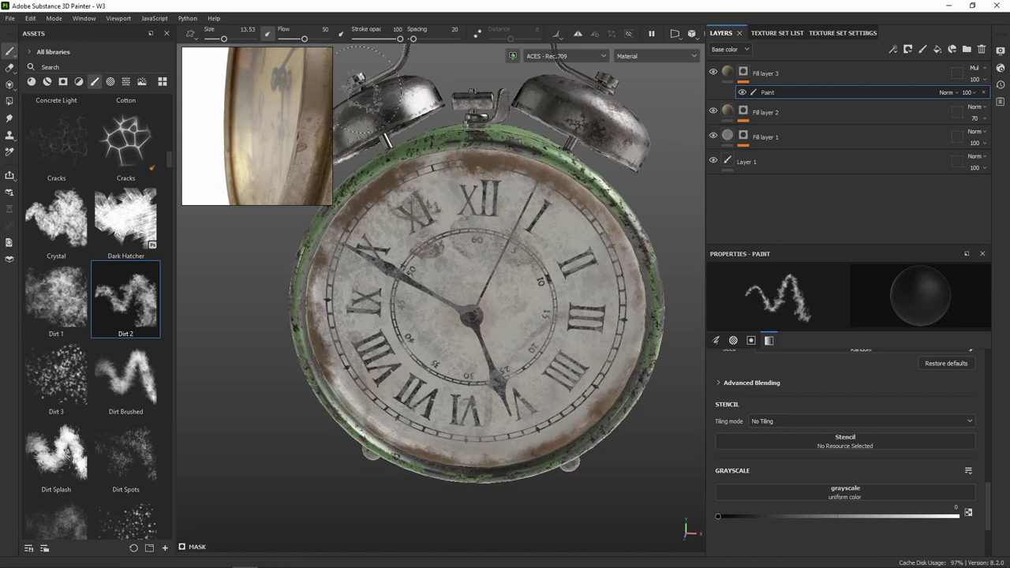
pyautogui.moveTo(304, 38); pyautogui.dragTo(289, 37)
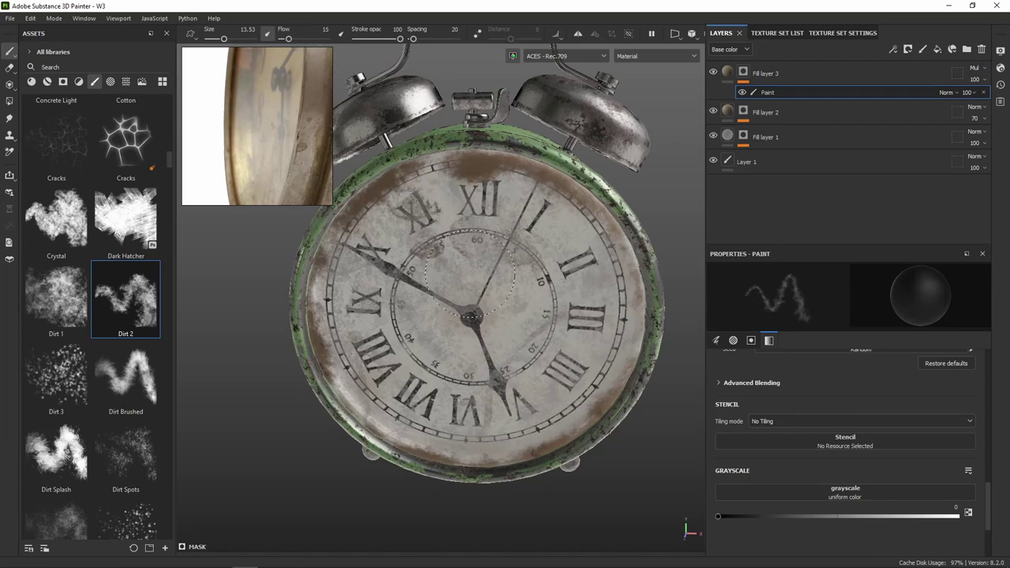
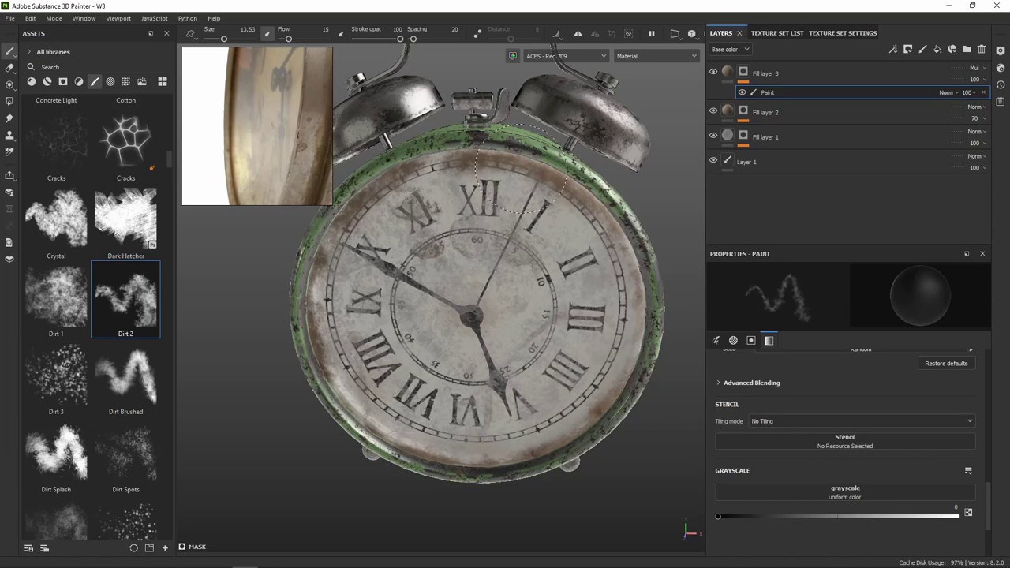
# Select Fill layer 3 and change its base colour to a warm rusty brown, B3824C.
pyautogui.moveTo(565, 236)
pyautogui.keyDown('alt'); pyautogui.mouseDown()
pyautogui.moveTo(435, 260)
pyautogui.moveTo(668, 255)
pyautogui.moveTo(606, 234)
pyautogui.moveTo(351, 395)
pyautogui.mouseUp(); pyautogui.keyUp('alt')
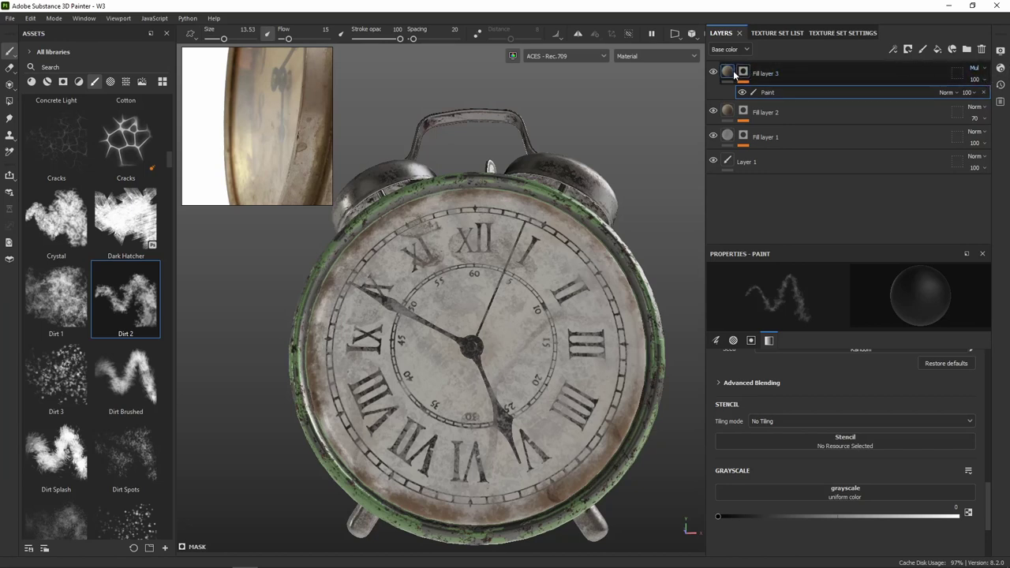
pyautogui.click(767, 74)
pyautogui.click(979, 69)
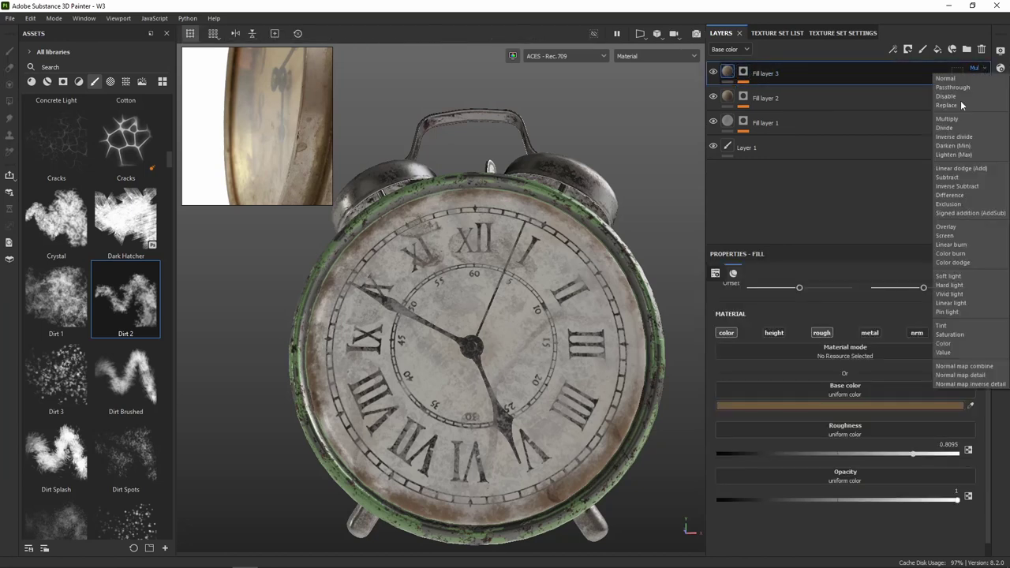
pyautogui.click(878, 408)
pyautogui.click(801, 368)
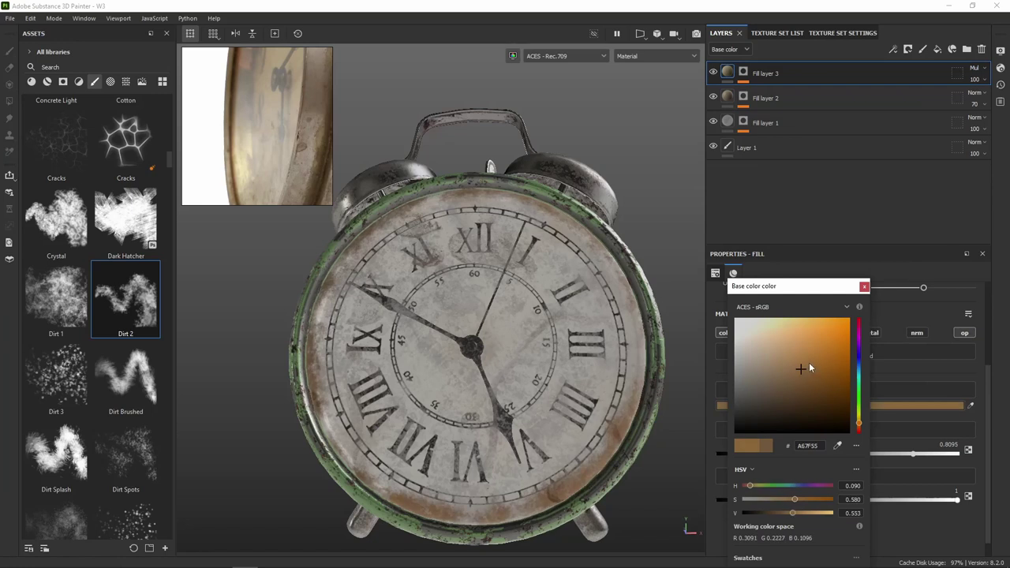
pyautogui.click(810, 364)
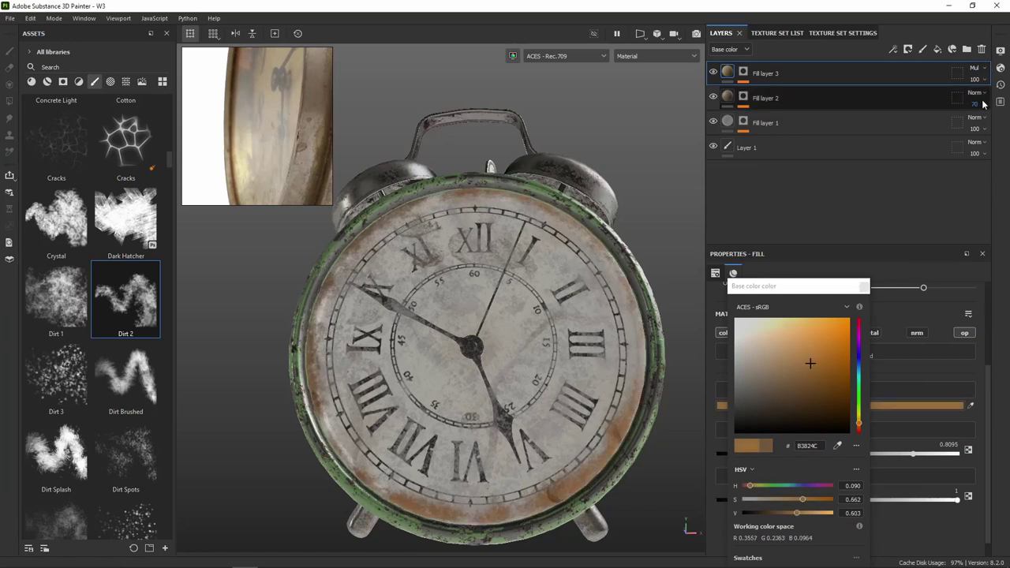
# Try Vivid light at 20 opacity, then settle on Multiply blending at 68 opacity.
pyautogui.click(977, 70)
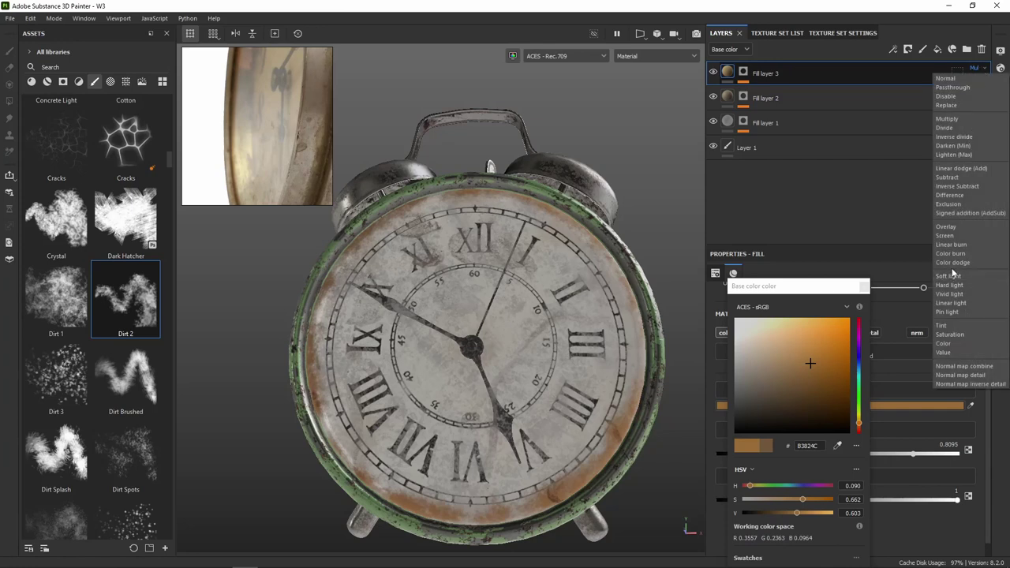
pyautogui.click(960, 294)
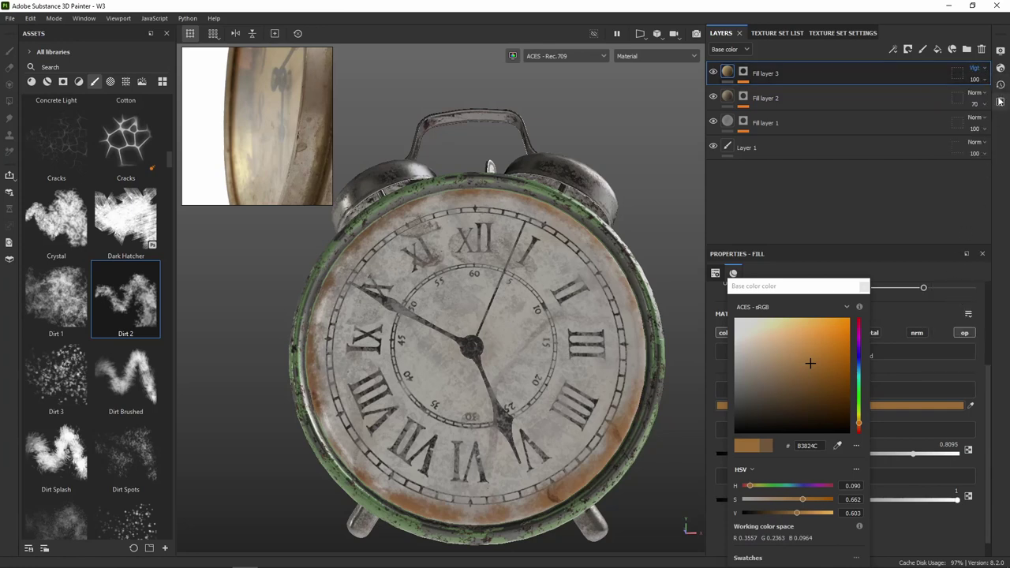
pyautogui.click(971, 100)
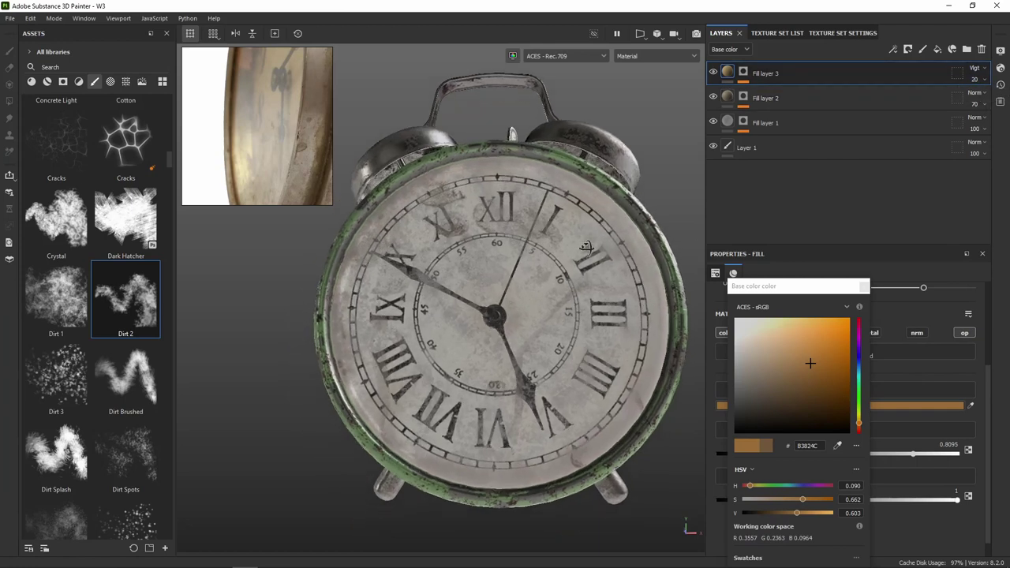
pyautogui.click(980, 68)
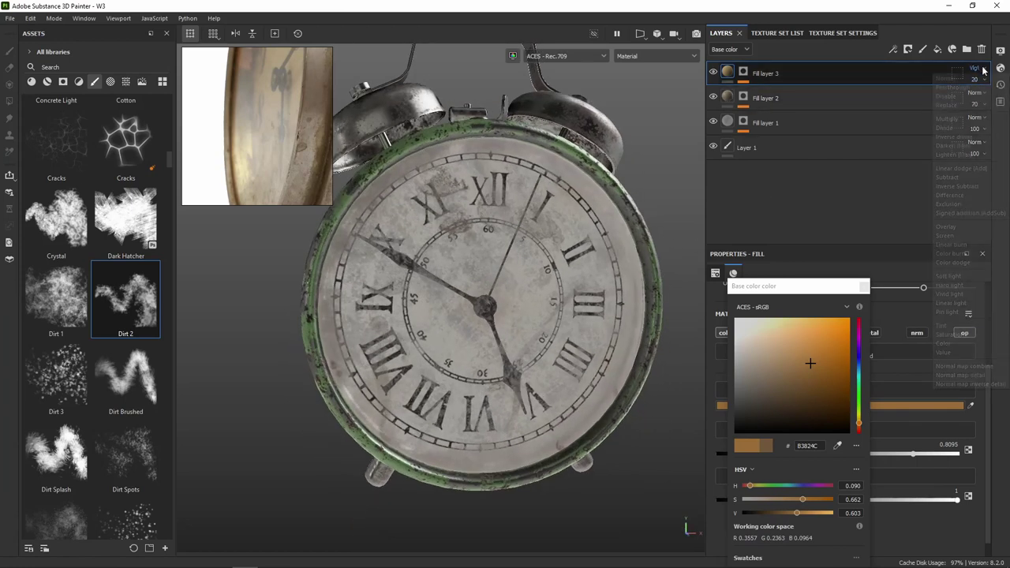
pyautogui.click(970, 121)
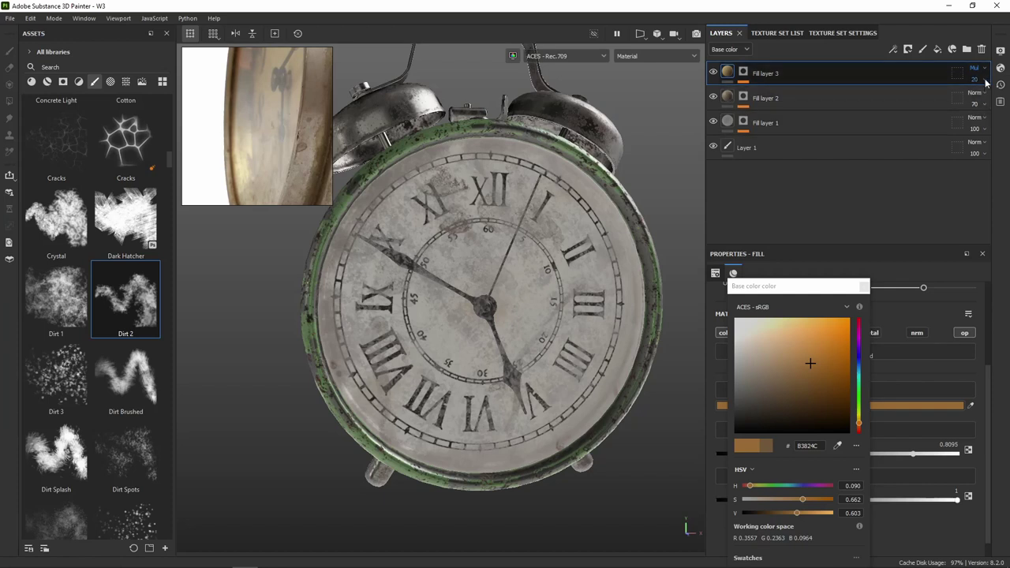
pyautogui.moveTo(969, 102); pyautogui.dragTo(982, 101)
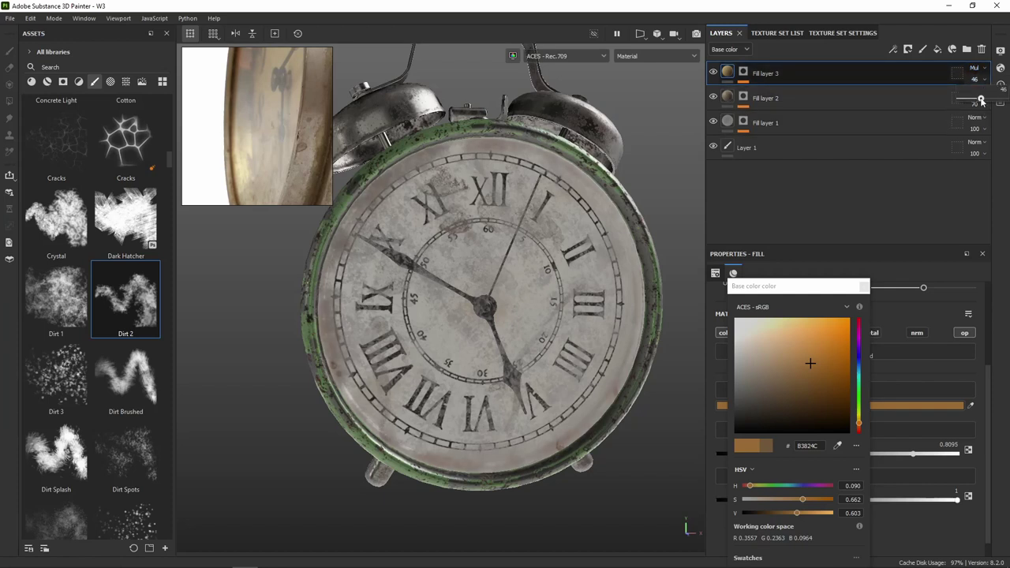
pyautogui.moveTo(663, 244)
pyautogui.keyDown('alt'); pyautogui.mouseDown()
pyautogui.moveTo(522, 236)
pyautogui.moveTo(628, 93)
pyautogui.mouseUp(); pyautogui.keyUp('alt')
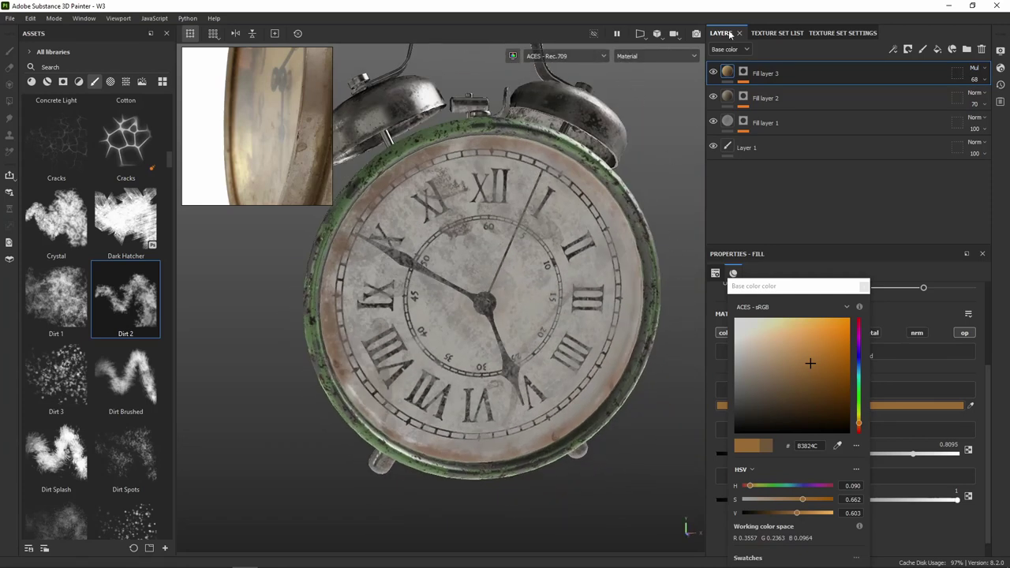
# Isolate the Glass texture set in the Texture Set List and return to Layers.
pyautogui.click(765, 33)
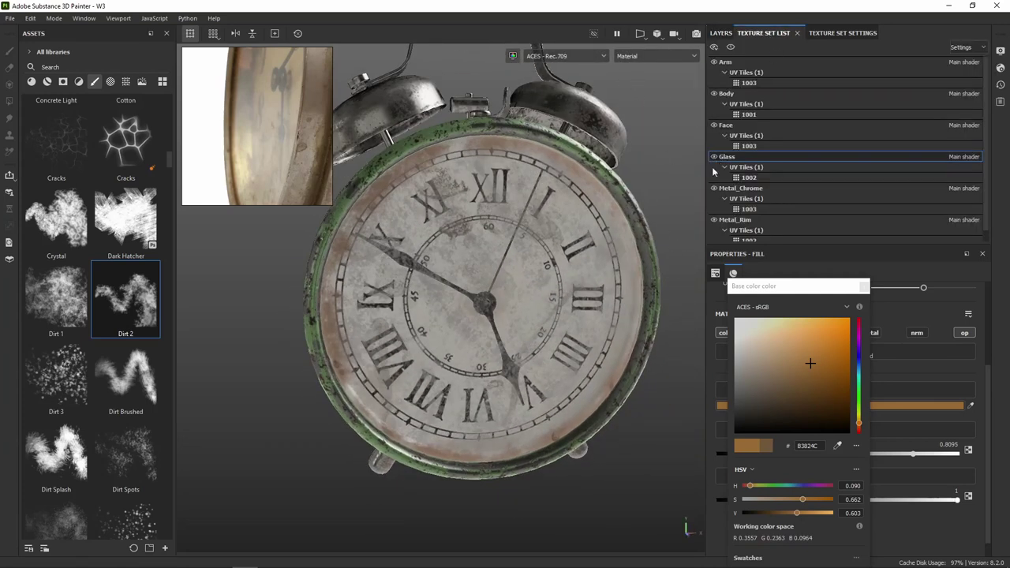
pyautogui.click(731, 48)
pyautogui.moveTo(640, 101)
pyautogui.keyDown('alt'); pyautogui.mouseDown()
pyautogui.moveTo(467, 172)
pyautogui.moveTo(480, 225)
pyautogui.mouseUp(); pyautogui.keyUp('alt')
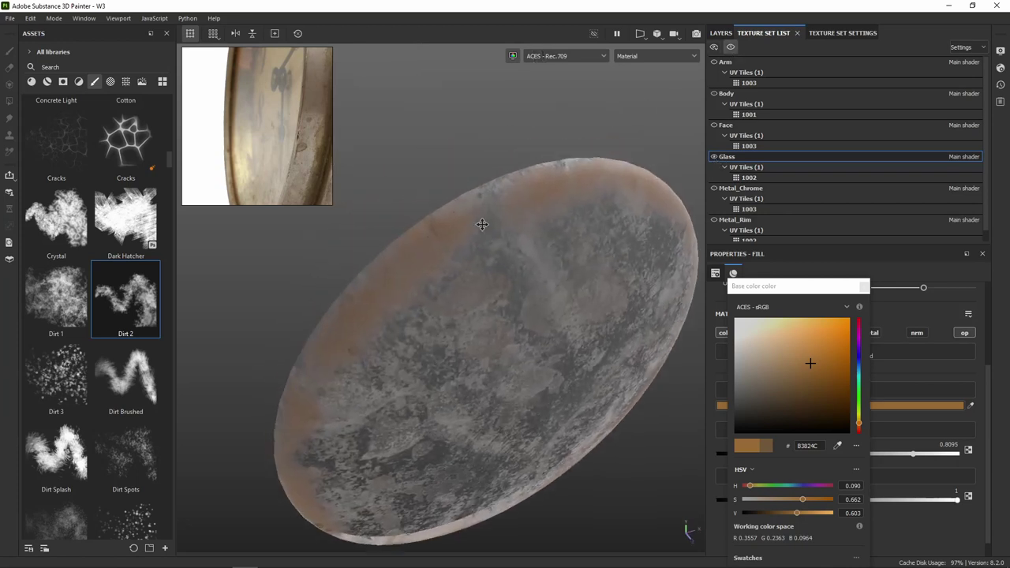
pyautogui.click(720, 32)
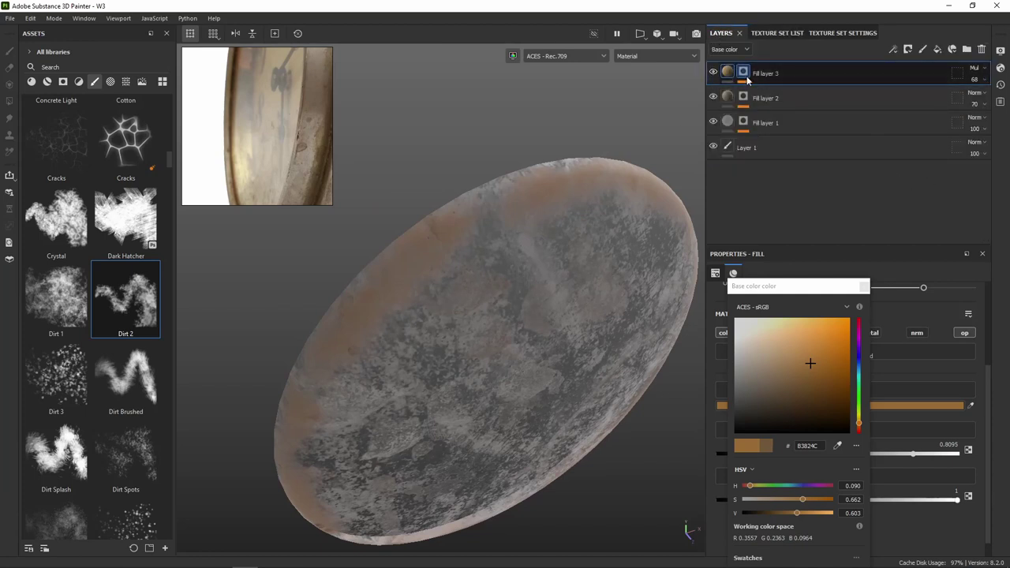
# Set up a white paint brush with Flow 100 and a size around 16.
pyautogui.press('1')
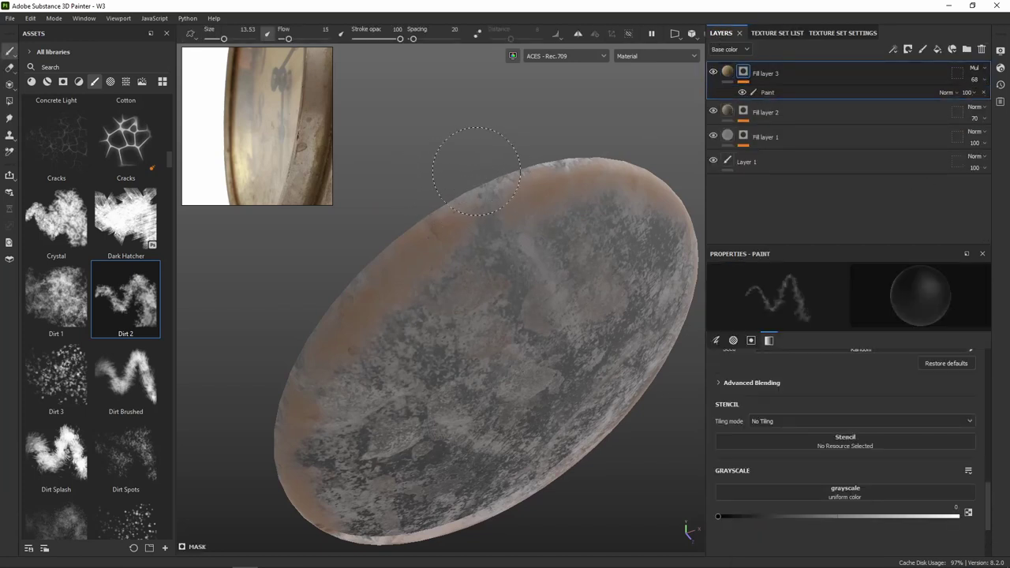
pyautogui.press('x')
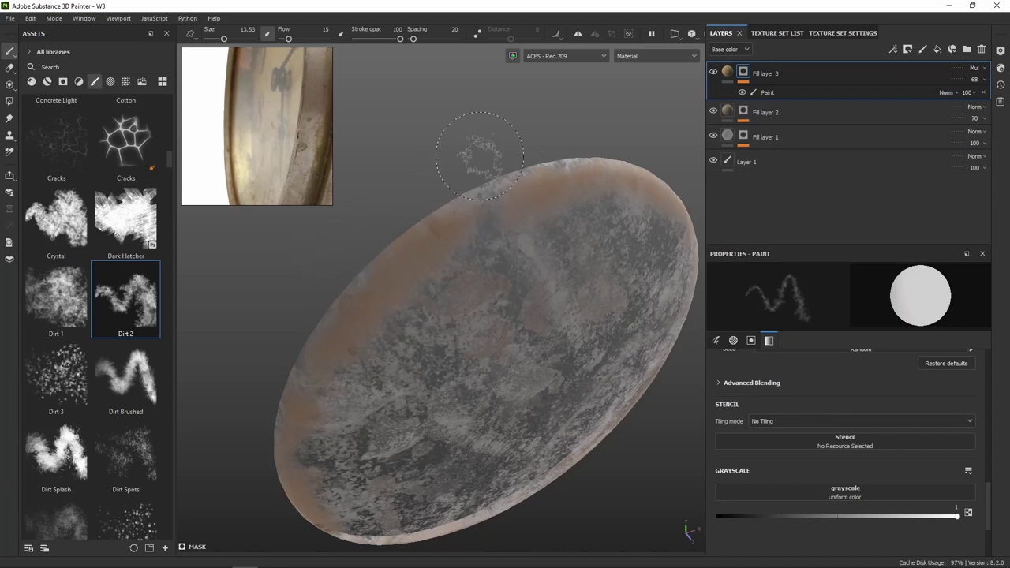
pyautogui.moveTo(289, 38); pyautogui.dragTo(326, 38)
pyautogui.moveTo(225, 41); pyautogui.dragTo(220, 39)
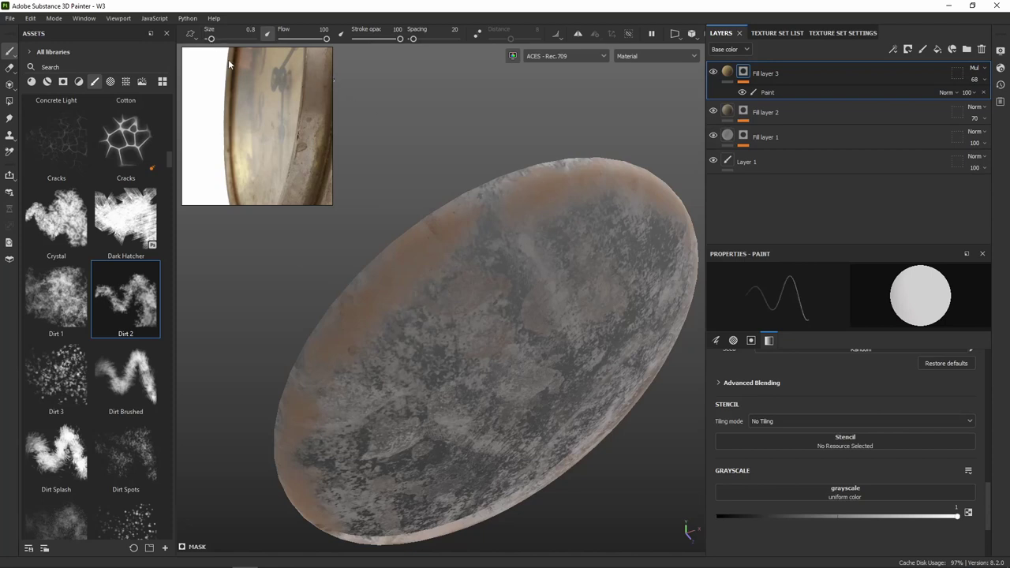
pyautogui.moveTo(215, 46); pyautogui.dragTo(226, 39)
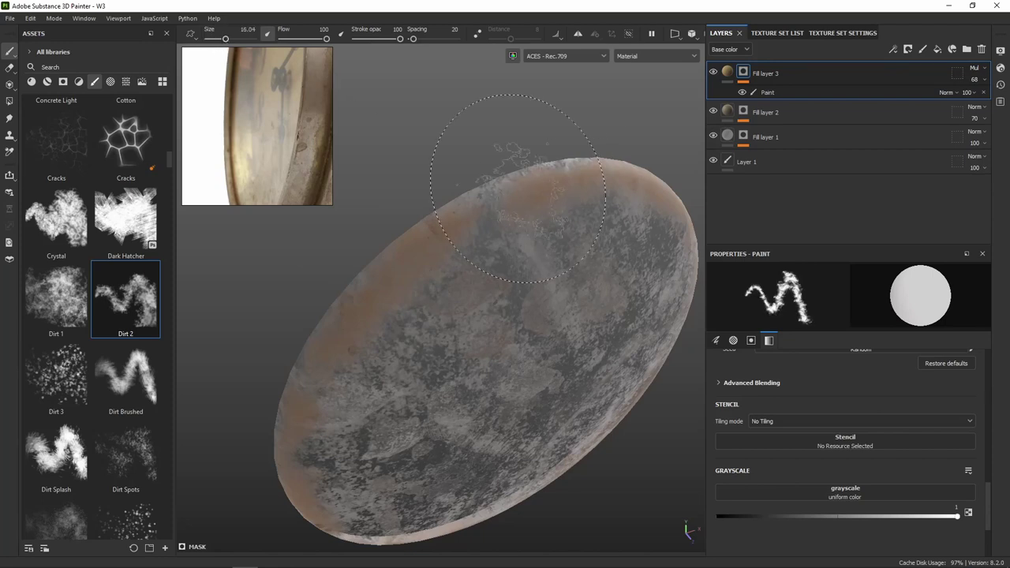
pyautogui.keyDown('alt'); pyautogui.moveTo(498, 186); pyautogui.dragTo(502, 188); pyautogui.keyUp('alt')
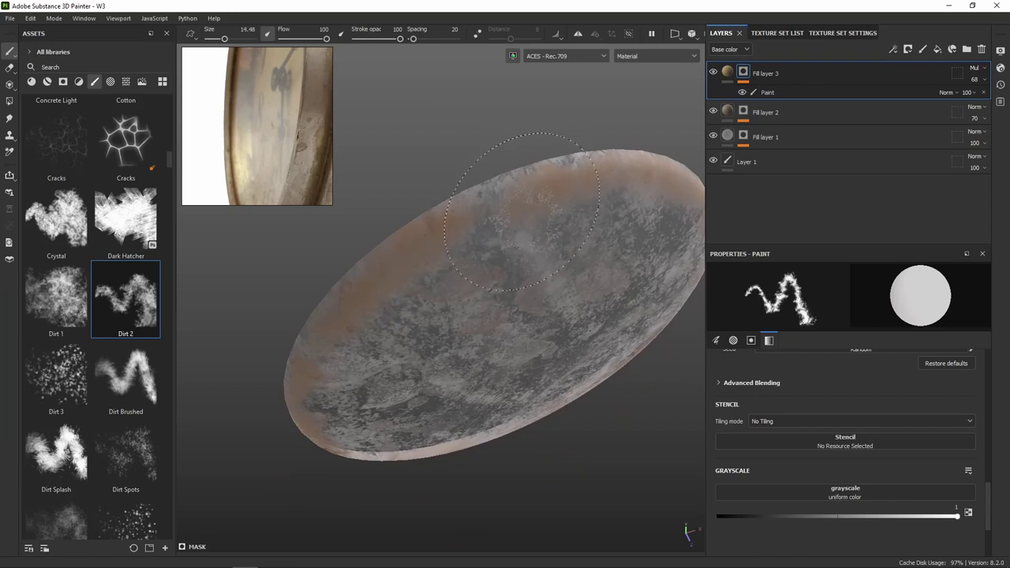
pyautogui.keyDown('ctrl'); pyautogui.moveTo(502, 188); pyautogui.dragTo(493, 182, button='right'); pyautogui.keyUp('ctrl')
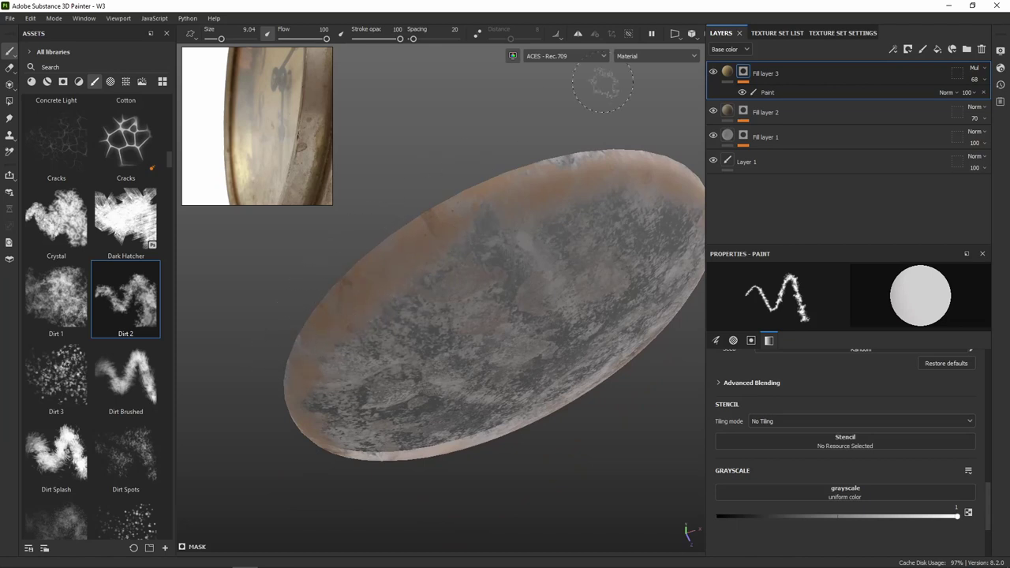
# Switch to the 2D texture view, zoom in, and paint grime along the lower edge.
pyautogui.click(679, 36)
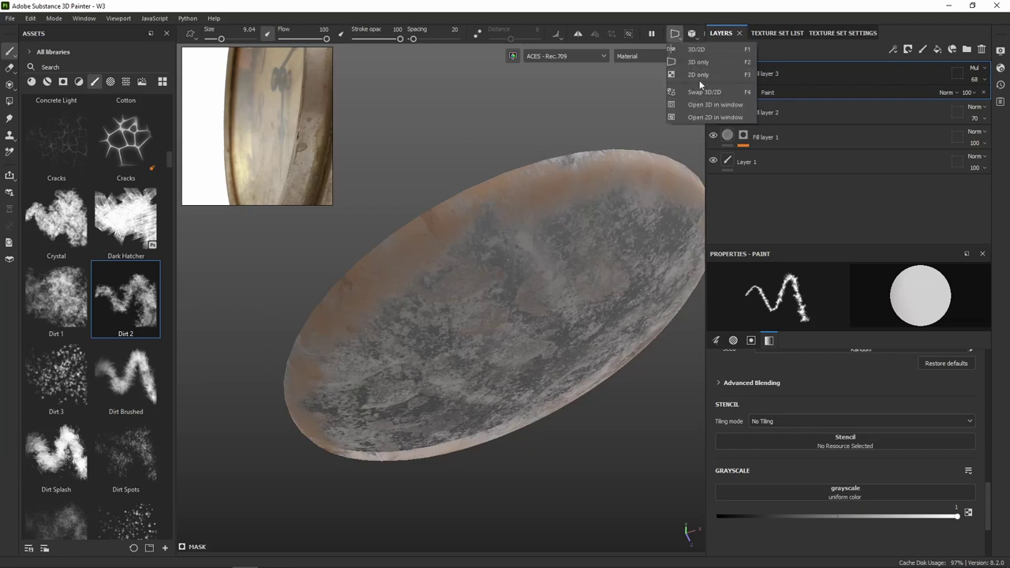
pyautogui.click(708, 77)
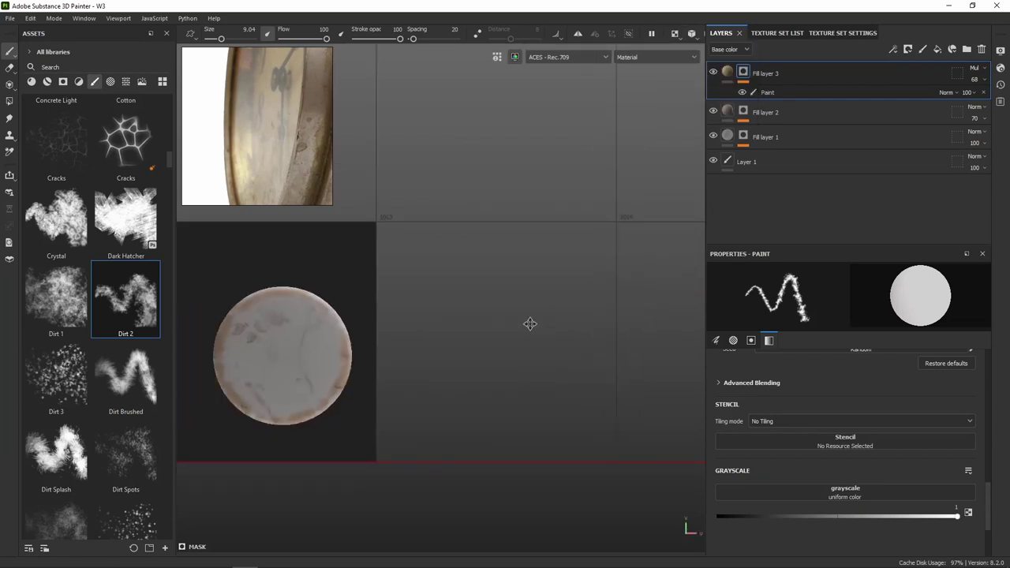
pyautogui.scroll(5, 523, 301)
pyautogui.scroll(2, 589, 311)
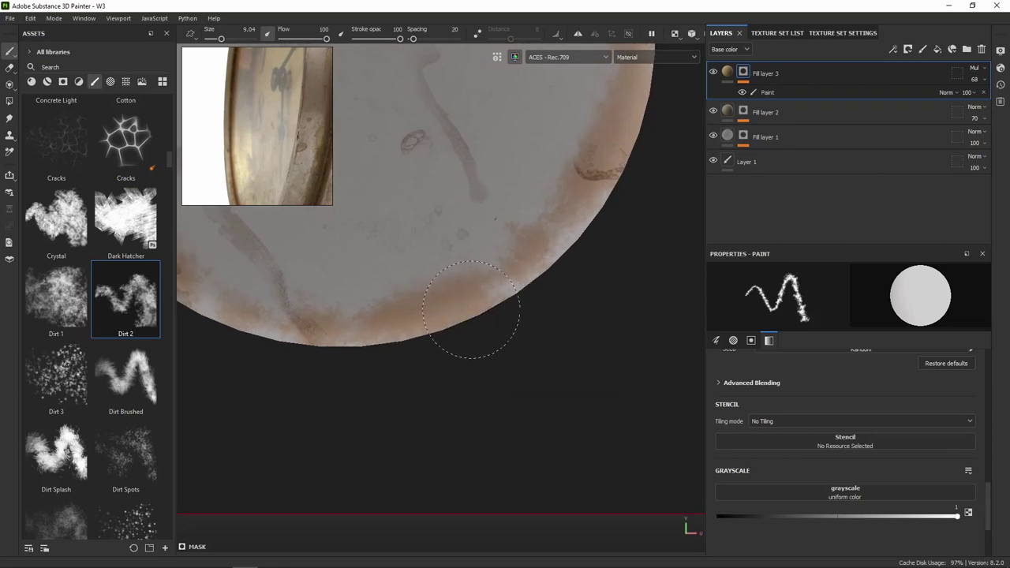
pyautogui.moveTo(471, 309)
pyautogui.mouseDown()
pyautogui.moveTo(523, 289)
pyautogui.moveTo(592, 219)
pyautogui.mouseUp()
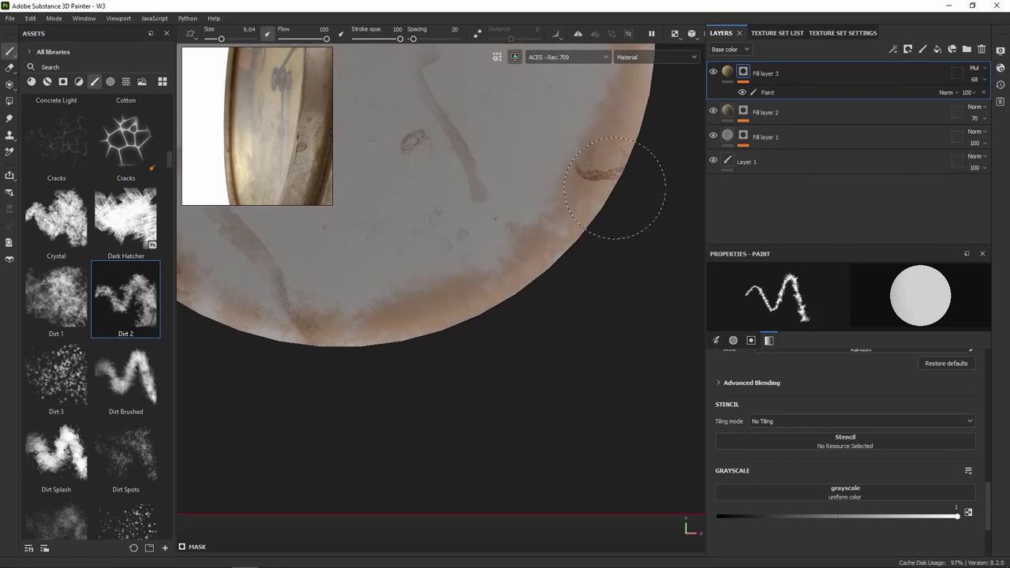
# Move along the dial and paint more grime strokes on its edge.
pyautogui.moveTo(591, 264); pyautogui.dragTo(473, 457, button='middle')
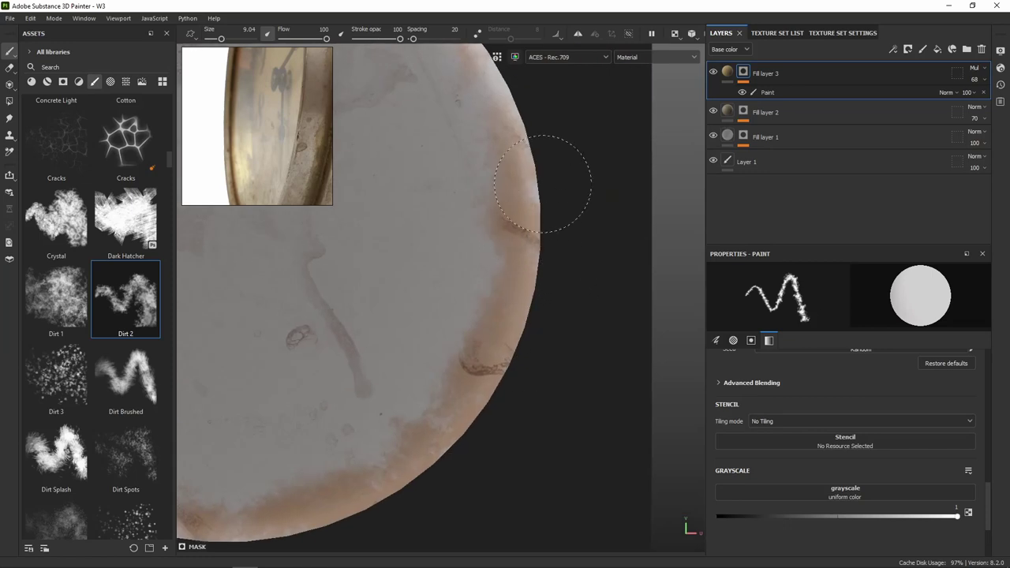
pyautogui.moveTo(551, 178); pyautogui.dragTo(593, 291, button='middle')
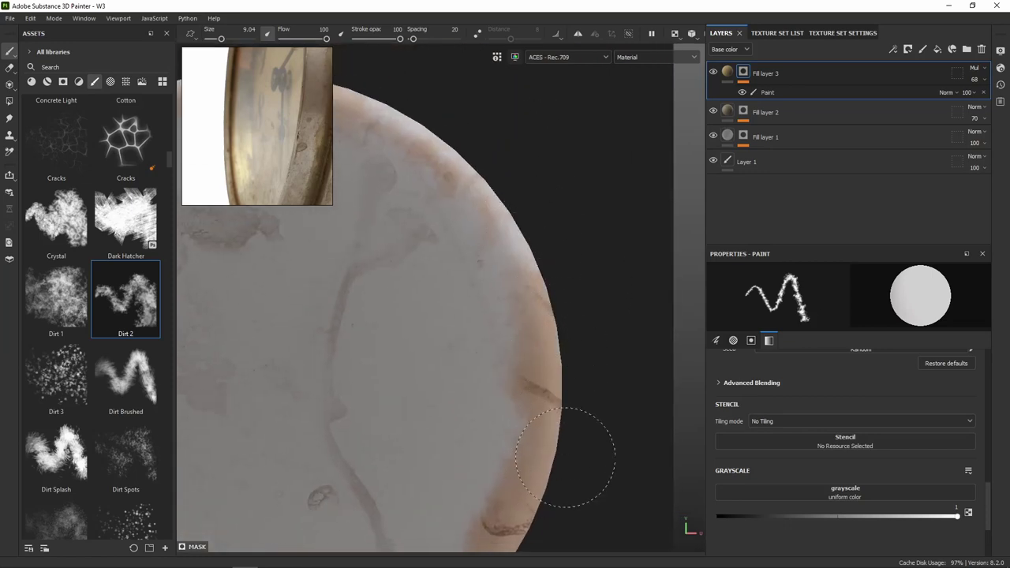
pyautogui.moveTo(542, 168); pyautogui.dragTo(613, 289, button='middle')
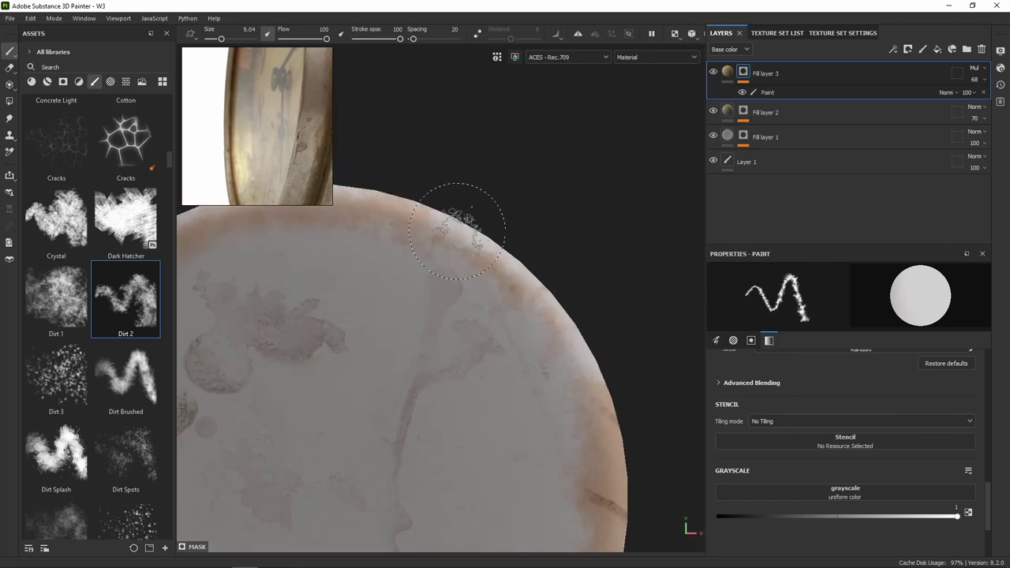
pyautogui.scroll(3, 457, 221)
pyautogui.moveTo(464, 220)
pyautogui.mouseDown()
pyautogui.moveTo(621, 292)
pyautogui.moveTo(642, 316)
pyautogui.mouseUp()
pyautogui.moveTo(643, 315); pyautogui.dragTo(512, 211, button='middle')
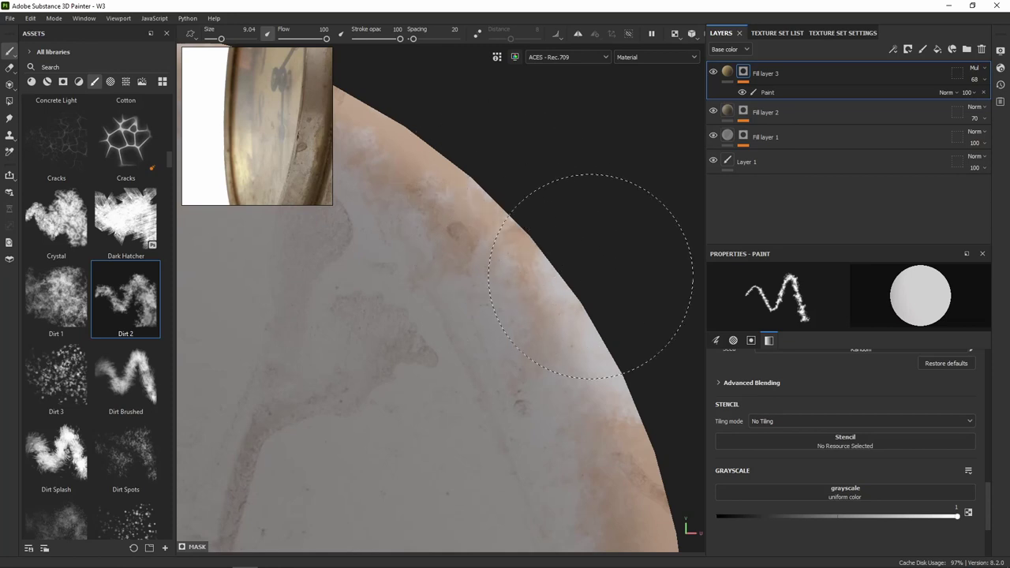
pyautogui.moveTo(592, 226)
pyautogui.mouseDown()
pyautogui.moveTo(596, 327)
pyautogui.moveTo(608, 314)
pyautogui.moveTo(676, 384)
pyautogui.mouseUp()
pyautogui.moveTo(537, 188)
pyautogui.mouseDown(button='middle')
pyautogui.moveTo(556, 211)
pyautogui.moveTo(552, 244)
pyautogui.mouseUp(button='middle')
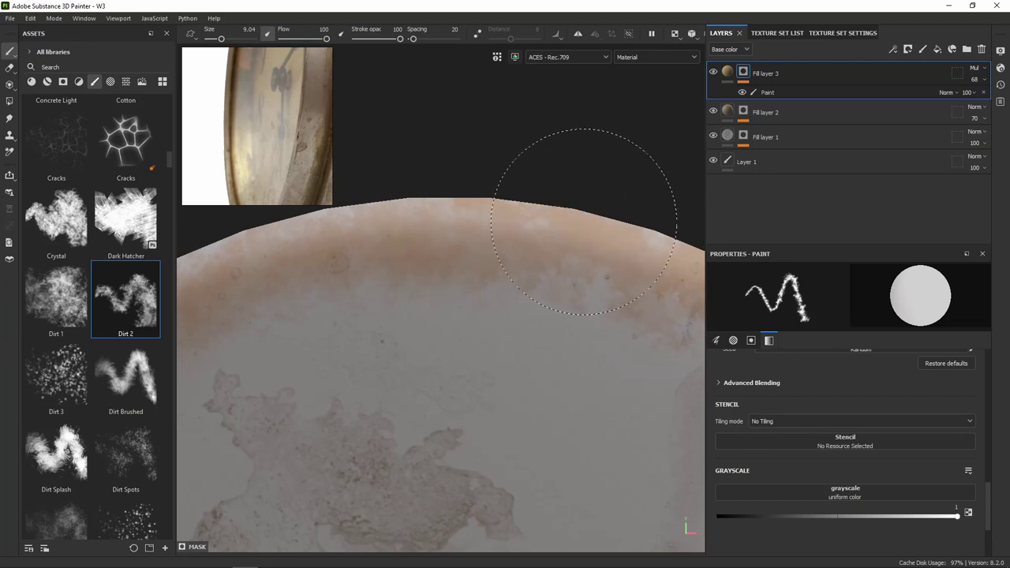
# Paint darker grime along the top edge and work around the remaining rim.
pyautogui.keyDown('alt'); pyautogui.moveTo(627, 181); pyautogui.dragTo(614, 90); pyautogui.keyUp('alt')
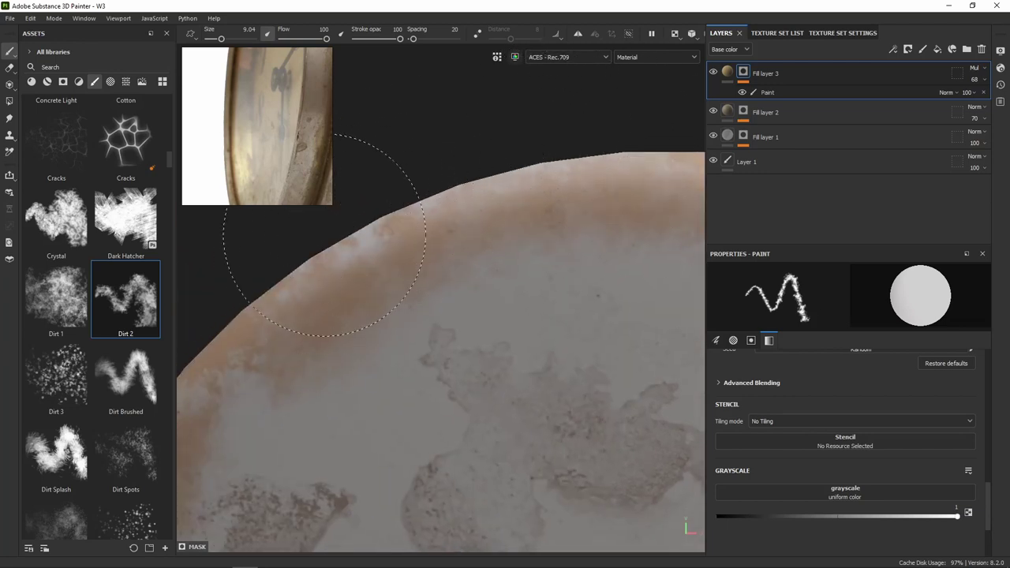
pyautogui.moveTo(365, 240); pyautogui.dragTo(612, 157)
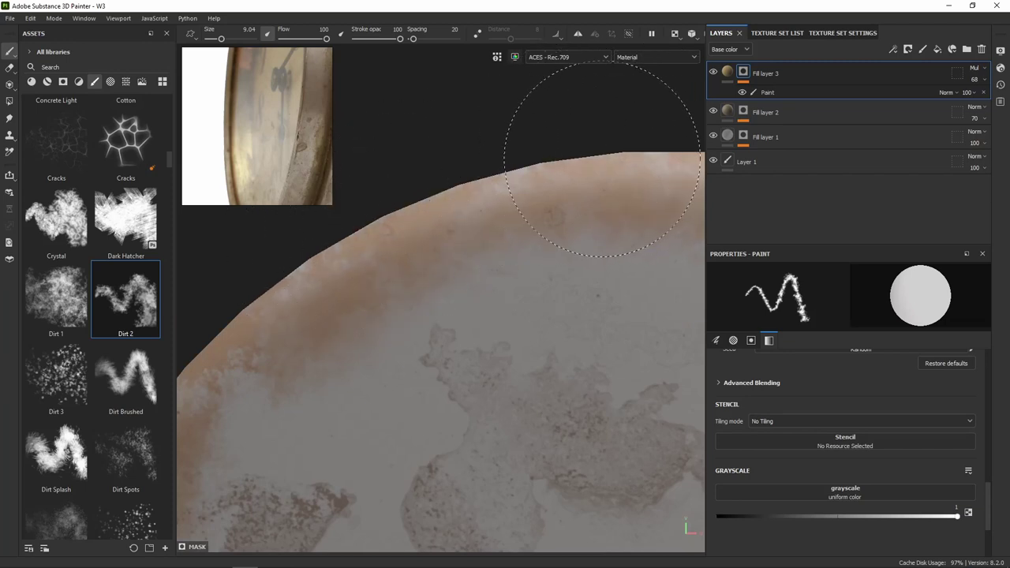
pyautogui.keyDown('alt'); pyautogui.moveTo(399, 251); pyautogui.dragTo(520, 183); pyautogui.keyUp('alt')
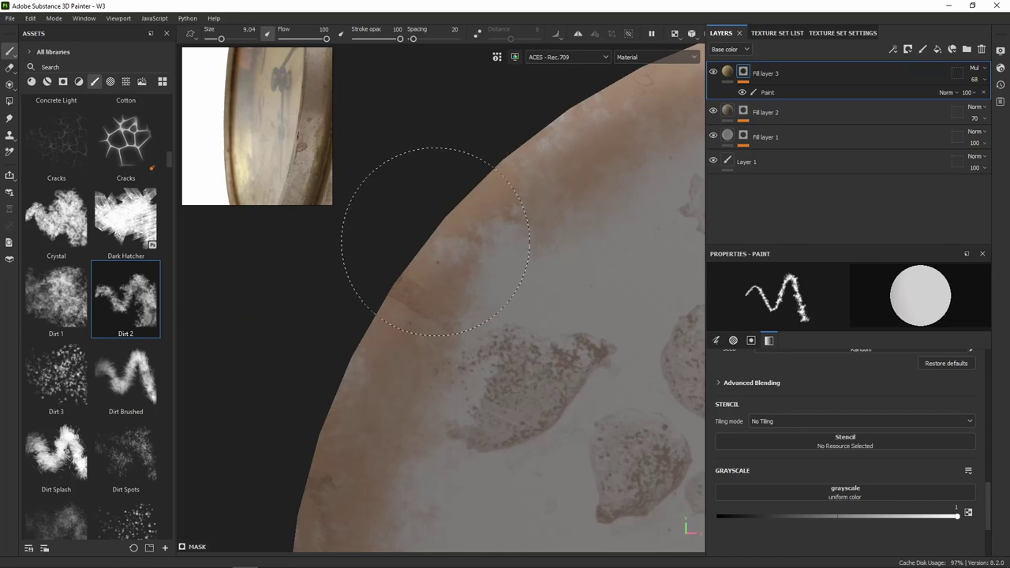
pyautogui.moveTo(496, 166)
pyautogui.keyDown('alt'); pyautogui.mouseDown(button='middle')
pyautogui.moveTo(502, 153)
pyautogui.moveTo(384, 169)
pyautogui.mouseUp(button='middle'); pyautogui.keyUp('alt')
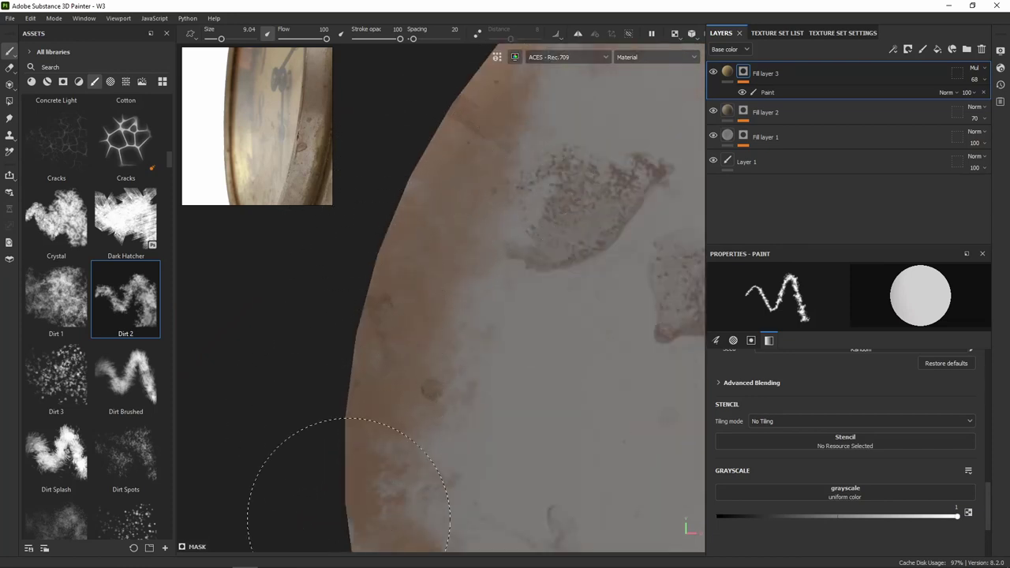
pyautogui.keyDown('alt'); pyautogui.moveTo(276, 484); pyautogui.dragTo(304, 229); pyautogui.keyUp('alt')
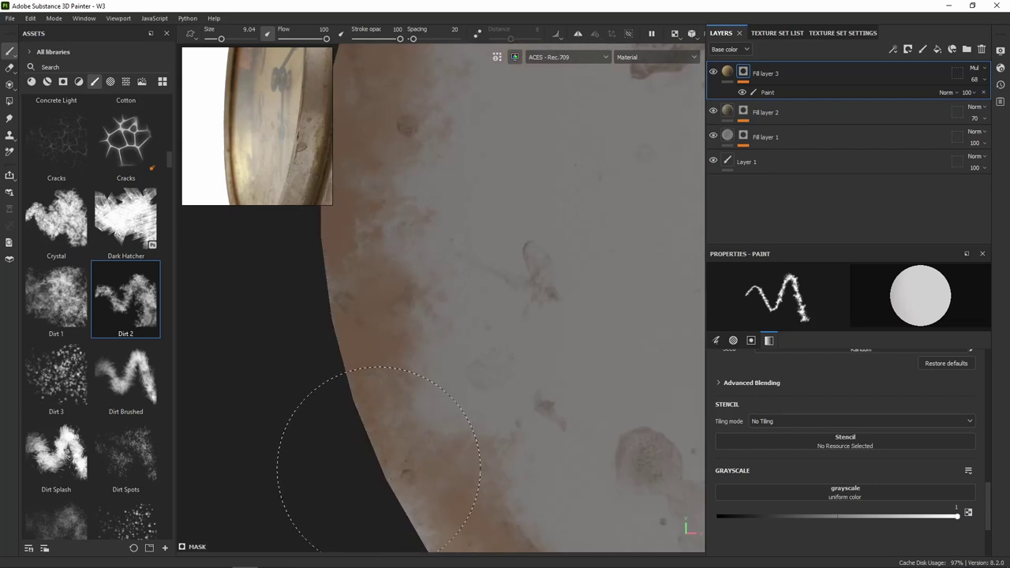
pyautogui.keyDown('alt'); pyautogui.moveTo(472, 412); pyautogui.dragTo(408, 186); pyautogui.keyUp('alt')
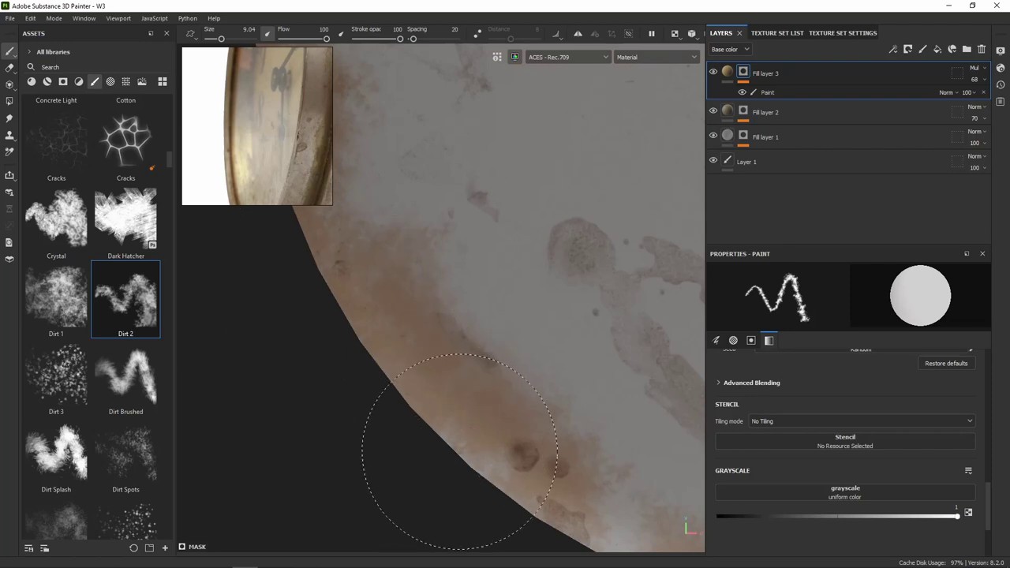
pyautogui.moveTo(495, 529)
pyautogui.keyDown('alt'); pyautogui.mouseDown()
pyautogui.moveTo(450, 328)
pyautogui.moveTo(440, 354)
pyautogui.moveTo(519, 332)
pyautogui.moveTo(581, 330)
pyautogui.mouseUp(); pyautogui.keyUp('alt')
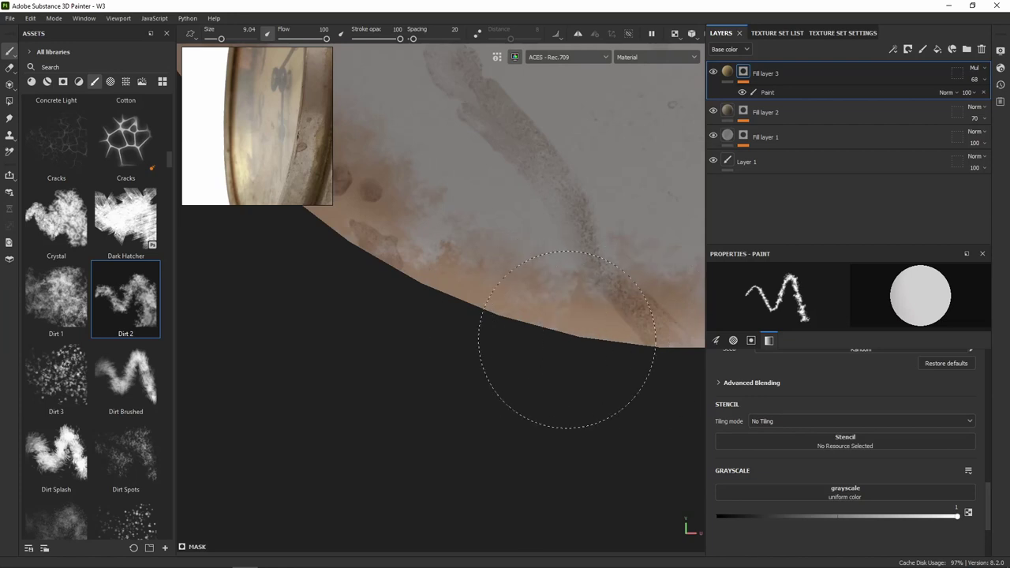
pyautogui.keyDown('alt'); pyautogui.moveTo(537, 366); pyautogui.dragTo(226, 293); pyautogui.keyUp('alt')
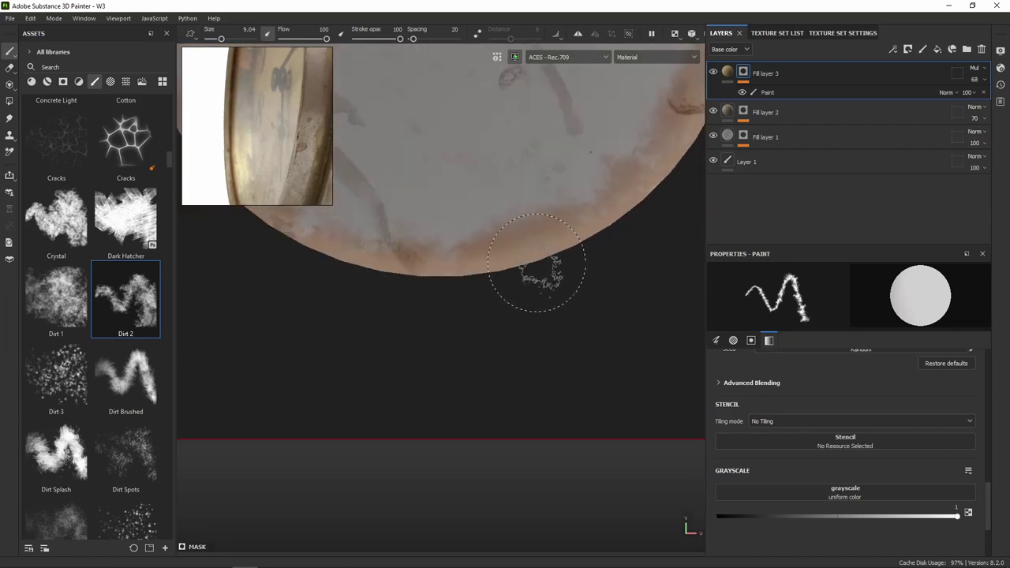
pyautogui.keyDown('alt'); pyautogui.moveTo(632, 178); pyautogui.dragTo(594, 93); pyautogui.keyUp('alt')
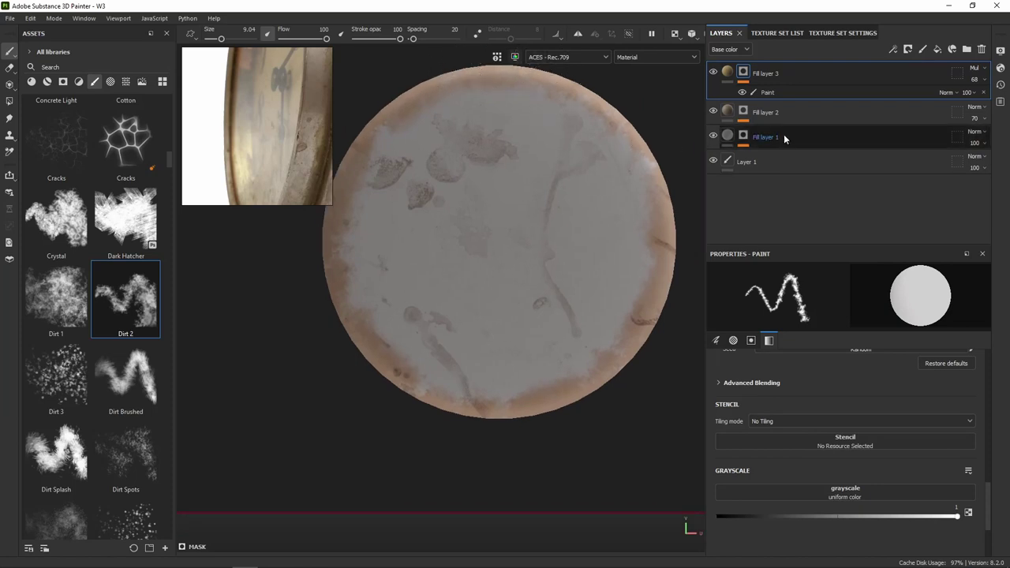
# Switch the paint value to black and enlarge the brush for erasing.
pyautogui.keyDown('alt'); pyautogui.moveTo(552, 140); pyautogui.dragTo(547, 208, button='middle'); pyautogui.keyUp('alt')
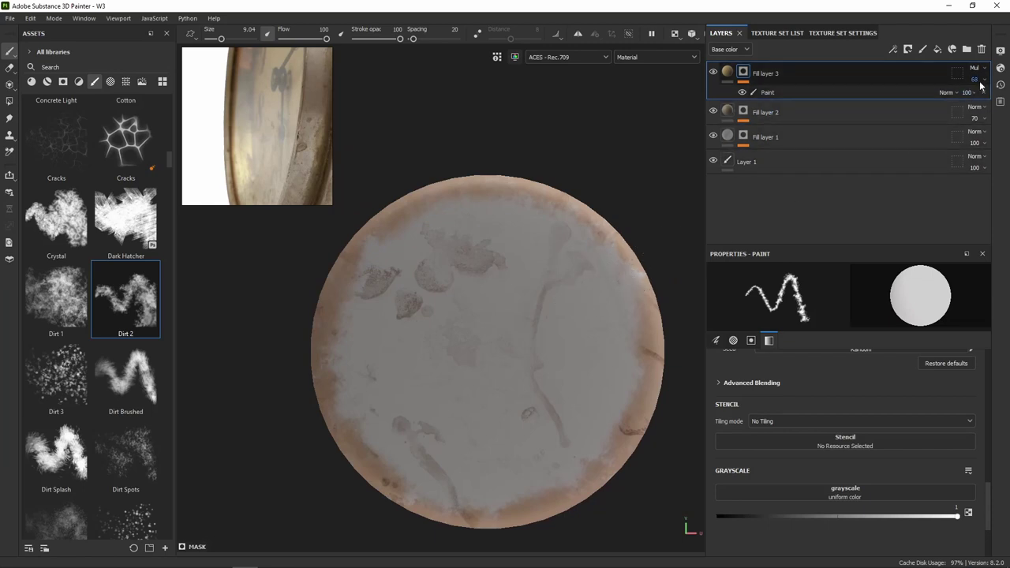
pyautogui.press('x')
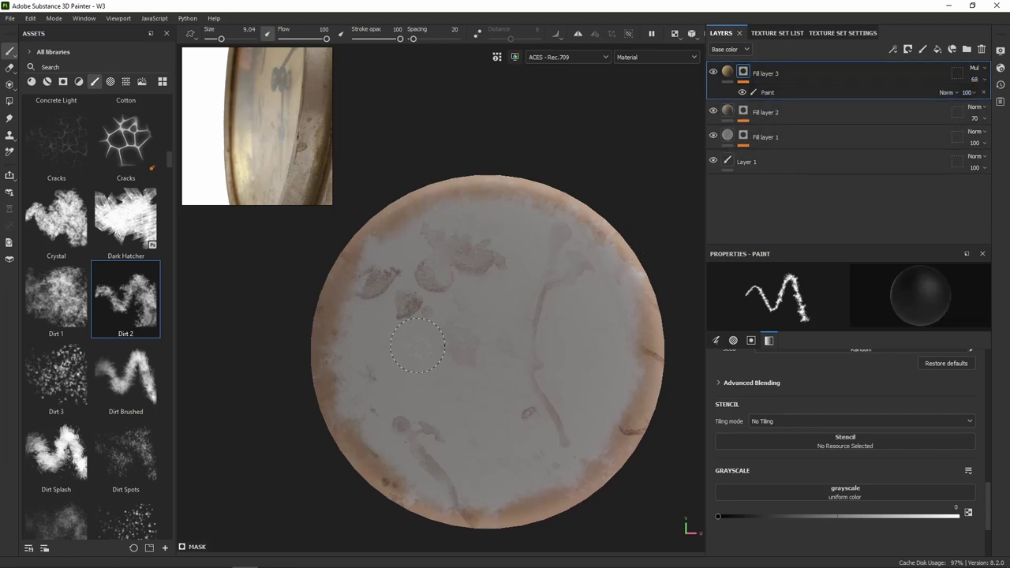
pyautogui.press(']')
pyautogui.press(']')
pyautogui.press(']')
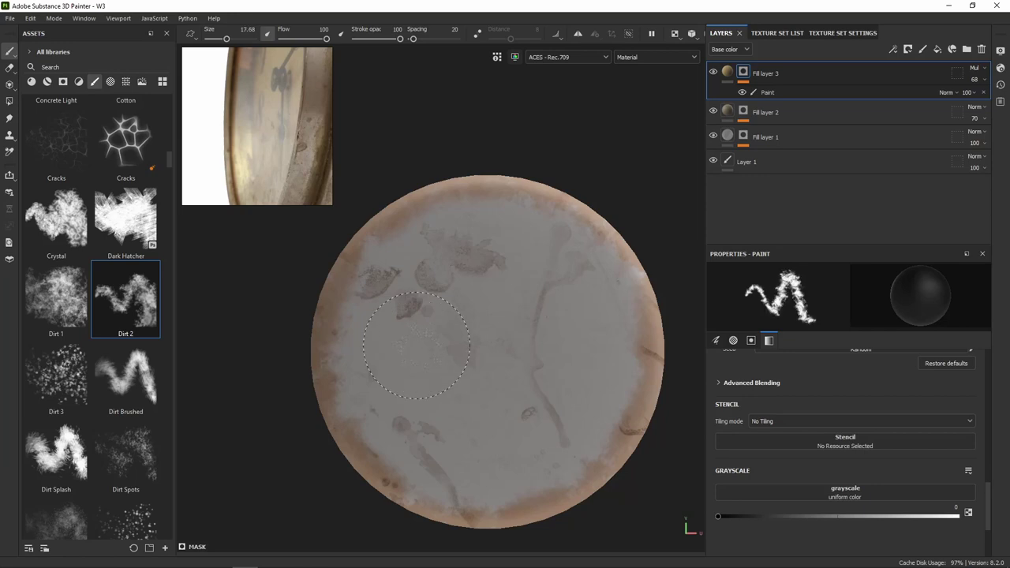
pyautogui.press(']')
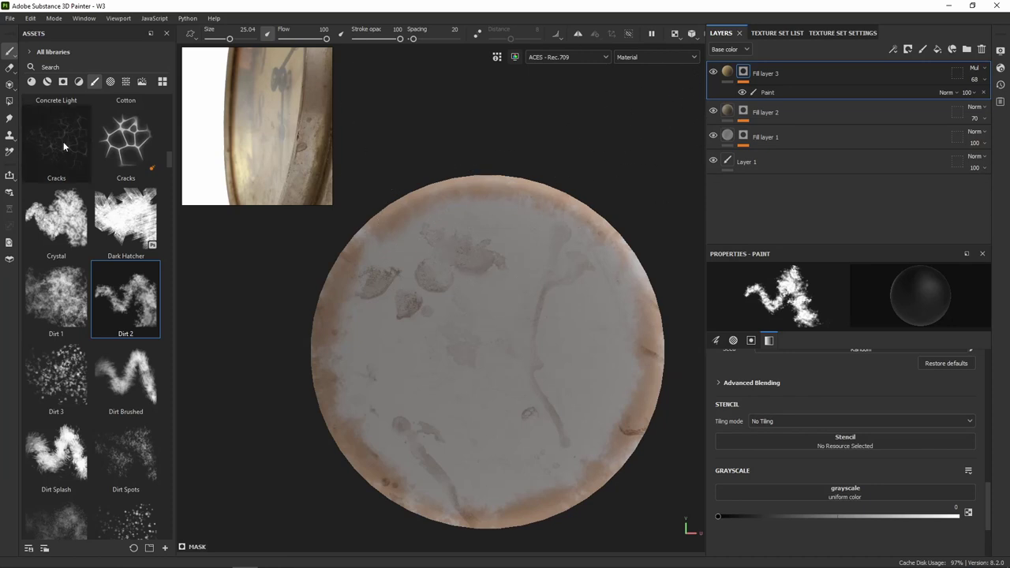
# View Fill layer 3's mask and erase grime on the left edge with Dirt 1 at size 13.
pyautogui.keyDown('alt'); pyautogui.click(744, 72); pyautogui.keyUp('alt')
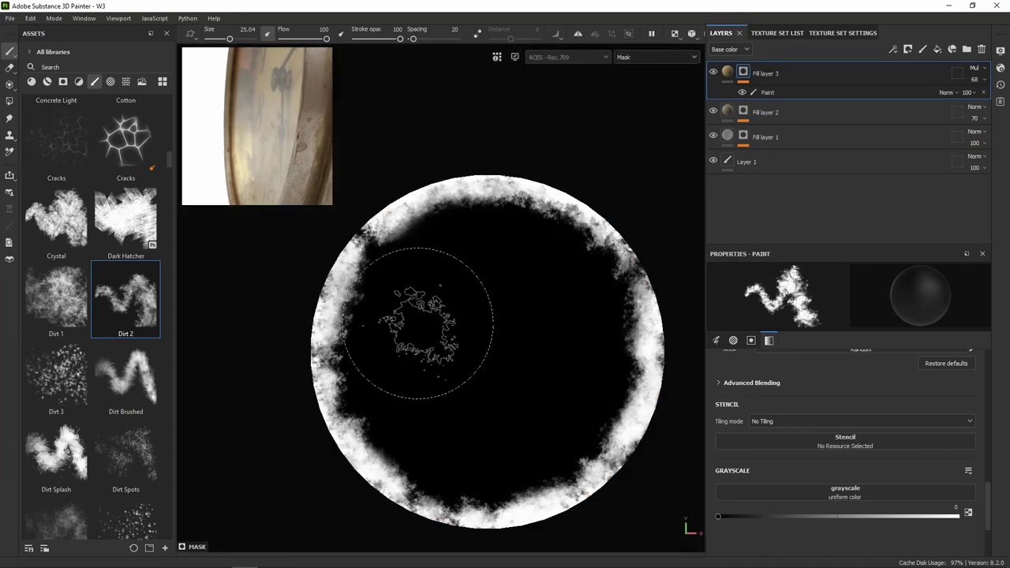
pyautogui.press('[')
pyautogui.press('[')
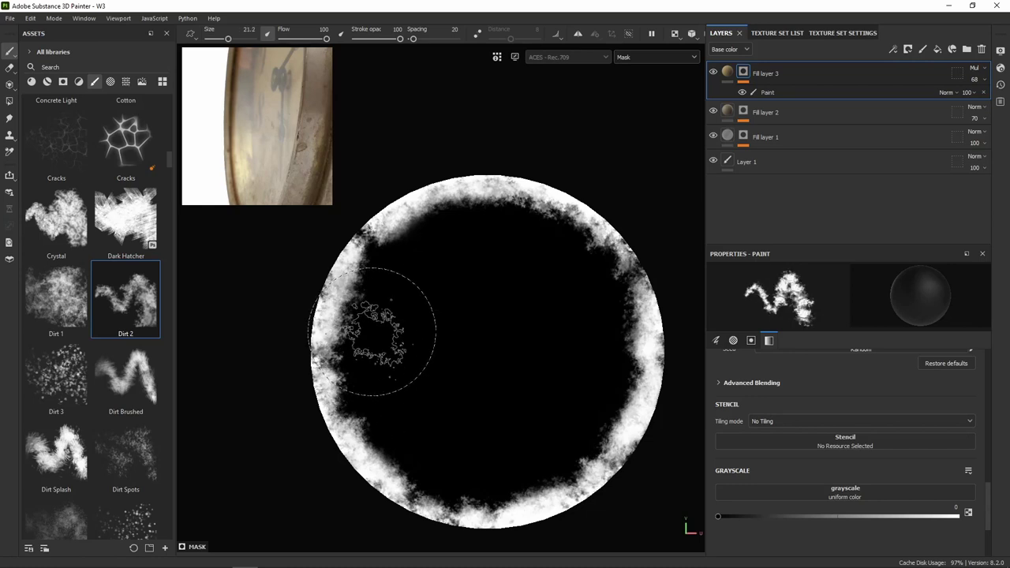
pyautogui.press('[')
pyautogui.press('[')
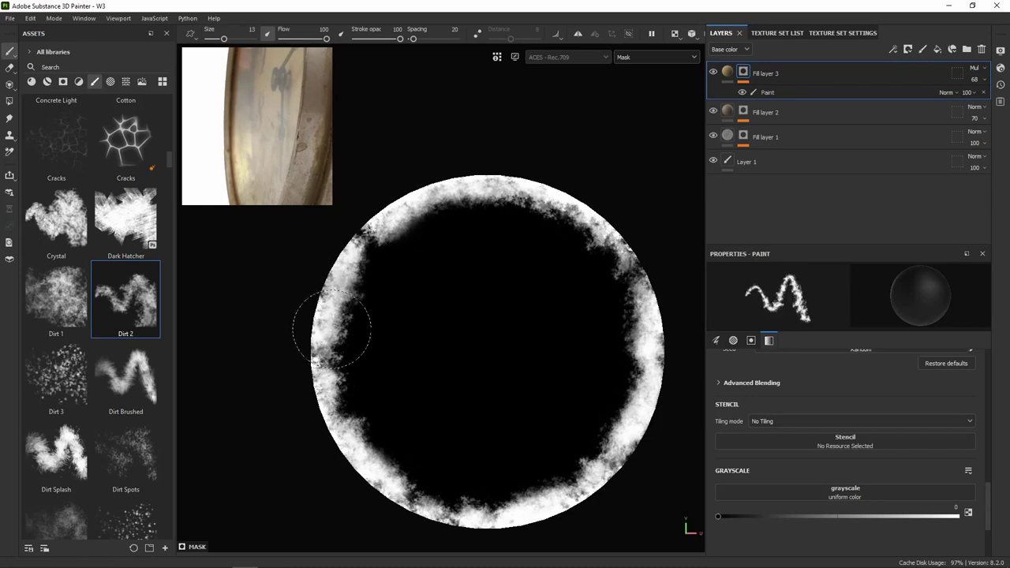
pyautogui.click(55, 300)
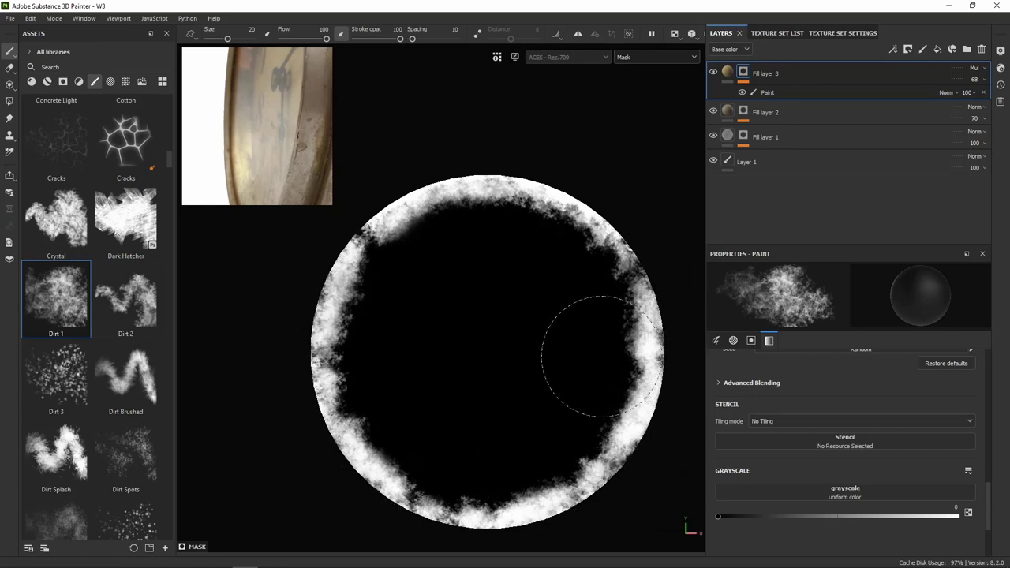
pyautogui.click(760, 95)
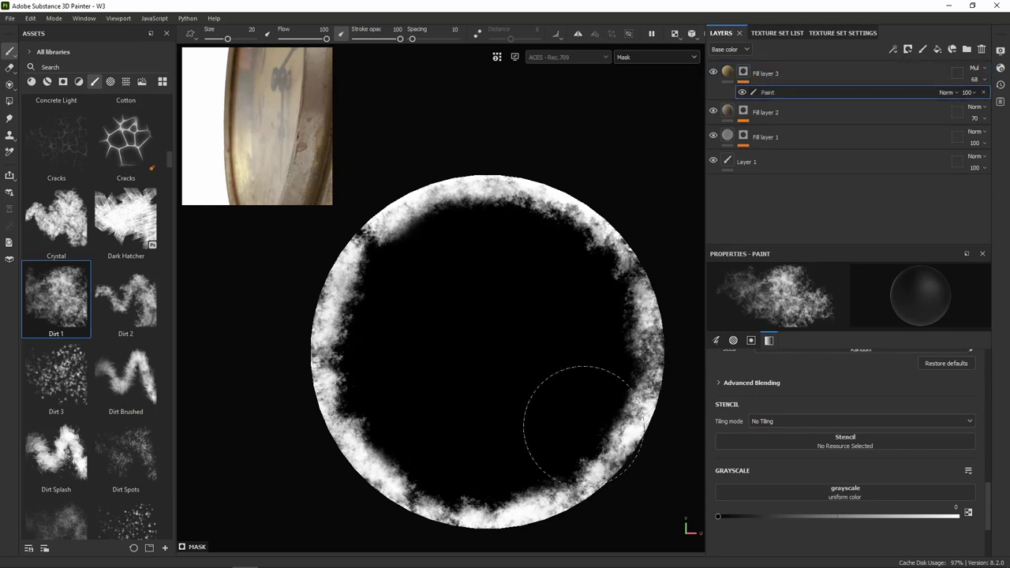
pyautogui.moveTo(414, 458)
pyautogui.mouseDown()
pyautogui.moveTo(394, 305)
pyautogui.moveTo(379, 316)
pyautogui.moveTo(443, 230)
pyautogui.moveTo(428, 248)
pyautogui.moveTo(492, 236)
pyautogui.moveTo(530, 244)
pyautogui.moveTo(591, 322)
pyautogui.moveTo(513, 451)
pyautogui.moveTo(439, 451)
pyautogui.moveTo(373, 408)
pyautogui.moveTo(368, 316)
pyautogui.moveTo(406, 253)
pyautogui.moveTo(492, 191)
pyautogui.moveTo(604, 337)
pyautogui.moveTo(563, 435)
pyautogui.moveTo(575, 417)
pyautogui.moveTo(536, 466)
pyautogui.moveTo(467, 456)
pyautogui.moveTo(406, 428)
pyautogui.moveTo(421, 435)
pyautogui.mouseUp()
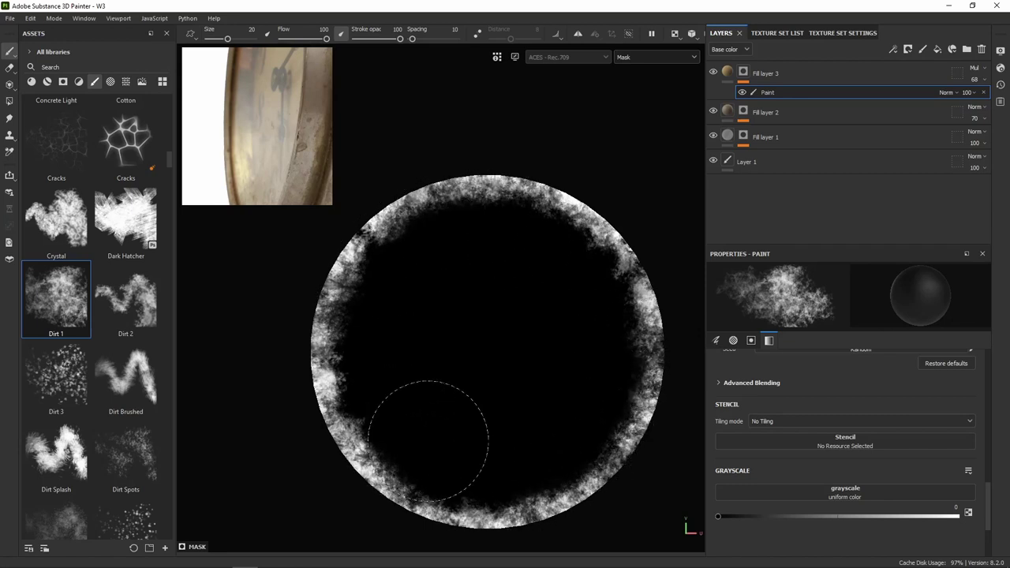
pyautogui.click(758, 73)
# Orbit and frame the dial, briefly checking the viewport display and projection options.
pyautogui.moveTo(598, 245)
pyautogui.keyDown('alt'); pyautogui.mouseDown()
pyautogui.moveTo(485, 248)
pyautogui.moveTo(566, 271)
pyautogui.moveTo(548, 316)
pyautogui.mouseUp(); pyautogui.keyUp('alt')
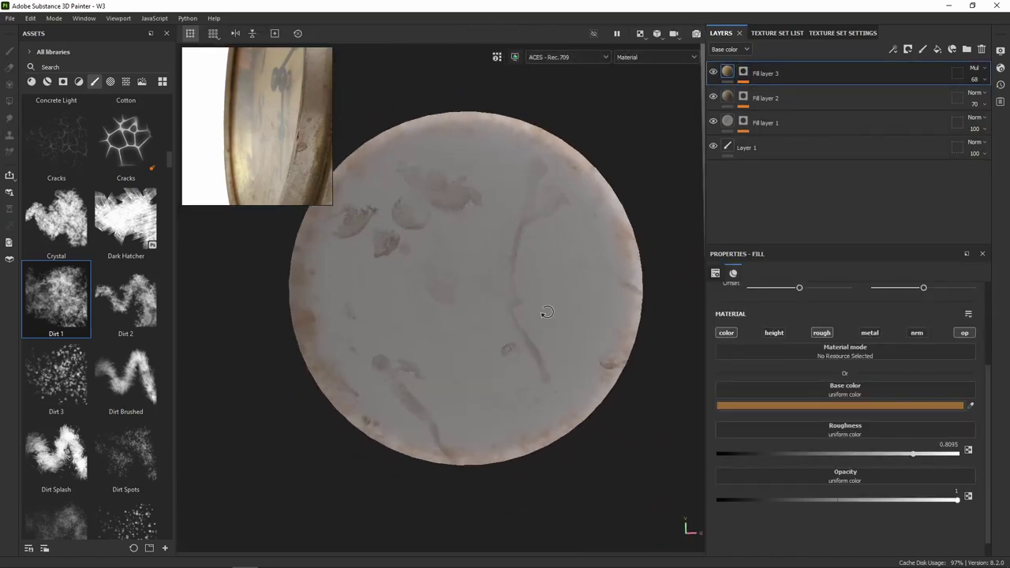
pyautogui.click(639, 57)
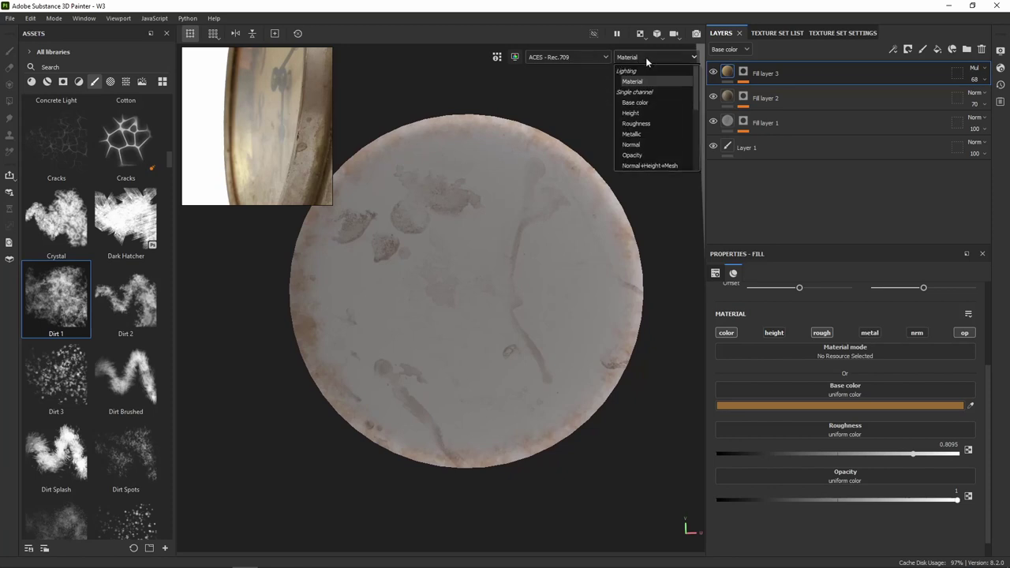
pyautogui.click(640, 36)
pyautogui.click(656, 33)
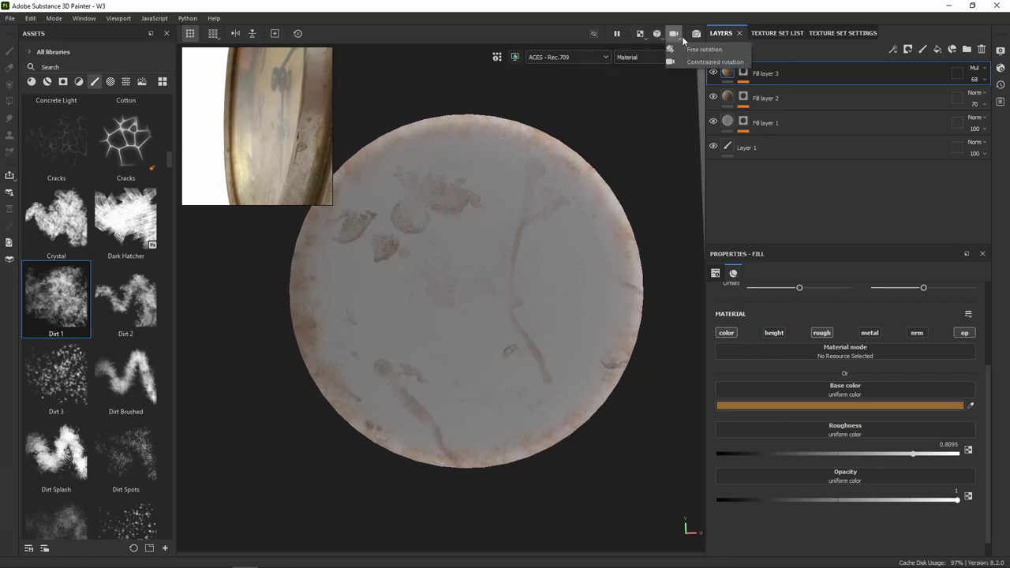
pyautogui.click(641, 34)
pyautogui.click(662, 53)
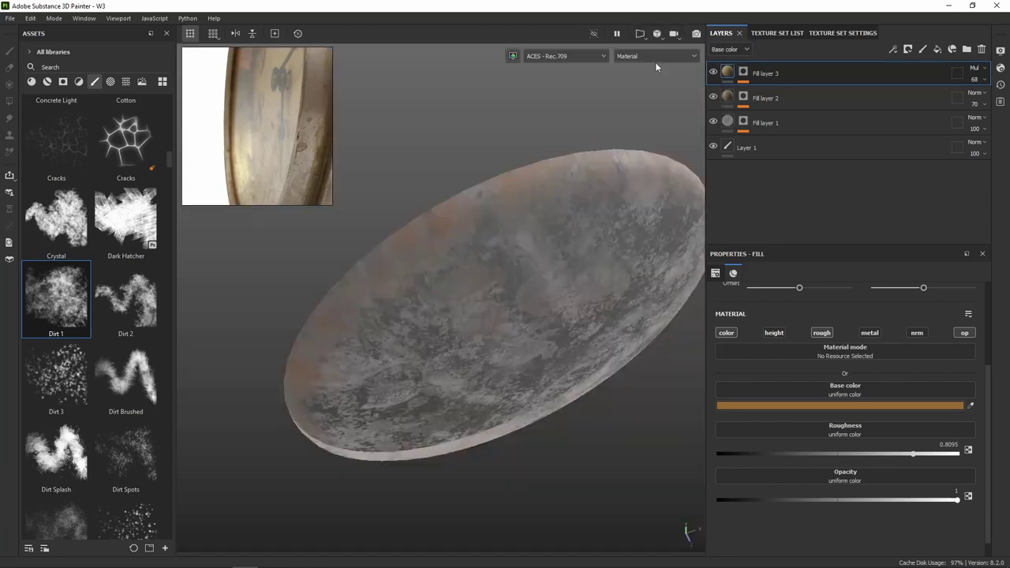
pyautogui.moveTo(570, 250)
pyautogui.keyDown('alt'); pyautogui.mouseDown()
pyautogui.moveTo(552, 199)
pyautogui.moveTo(503, 207)
pyautogui.moveTo(537, 257)
pyautogui.mouseUp(); pyautogui.keyUp('alt')
pyautogui.press('f')
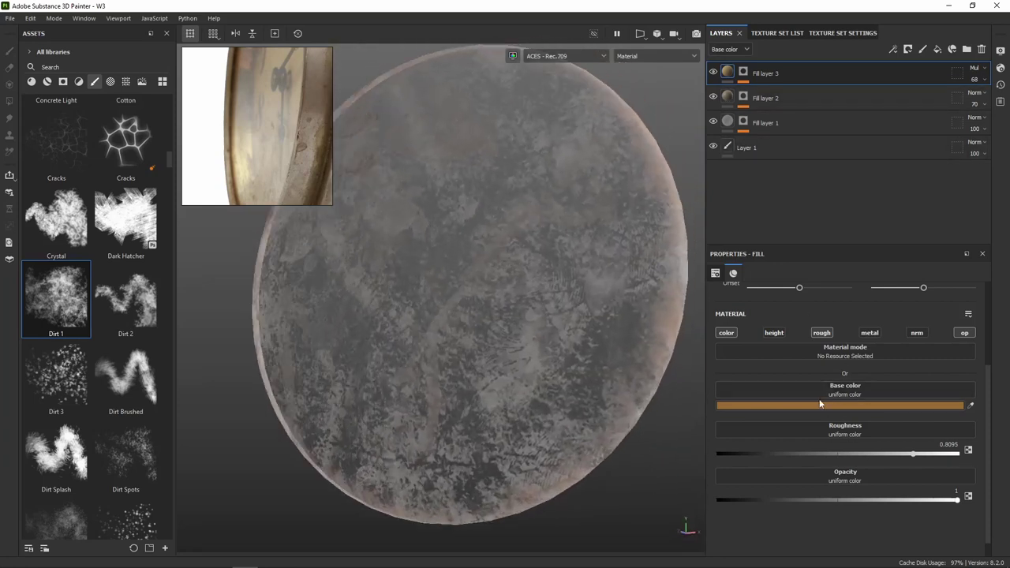
# Change Fill layer 3's base colour to golden brown 9C7E0D and show the texture sets.
pyautogui.click(830, 405)
pyautogui.moveTo(816, 380)
pyautogui.mouseDown()
pyautogui.moveTo(827, 359)
pyautogui.moveTo(807, 383)
pyautogui.moveTo(831, 400)
pyautogui.mouseUp()
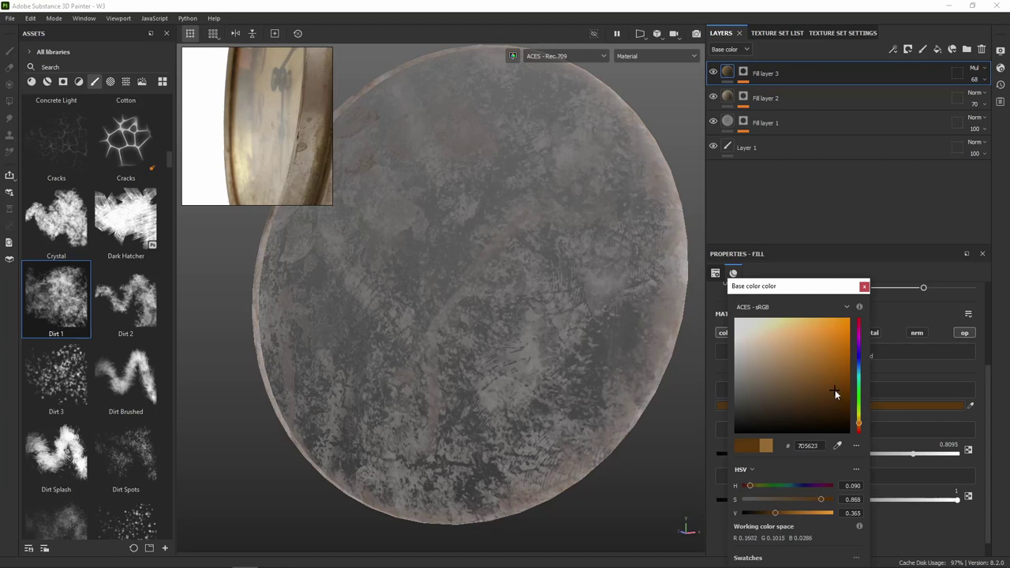
pyautogui.moveTo(837, 391)
pyautogui.mouseDown()
pyautogui.moveTo(856, 383)
pyautogui.moveTo(859, 340)
pyautogui.moveTo(865, 373)
pyautogui.mouseUp()
pyautogui.click(859, 420)
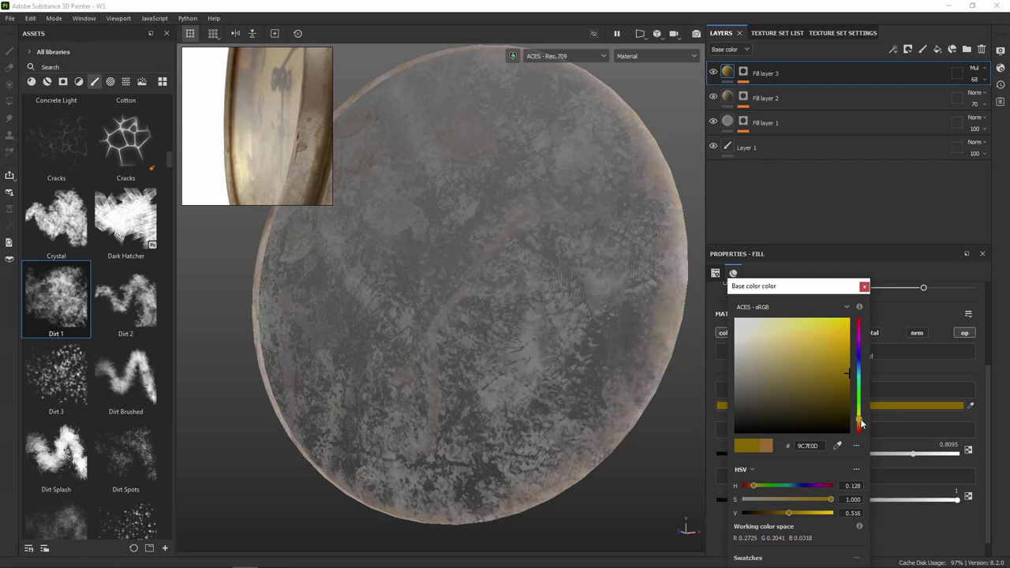
pyautogui.click(861, 426)
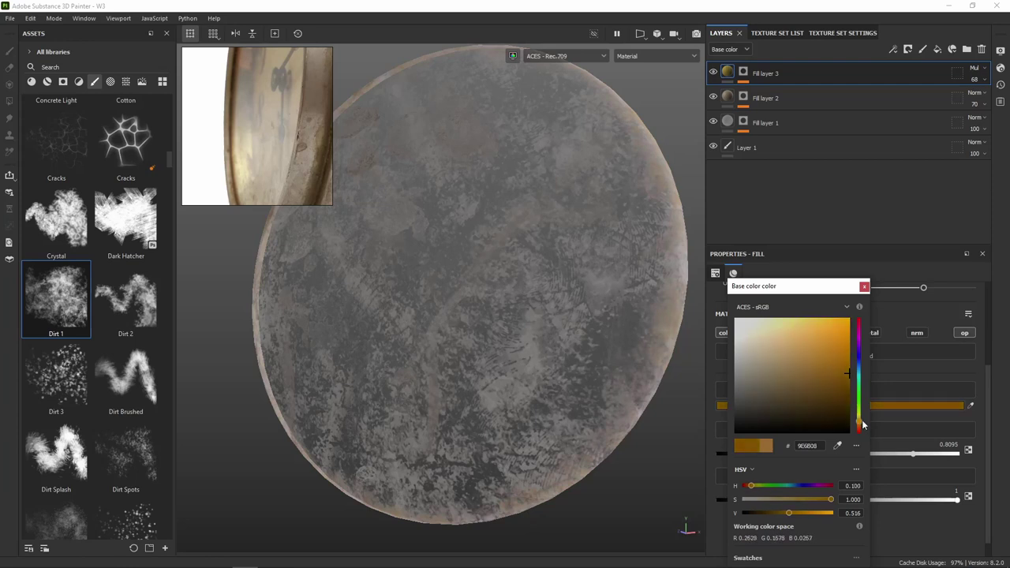
pyautogui.click(861, 419)
pyautogui.scroll(-2, 656, 319)
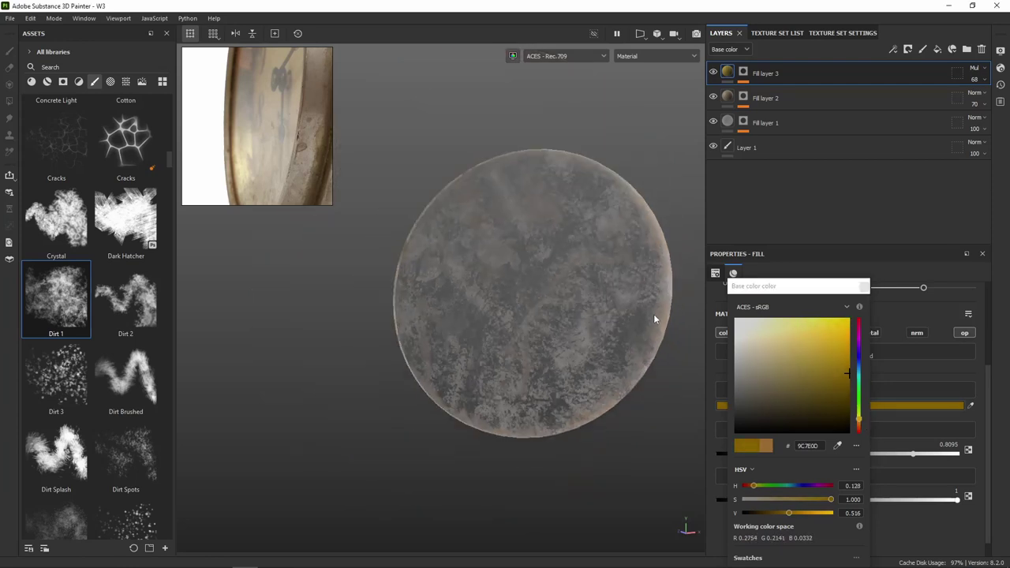
pyautogui.moveTo(645, 317)
pyautogui.keyDown('alt'); pyautogui.mouseDown()
pyautogui.moveTo(658, 355)
pyautogui.moveTo(697, 334)
pyautogui.mouseUp(); pyautogui.keyUp('alt')
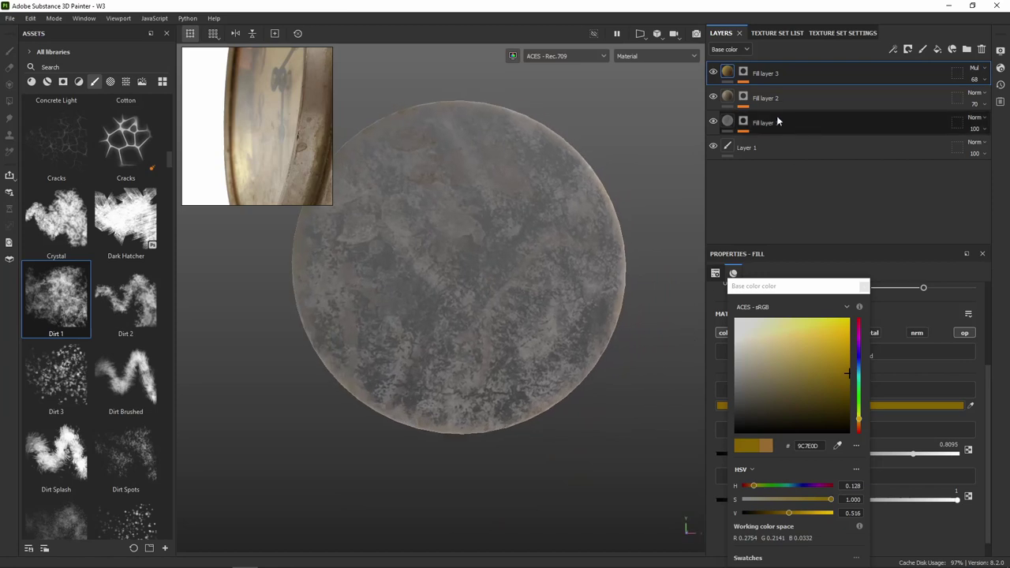
pyautogui.click(793, 35)
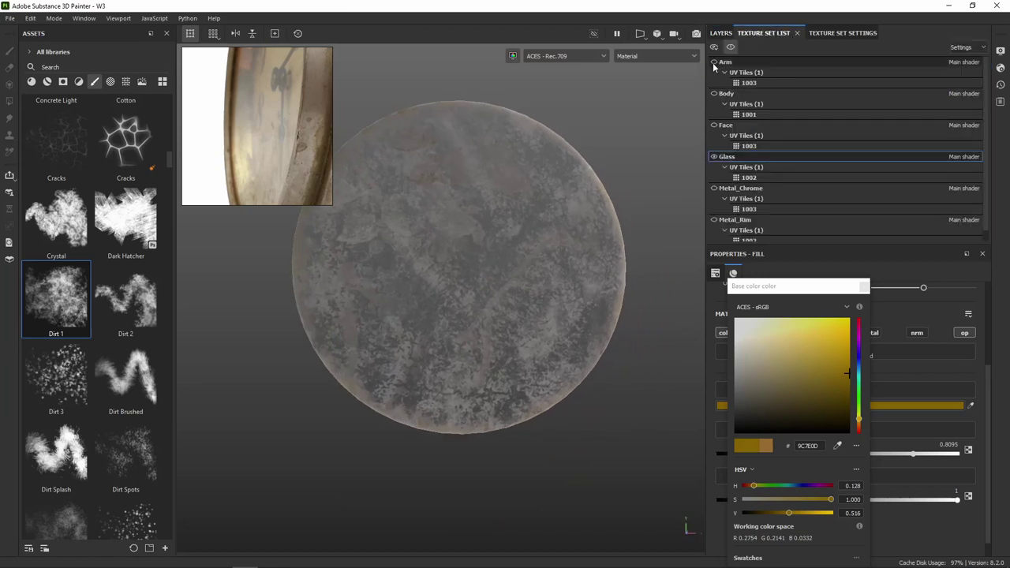
# Un-isolate the Glass set, toggle its visibility to compare, then view the dial close up.
pyautogui.click(731, 47)
pyautogui.moveTo(554, 288)
pyautogui.keyDown('alt'); pyautogui.mouseDown()
pyautogui.moveTo(550, 269)
pyautogui.moveTo(545, 308)
pyautogui.mouseUp(); pyautogui.keyUp('alt')
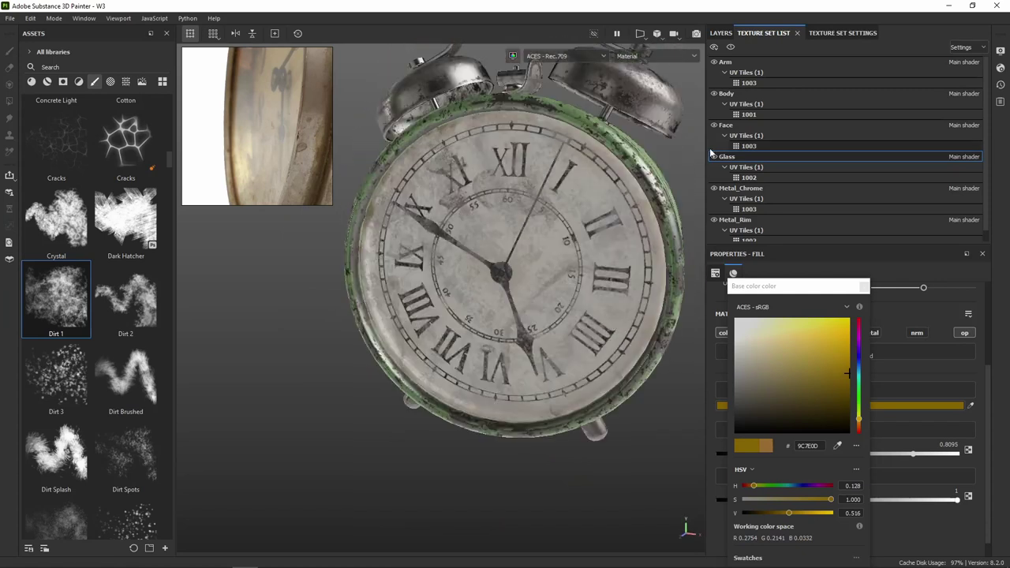
pyautogui.click(714, 157)
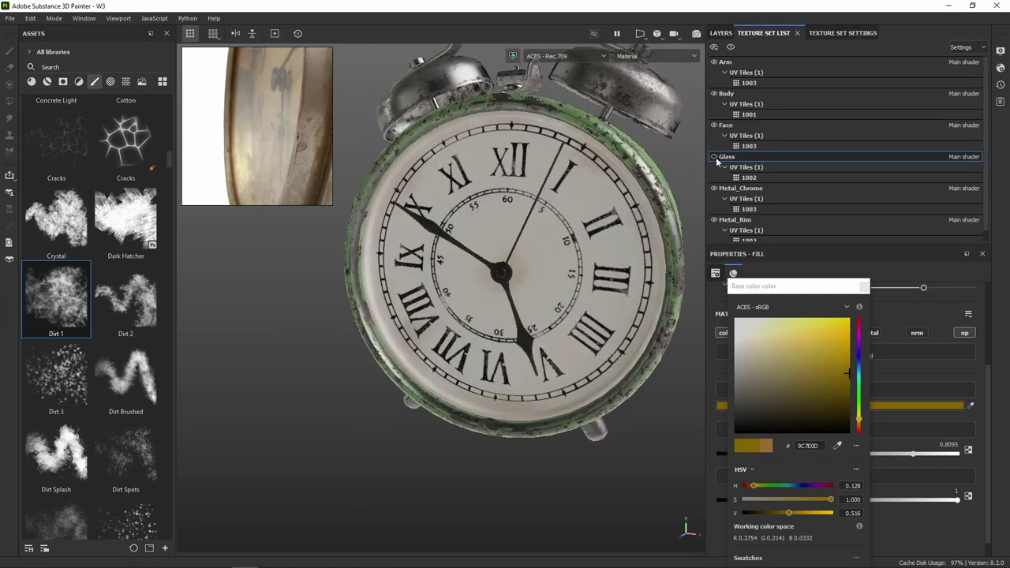
pyautogui.click(715, 157)
pyautogui.moveTo(657, 211)
pyautogui.keyDown('alt'); pyautogui.mouseDown()
pyautogui.moveTo(695, 192)
pyautogui.moveTo(778, 202)
pyautogui.moveTo(766, 232)
pyautogui.moveTo(586, 229)
pyautogui.mouseUp(); pyautogui.keyUp('alt')
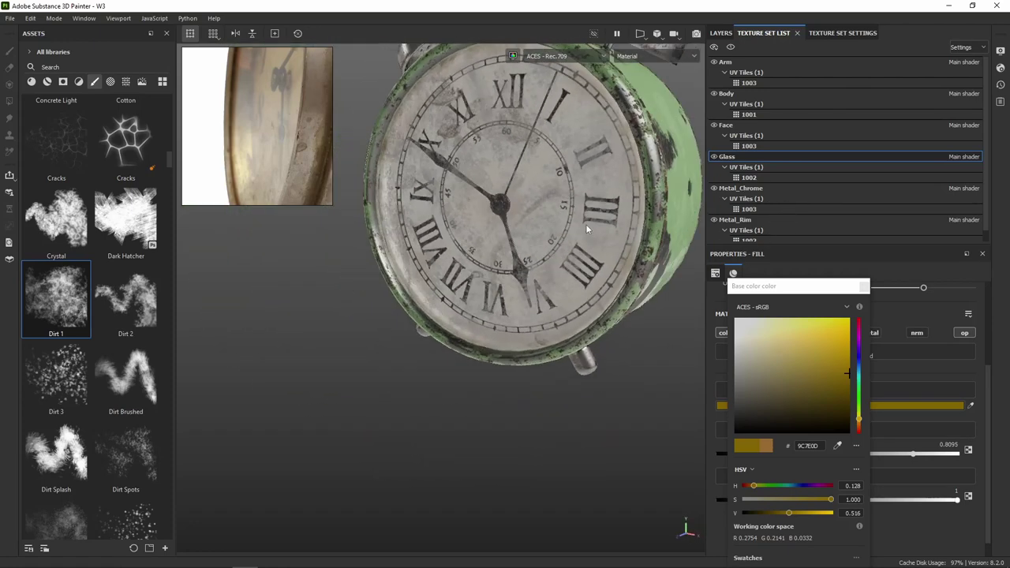
pyautogui.scroll(3, 587, 229)
pyautogui.scroll(2, 596, 219)
pyautogui.moveTo(605, 284)
pyautogui.keyDown('alt'); pyautogui.mouseDown()
pyautogui.moveTo(599, 215)
pyautogui.moveTo(665, 275)
pyautogui.mouseUp(); pyautogui.keyUp('alt')
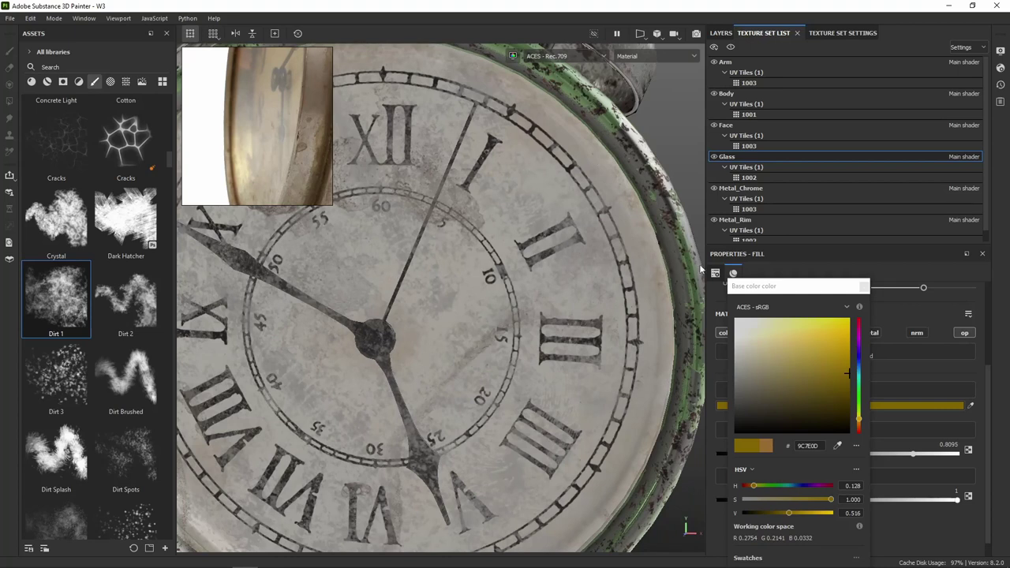
pyautogui.click(732, 33)
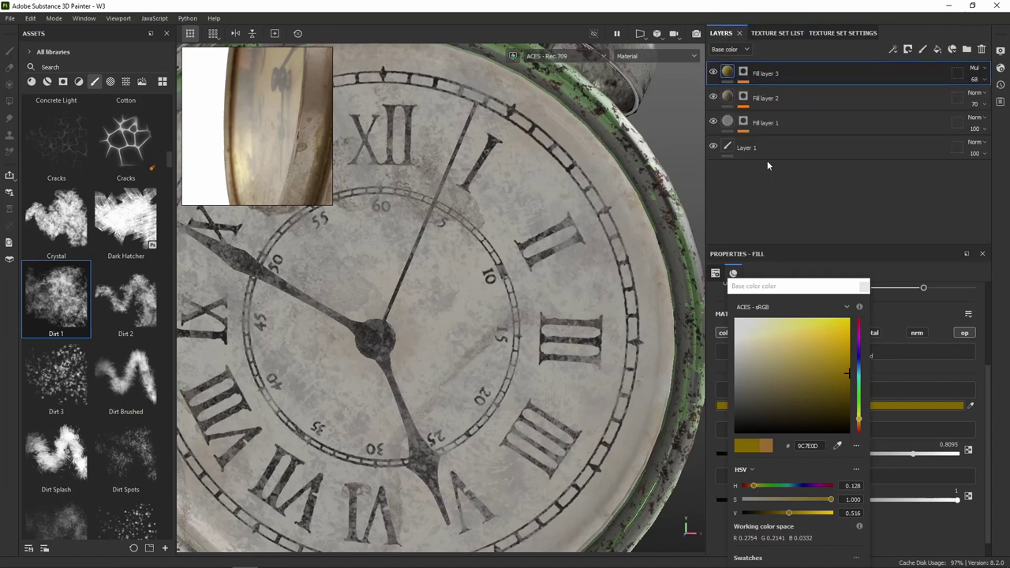
# Add a new fill layer with height about -0.07 and metallic and normal disabled.
pyautogui.click(937, 50)
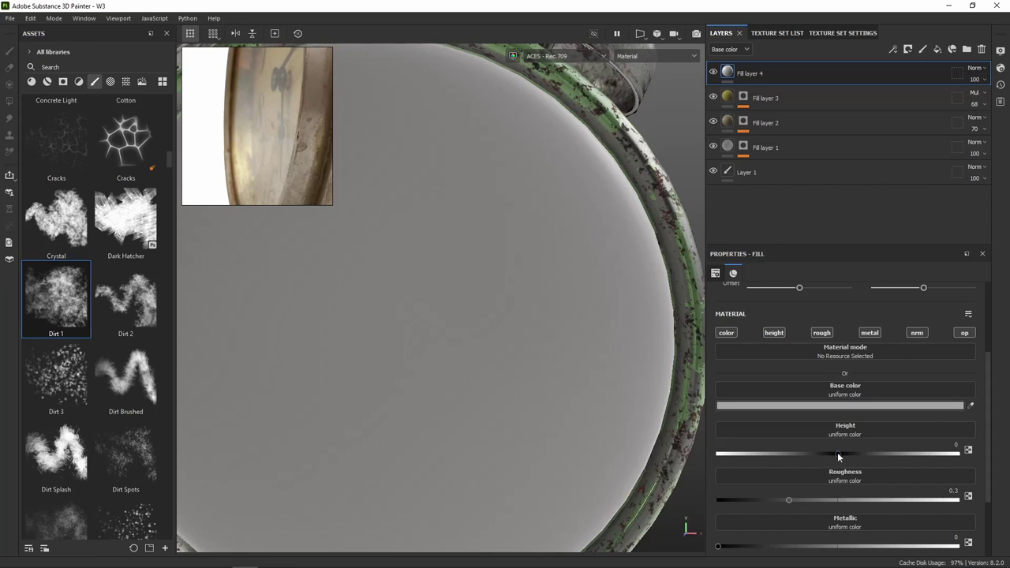
pyautogui.moveTo(837, 452); pyautogui.dragTo(830, 453)
pyautogui.click(868, 335)
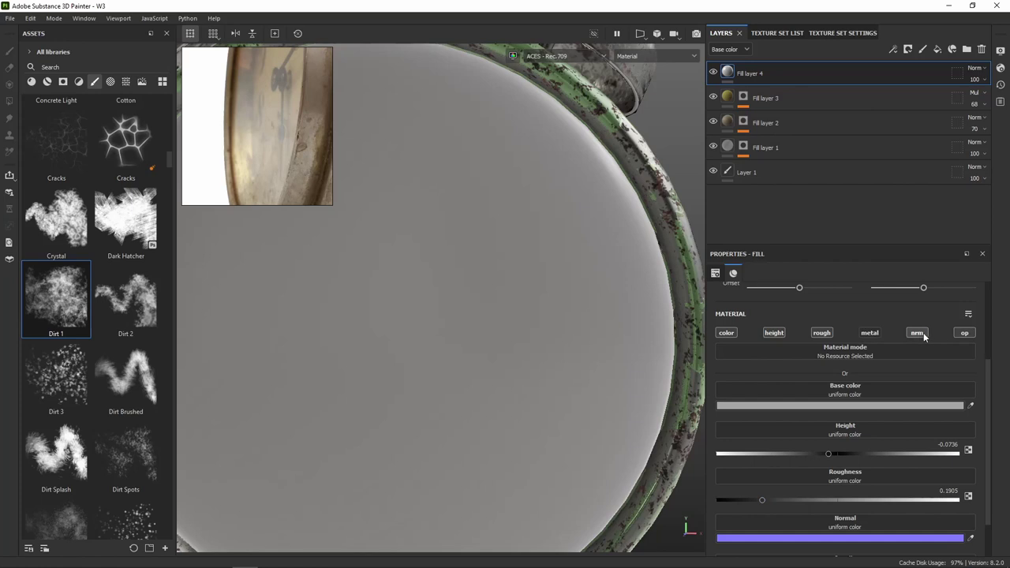
pyautogui.click(924, 333)
pyautogui.click(966, 335)
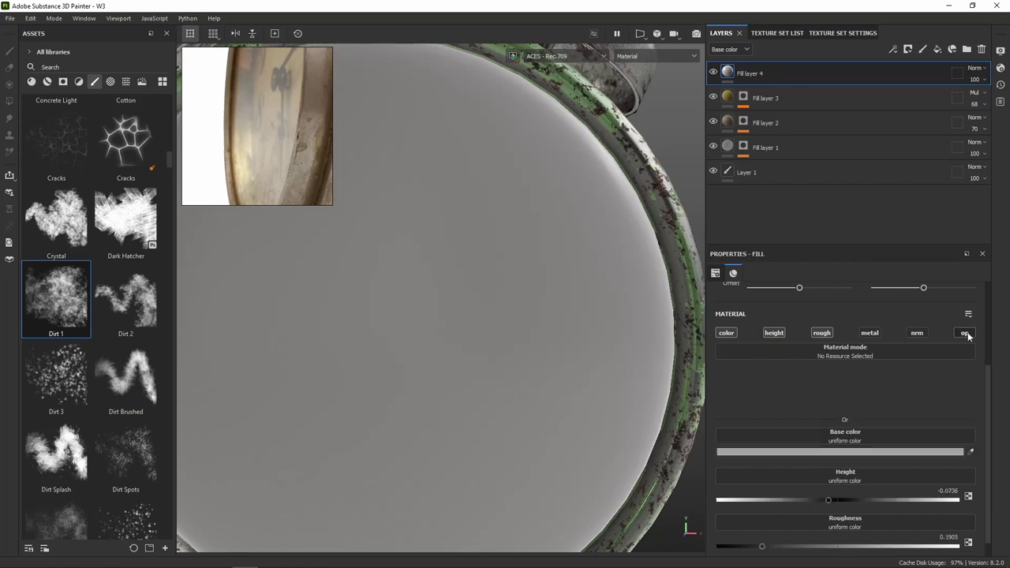
pyautogui.click(966, 334)
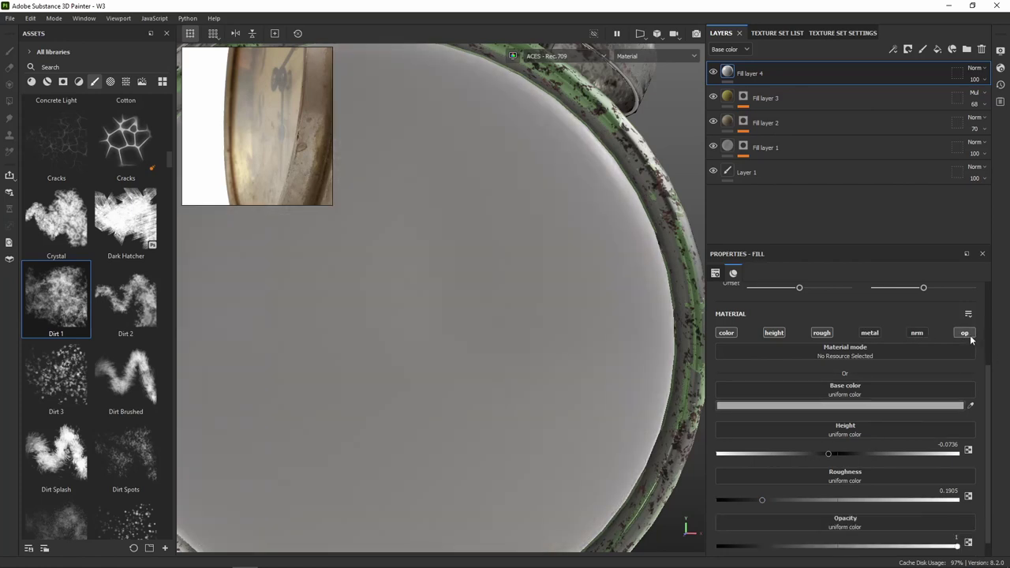
# Set the glass layer's opacity to about 0.19 and its base colour to grey 787878.
pyautogui.scroll(-1, 946, 499)
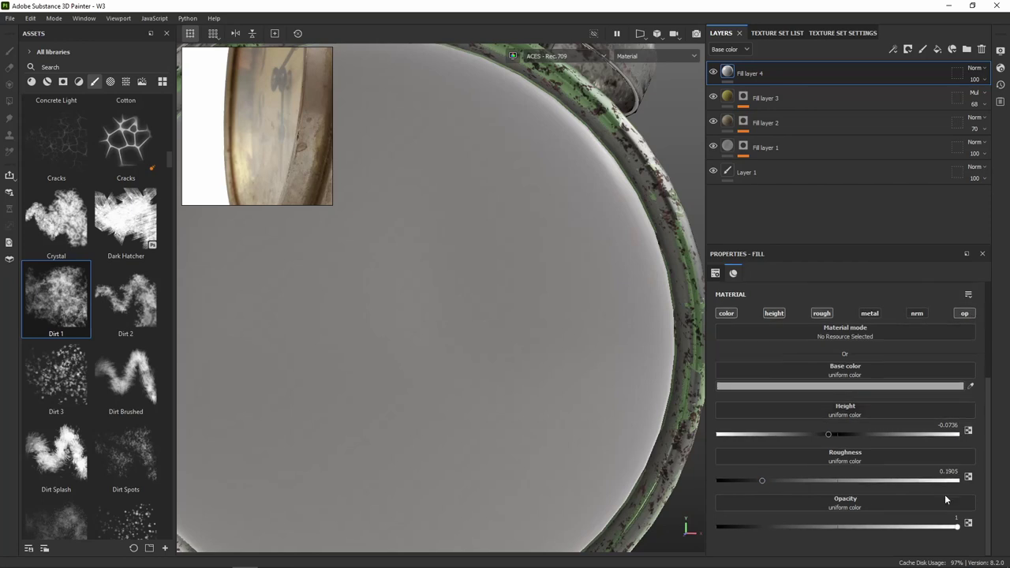
pyautogui.moveTo(955, 528)
pyautogui.mouseDown()
pyautogui.moveTo(723, 532)
pyautogui.moveTo(761, 529)
pyautogui.mouseUp()
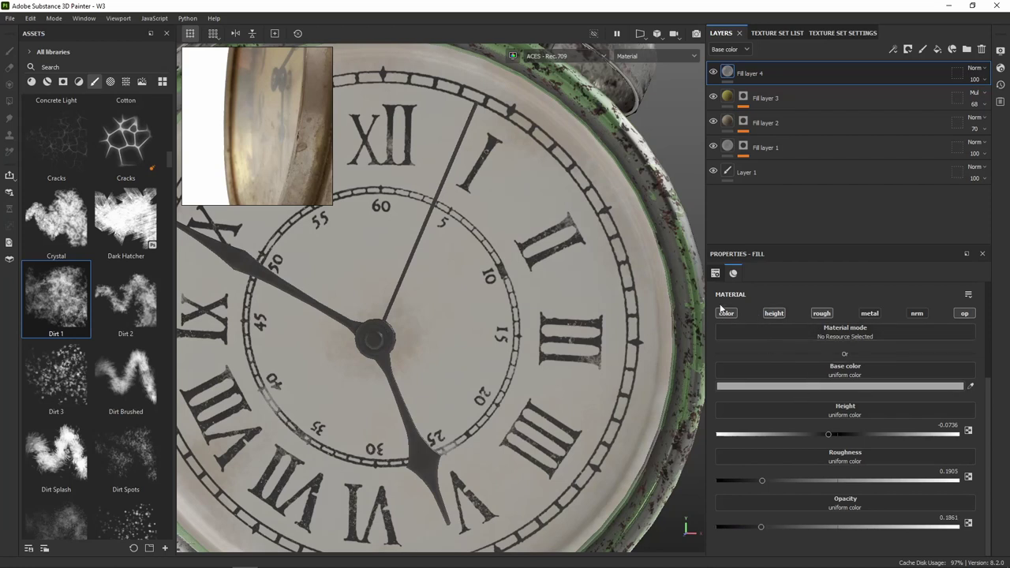
pyautogui.click(839, 386)
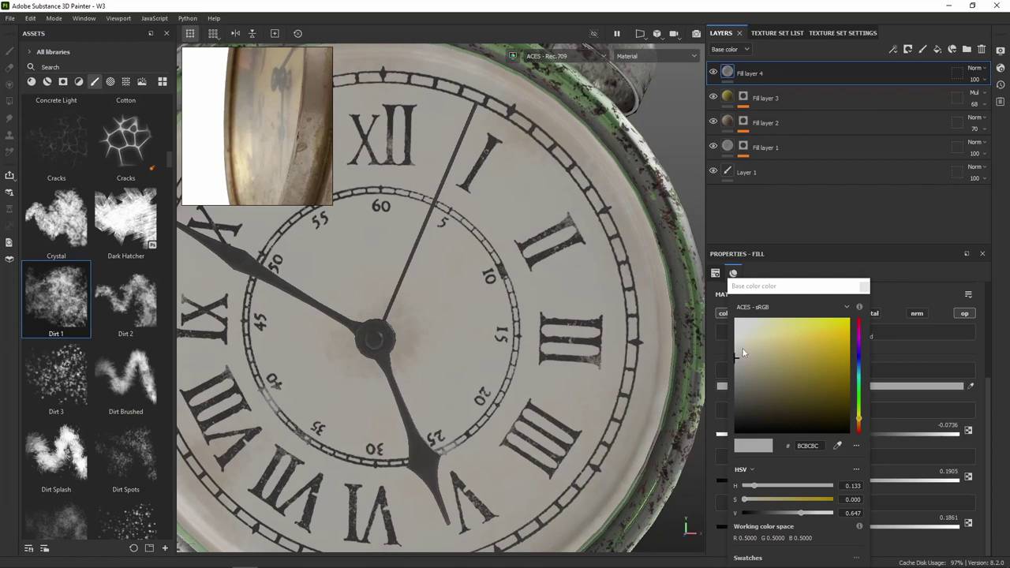
pyautogui.moveTo(742, 347); pyautogui.dragTo(734, 388)
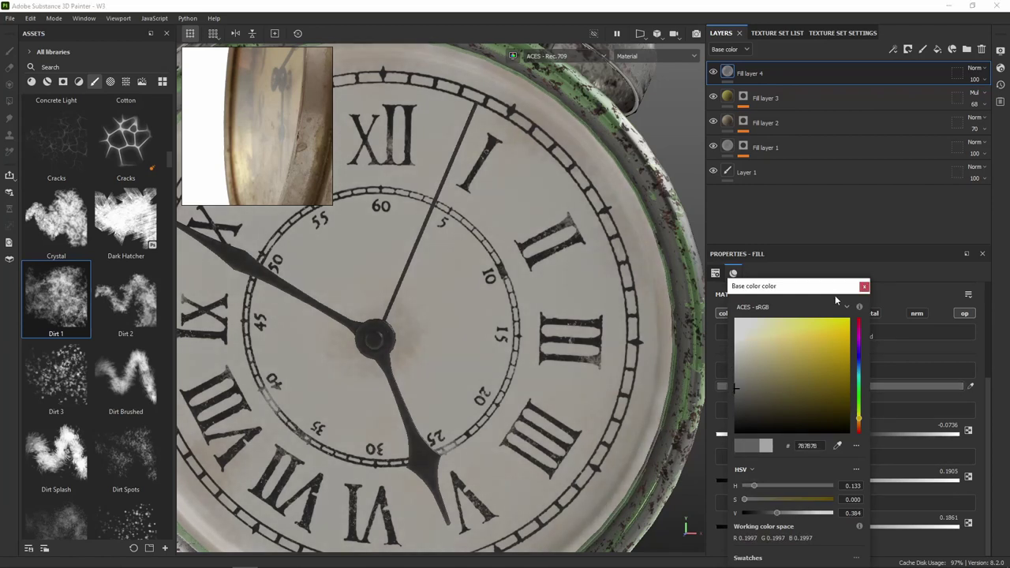
pyautogui.click(865, 287)
pyautogui.press('f')
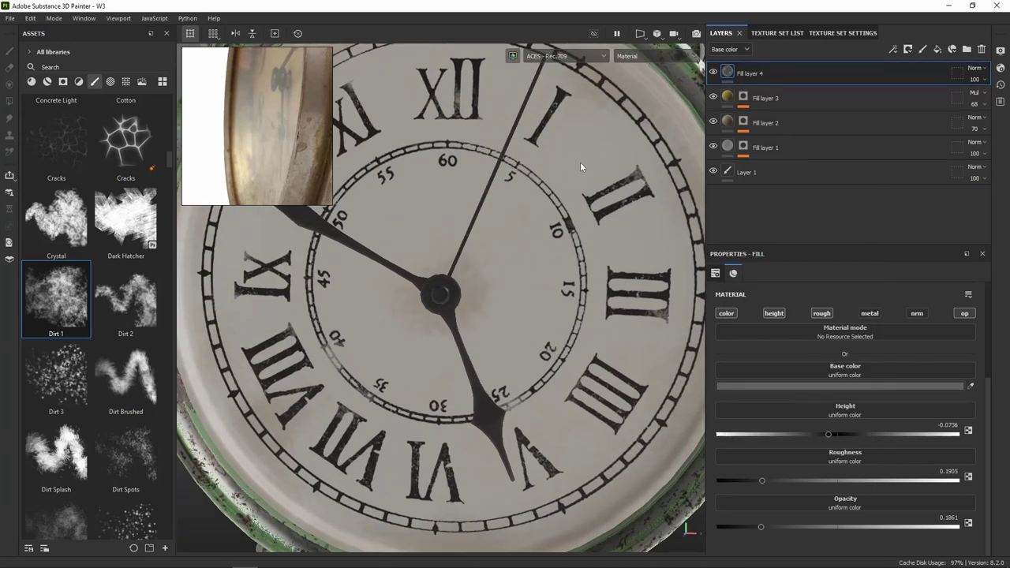
pyautogui.moveTo(527, 236)
pyautogui.keyDown('alt'); pyautogui.mouseDown()
pyautogui.moveTo(436, 207)
pyautogui.moveTo(406, 225)
pyautogui.mouseUp(); pyautogui.keyUp('alt')
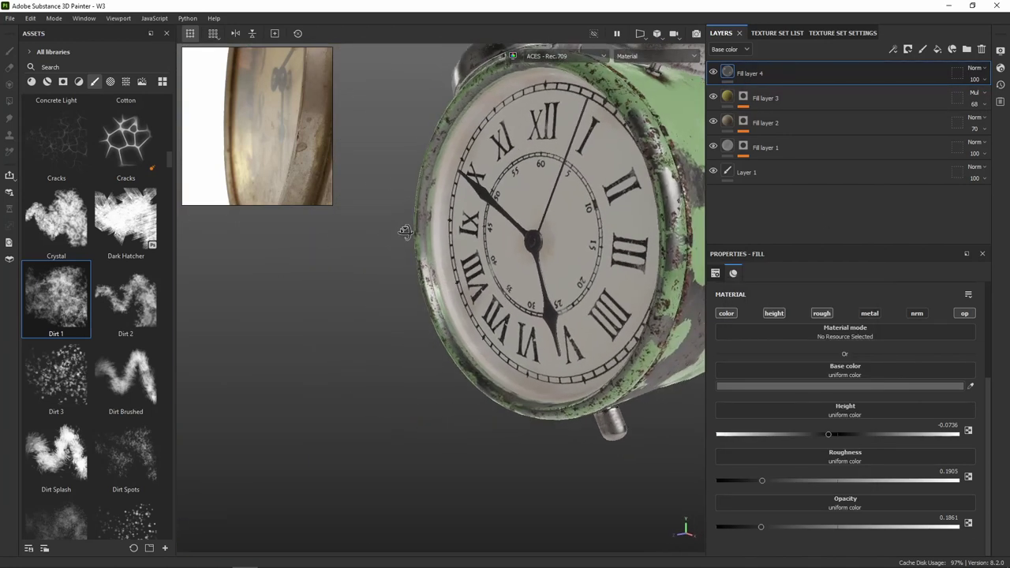
# Add a fill effect to Fill layer 4's mask using Grunge Scratches Rough.
pyautogui.rightClick(722, 73)
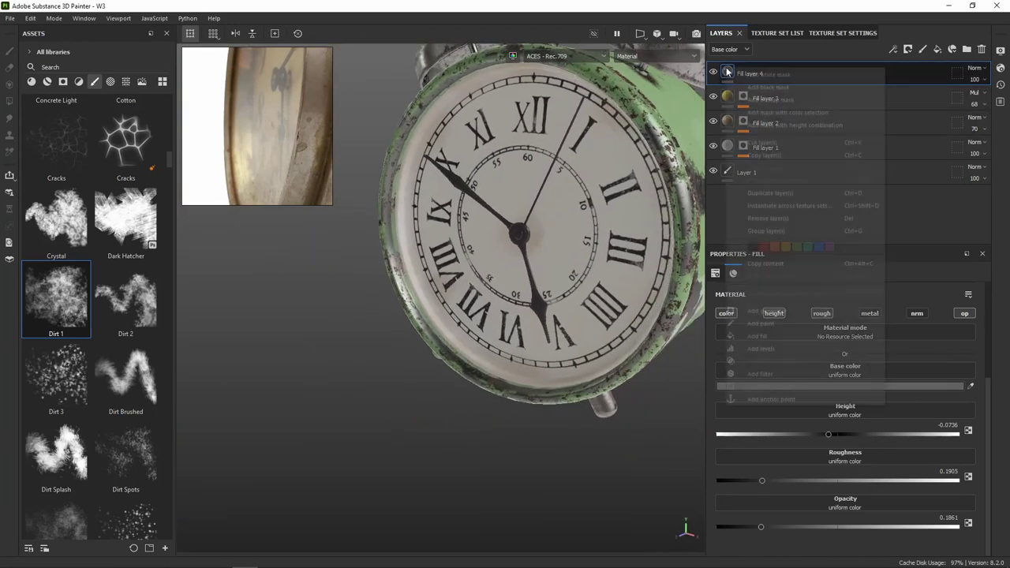
pyautogui.press('Escape')
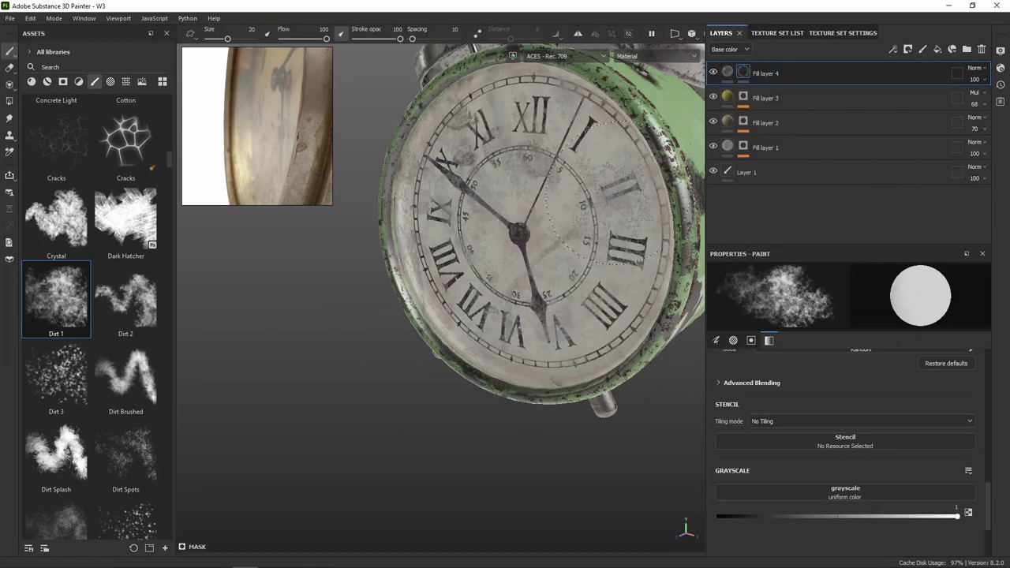
pyautogui.click(126, 82)
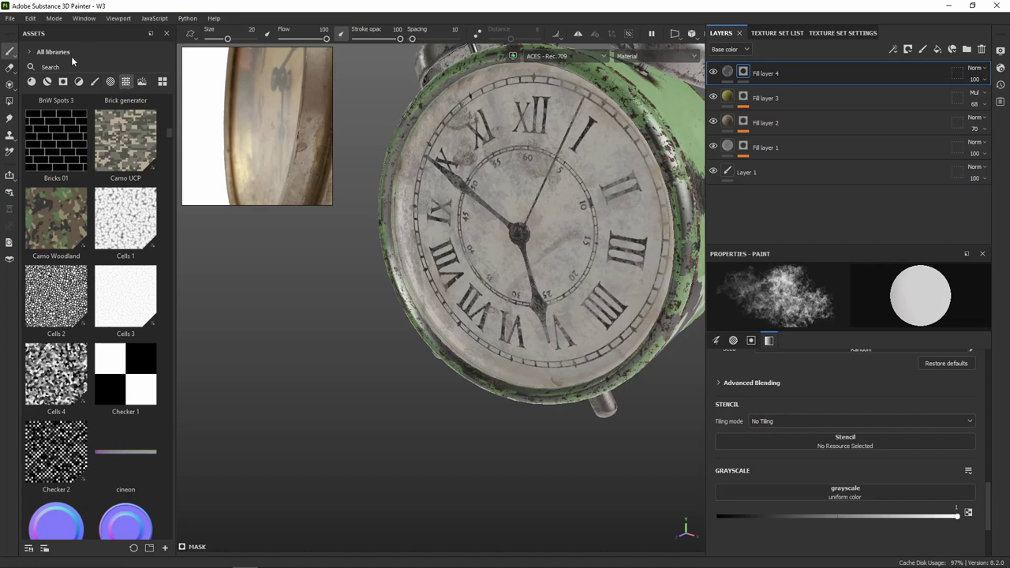
pyautogui.write('scr')
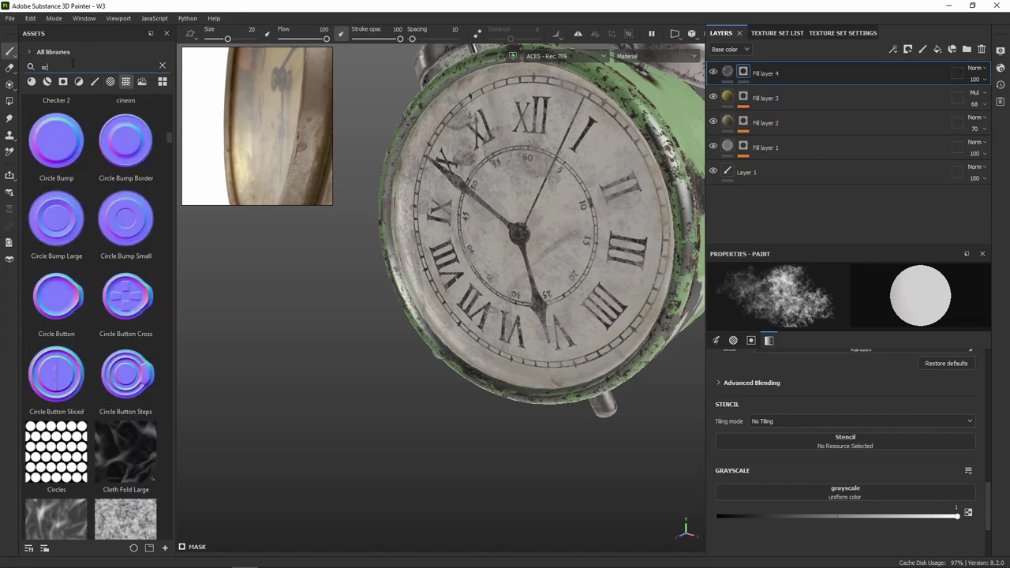
pyautogui.write('at')
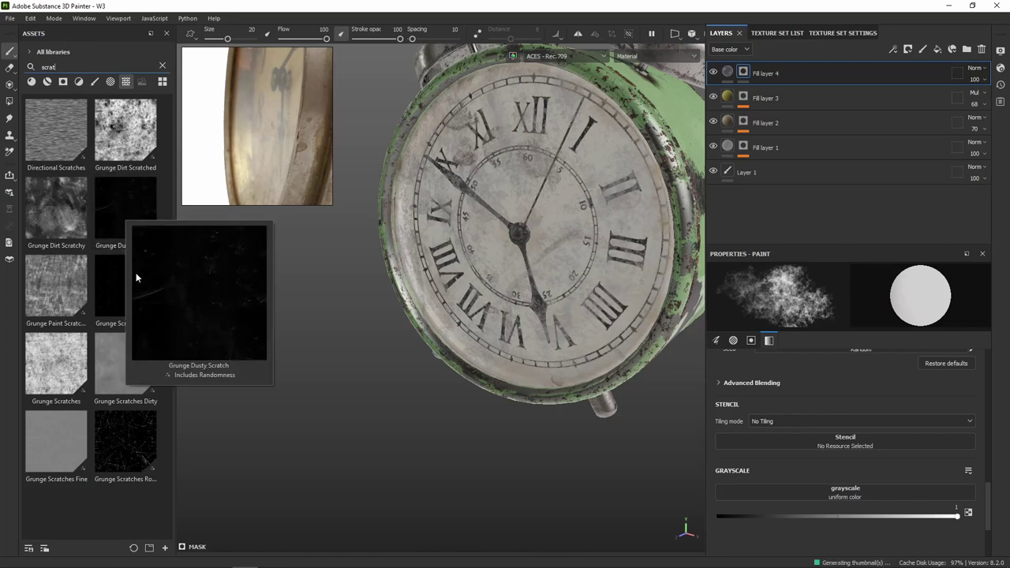
pyautogui.moveTo(126, 442)
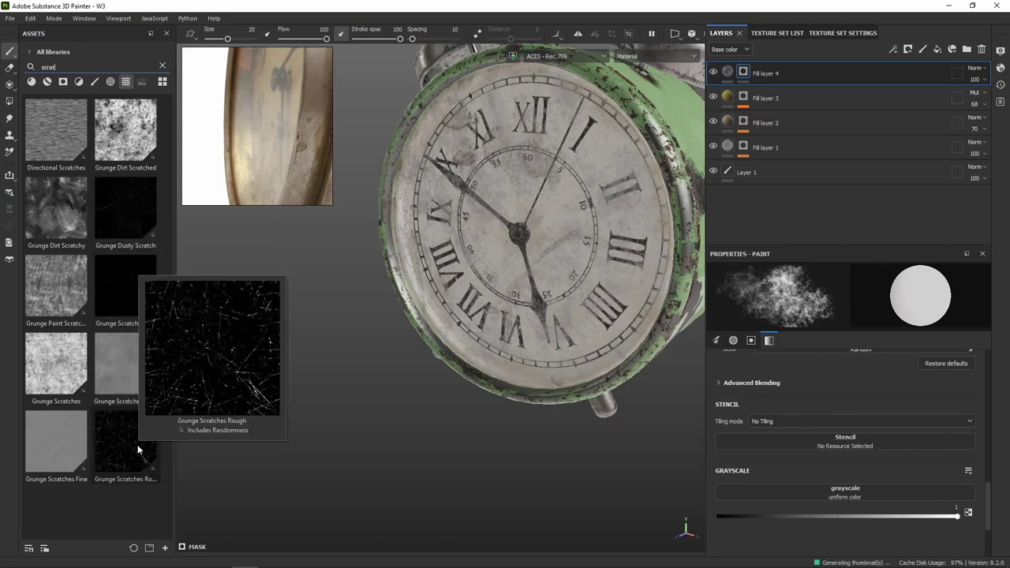
pyautogui.rightClick(743, 75)
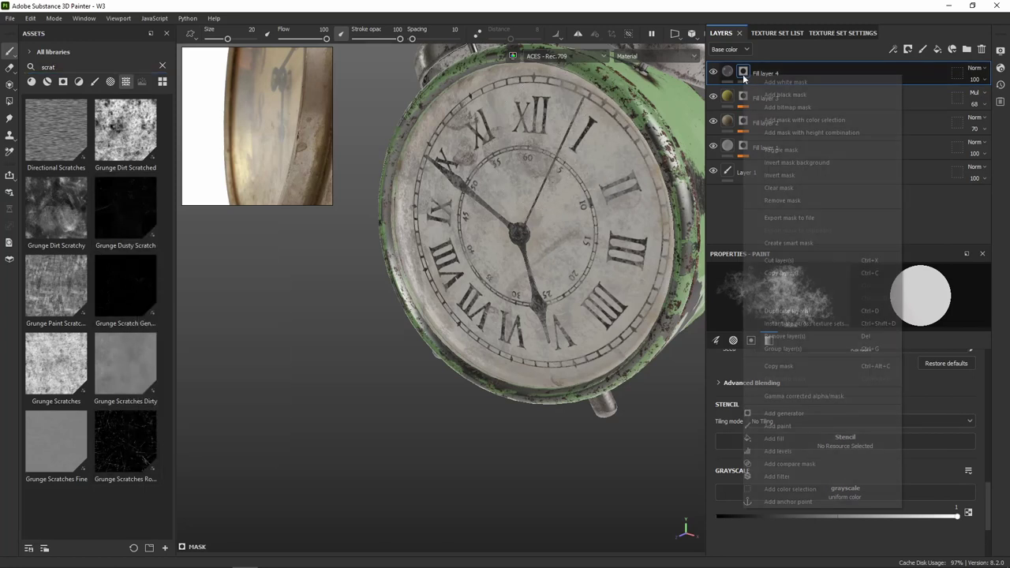
pyautogui.click(777, 438)
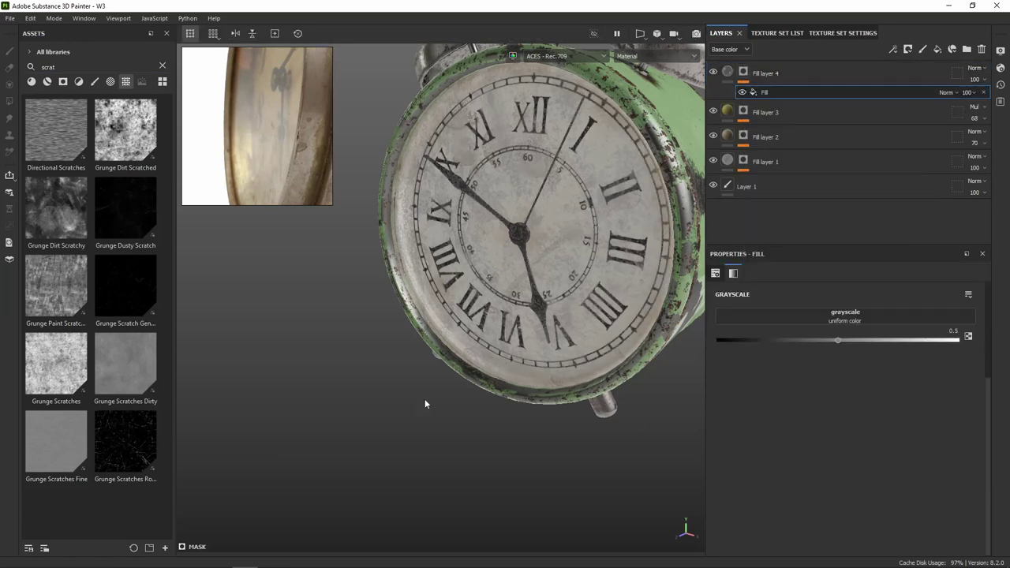
pyautogui.moveTo(140, 444)
pyautogui.mouseDown()
pyautogui.moveTo(863, 324)
pyautogui.moveTo(846, 319)
pyautogui.mouseUp()
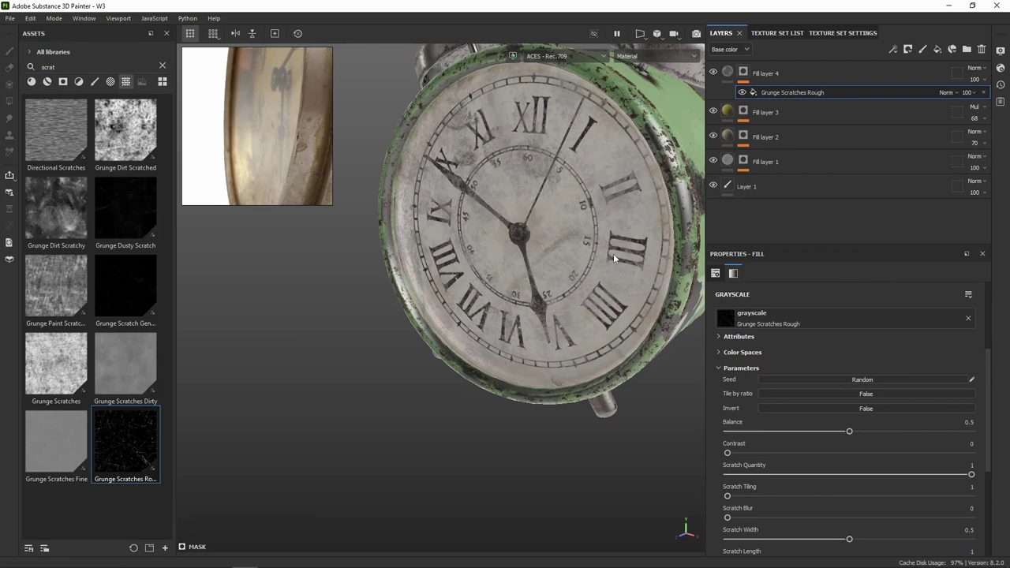
# Select the scratch mask fill, view it isolated, and switch its projection to Tri-planar.
pyautogui.moveTo(613, 254)
pyautogui.keyDown('alt'); pyautogui.mouseDown()
pyautogui.moveTo(560, 259)
pyautogui.moveTo(522, 309)
pyautogui.moveTo(583, 293)
pyautogui.mouseUp(); pyautogui.keyUp('alt')
pyautogui.scroll(5, 560, 259)
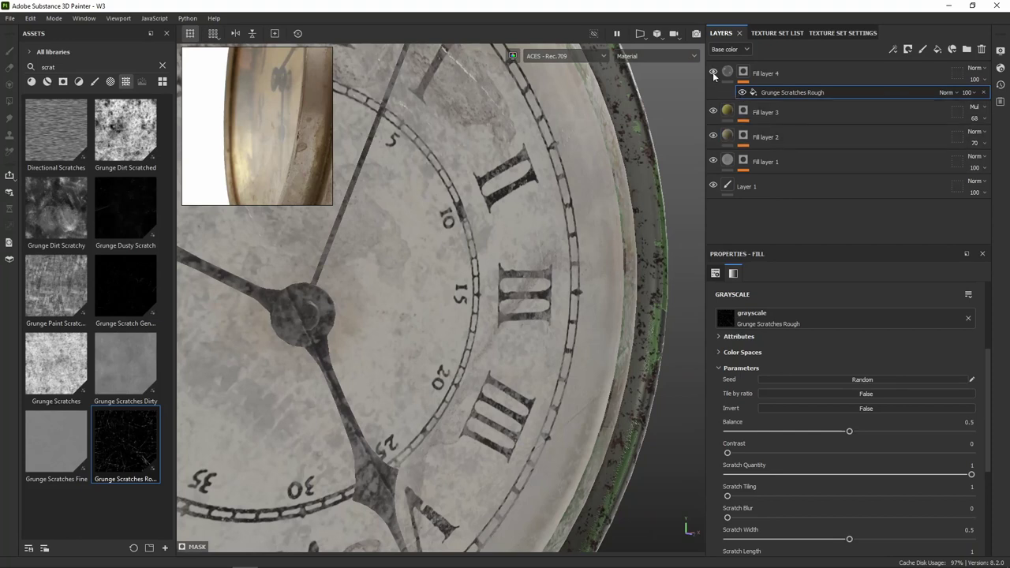
pyautogui.keyDown('alt'); pyautogui.moveTo(519, 231); pyautogui.dragTo(620, 192); pyautogui.keyUp('alt')
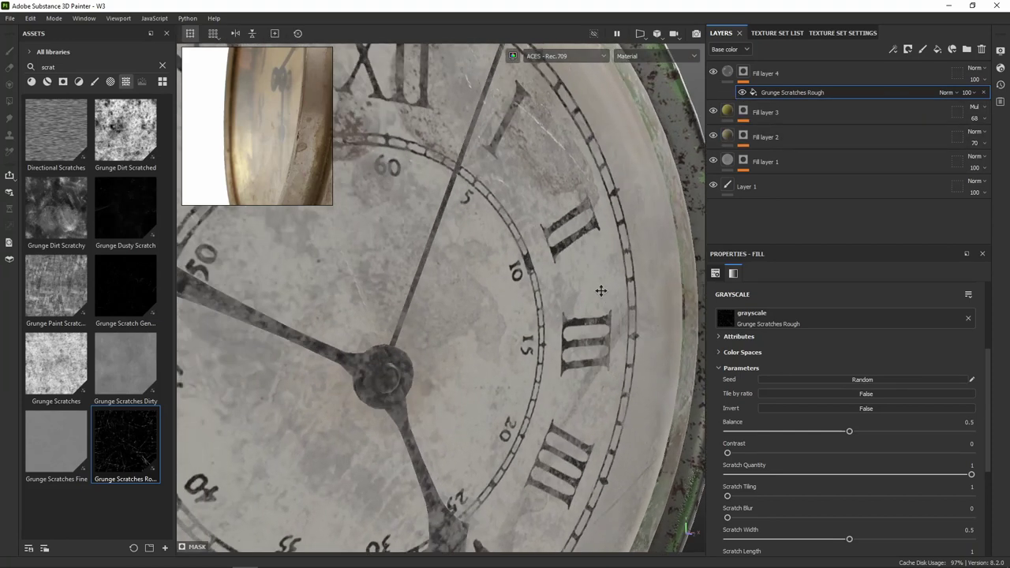
pyautogui.keyDown('alt'); pyautogui.click(745, 93); pyautogui.keyUp('alt')
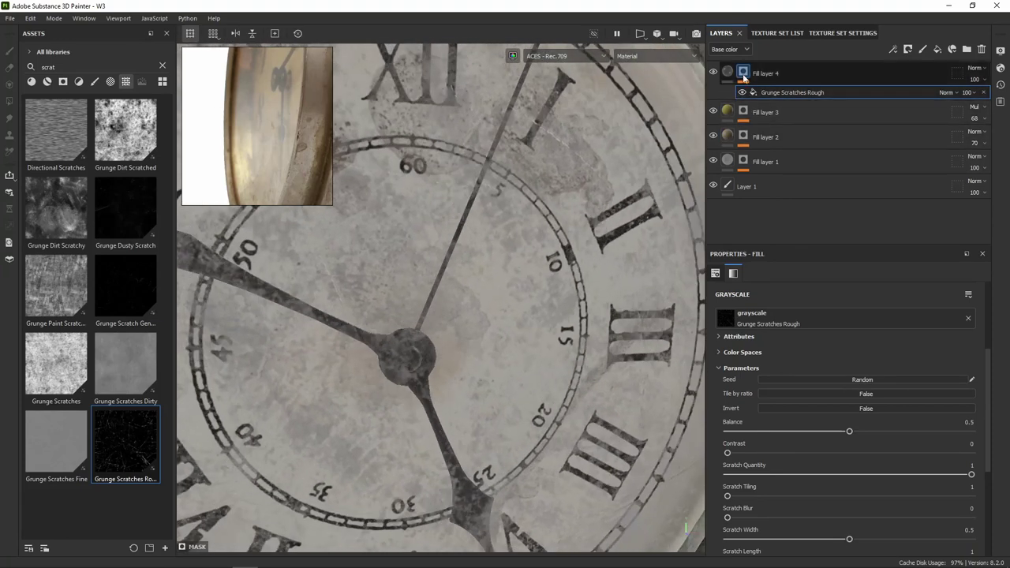
pyautogui.press('f')
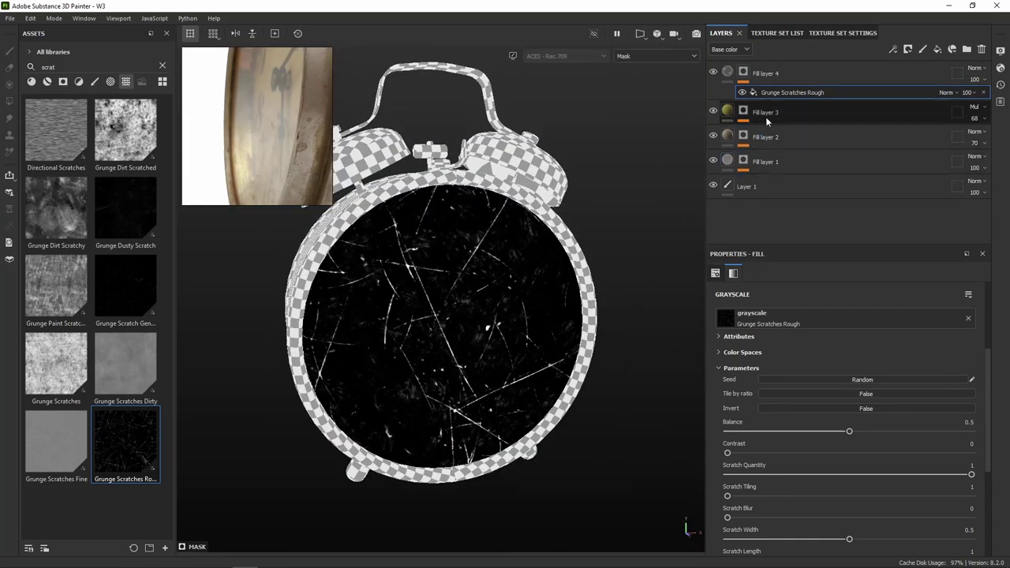
pyautogui.scroll(3, 837, 397)
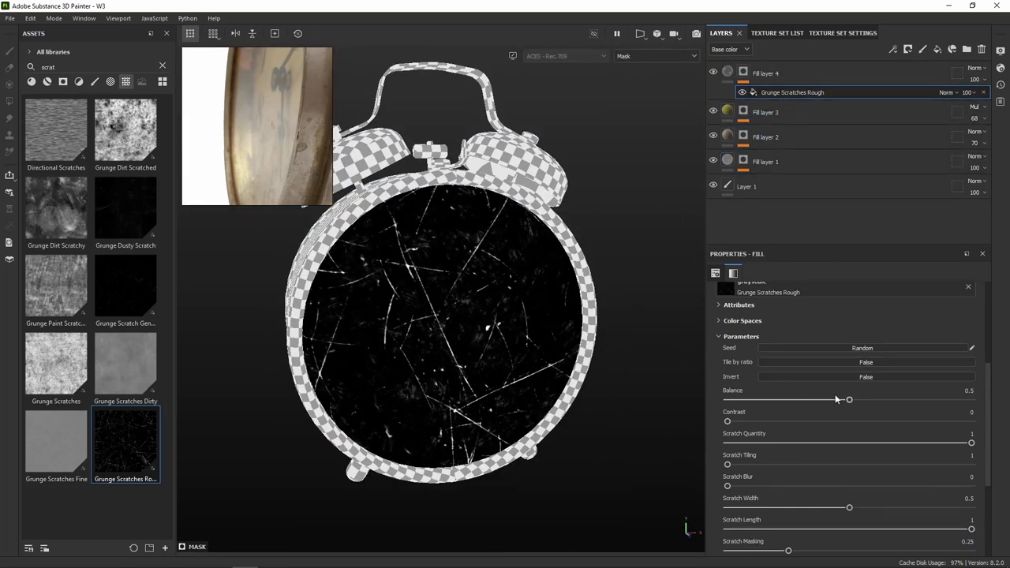
pyautogui.click(804, 315)
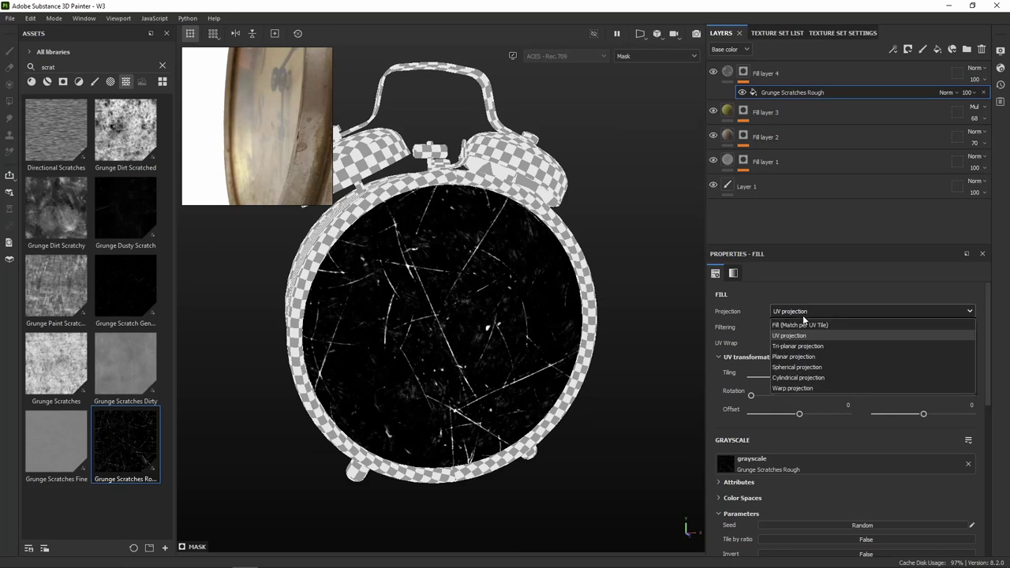
pyautogui.click(816, 306)
pyautogui.click(813, 309)
pyautogui.click(801, 346)
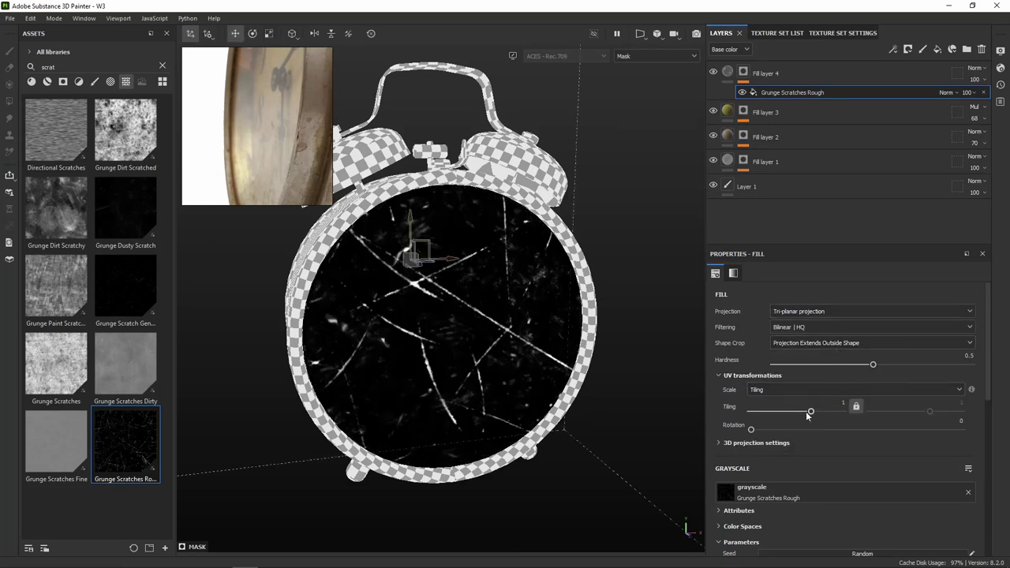
# Set the scratches to tiling 4.14, rotation 51.43, balance 0.73 and contrast 0.02.
pyautogui.moveTo(810, 412); pyautogui.dragTo(820, 412)
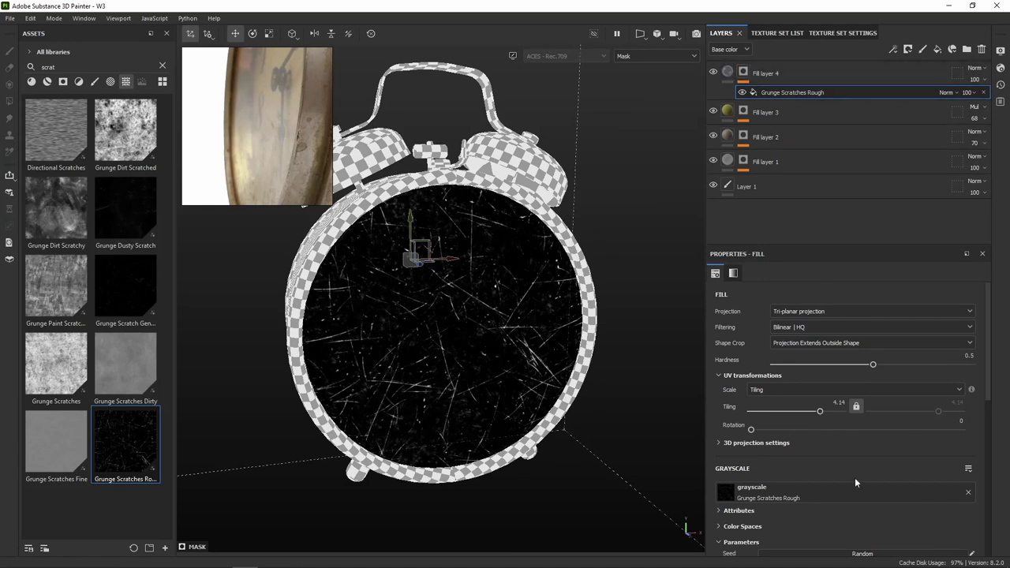
pyautogui.scroll(-2, 816, 450)
pyautogui.scroll(-1, 816, 458)
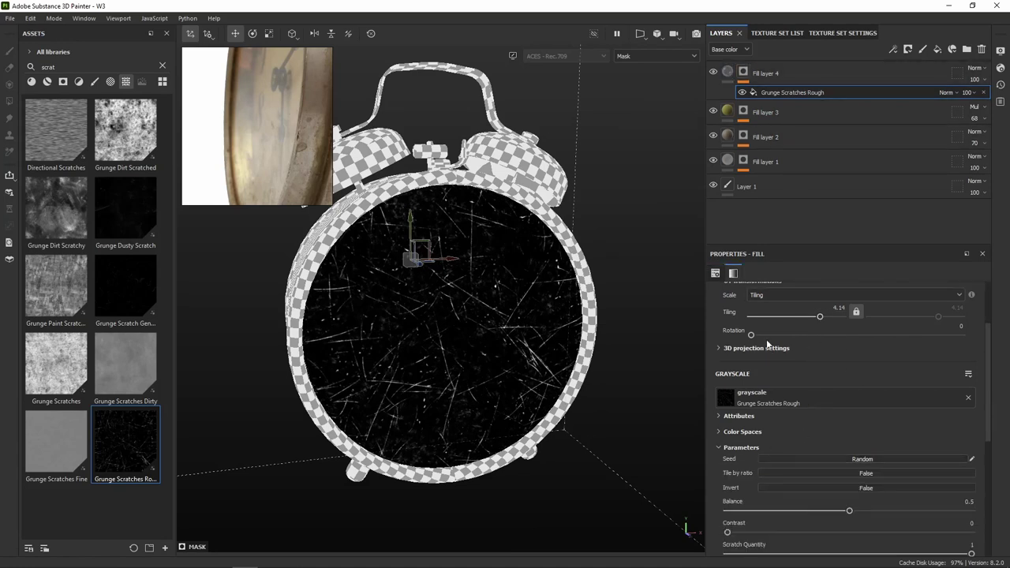
pyautogui.moveTo(752, 336); pyautogui.dragTo(781, 335)
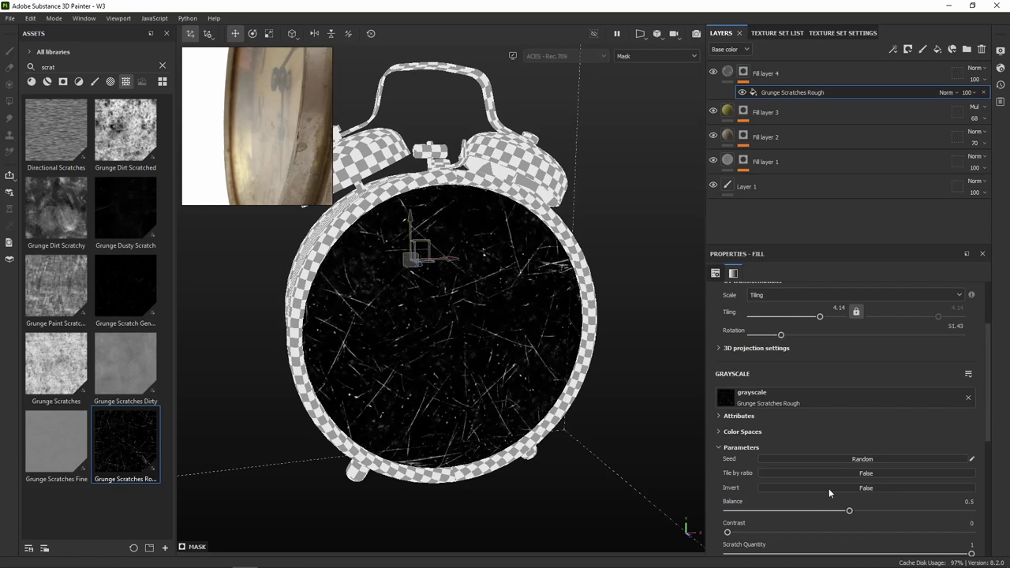
pyautogui.scroll(-1, 829, 489)
pyautogui.scroll(-1, 856, 501)
pyautogui.scroll(-1, 839, 478)
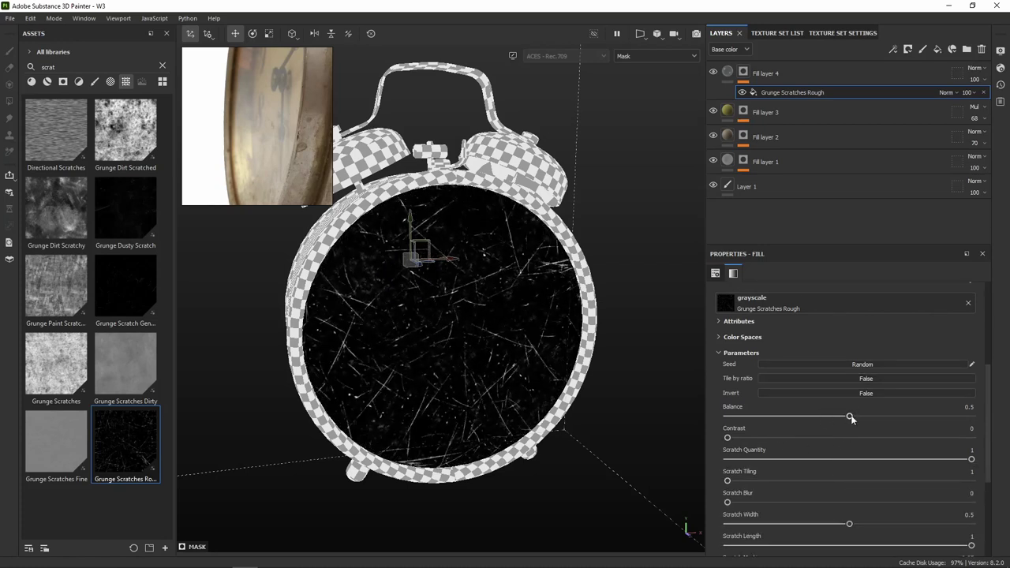
pyautogui.moveTo(869, 419); pyautogui.dragTo(907, 415)
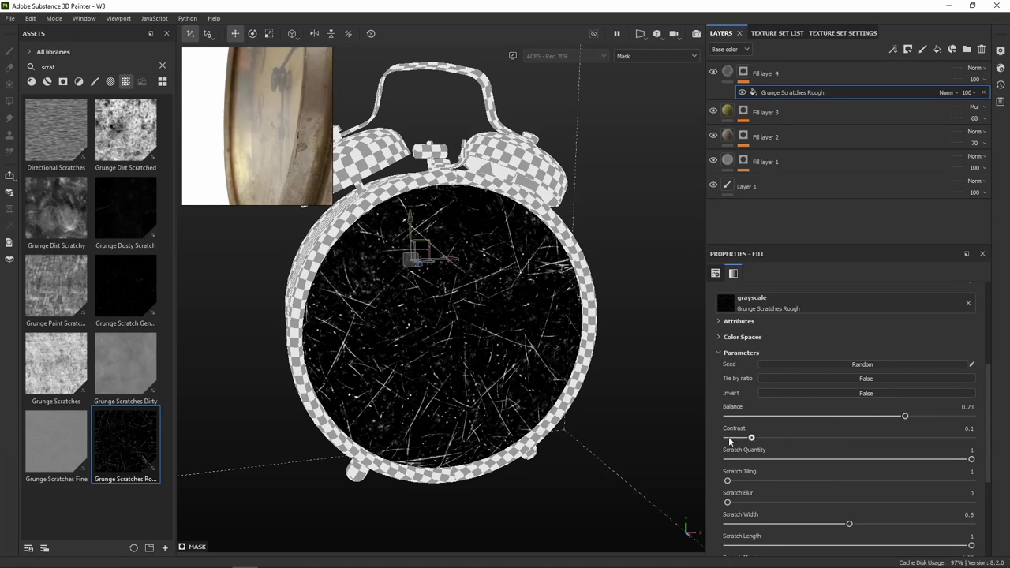
pyautogui.moveTo(729, 439); pyautogui.dragTo(733, 439)
# Set Fill layer 4's base colour to white (FFFFFE).
pyautogui.click(766, 73)
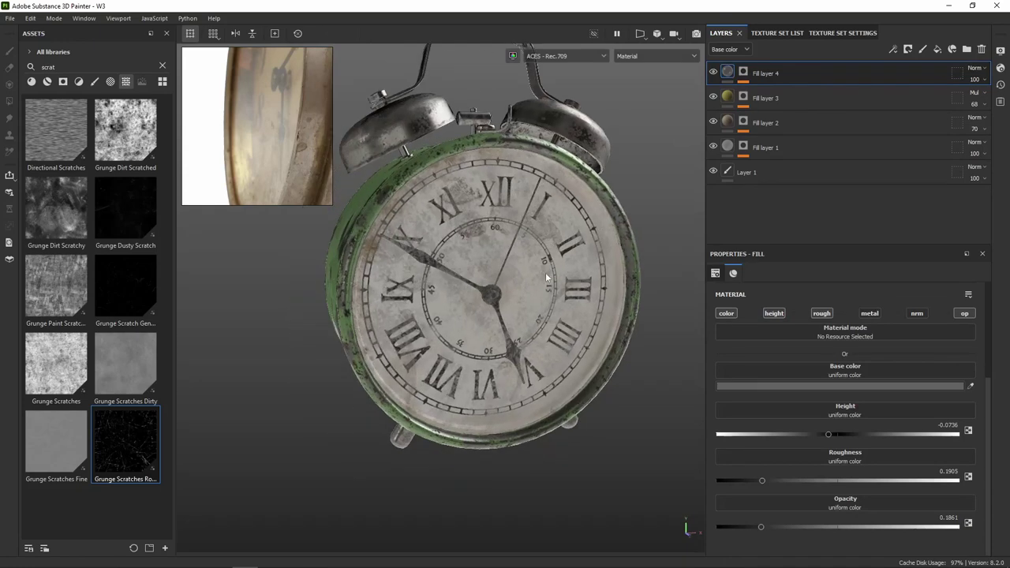
pyautogui.keyDown('alt'); pyautogui.moveTo(546, 277); pyautogui.dragTo(473, 274); pyautogui.keyUp('alt')
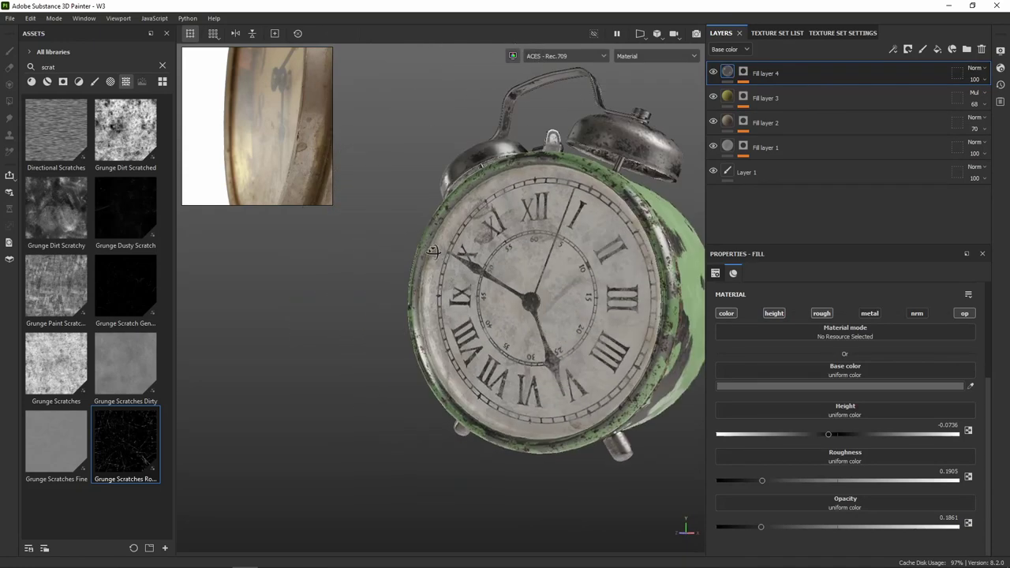
pyautogui.click(749, 386)
pyautogui.moveTo(739, 333); pyautogui.dragTo(735, 319)
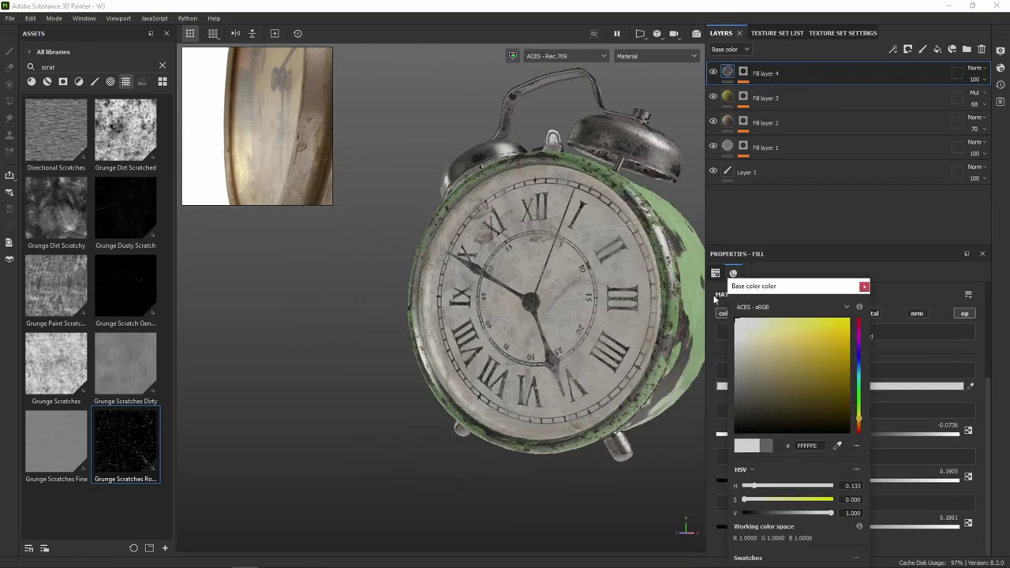
pyautogui.scroll(5, 604, 275)
pyautogui.keyDown('alt'); pyautogui.moveTo(544, 312); pyautogui.dragTo(528, 294); pyautogui.keyUp('alt')
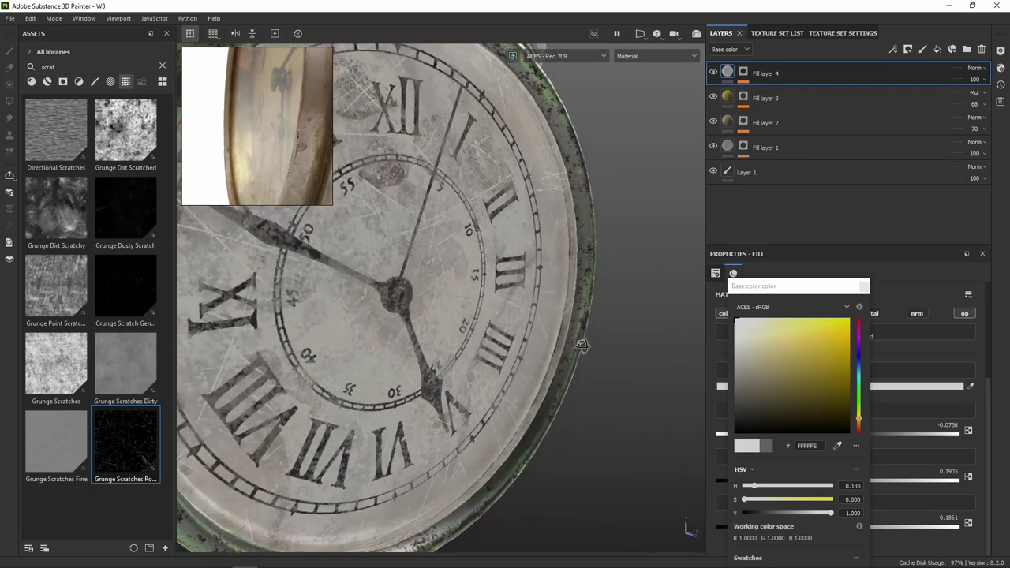
pyautogui.keyDown('alt'); pyautogui.moveTo(527, 294); pyautogui.dragTo(564, 352); pyautogui.keyUp('alt')
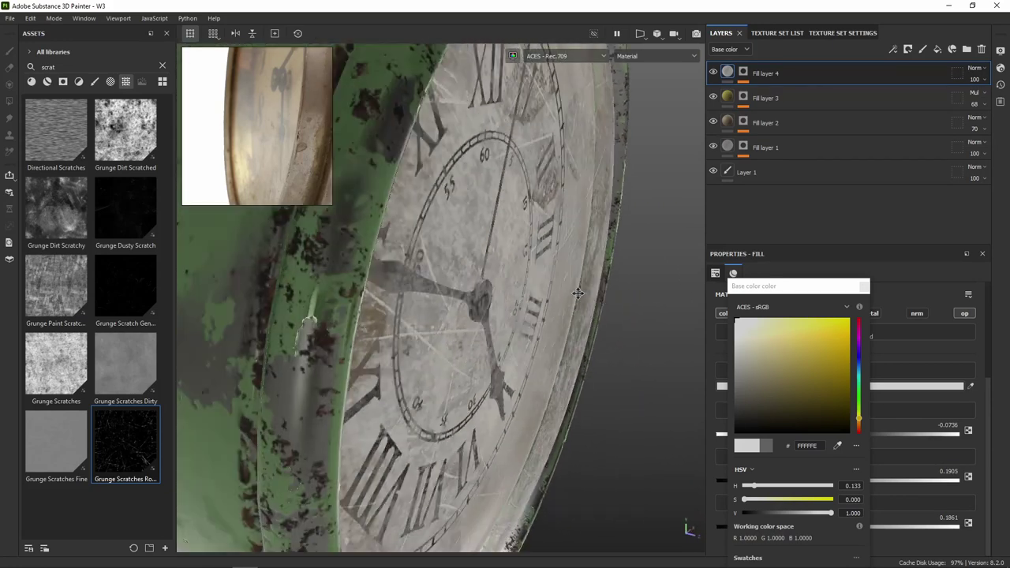
pyautogui.moveTo(496, 294)
pyautogui.keyDown('alt'); pyautogui.mouseDown()
pyautogui.moveTo(580, 278)
pyautogui.moveTo(564, 300)
pyautogui.mouseUp(); pyautogui.keyUp('alt')
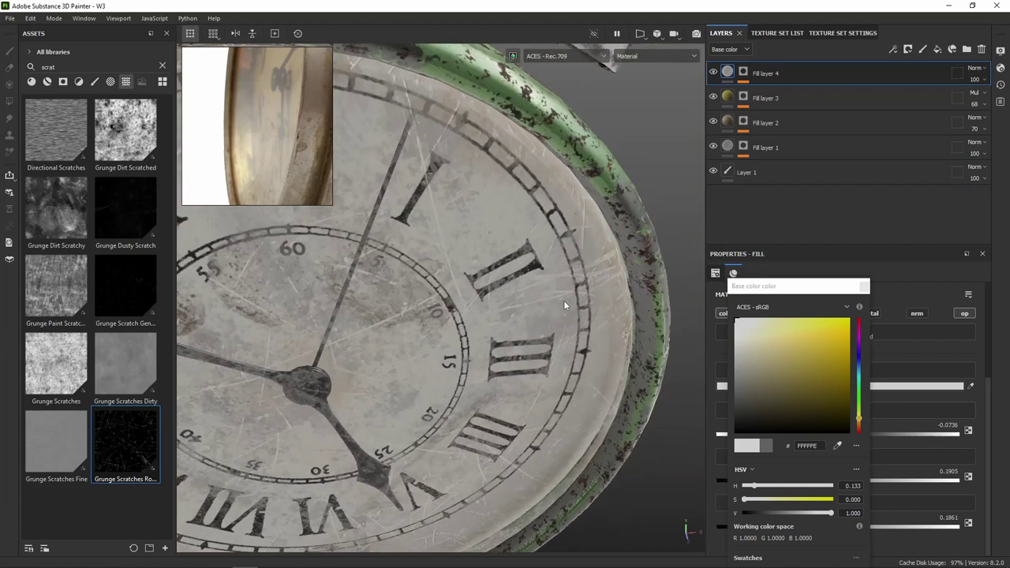
pyautogui.scroll(3, 563, 300)
# Lower Fill layer 4's height to -0.2231 to cut the scratches deeper into the glass.
pyautogui.click(746, 74)
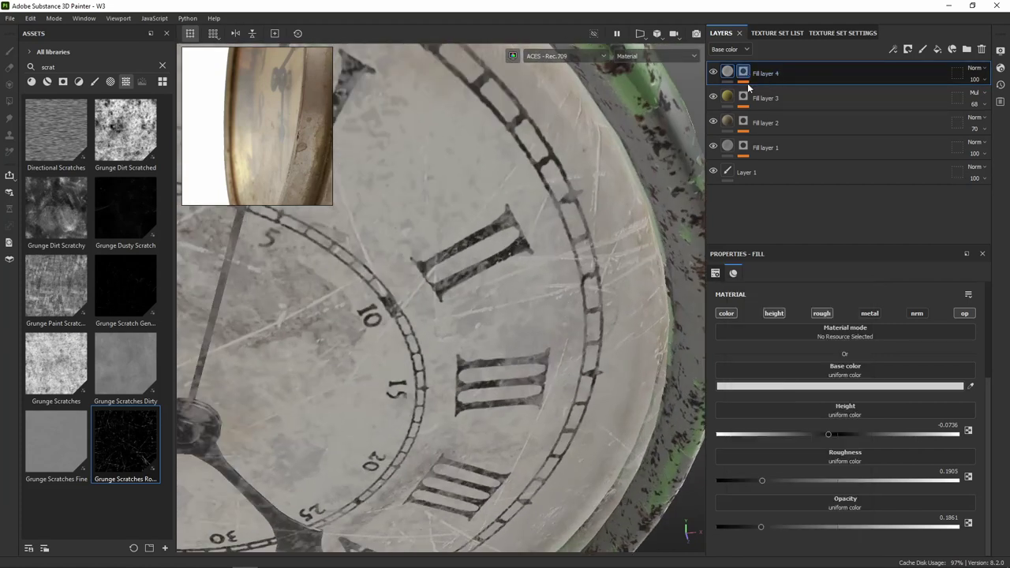
pyautogui.scroll(-5, 543, 229)
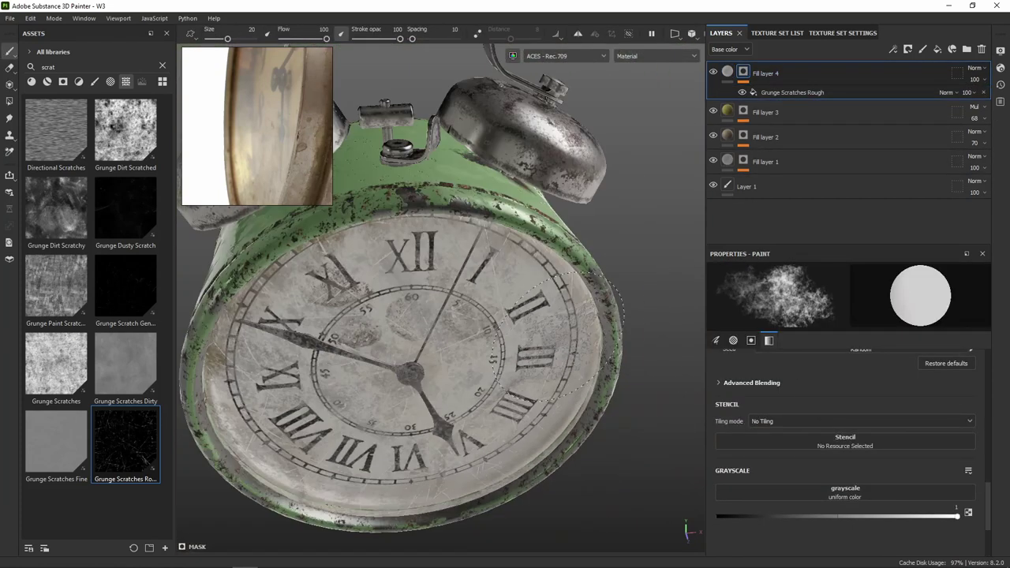
pyautogui.moveTo(505, 261)
pyautogui.keyDown('alt'); pyautogui.mouseDown()
pyautogui.moveTo(543, 228)
pyautogui.moveTo(497, 221)
pyautogui.mouseUp(); pyautogui.keyUp('alt')
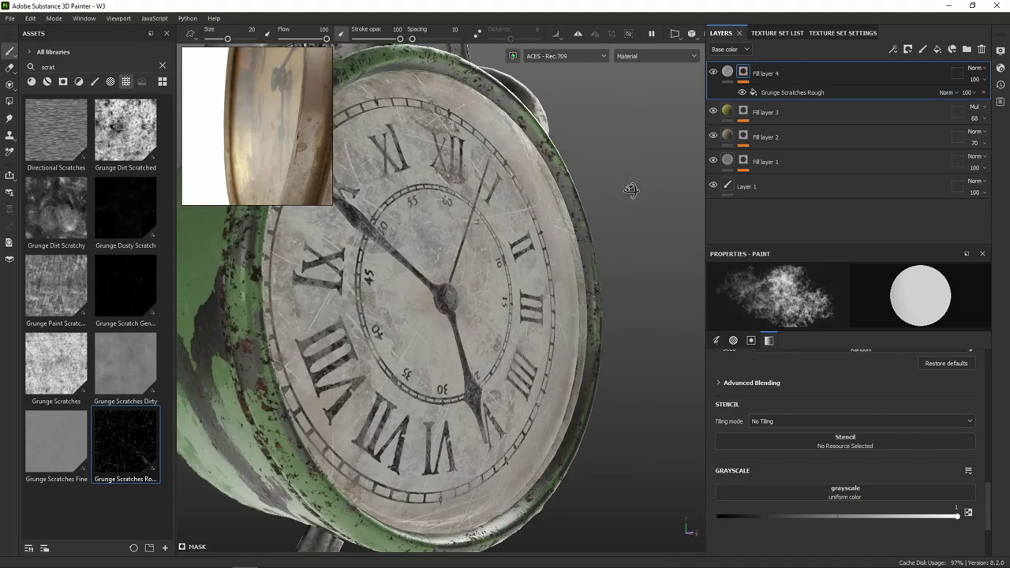
pyautogui.scroll(2, 572, 209)
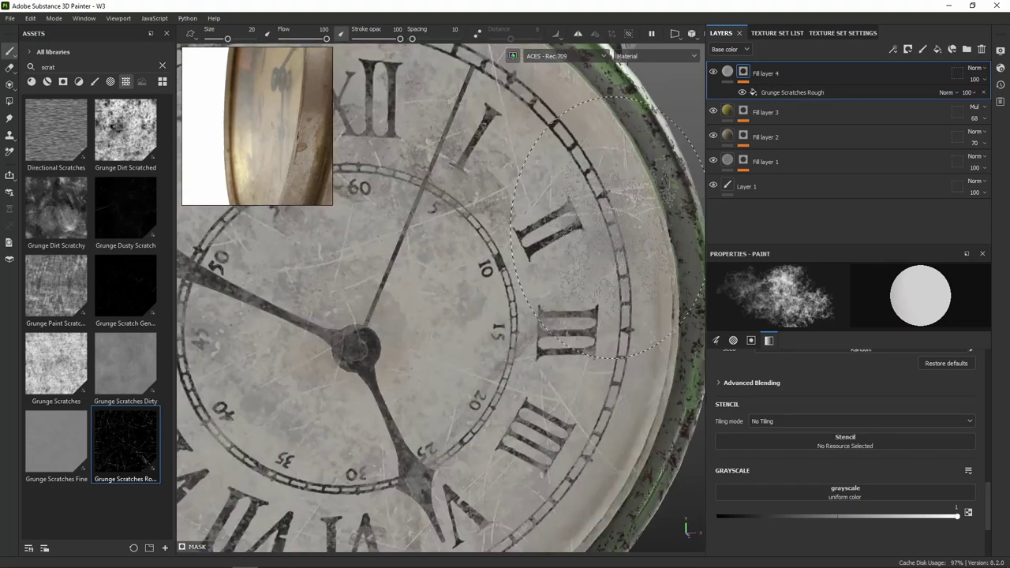
pyautogui.scroll(1, 572, 209)
pyautogui.scroll(2, 572, 209)
pyautogui.scroll(1, 511, 314)
pyautogui.keyDown('alt'); pyautogui.moveTo(511, 313); pyautogui.dragTo(458, 328); pyautogui.keyUp('alt')
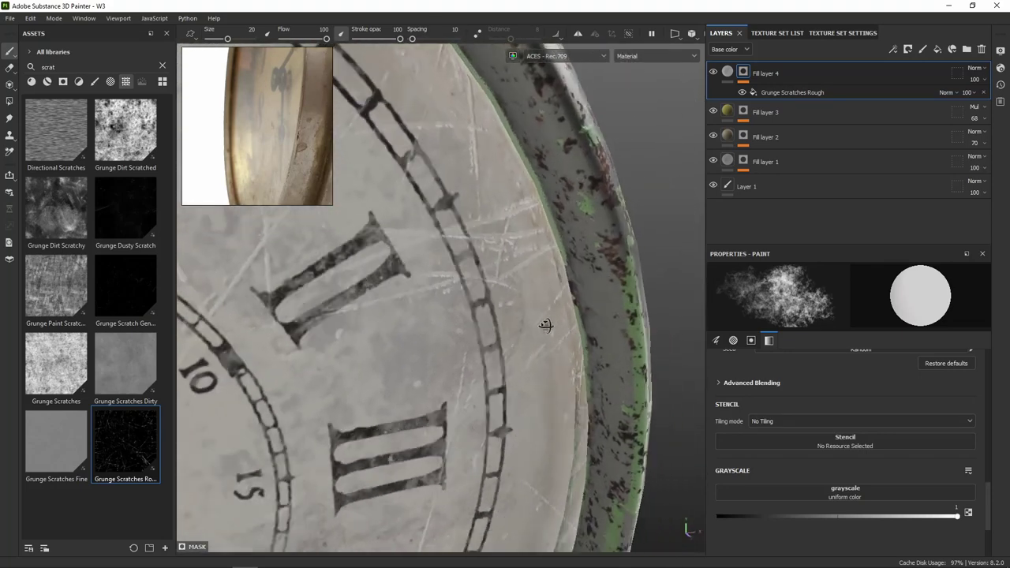
pyautogui.click(727, 72)
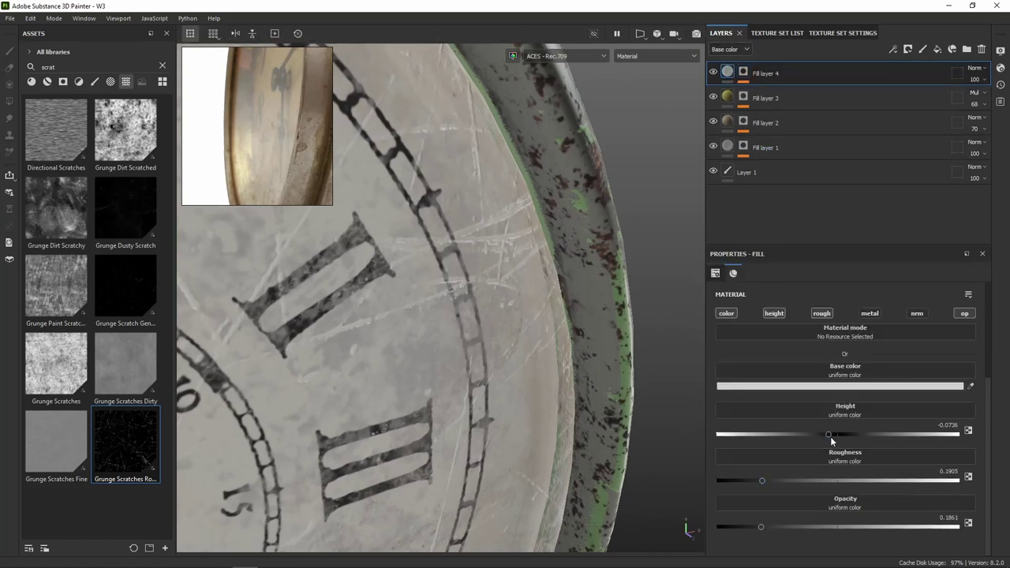
pyautogui.moveTo(826, 434)
pyautogui.mouseDown()
pyautogui.moveTo(796, 435)
pyautogui.moveTo(807, 434)
pyautogui.mouseUp()
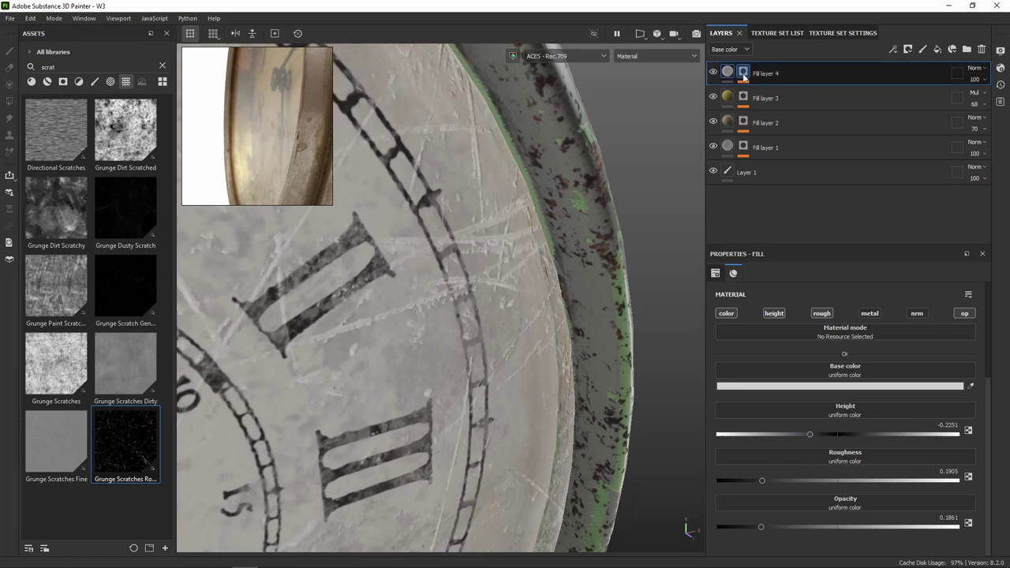
# Select the Grunge Scratches Rough mask fill, keep its tiling at 1, and view the mask alone.
pyautogui.press('1')
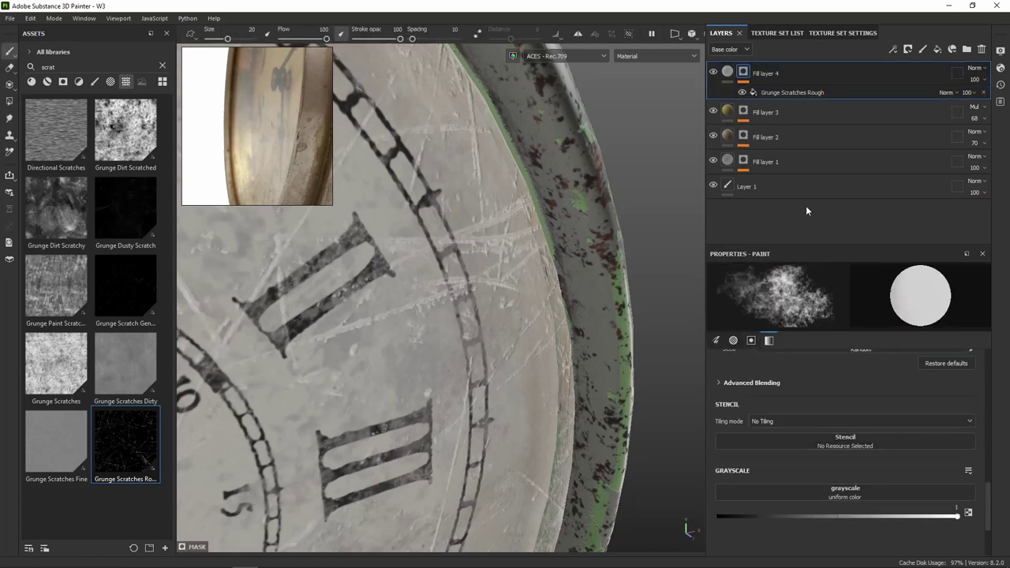
pyautogui.click(783, 94)
pyautogui.scroll(2, 846, 445)
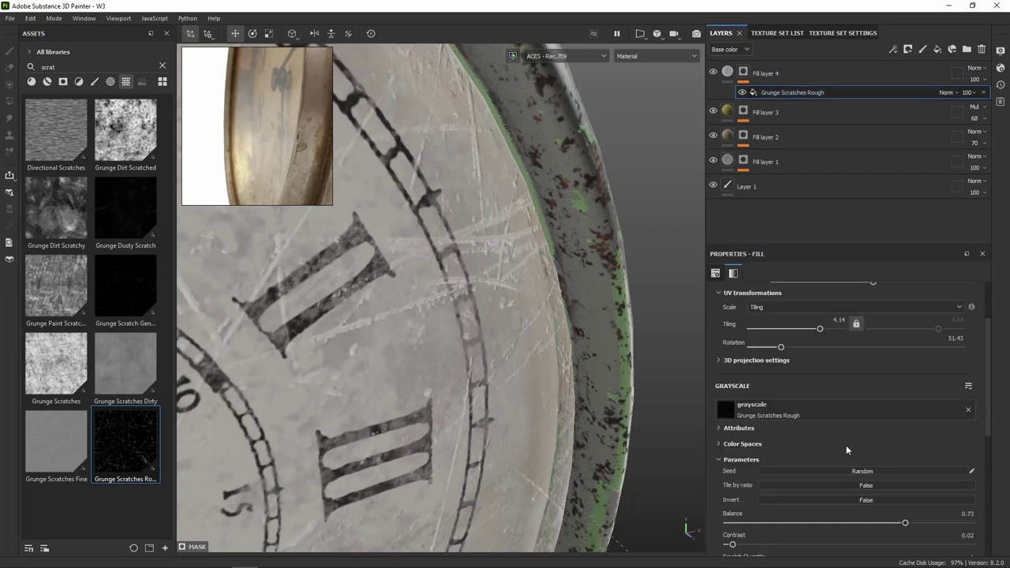
pyautogui.scroll(2, 846, 450)
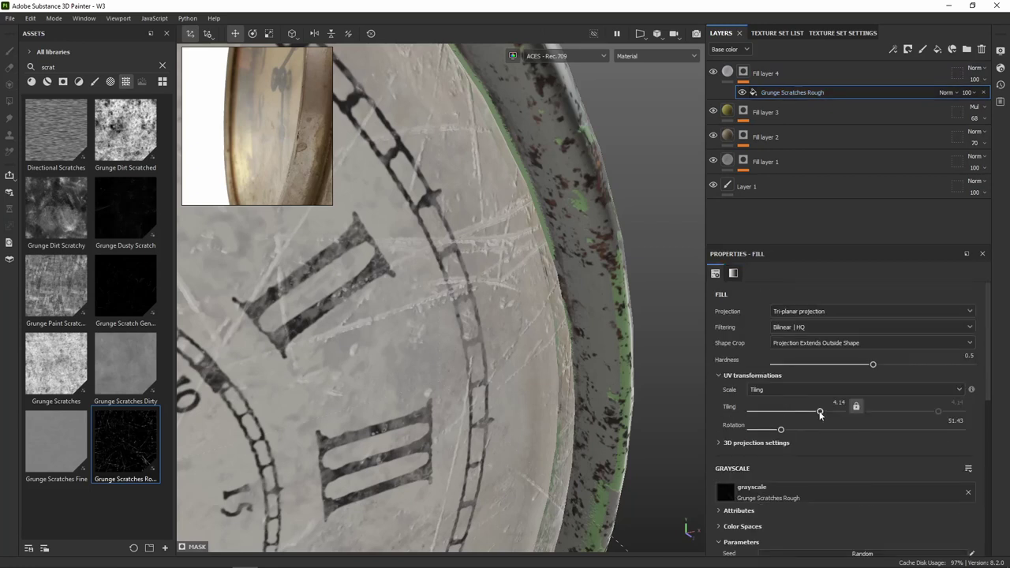
pyautogui.moveTo(821, 413); pyautogui.dragTo(828, 413)
pyautogui.scroll(-5, 545, 375)
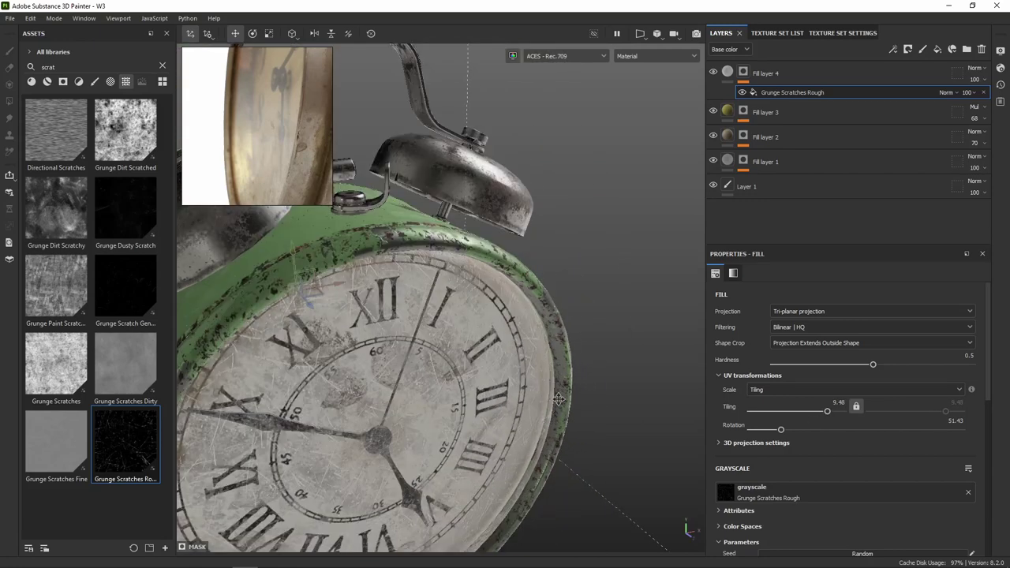
pyautogui.press('f')
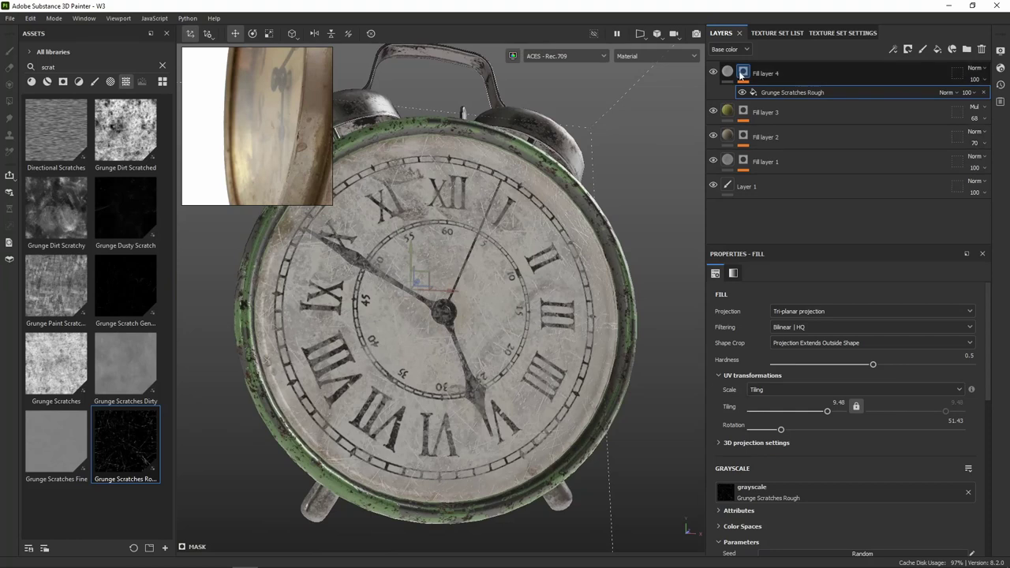
pyautogui.keyDown('alt'); pyautogui.click(743, 72); pyautogui.keyUp('alt')
pyautogui.scroll(-5, 789, 485)
pyautogui.scroll(-2, 822, 487)
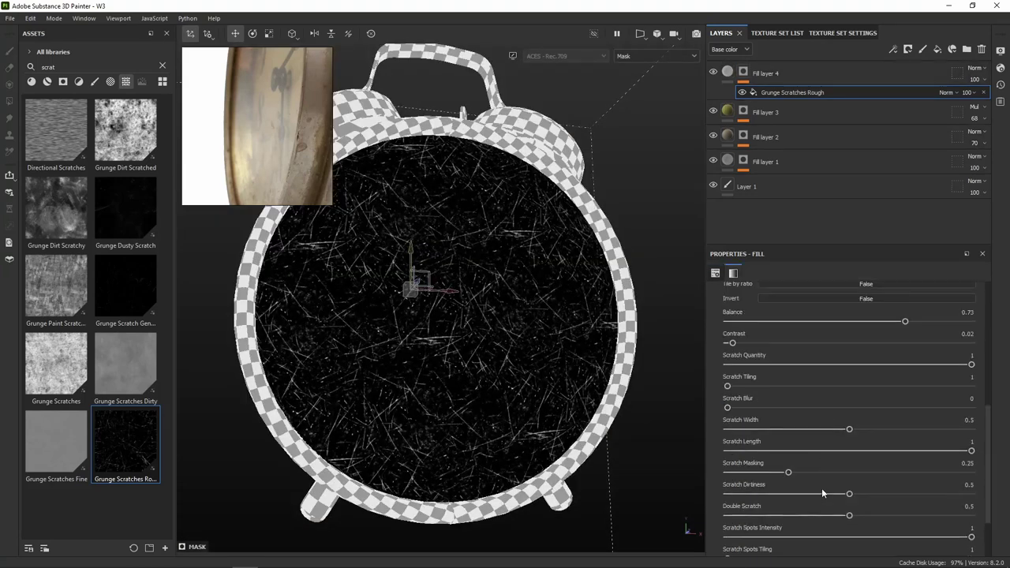
# Set the scratch mask to Contrast 0.05, Scratch Blur 0.22 and Balance 0.62.
pyautogui.moveTo(733, 343); pyautogui.dragTo(739, 343)
pyautogui.moveTo(728, 387)
pyautogui.mouseDown()
pyautogui.moveTo(769, 388)
pyautogui.moveTo(728, 387)
pyautogui.mouseUp()
pyautogui.moveTo(728, 408); pyautogui.dragTo(779, 407)
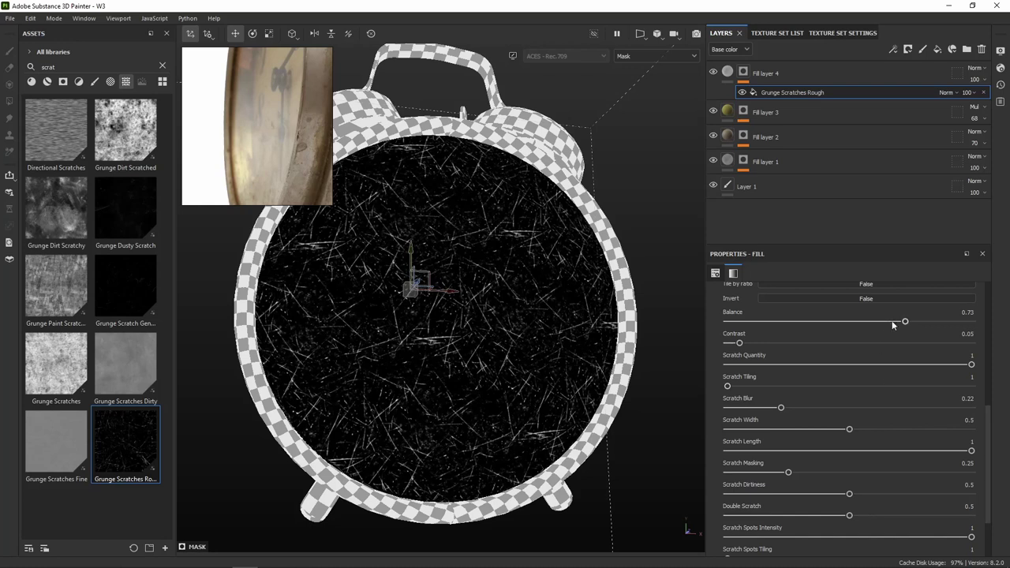
pyautogui.moveTo(905, 322); pyautogui.dragTo(812, 324)
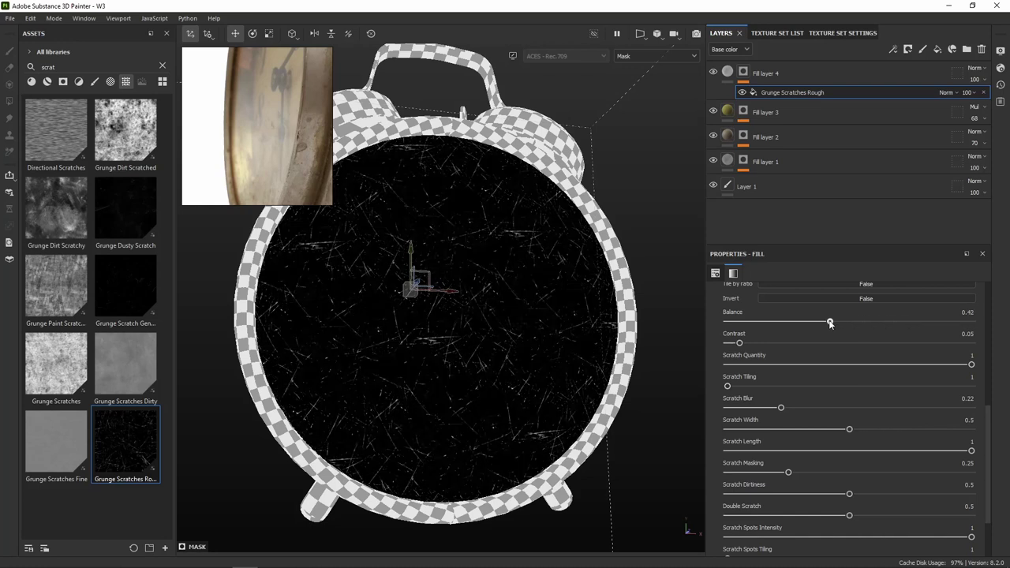
pyautogui.moveTo(825, 322); pyautogui.dragTo(878, 322)
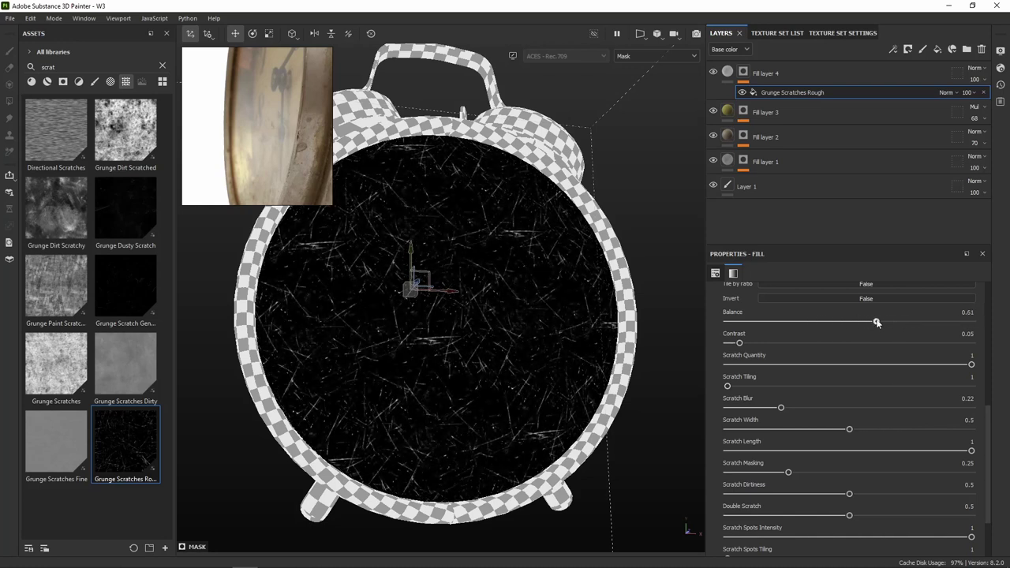
pyautogui.scroll(-2, 836, 529)
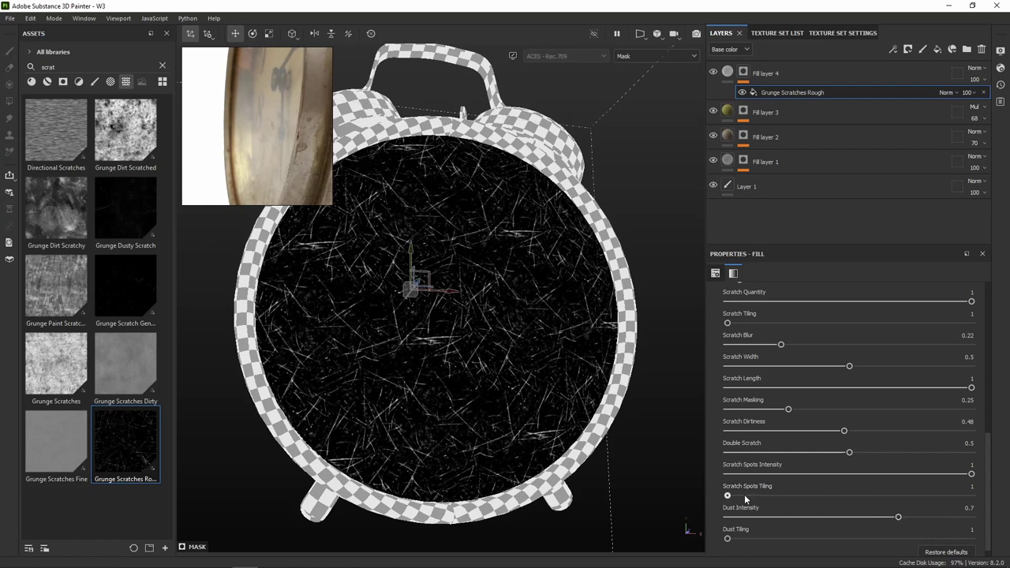
pyautogui.scroll(1, 808, 513)
pyautogui.scroll(6, 808, 515)
pyautogui.scroll(4, 807, 515)
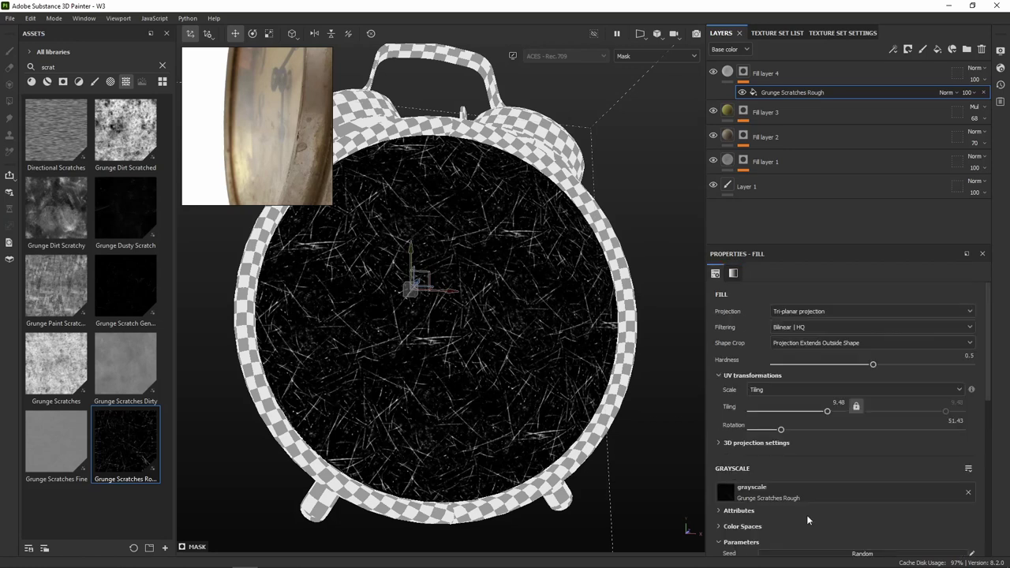
pyautogui.scroll(-6, 806, 514)
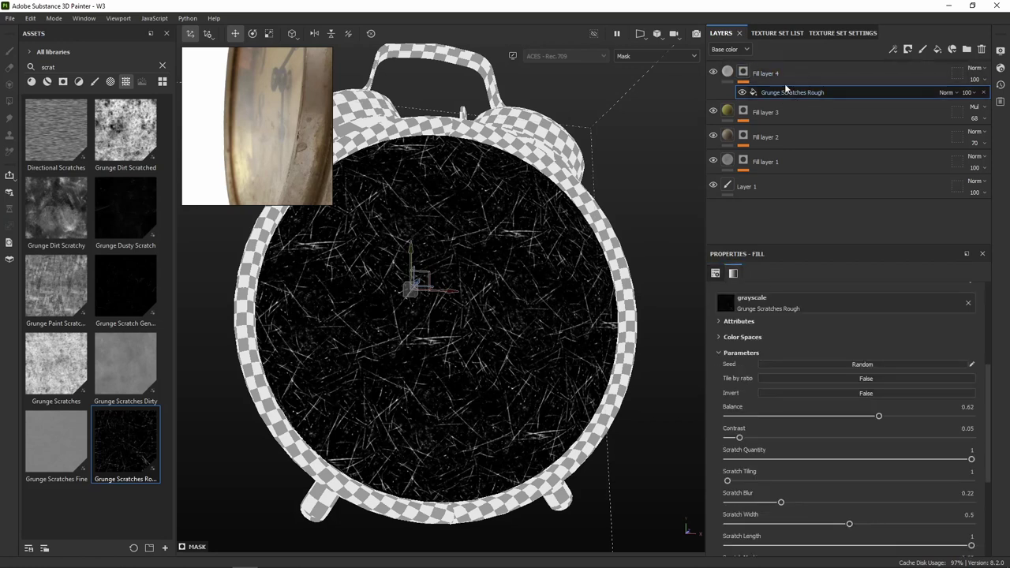
pyautogui.click(875, 74)
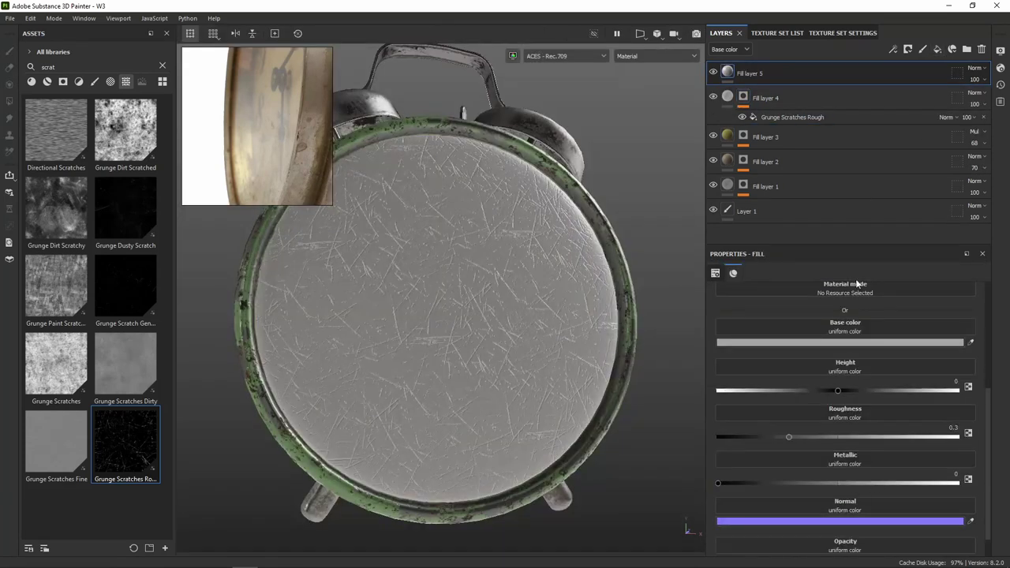
# Add a fill effect to Fill layer 4's mask loaded with Grunge Dirt Scratchy.
pyautogui.doubleClick(834, 73)
pyautogui.hotkey('ctrl', 'z')
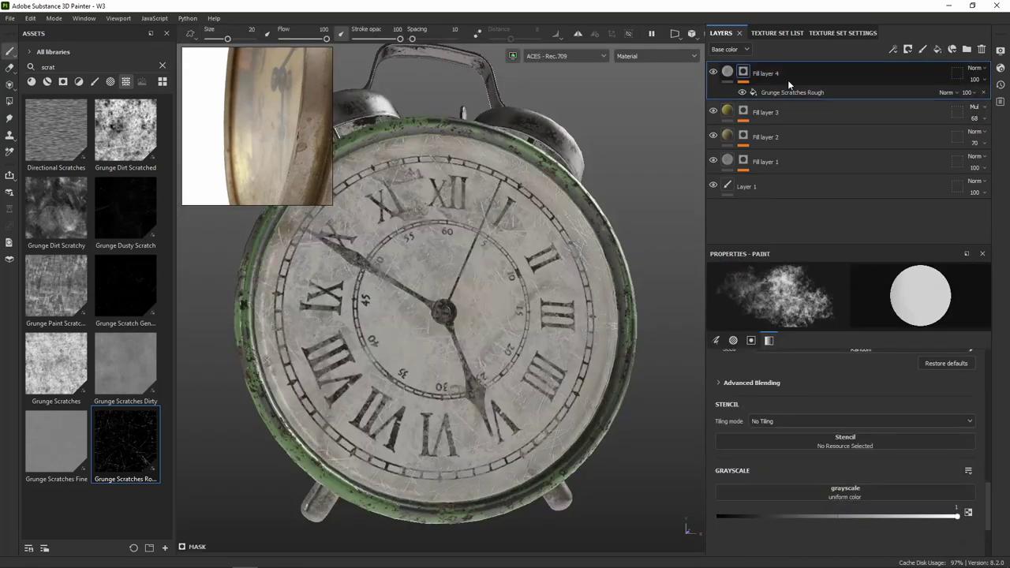
pyautogui.rightClick(776, 78)
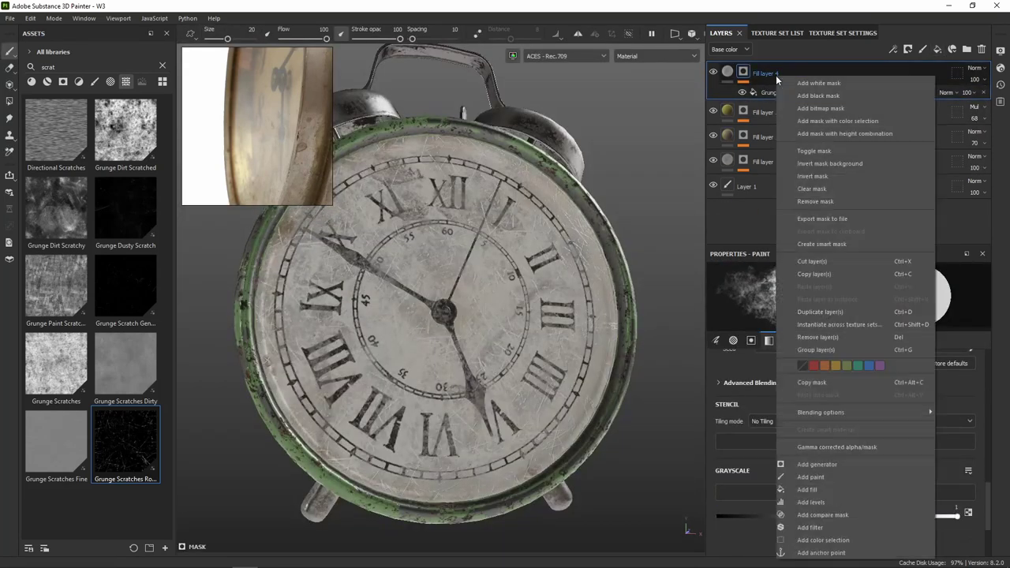
pyautogui.click(816, 490)
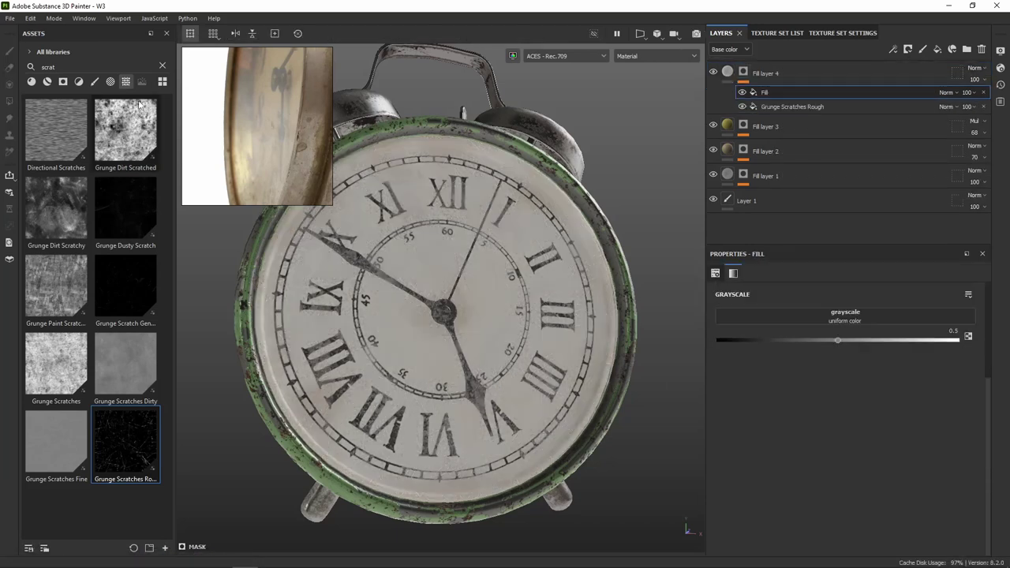
pyautogui.moveTo(125, 130)
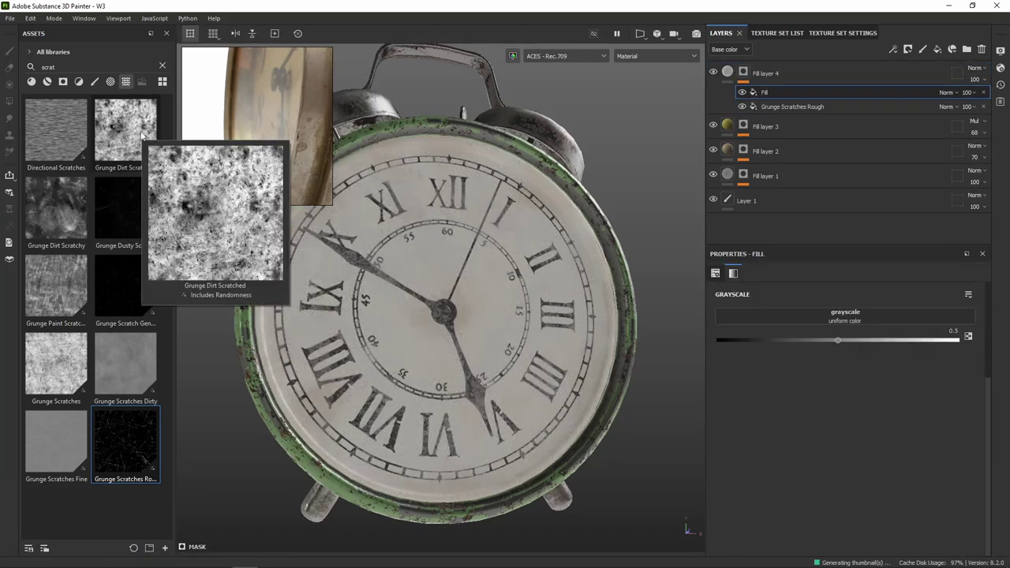
pyautogui.moveTo(56, 208)
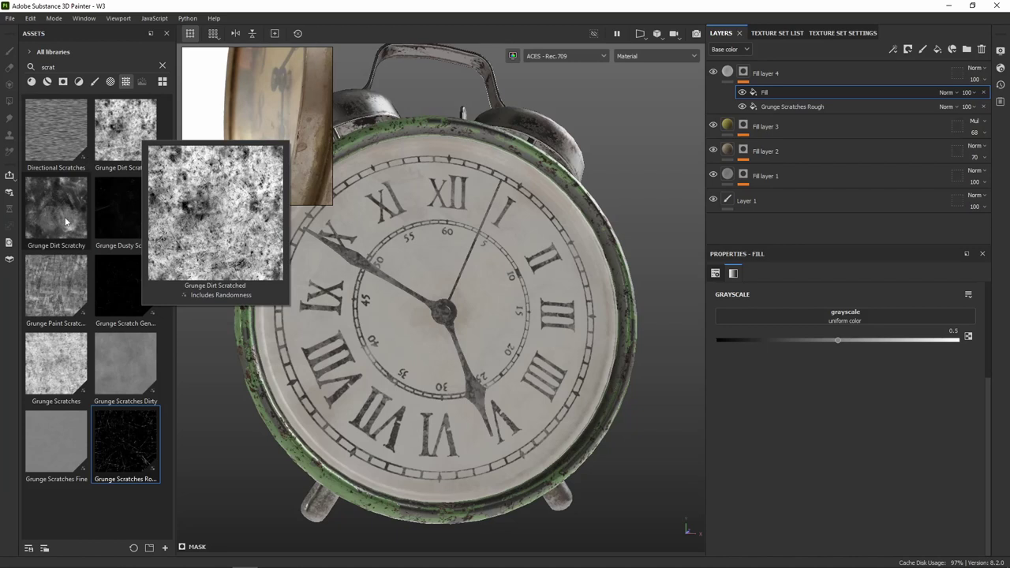
pyautogui.moveTo(66, 222); pyautogui.dragTo(882, 317)
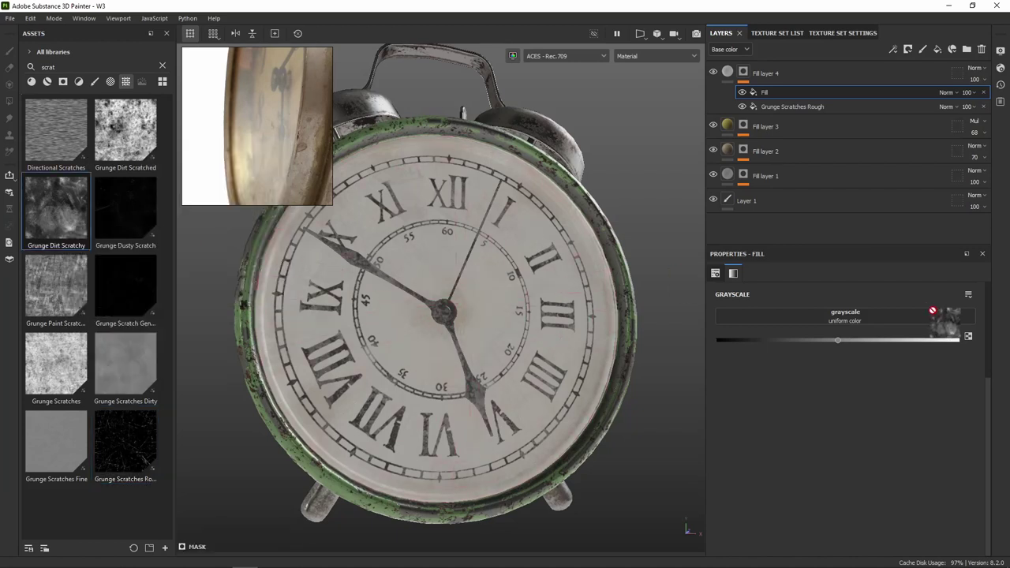
pyautogui.keyDown('alt'); pyautogui.click(744, 71); pyautogui.keyUp('alt')
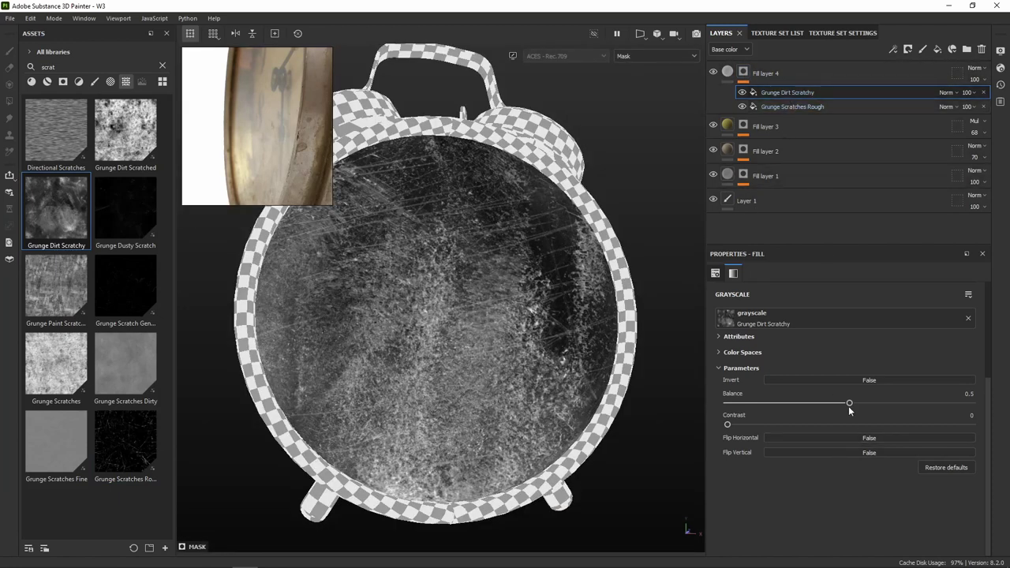
# Switch the Grunge Dirt Scratchy fill to Tri-planar projection with tiling 6.07.
pyautogui.scroll(3, 850, 410)
pyautogui.moveTo(830, 382)
pyautogui.mouseDown()
pyautogui.moveTo(809, 382)
pyautogui.moveTo(830, 379)
pyautogui.moveTo(822, 379)
pyautogui.mouseUp()
pyautogui.click(824, 311)
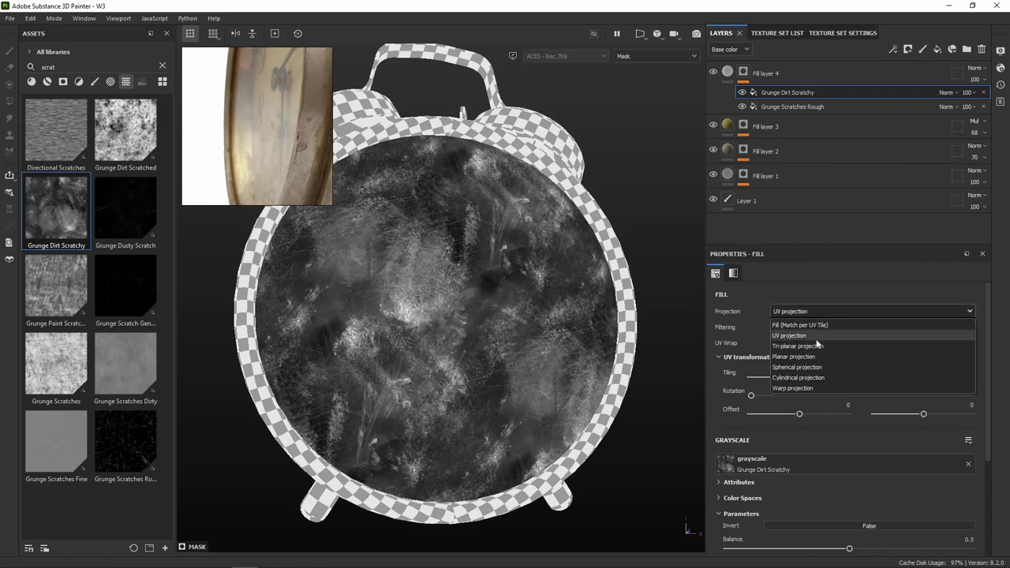
pyautogui.click(818, 345)
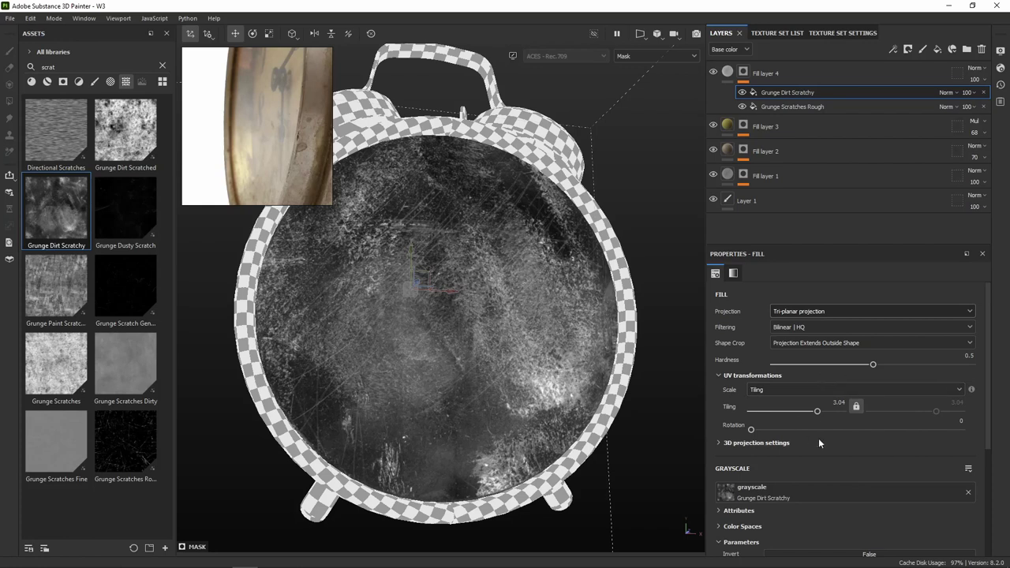
pyautogui.moveTo(819, 415); pyautogui.dragTo(824, 414)
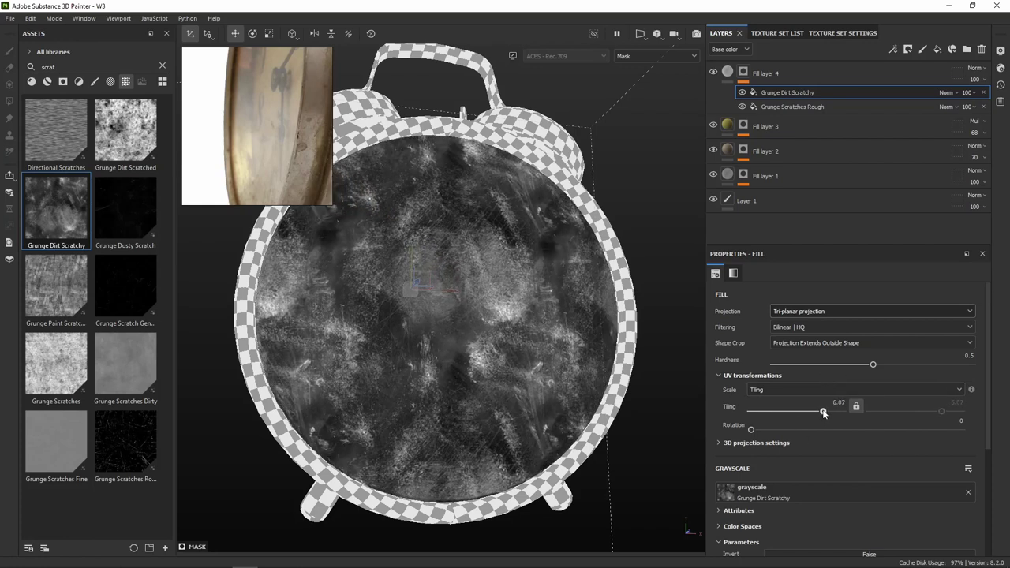
pyautogui.scroll(-1, 836, 433)
pyautogui.scroll(-3, 836, 434)
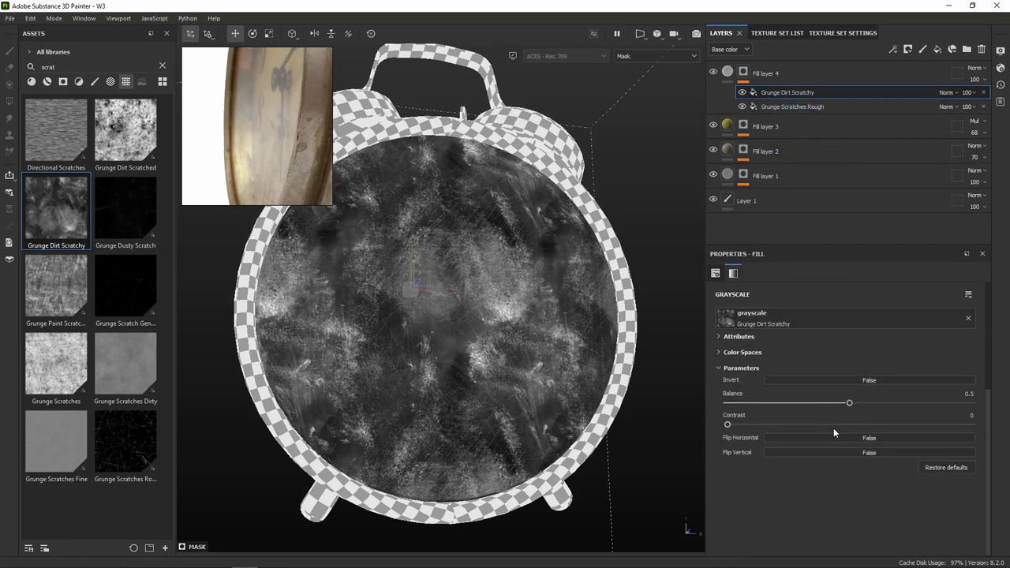
# Blend Grunge Dirt Scratchy with Multiply, balance 0.42 and contrast 0.15.
pyautogui.click(955, 93)
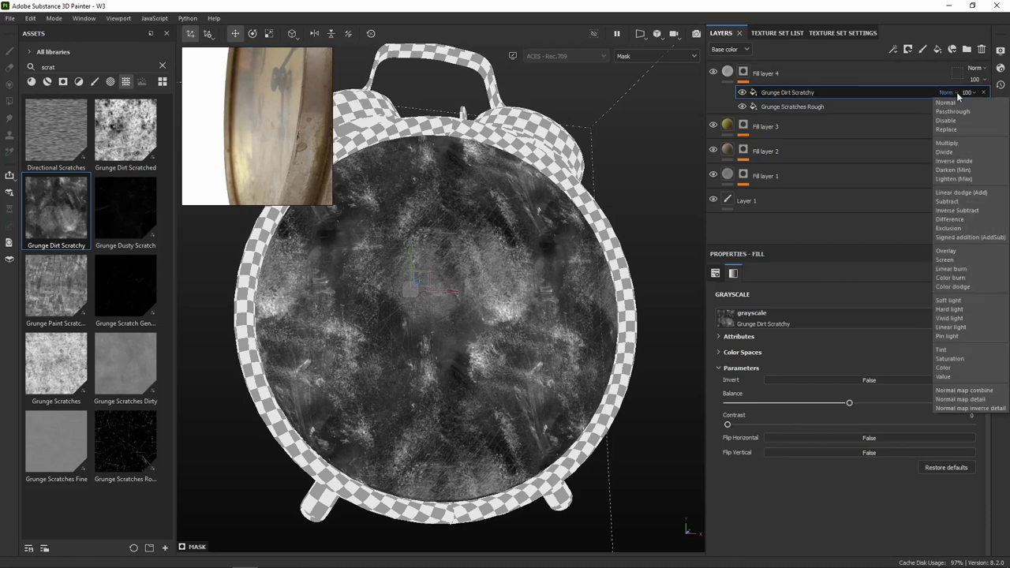
pyautogui.click(959, 143)
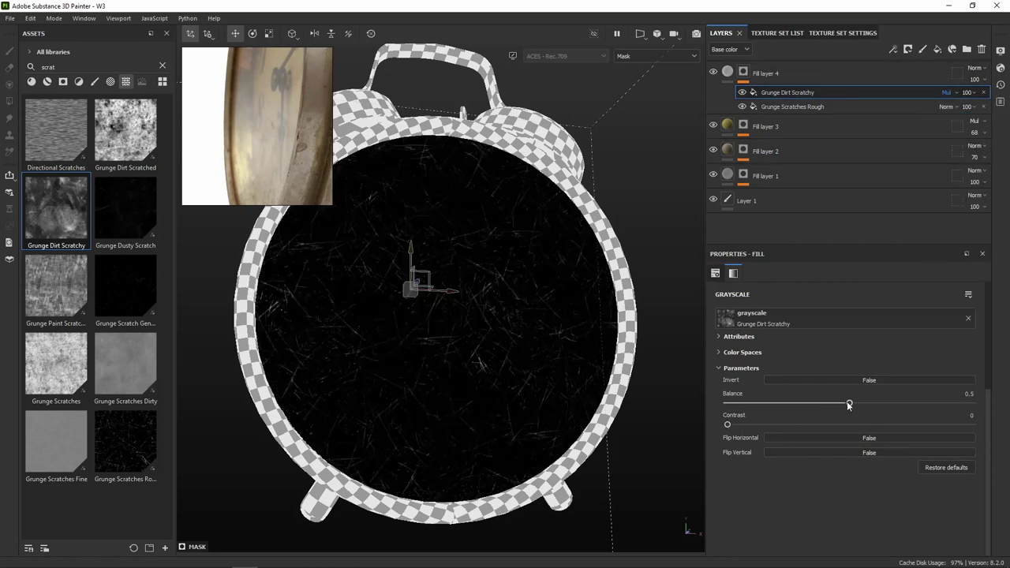
pyautogui.moveTo(850, 406)
pyautogui.mouseDown()
pyautogui.moveTo(873, 405)
pyautogui.moveTo(824, 404)
pyautogui.moveTo(835, 404)
pyautogui.mouseUp()
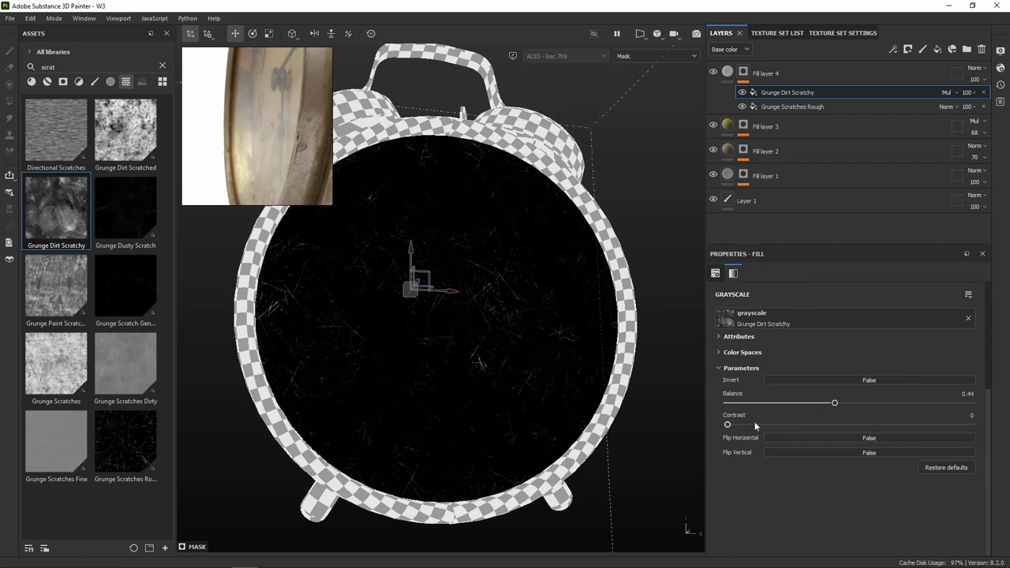
pyautogui.moveTo(727, 425); pyautogui.dragTo(764, 426)
pyautogui.keyDown('alt'); pyautogui.moveTo(483, 330); pyautogui.dragTo(553, 300); pyautogui.keyUp('alt')
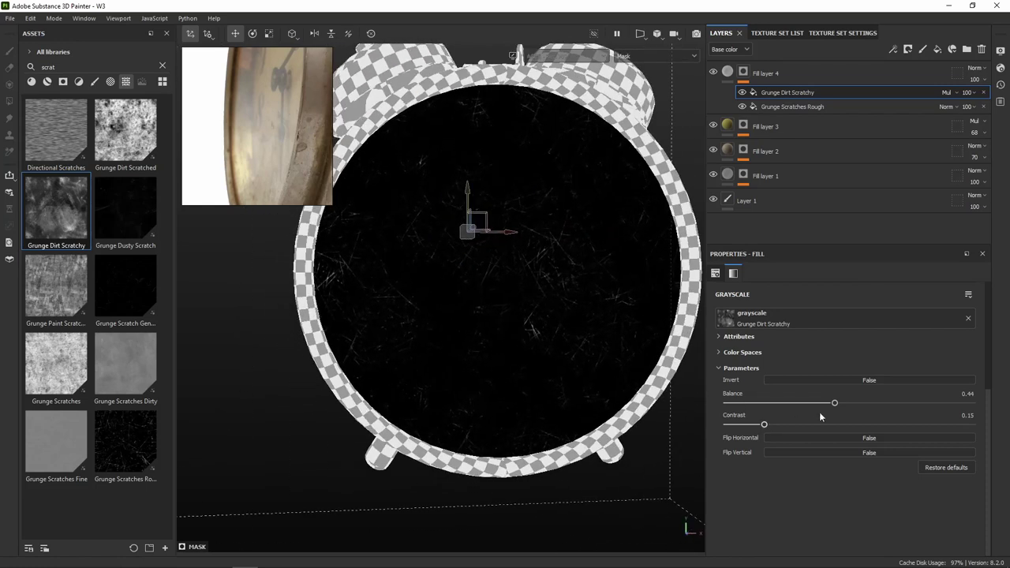
pyautogui.moveTo(835, 407); pyautogui.dragTo(831, 407)
pyautogui.click(728, 72)
pyautogui.scroll(5, 577, 283)
pyautogui.moveTo(575, 281)
pyautogui.keyDown('alt'); pyautogui.mouseDown()
pyautogui.moveTo(675, 302)
pyautogui.moveTo(545, 339)
pyautogui.mouseUp(); pyautogui.keyUp('alt')
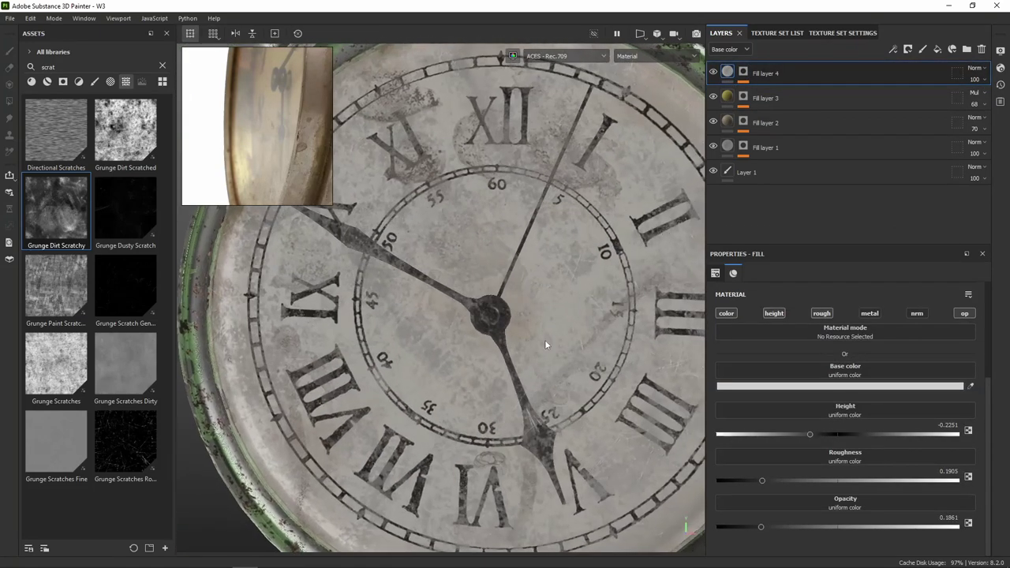
# Set the Grunge Dirt Scratchy mask fill to balance 0.68 and contrast 0.08.
pyautogui.click(742, 71)
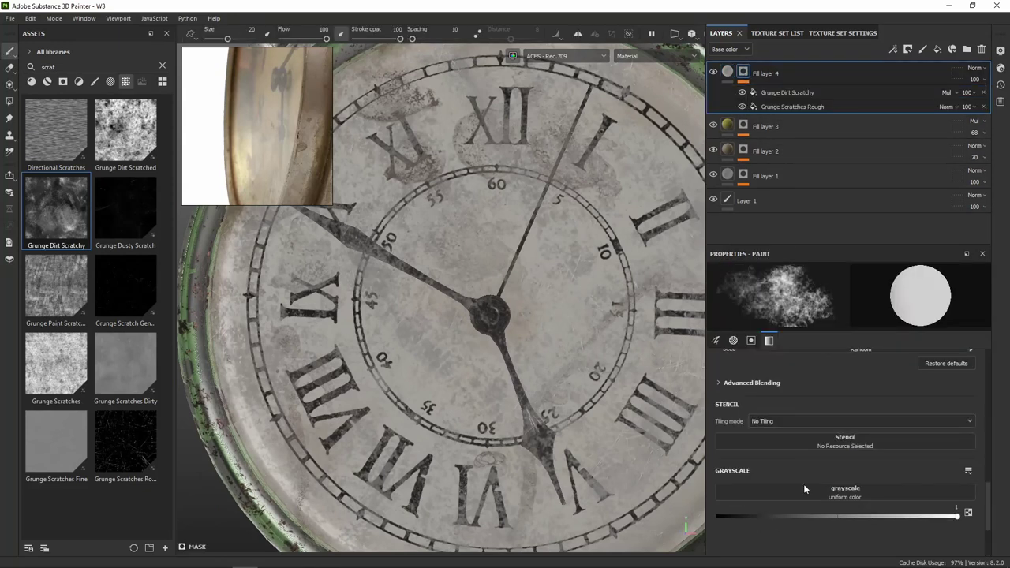
pyautogui.click(779, 94)
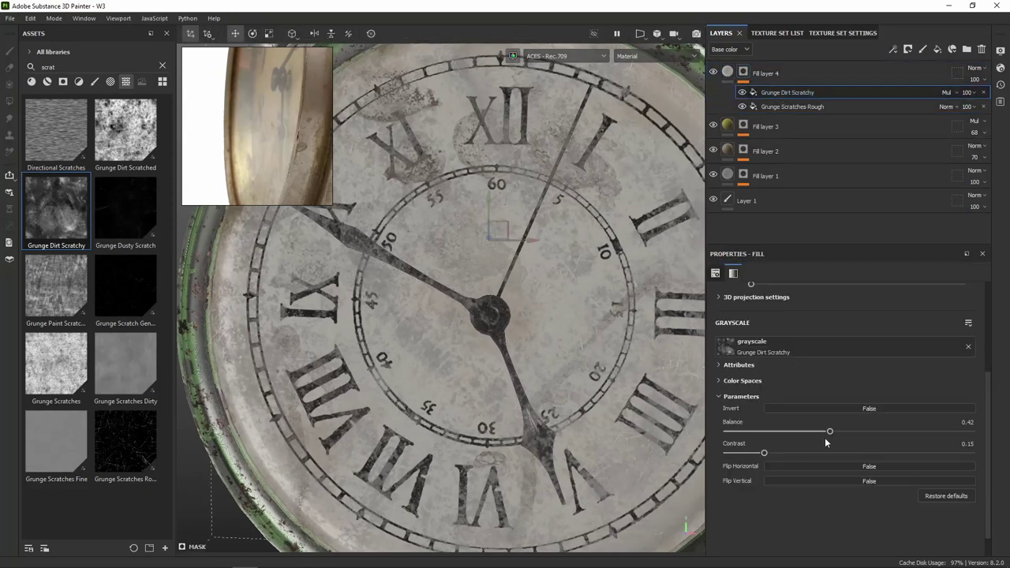
pyautogui.moveTo(853, 432)
pyautogui.mouseDown()
pyautogui.moveTo(897, 430)
pyautogui.moveTo(876, 429)
pyautogui.mouseUp()
pyautogui.moveTo(571, 386)
pyautogui.keyDown('alt'); pyautogui.mouseDown()
pyautogui.moveTo(724, 285)
pyautogui.moveTo(747, 73)
pyautogui.mouseUp(); pyautogui.keyUp('alt')
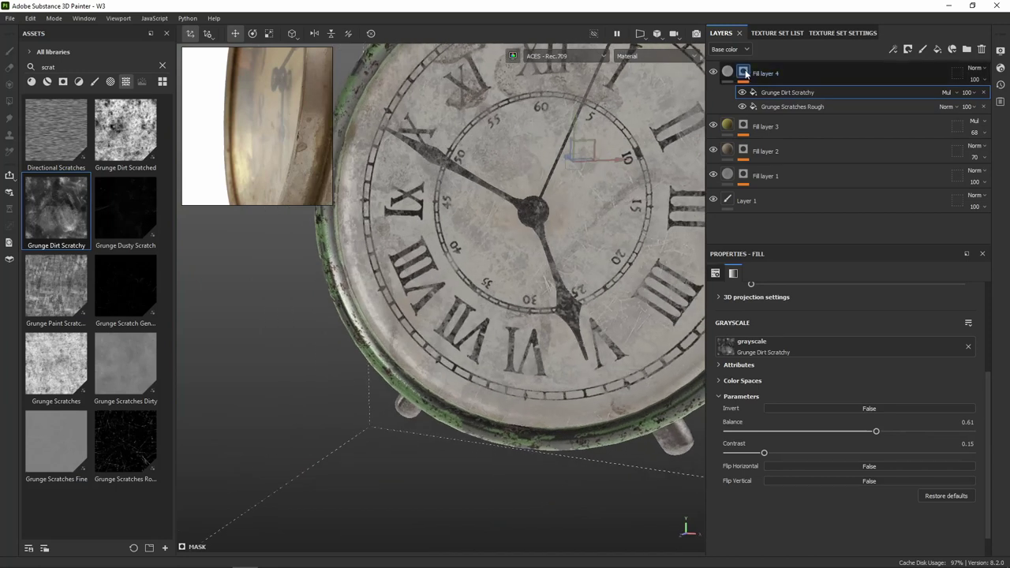
pyautogui.keyDown('alt'); pyautogui.click(746, 73); pyautogui.keyUp('alt')
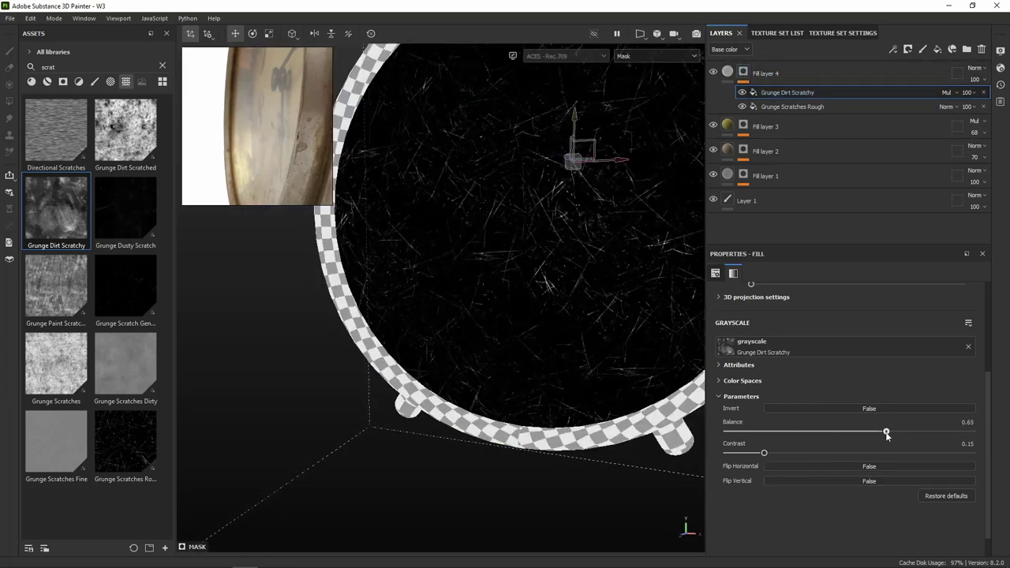
pyautogui.moveTo(886, 432); pyautogui.dragTo(892, 431)
pyautogui.moveTo(764, 453); pyautogui.dragTo(747, 454)
pyautogui.click(742, 93)
pyautogui.click(742, 92)
# Add a Levels effect above Grunge Dirt Scratchy and pull its black and white inputs inward.
pyautogui.rightClick(777, 92)
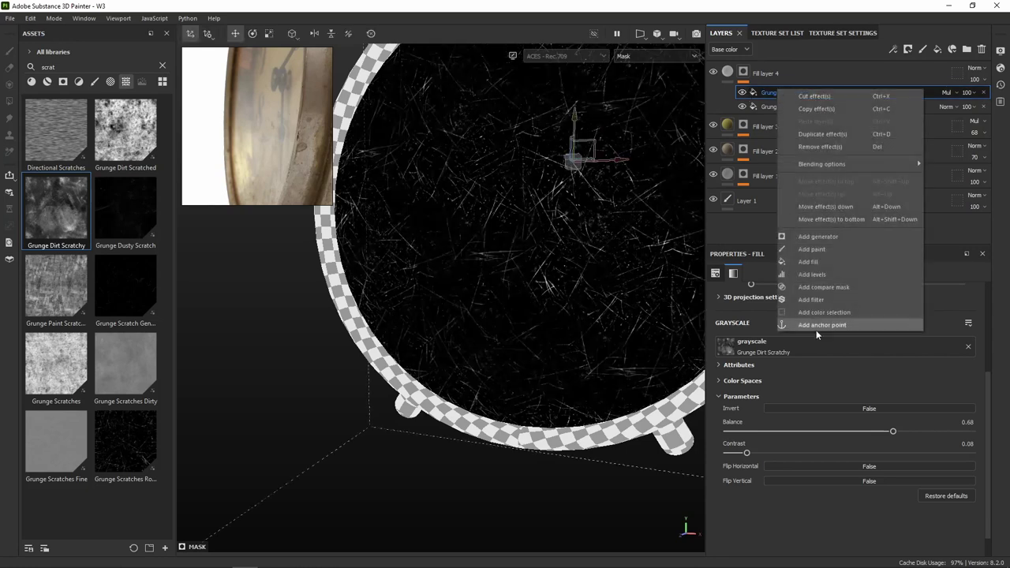
pyautogui.click(813, 274)
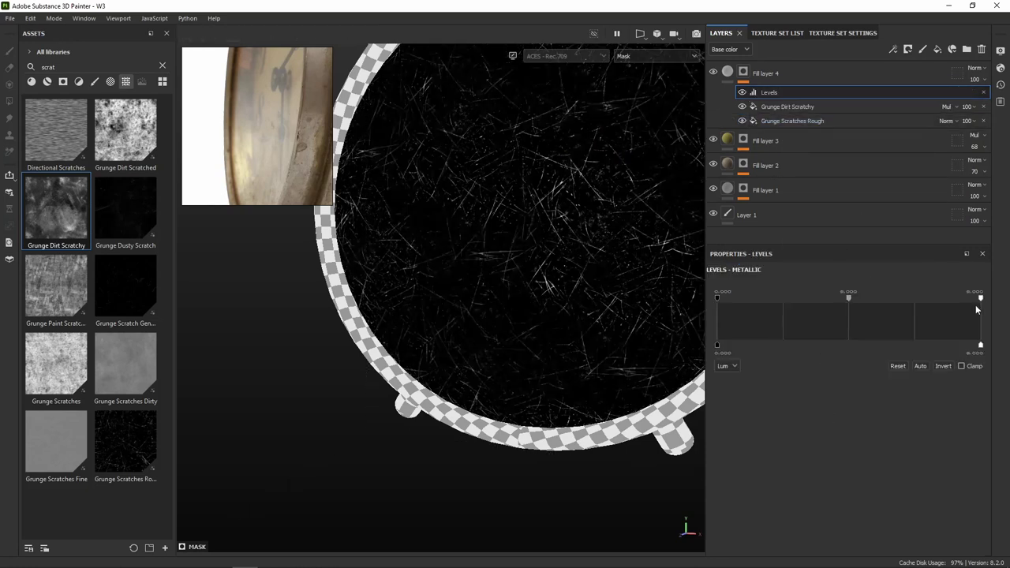
pyautogui.moveTo(980, 299); pyautogui.dragTo(961, 299)
pyautogui.moveTo(743, 298)
pyautogui.mouseDown()
pyautogui.moveTo(754, 300)
pyautogui.moveTo(737, 300)
pyautogui.mouseUp()
pyautogui.moveTo(963, 300); pyautogui.dragTo(941, 298)
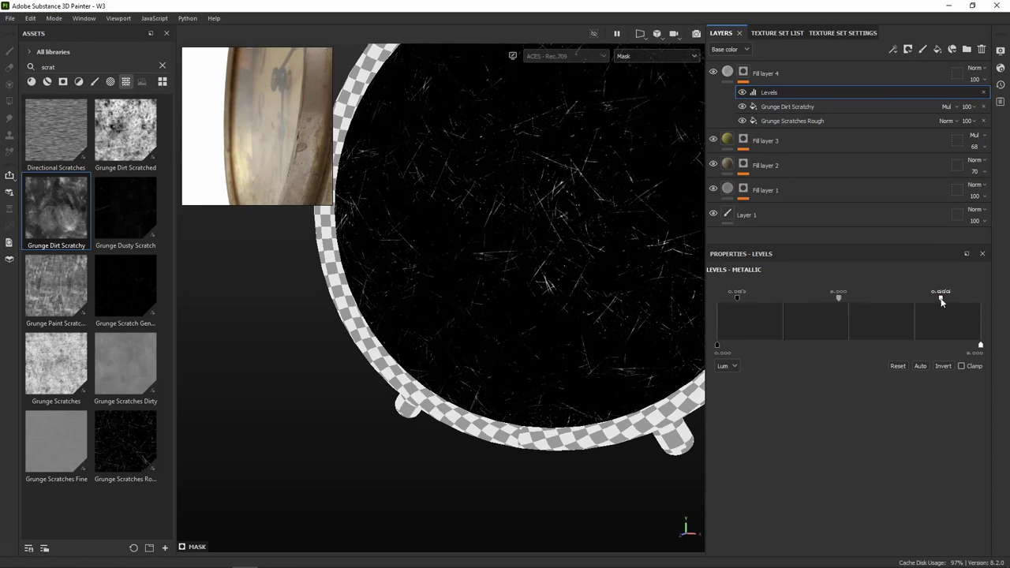
# Make Fill layer 4's glass base colour white.
pyautogui.click(730, 72)
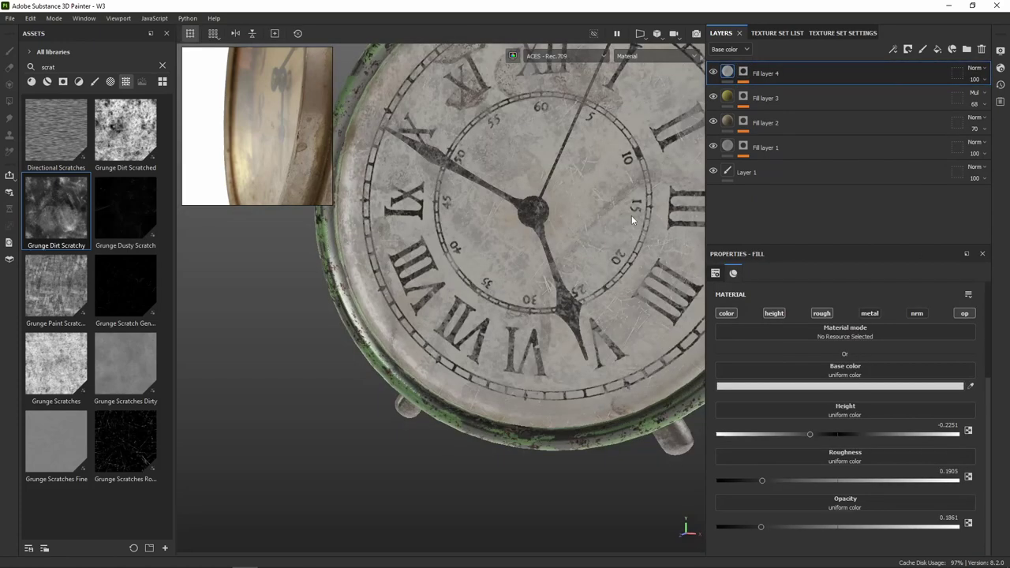
pyautogui.moveTo(631, 215)
pyautogui.keyDown('alt'); pyautogui.mouseDown()
pyautogui.moveTo(549, 269)
pyautogui.moveTo(647, 245)
pyautogui.moveTo(659, 308)
pyautogui.moveTo(617, 266)
pyautogui.moveTo(473, 244)
pyautogui.moveTo(581, 273)
pyautogui.mouseUp(); pyautogui.keyUp('alt')
pyautogui.scroll(-5, 659, 308)
pyautogui.scroll(5, 581, 273)
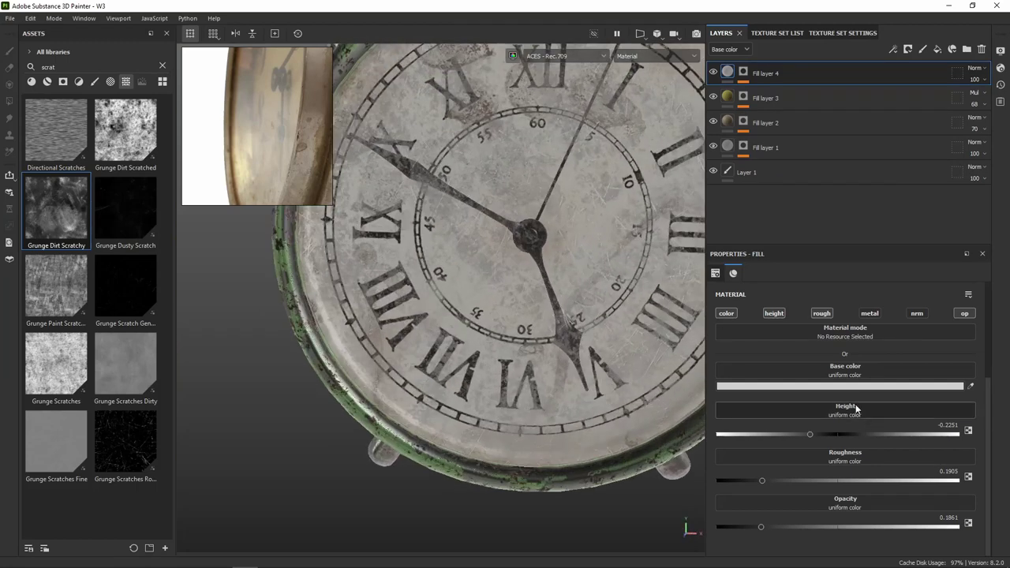
pyautogui.click(828, 386)
pyautogui.moveTo(738, 323); pyautogui.dragTo(713, 313)
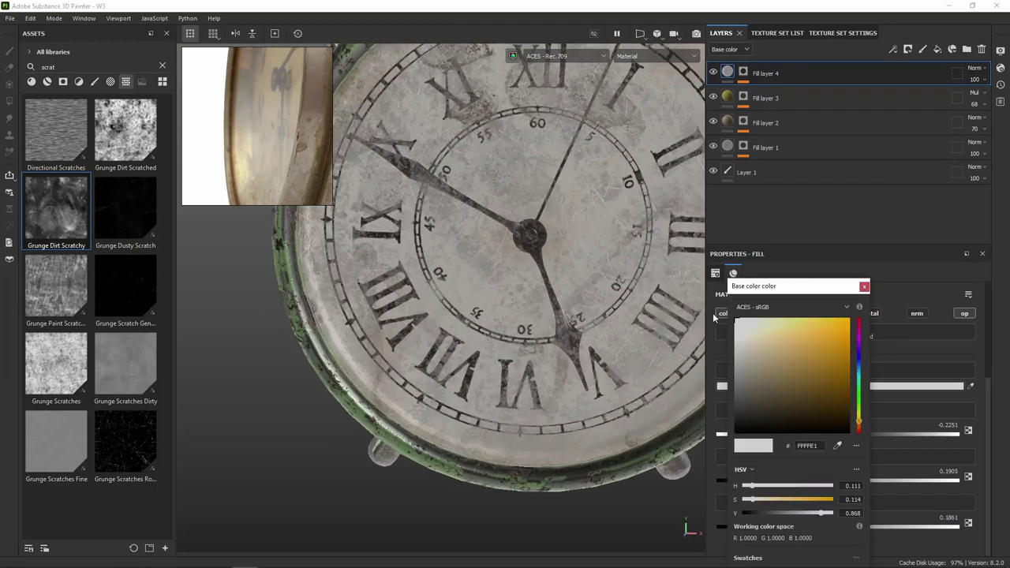
pyautogui.click(865, 287)
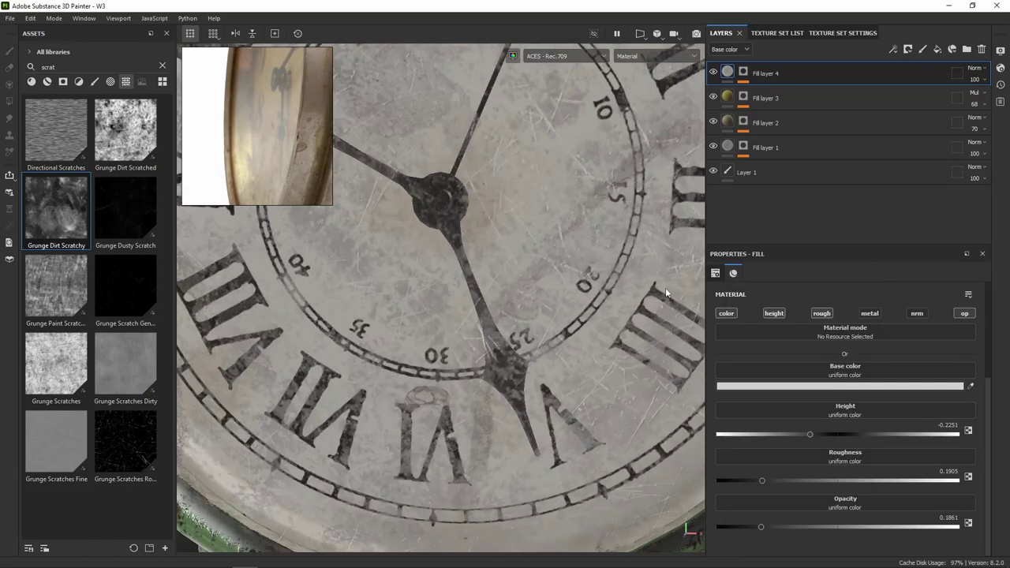
pyautogui.keyDown('alt'); pyautogui.moveTo(666, 288); pyautogui.dragTo(647, 285); pyautogui.keyUp('alt')
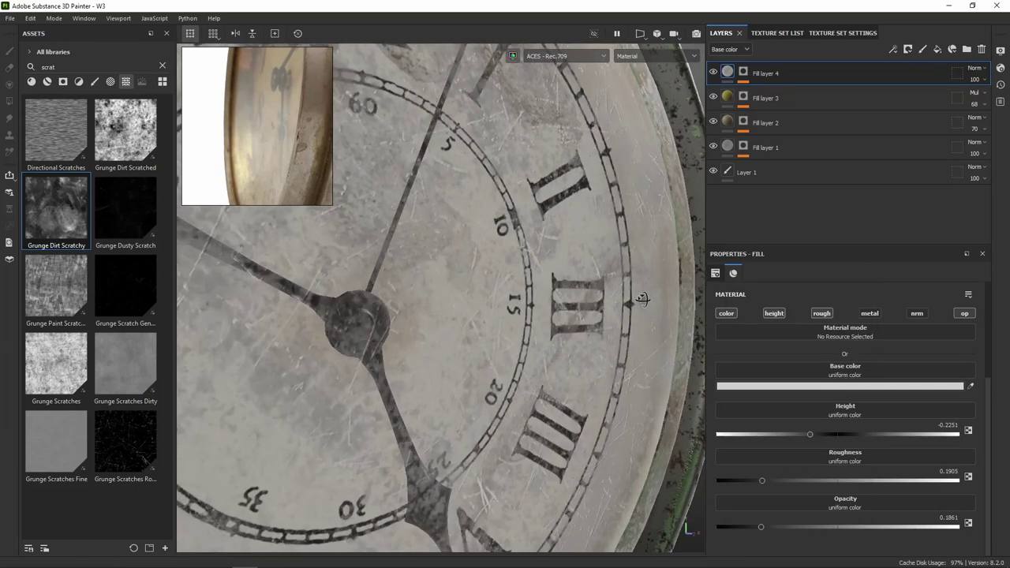
# Set height to -0.1688, roughness to 0.1429, and disable the opacity channel.
pyautogui.moveTo(809, 434)
pyautogui.mouseDown()
pyautogui.moveTo(698, 433)
pyautogui.moveTo(820, 427)
pyautogui.mouseUp()
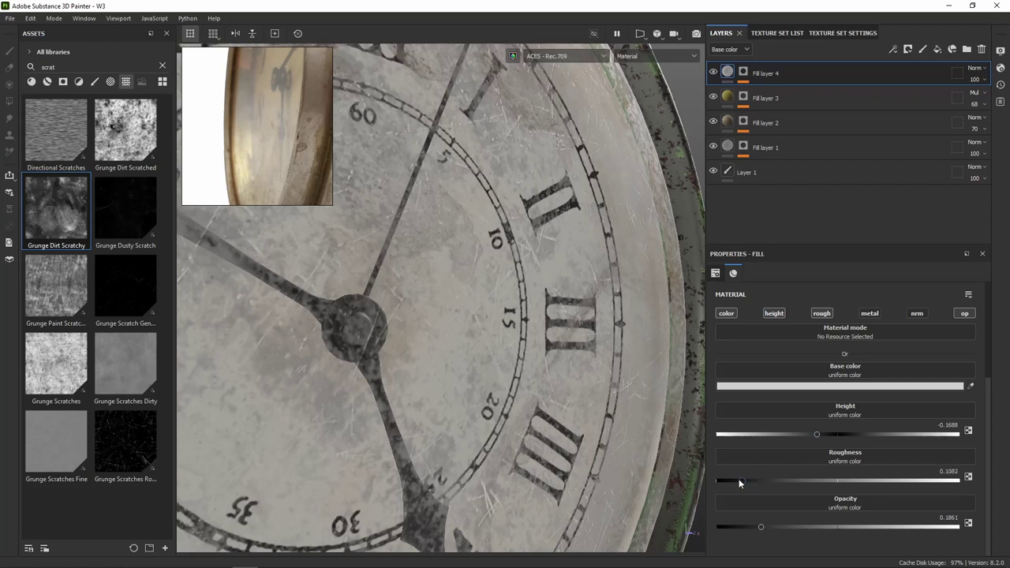
pyautogui.moveTo(746, 478); pyautogui.dragTo(738, 479)
pyautogui.moveTo(738, 527); pyautogui.dragTo(861, 522)
pyautogui.moveTo(798, 526); pyautogui.dragTo(753, 527)
pyautogui.click(969, 314)
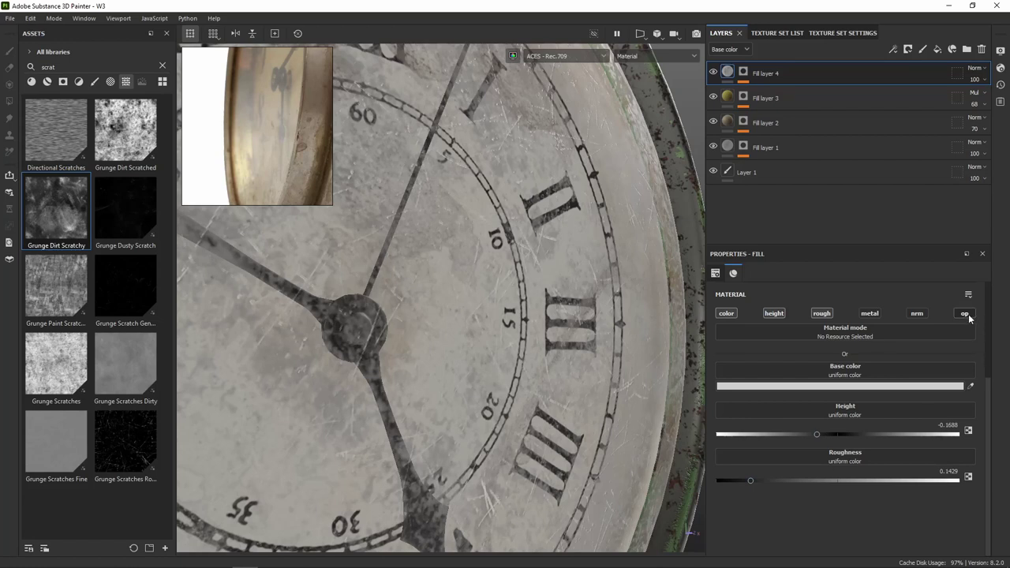
pyautogui.scroll(-5, 637, 277)
pyautogui.scroll(-3, 626, 291)
pyautogui.moveTo(658, 233)
pyautogui.keyDown('alt'); pyautogui.mouseDown()
pyautogui.moveTo(523, 283)
pyautogui.moveTo(560, 250)
pyautogui.moveTo(640, 276)
pyautogui.mouseUp(); pyautogui.keyUp('alt')
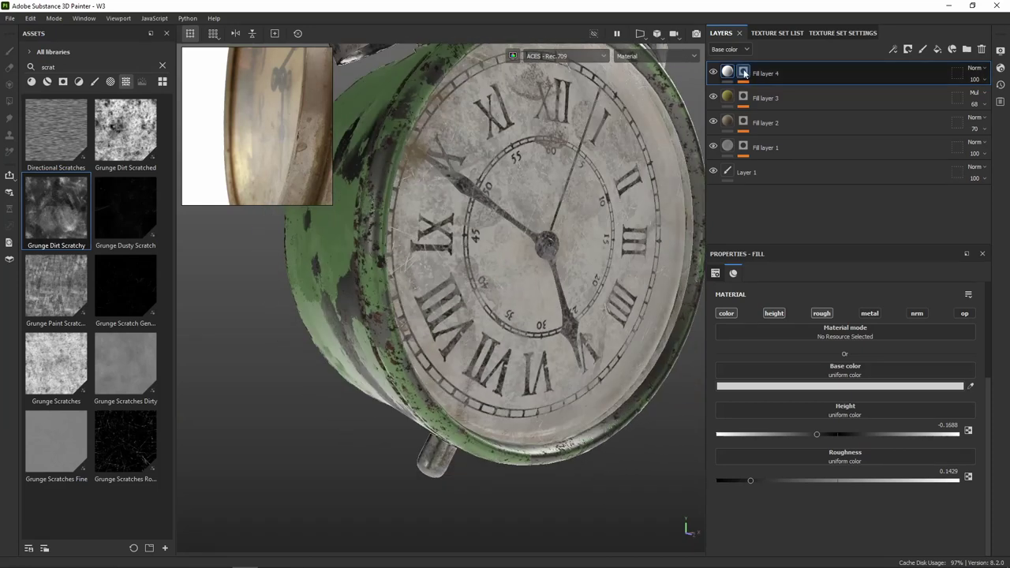
# Set Fill layer 4 to Screen blending and drag the mask Levels white point left.
pyautogui.click(744, 72)
pyautogui.click(978, 70)
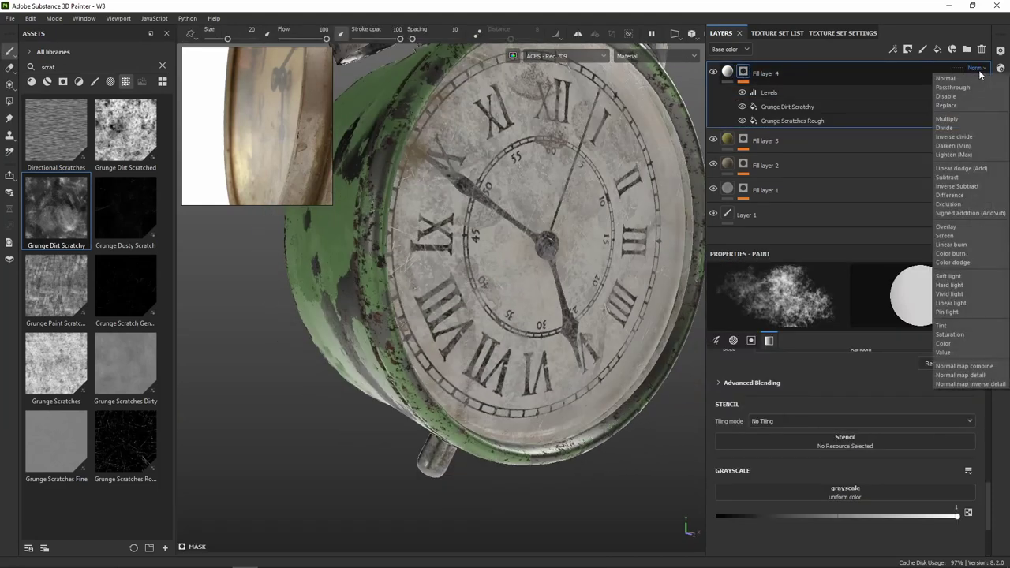
pyautogui.click(970, 235)
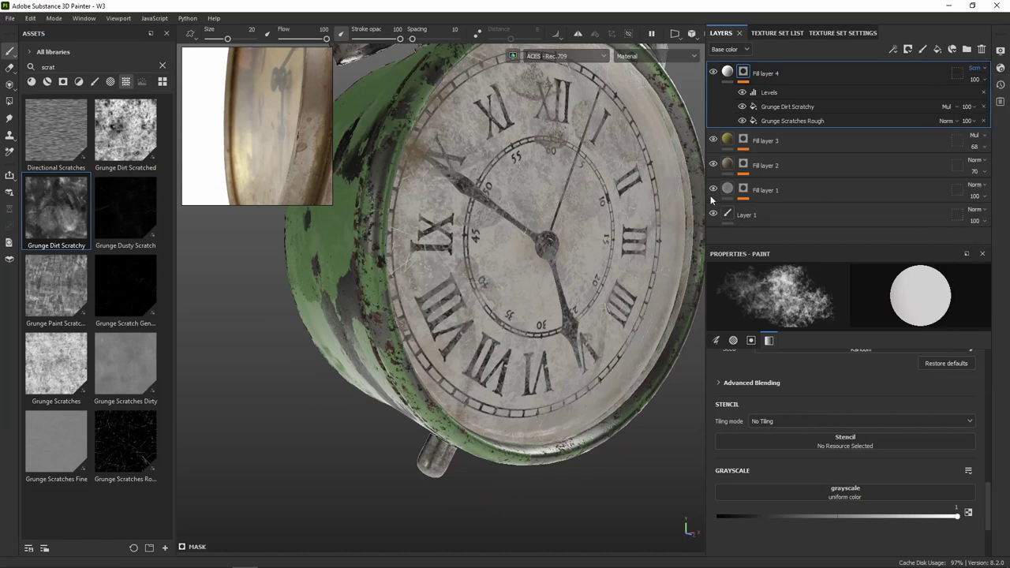
pyautogui.click(766, 92)
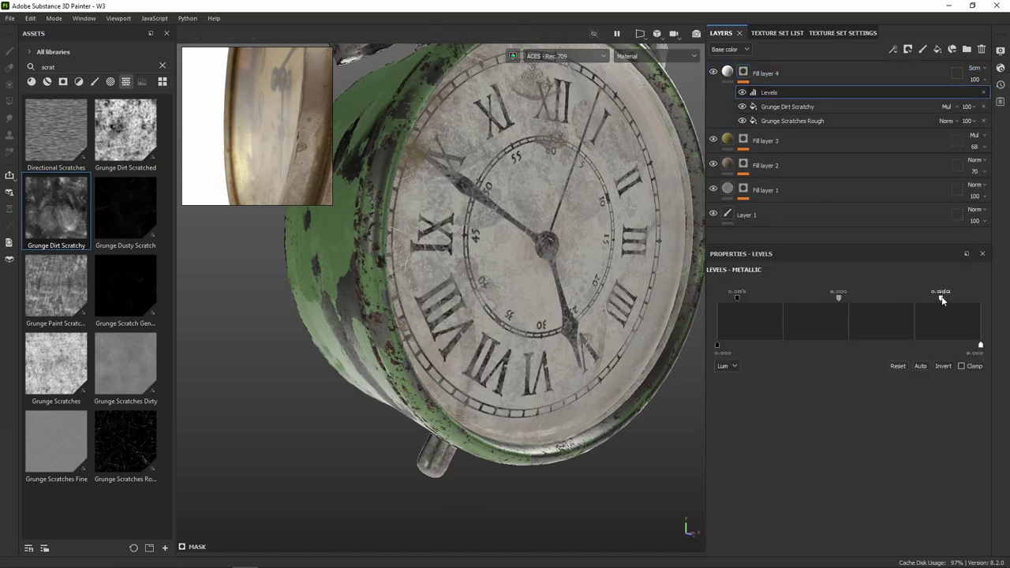
pyautogui.moveTo(941, 298)
pyautogui.mouseDown()
pyautogui.moveTo(853, 296)
pyautogui.moveTo(872, 297)
pyautogui.mouseUp()
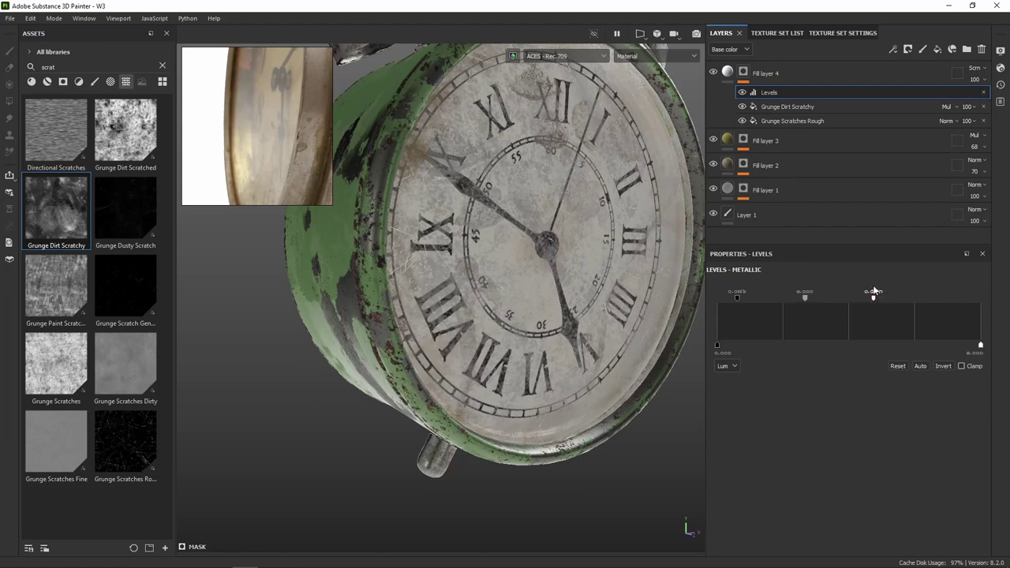
# Raise the Grunge Dirt Scratchy balance to 0.77 for denser scratches.
pyautogui.click(781, 108)
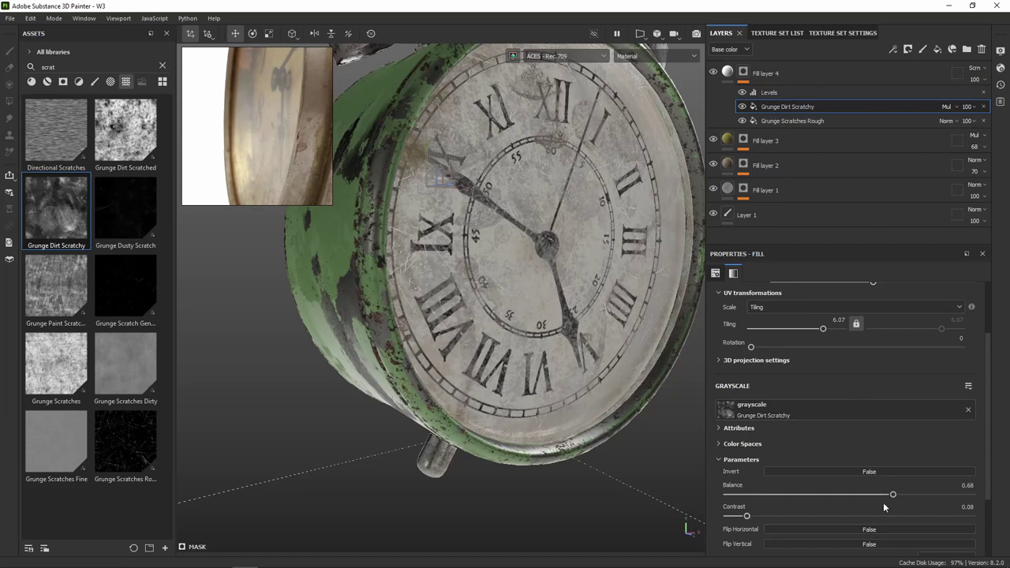
pyautogui.moveTo(875, 495)
pyautogui.mouseDown()
pyautogui.moveTo(914, 494)
pyautogui.moveTo(895, 492)
pyautogui.mouseUp()
pyautogui.press('f')
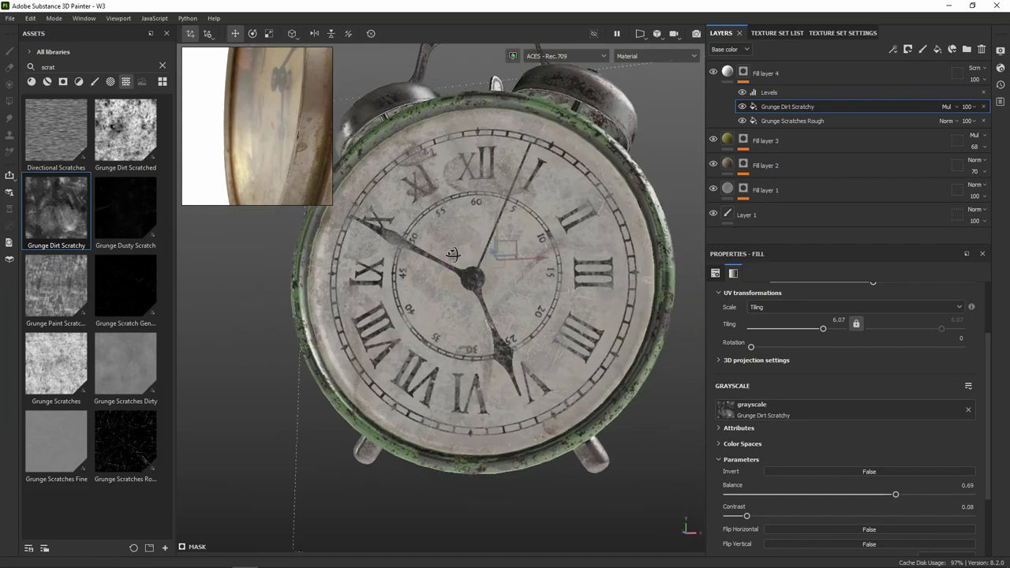
pyautogui.keyDown('alt'); pyautogui.click(742, 73); pyautogui.keyUp('alt')
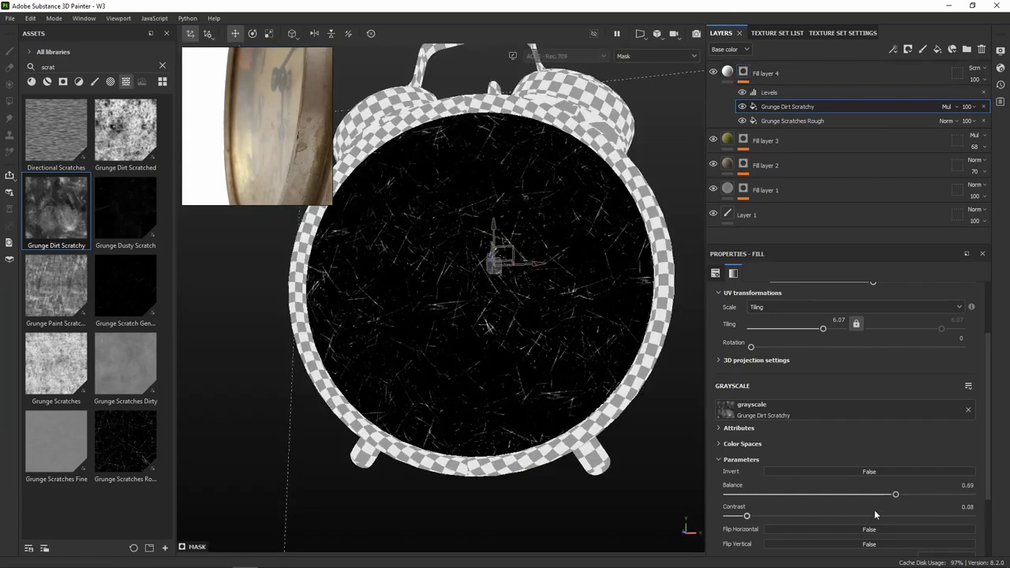
pyautogui.click(911, 495)
pyautogui.click(742, 107)
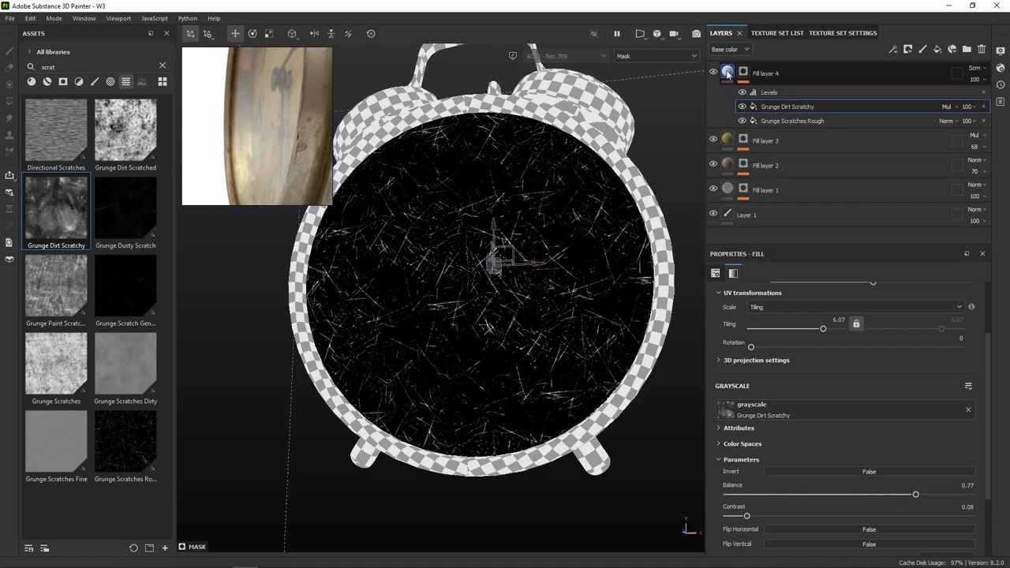
pyautogui.click(727, 73)
pyautogui.moveTo(676, 172)
pyautogui.keyDown('alt'); pyautogui.mouseDown()
pyautogui.moveTo(579, 267)
pyautogui.moveTo(789, 219)
pyautogui.moveTo(636, 207)
pyautogui.mouseUp(); pyautogui.keyUp('alt')
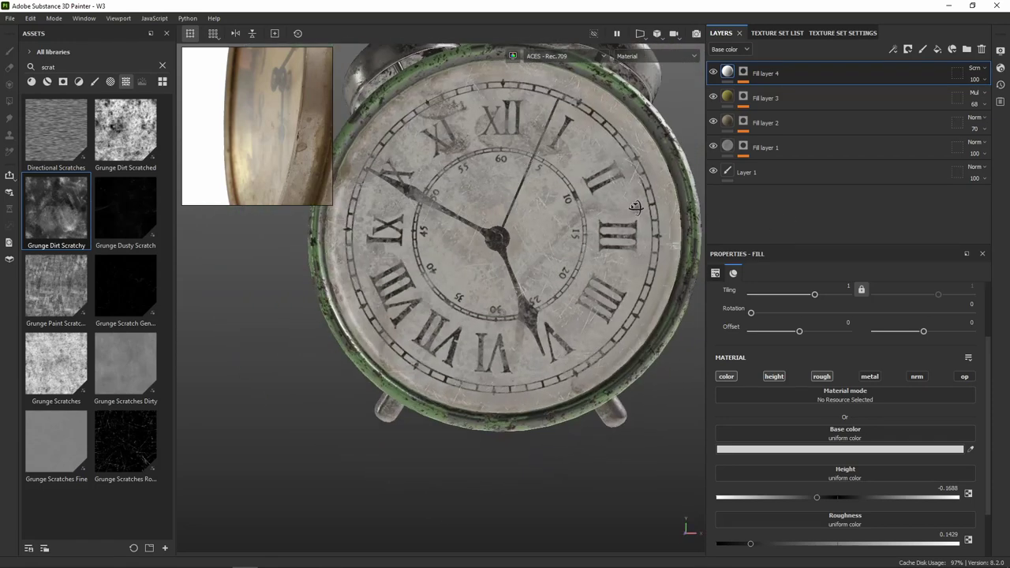
pyautogui.scroll(-1, 635, 207)
pyautogui.scroll(-2, 624, 236)
pyautogui.keyDown('alt'); pyautogui.moveTo(618, 310); pyautogui.dragTo(618, 253, button='middle'); pyautogui.keyUp('alt')
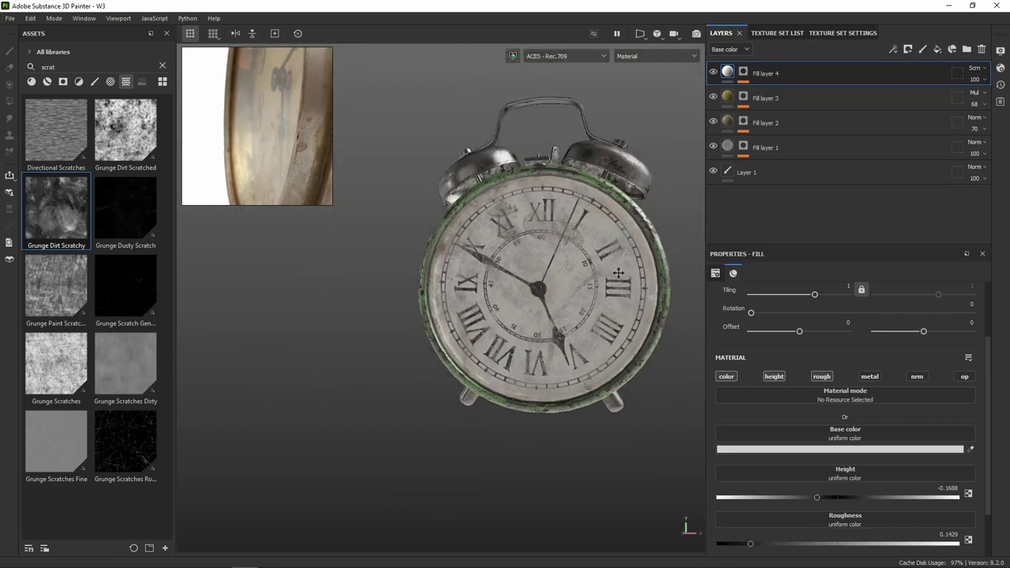
pyautogui.moveTo(618, 252)
pyautogui.keyDown('alt'); pyautogui.mouseDown()
pyautogui.moveTo(660, 280)
pyautogui.moveTo(671, 272)
pyautogui.mouseUp(); pyautogui.keyUp('alt')
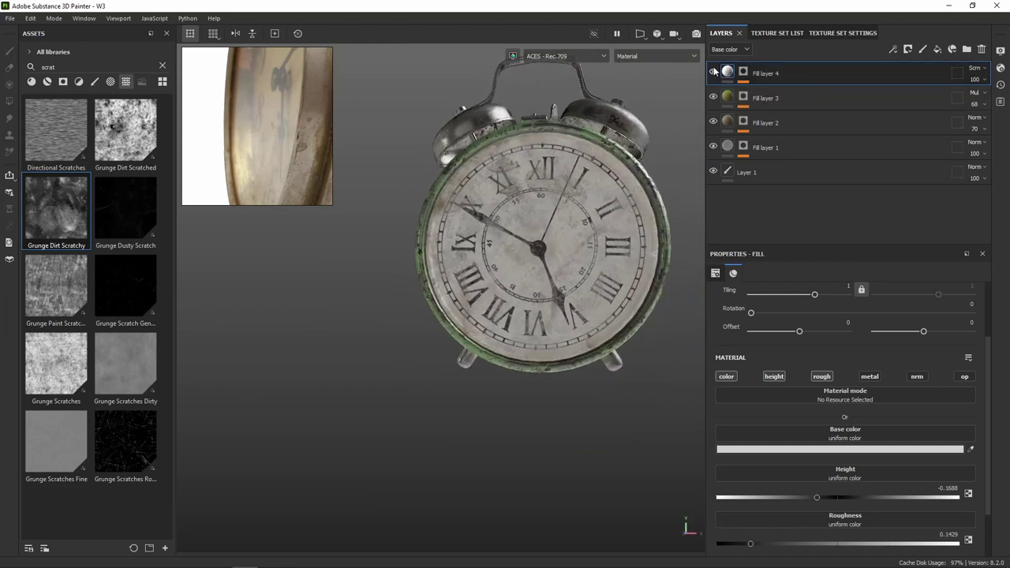
pyautogui.click(714, 97)
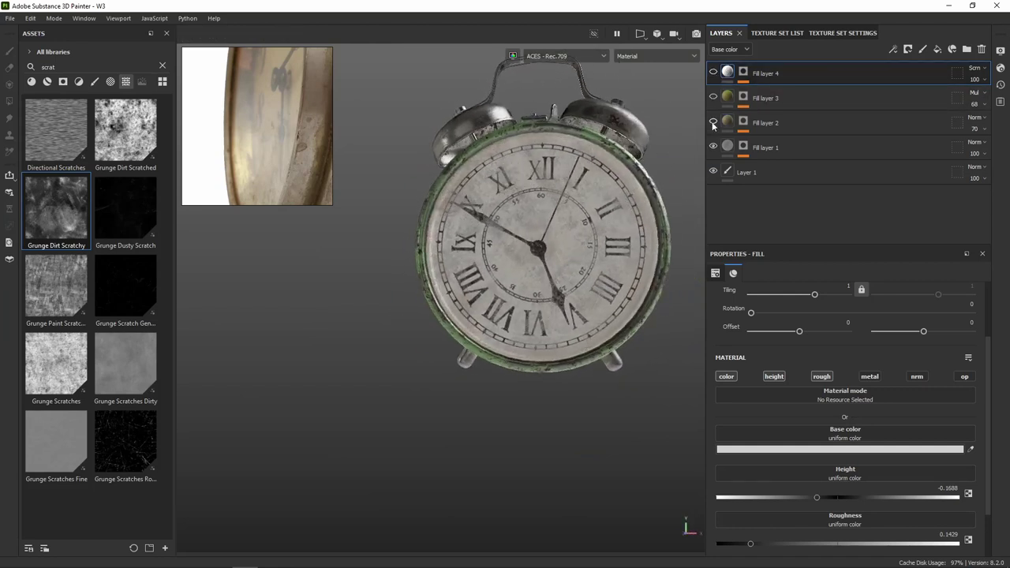
pyautogui.click(713, 123)
pyautogui.click(714, 97)
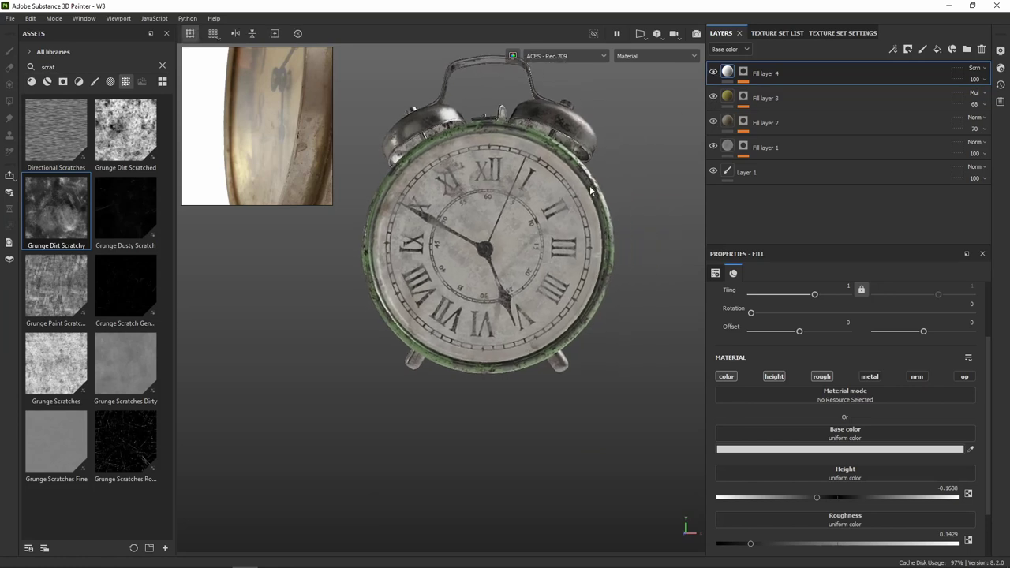
pyautogui.moveTo(594, 219)
pyautogui.keyDown('alt'); pyautogui.mouseDown()
pyautogui.moveTo(544, 225)
pyautogui.moveTo(586, 220)
pyautogui.mouseUp(); pyautogui.keyUp('alt')
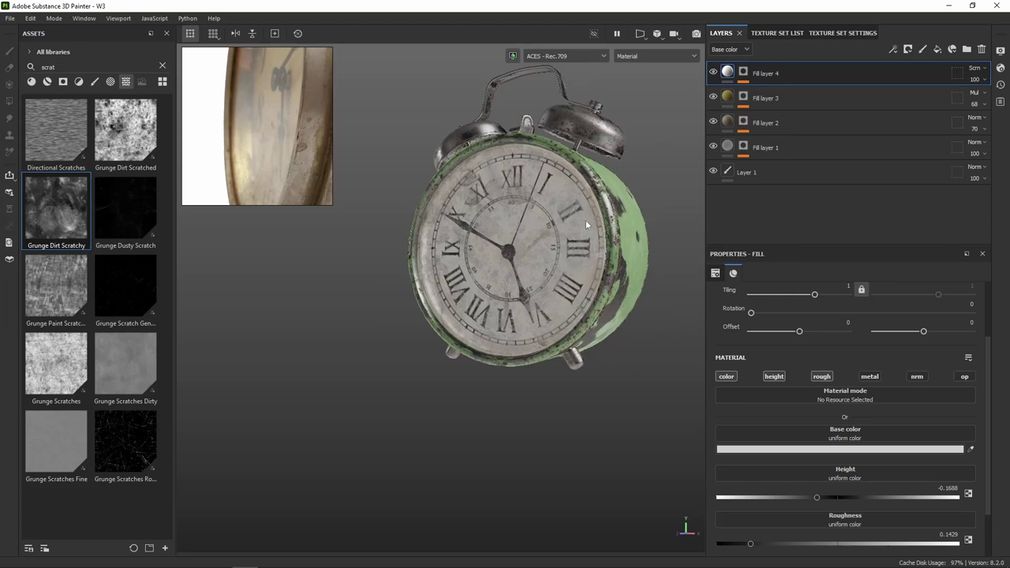
pyautogui.scroll(6, 589, 224)
pyautogui.scroll(2, 601, 203)
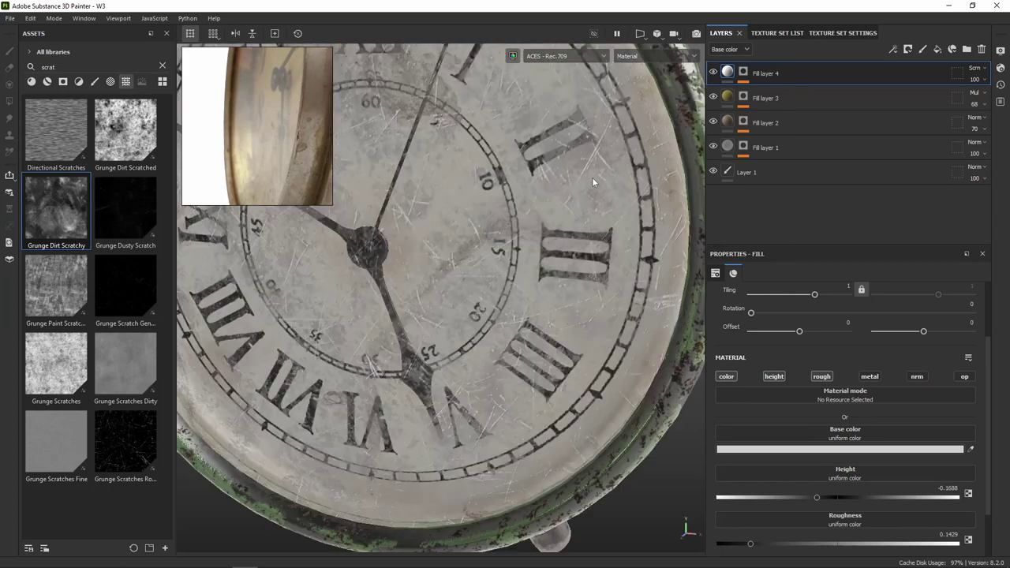
pyautogui.scroll(2, 611, 165)
pyautogui.scroll(2, 611, 166)
pyautogui.scroll(-2, 573, 279)
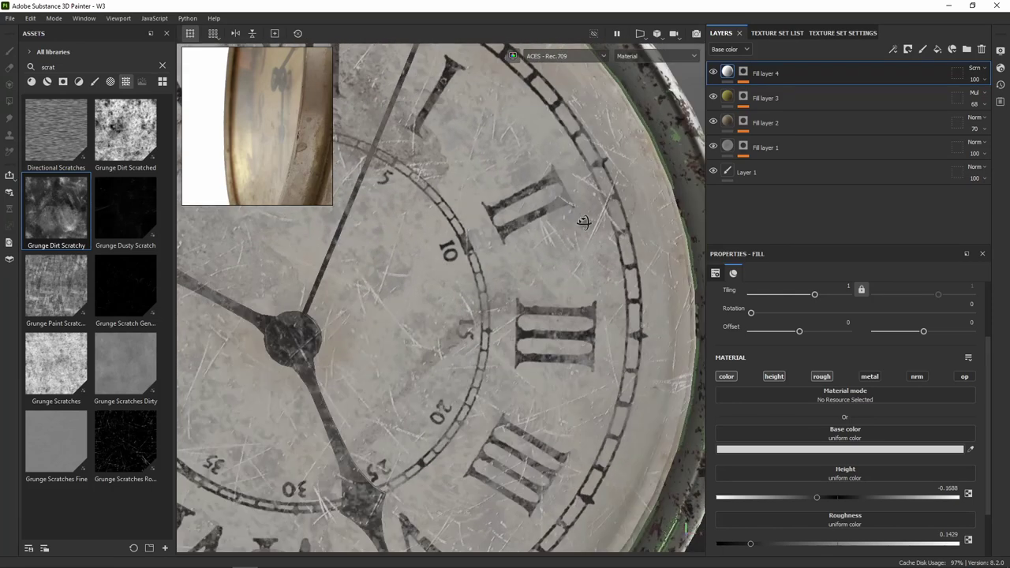
pyautogui.scroll(-2, 571, 230)
pyautogui.scroll(-3, 569, 232)
pyautogui.scroll(-1, 574, 261)
pyautogui.moveTo(579, 268)
pyautogui.keyDown('alt'); pyautogui.mouseDown()
pyautogui.moveTo(507, 262)
pyautogui.moveTo(372, 224)
pyautogui.moveTo(548, 226)
pyautogui.moveTo(560, 236)
pyautogui.mouseUp(); pyautogui.keyUp('alt')
pyautogui.scroll(5, 561, 236)
pyautogui.keyDown('alt'); pyautogui.moveTo(592, 167); pyautogui.dragTo(514, 257); pyautogui.keyUp('alt')
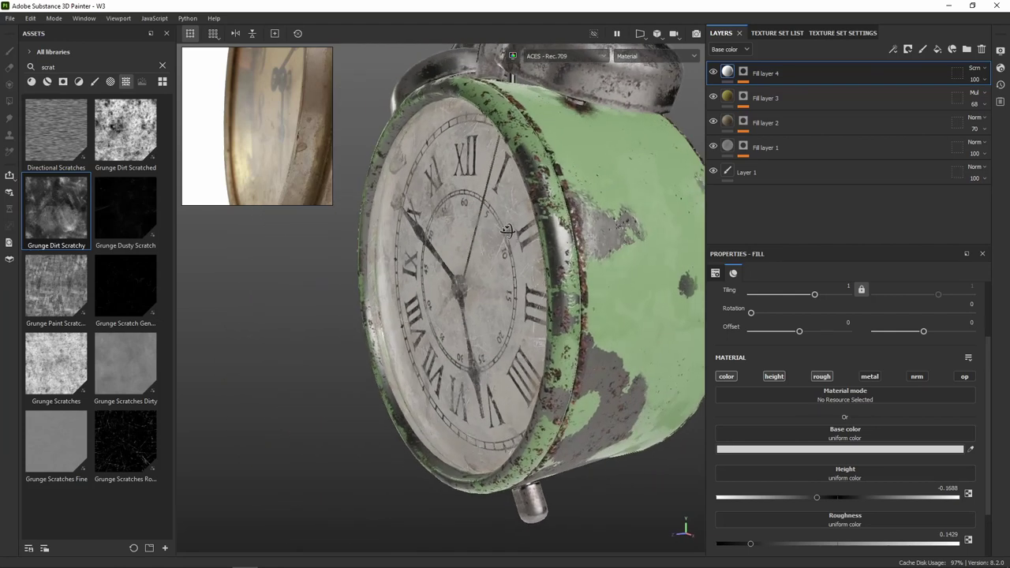
pyautogui.scroll(2, 515, 258)
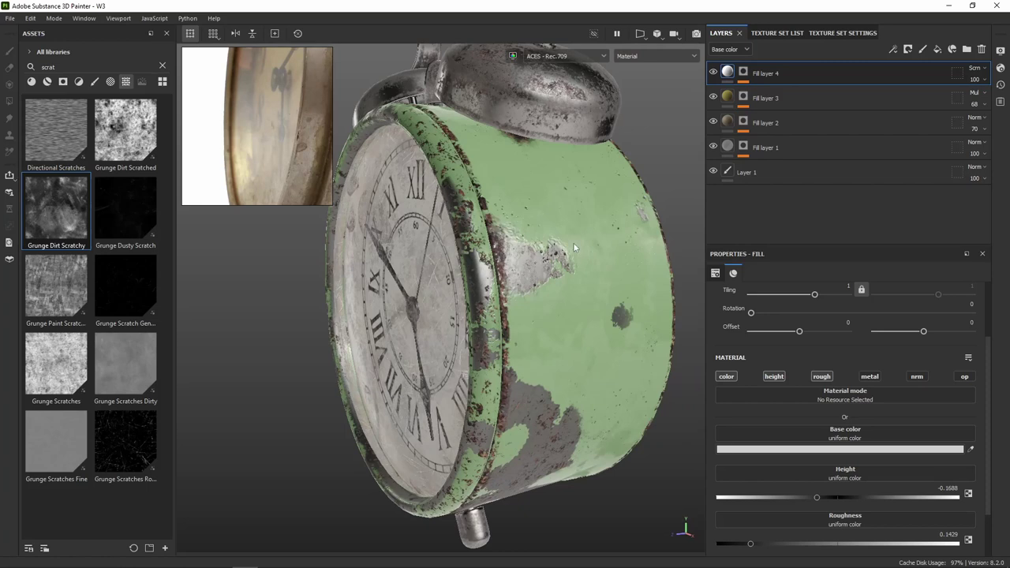